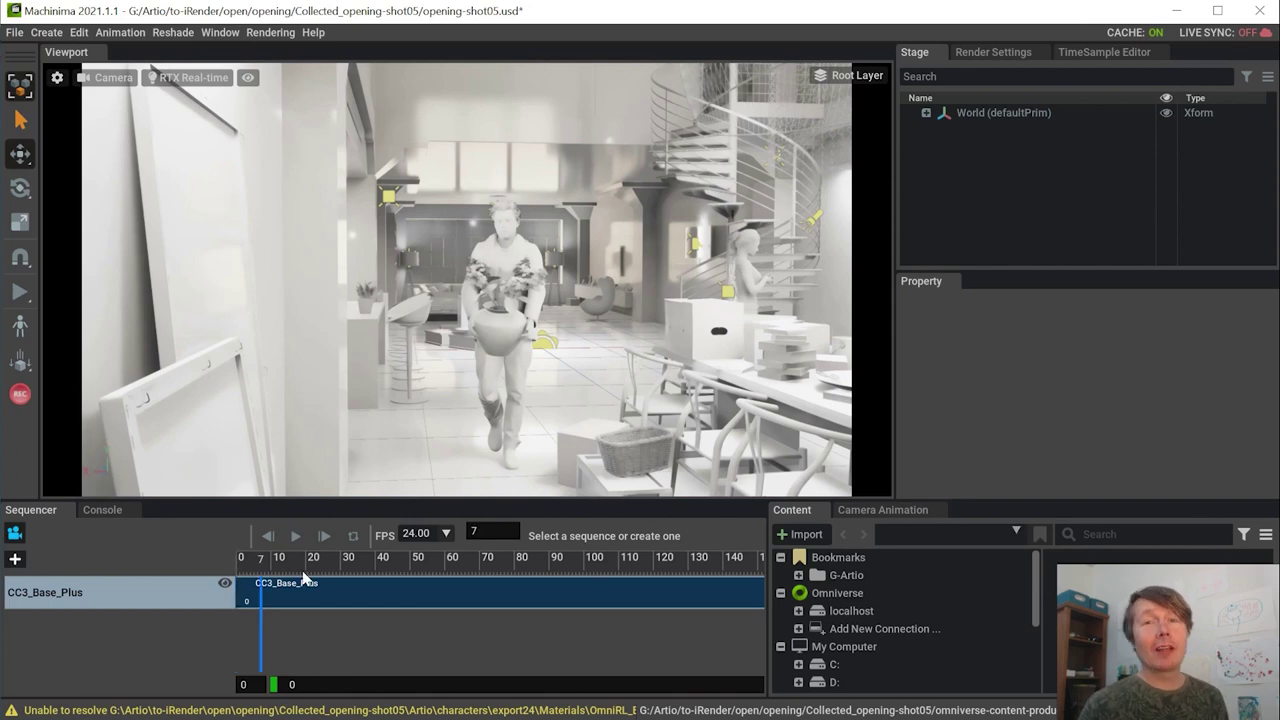
Switch the viewport to the Perspective camera and look over the whole apartment scene with the characters and dining table
left_click(110, 77)
left_click(176, 109)
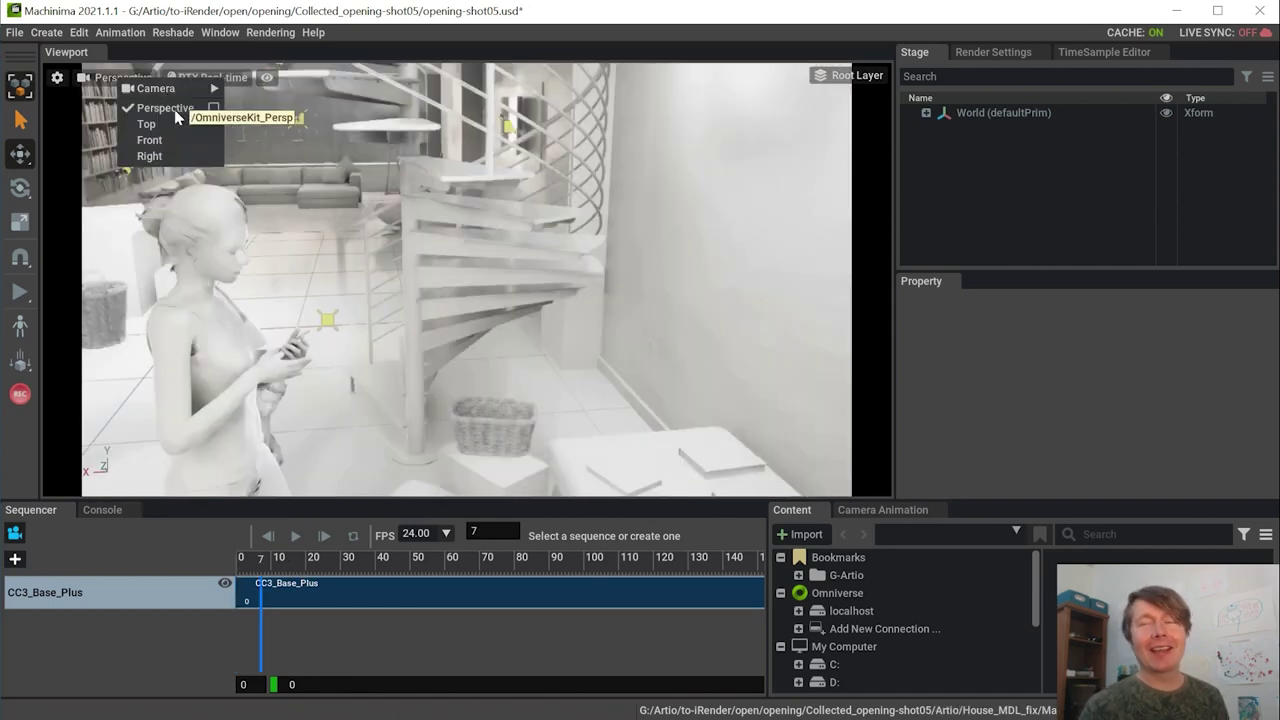
scroll(397, 316, "down", 3)
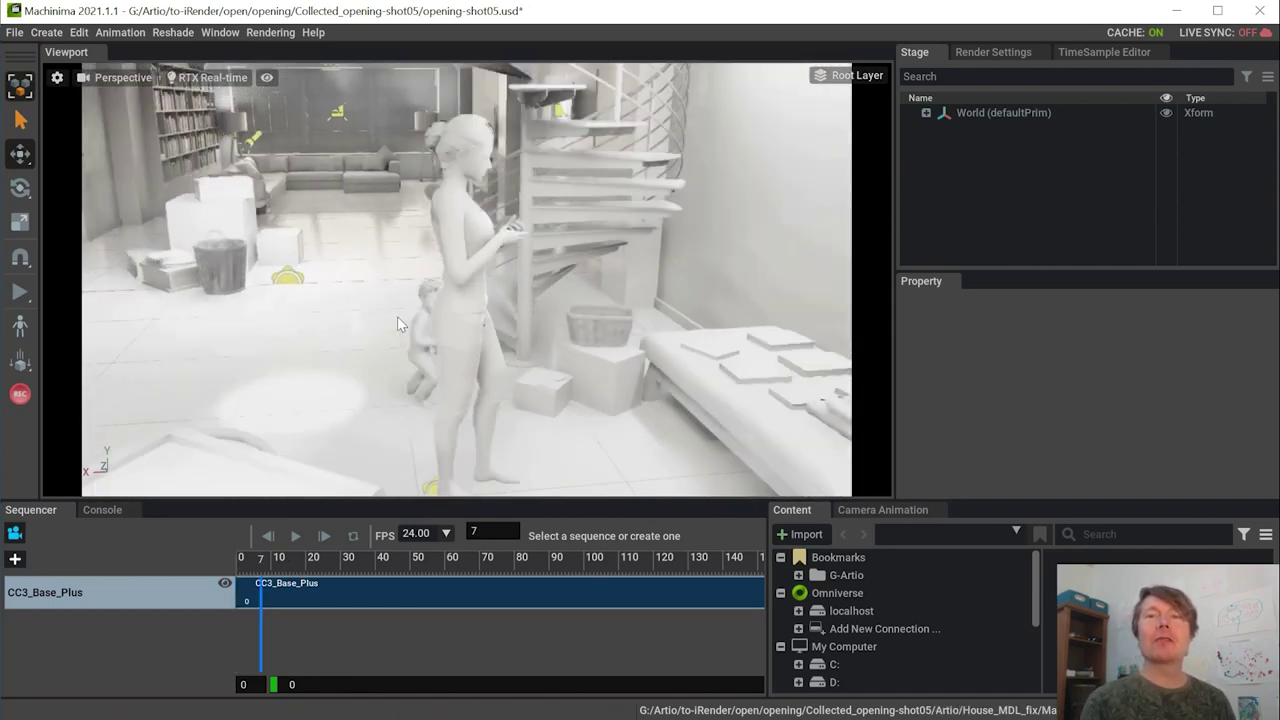
middle_click_drag(391, 303, 475, 326)
scroll(475, 326, "down", 3)
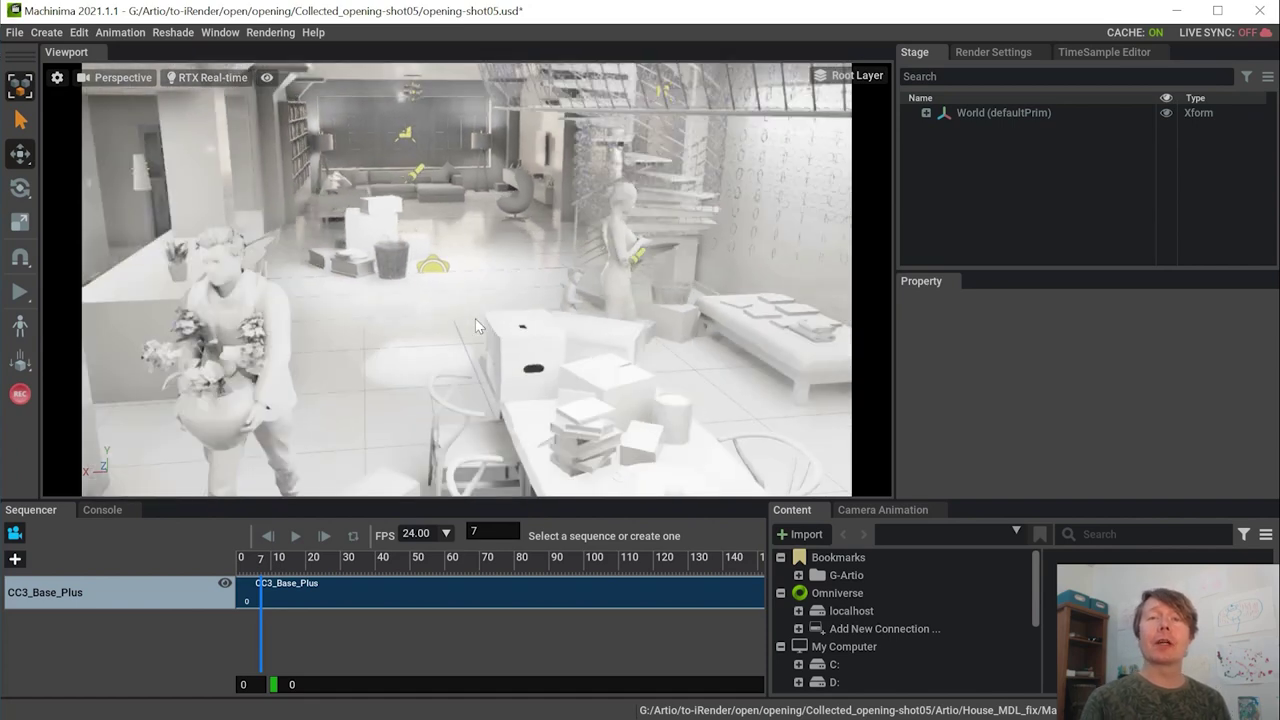
right_click_drag(475, 318, 448, 303)
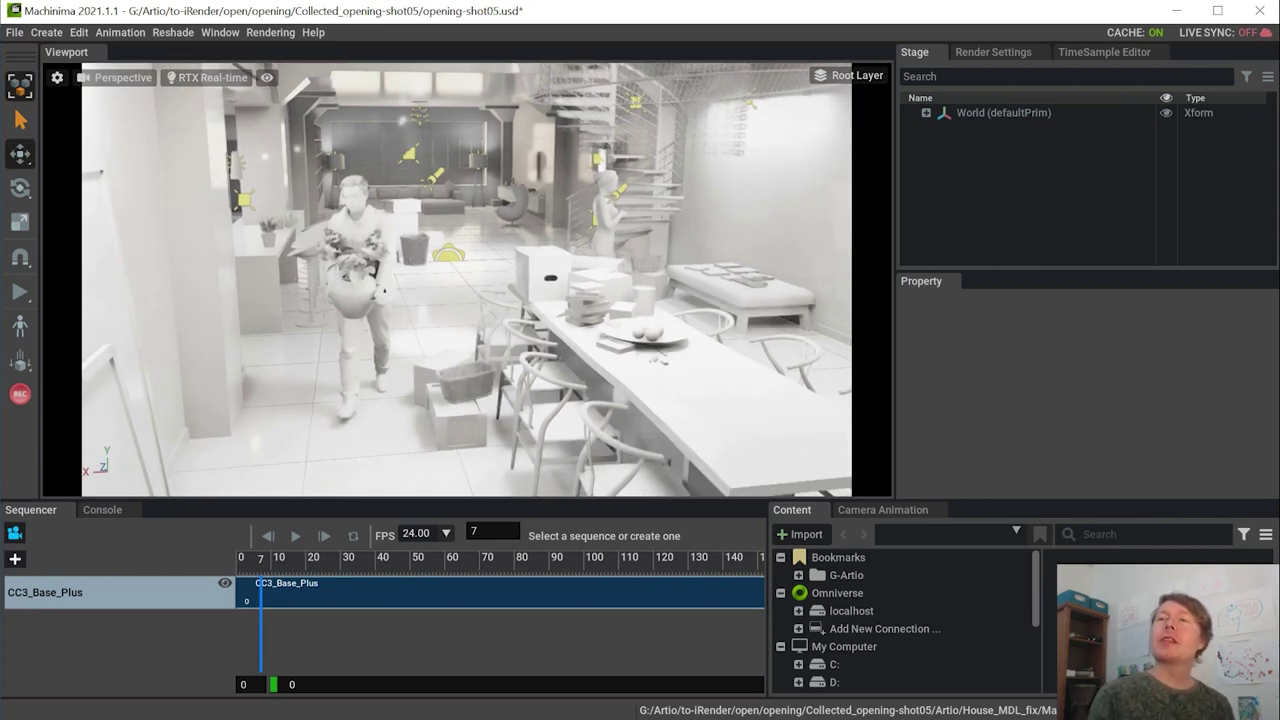
Hide the light icons in the viewport and look closely at the man carrying the flower pot
left_click(266, 77)
mouse_move(325, 122)
left_click(455, 137)
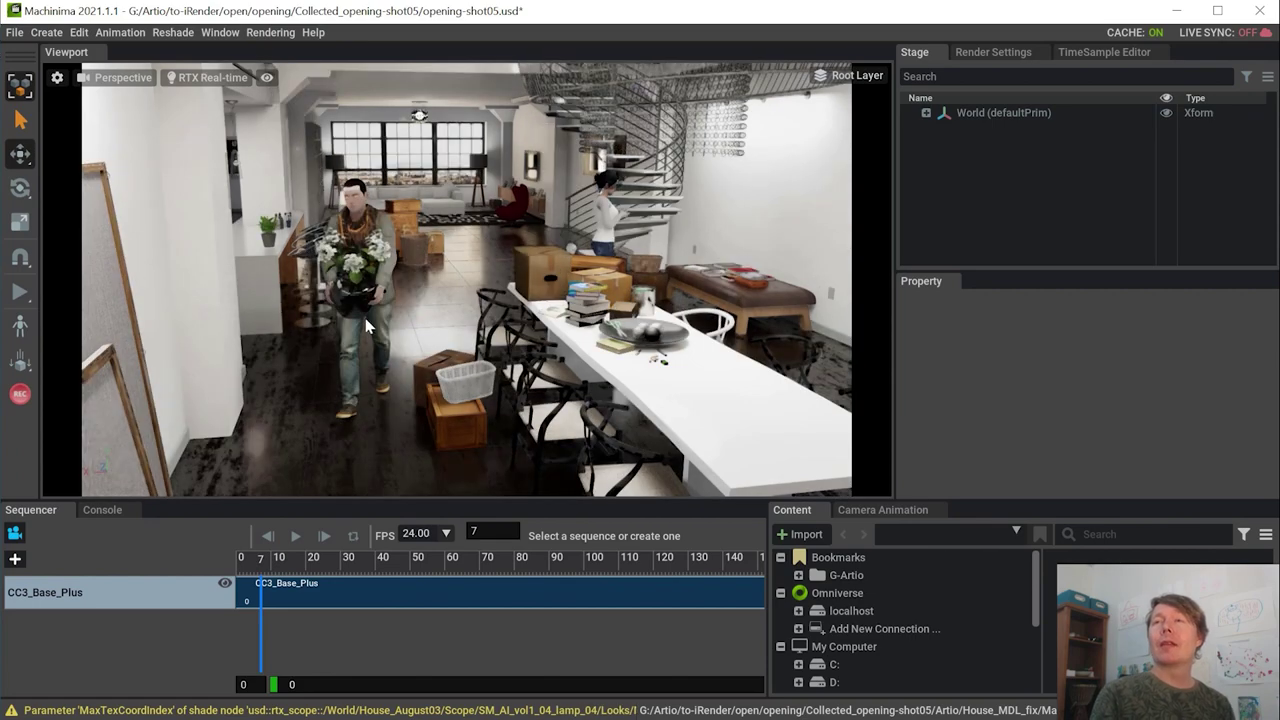
scroll(426, 292, "up", 5)
middle_click_drag(417, 240, 443, 250)
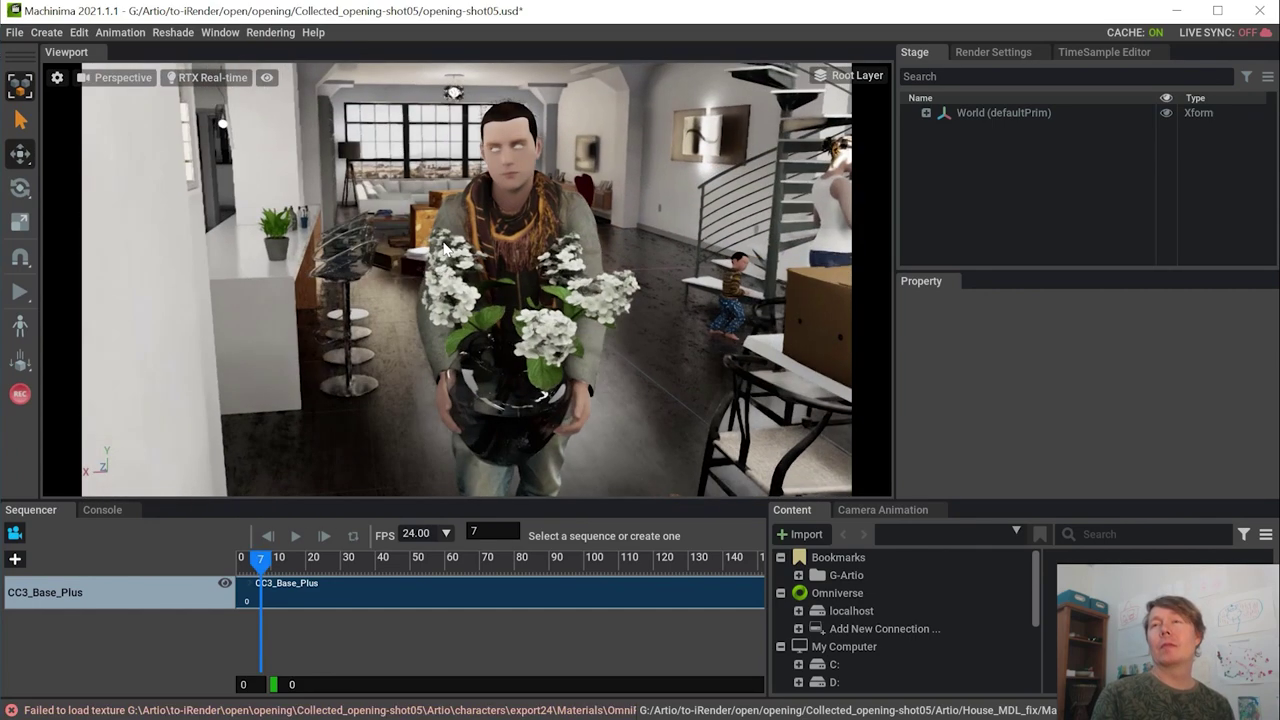
left_click_drag(443, 246, 566, 244, "alt")
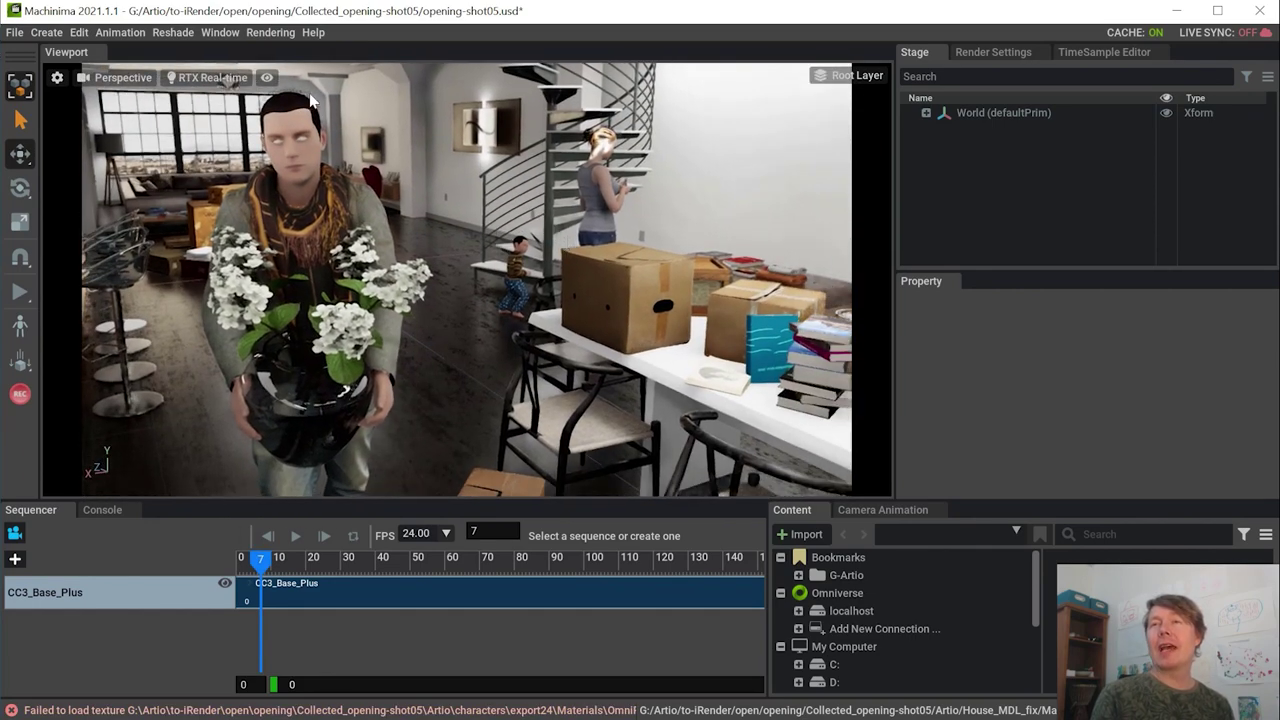
Preview the view with the RTX Path-Traced renderer and return to RTX Real-Time
left_click(238, 80)
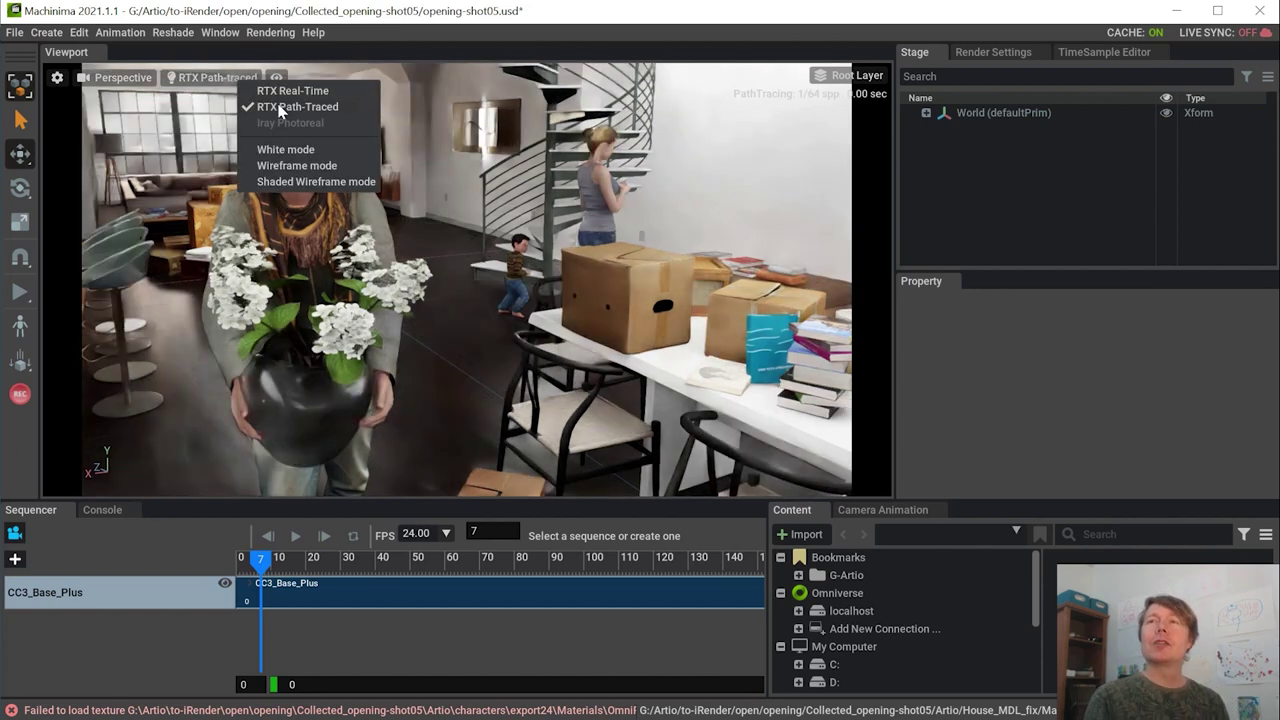
left_click(281, 92)
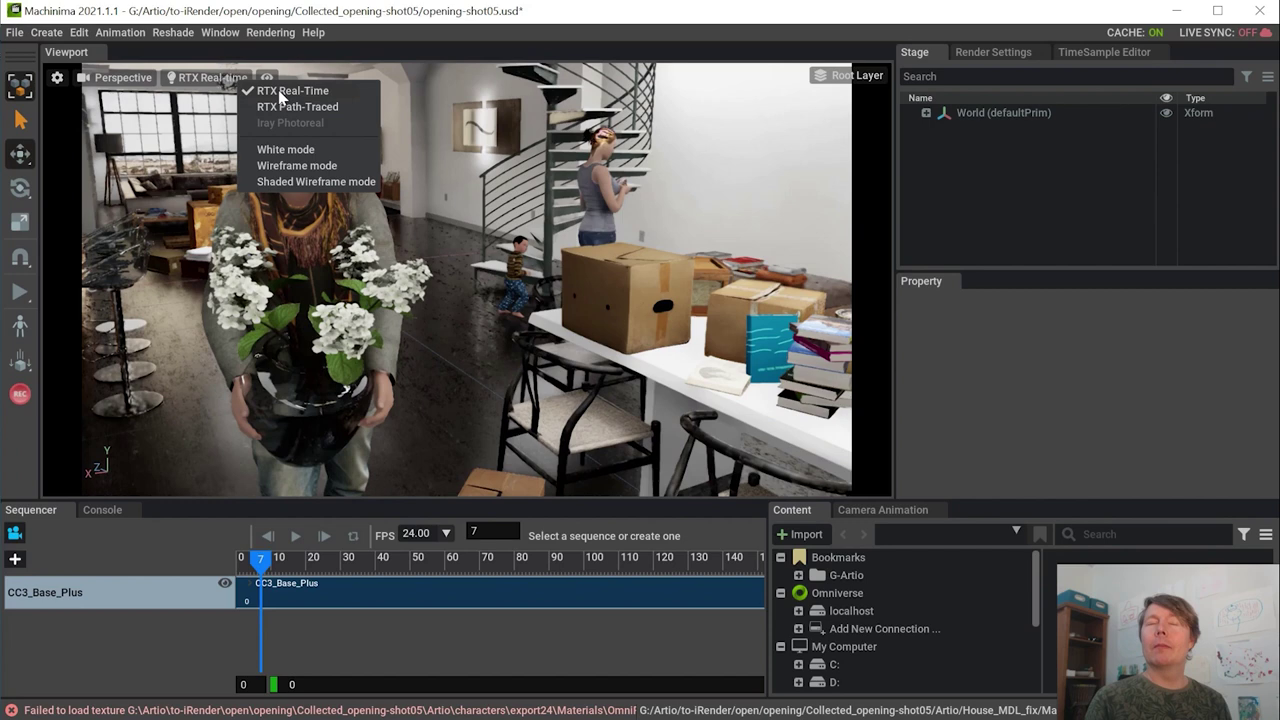
View the shot through the scene's Camera and scrub the animation to frame 147 and back to frame 54
left_click(140, 81)
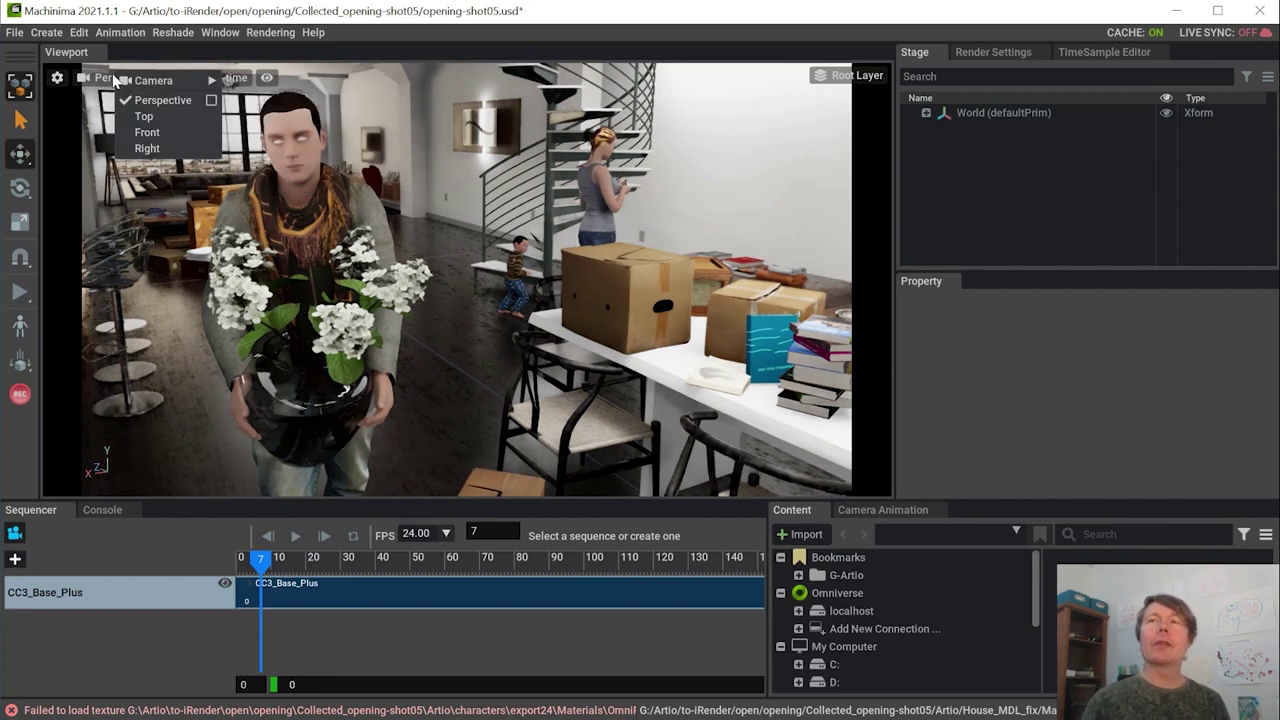
mouse_move(167, 83)
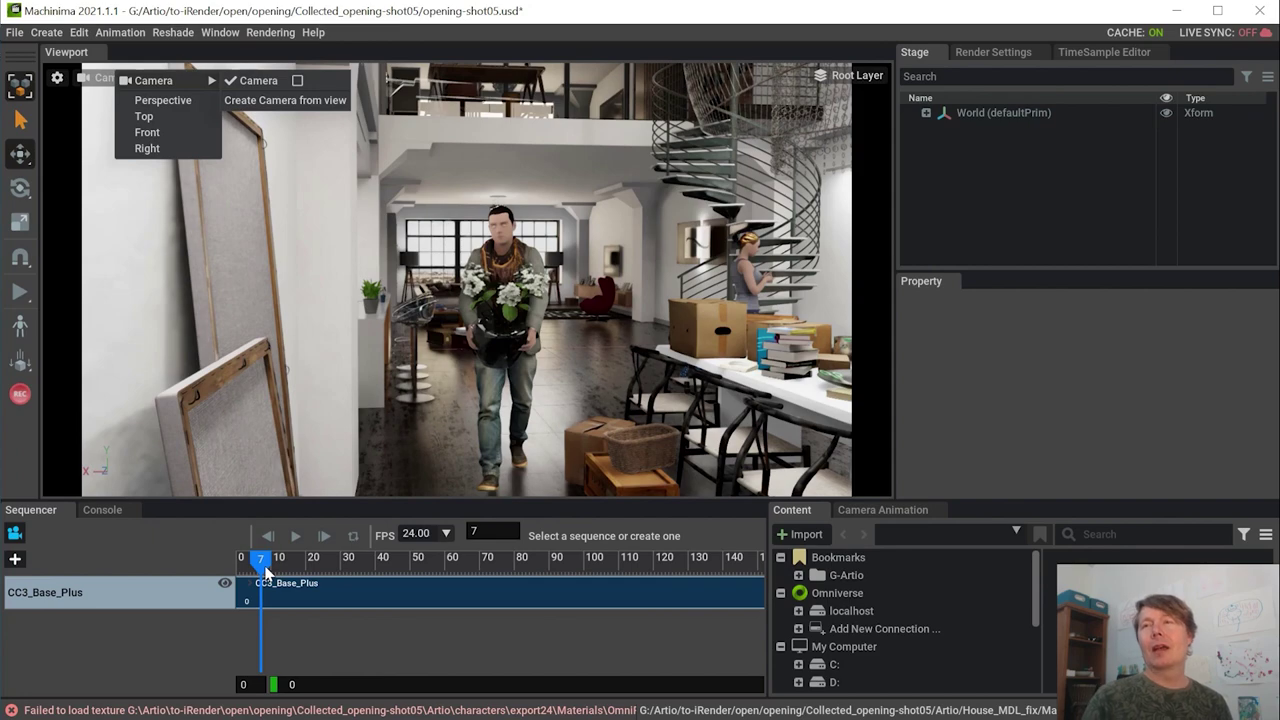
left_click_drag(265, 572, 766, 550)
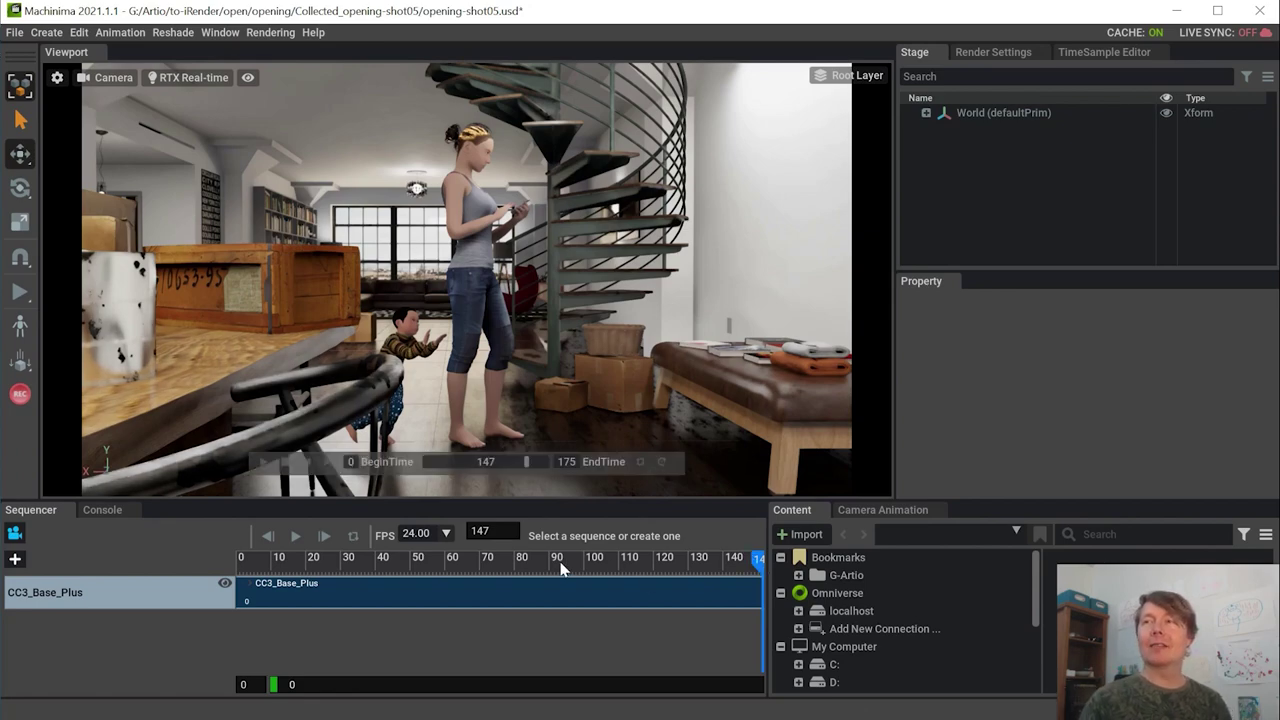
left_click_drag(562, 568, 429, 560)
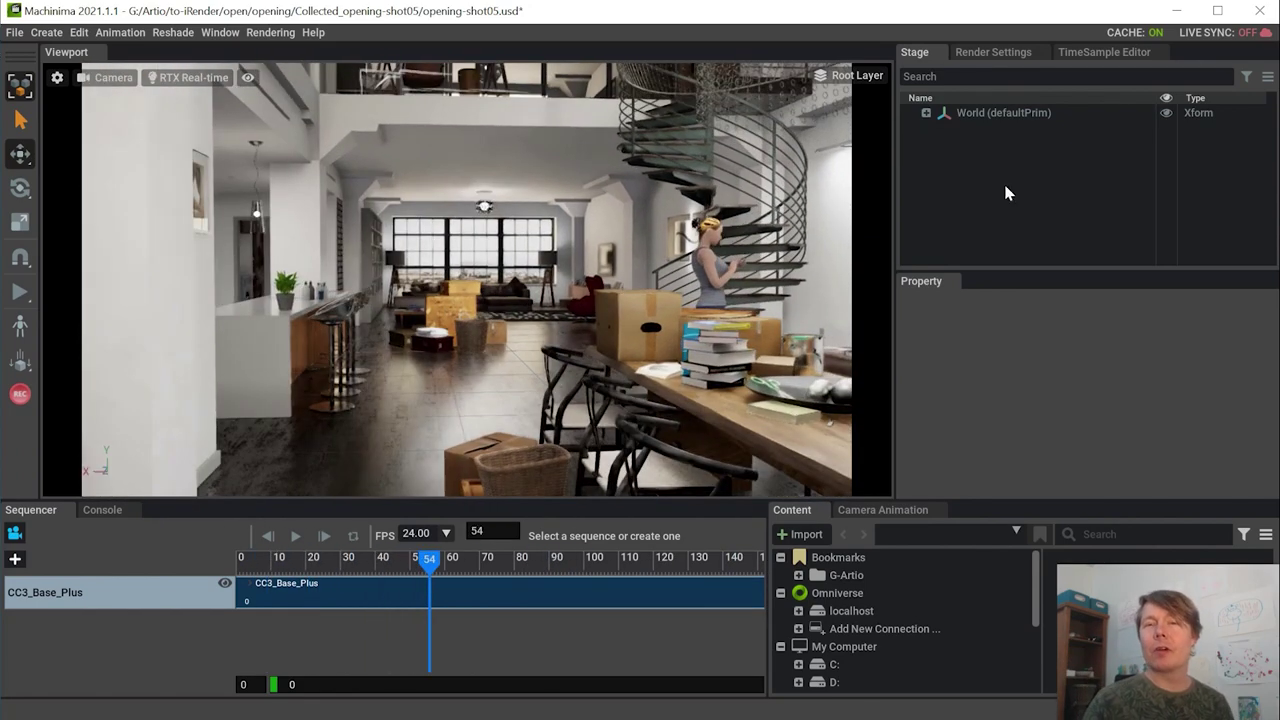
Expand World in the stage hierarchy, enlarge the list and select blocks_to_open_scene
left_click(922, 112)
left_click_drag(1013, 409, 1016, 422)
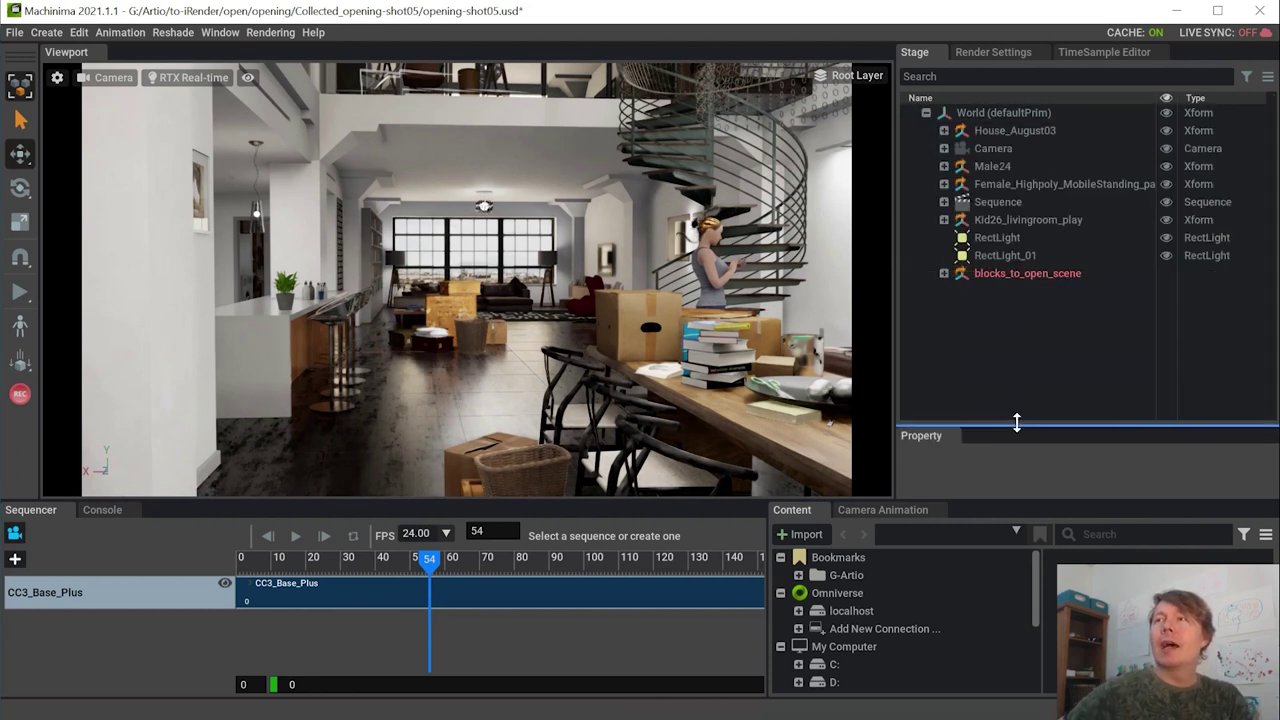
left_click(1020, 274)
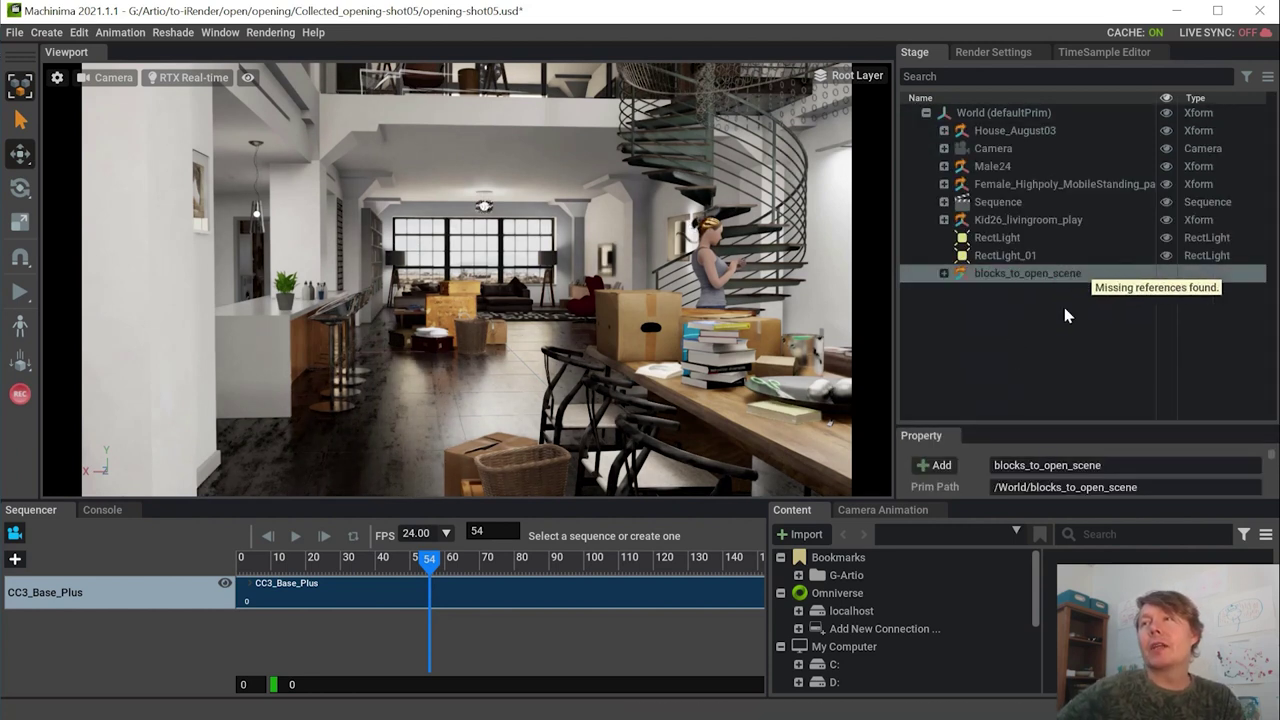
left_click(1040, 326)
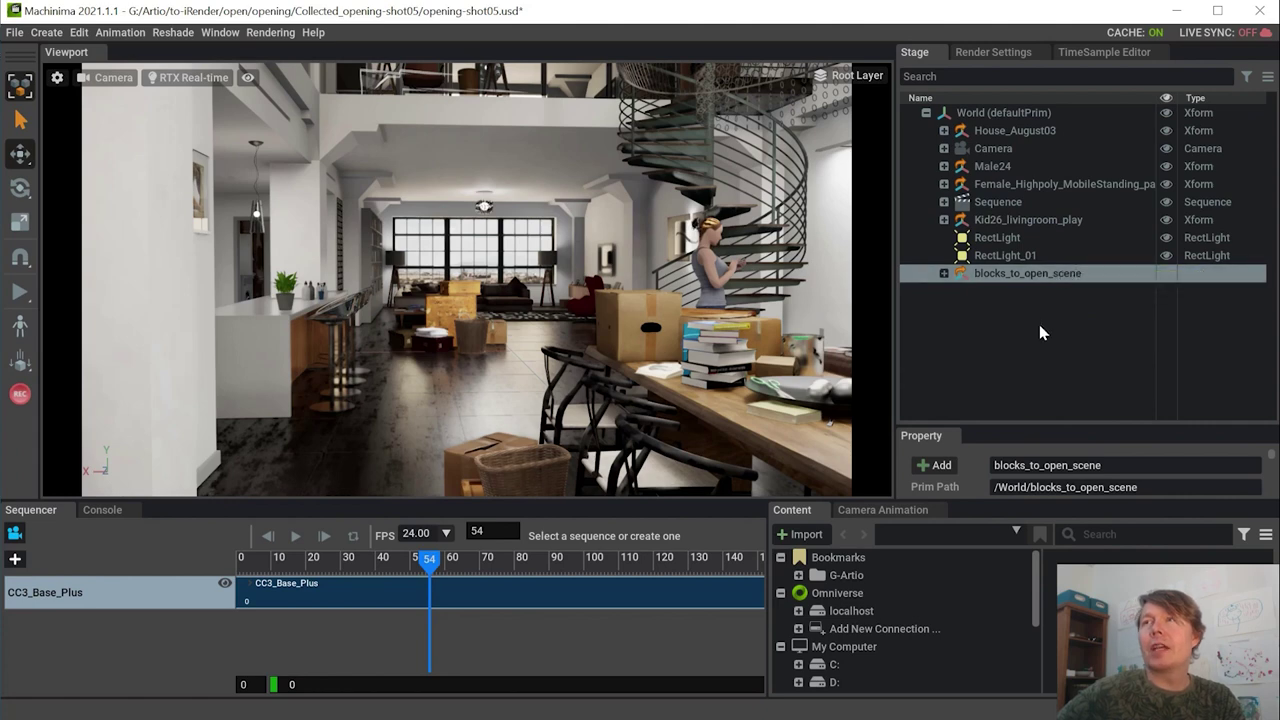
Move to frame 99 and inspect the child objects of blocks_to_open_scene, including Red_box, SM_RaceTrack_Car_02 and SM_WoodenBlock_03
left_click_drag(470, 565, 590, 563)
left_click(943, 274)
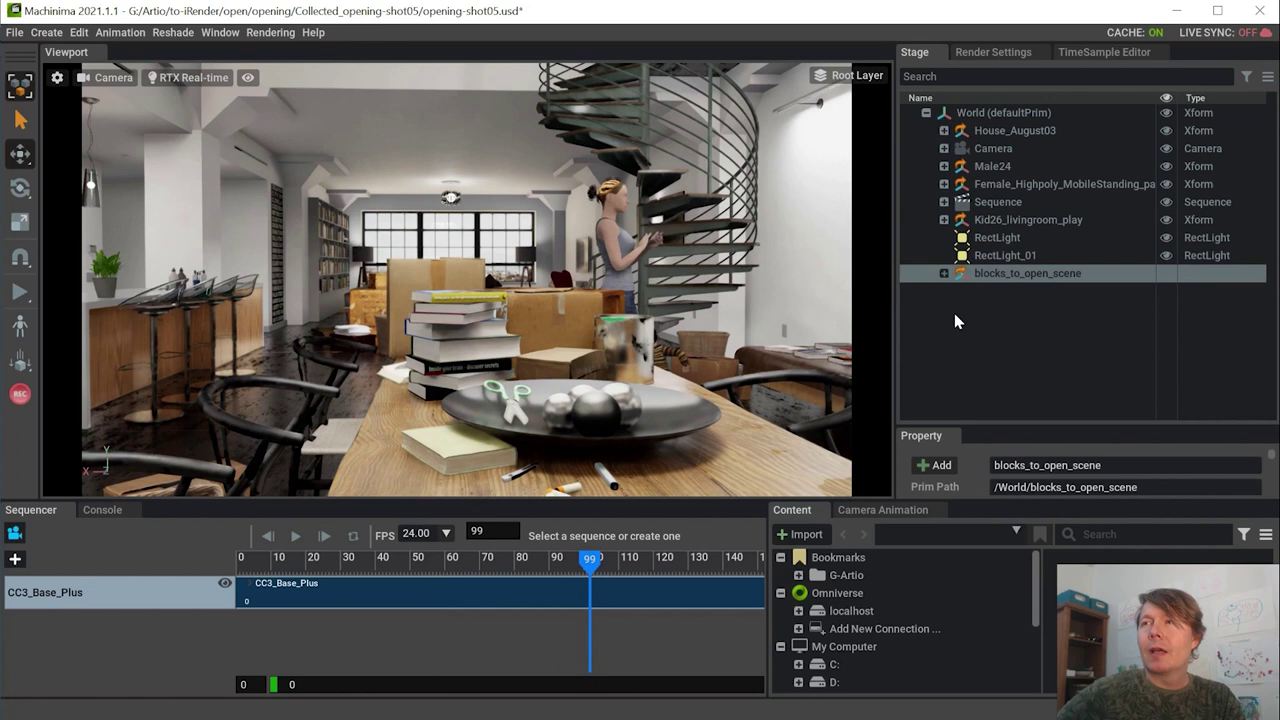
left_click(998, 290)
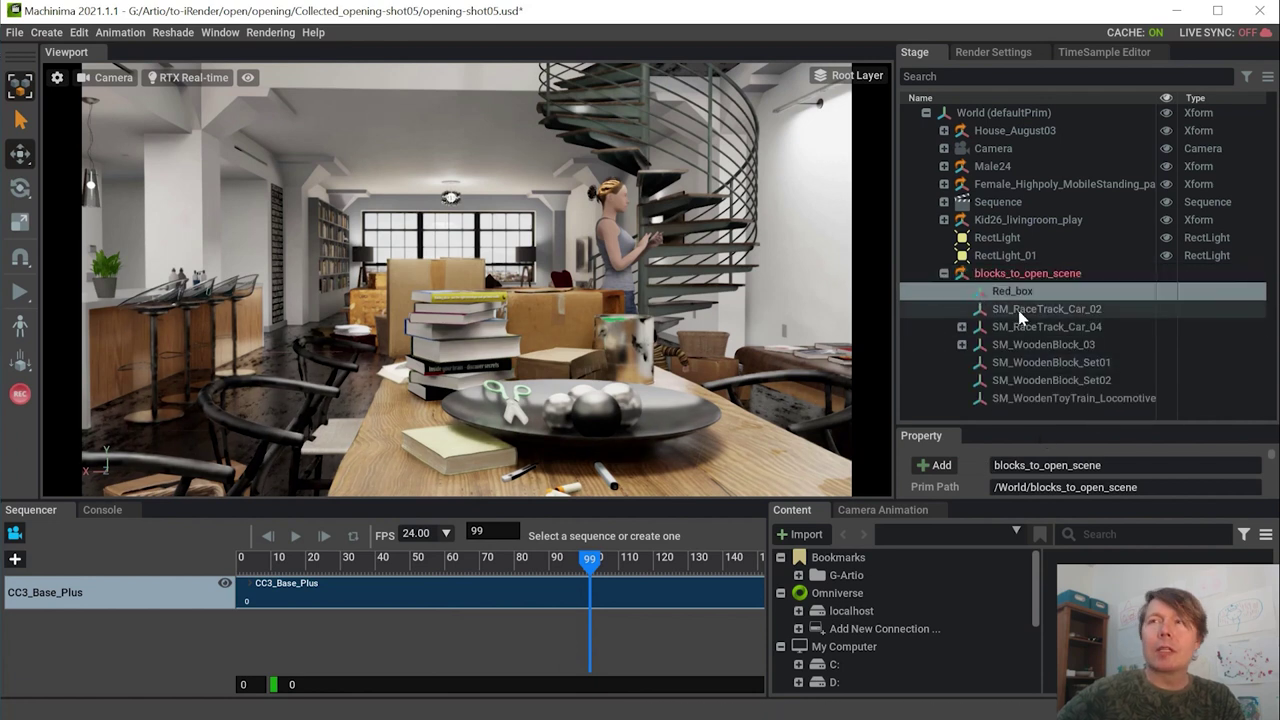
left_click(1018, 310)
left_click(1021, 344)
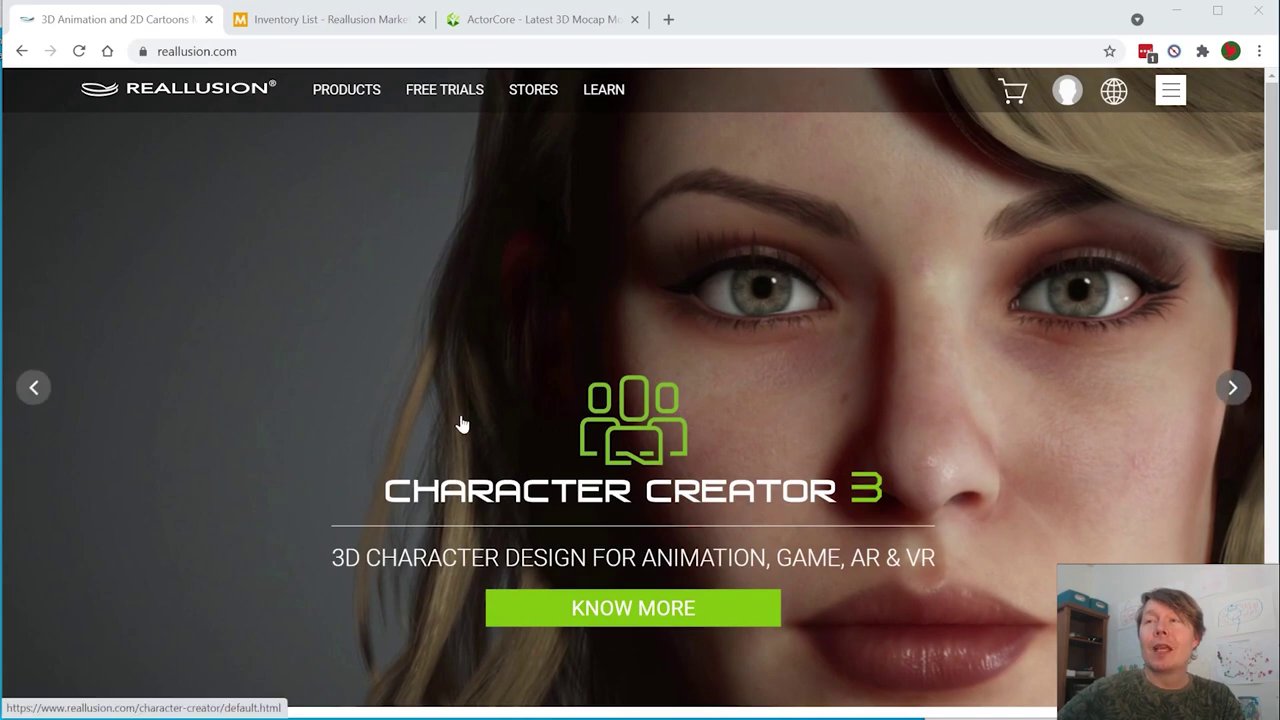
Switch to the browser and look through the Reallusion home page and the Marketplace inventory of outfits and motions
scroll(460, 370, "down", 20)
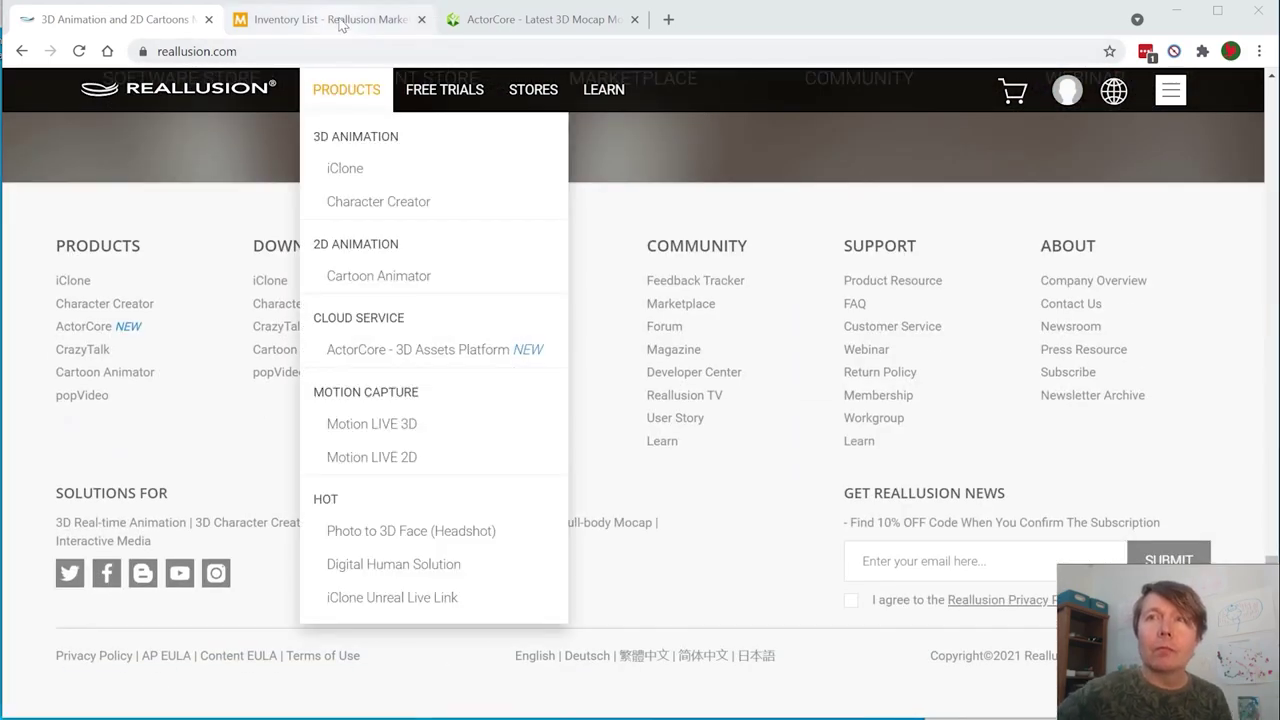
left_click(340, 22)
scroll(476, 268, "up", 15)
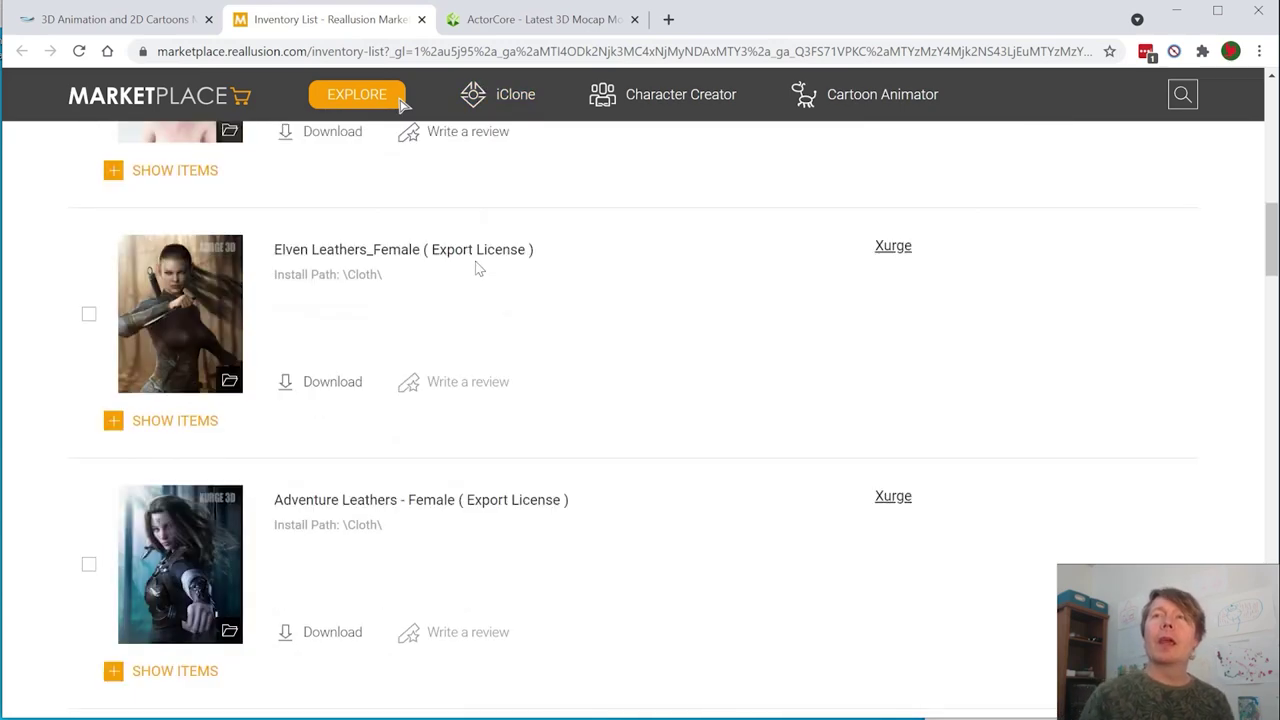
scroll(476, 268, "down", 5)
scroll(362, 350, "down", 13)
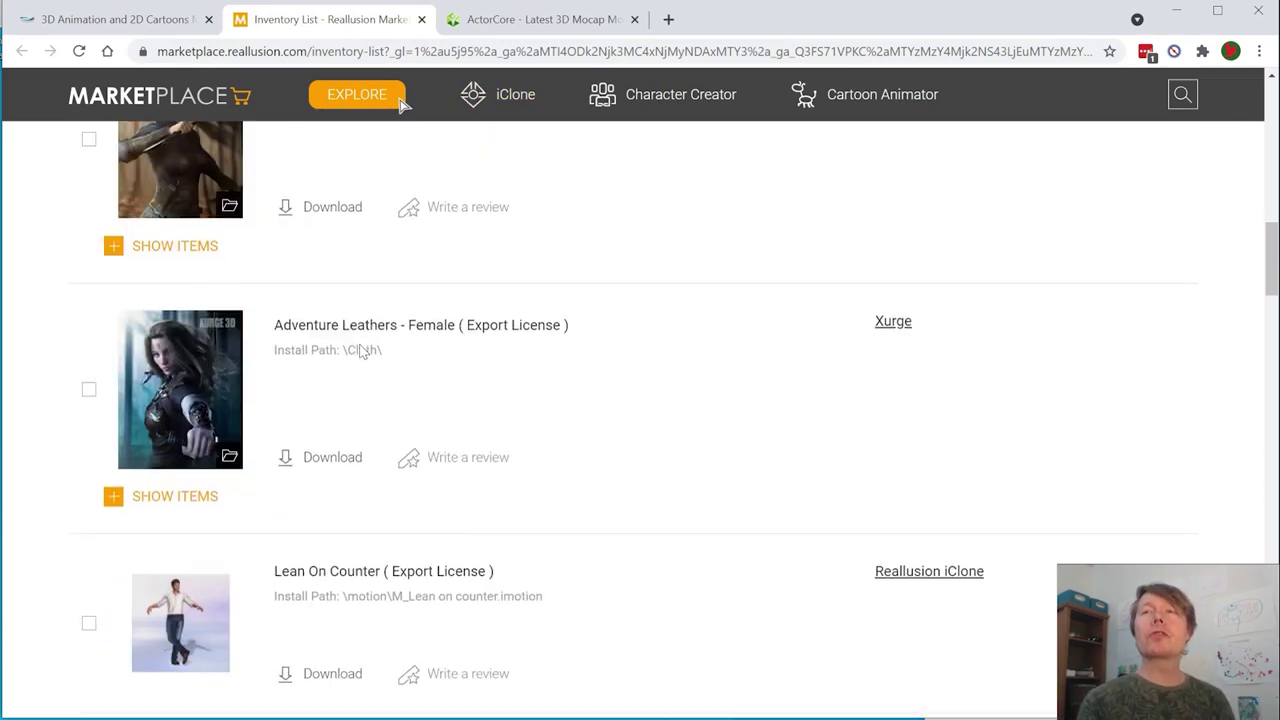
scroll(362, 350, "down", 14)
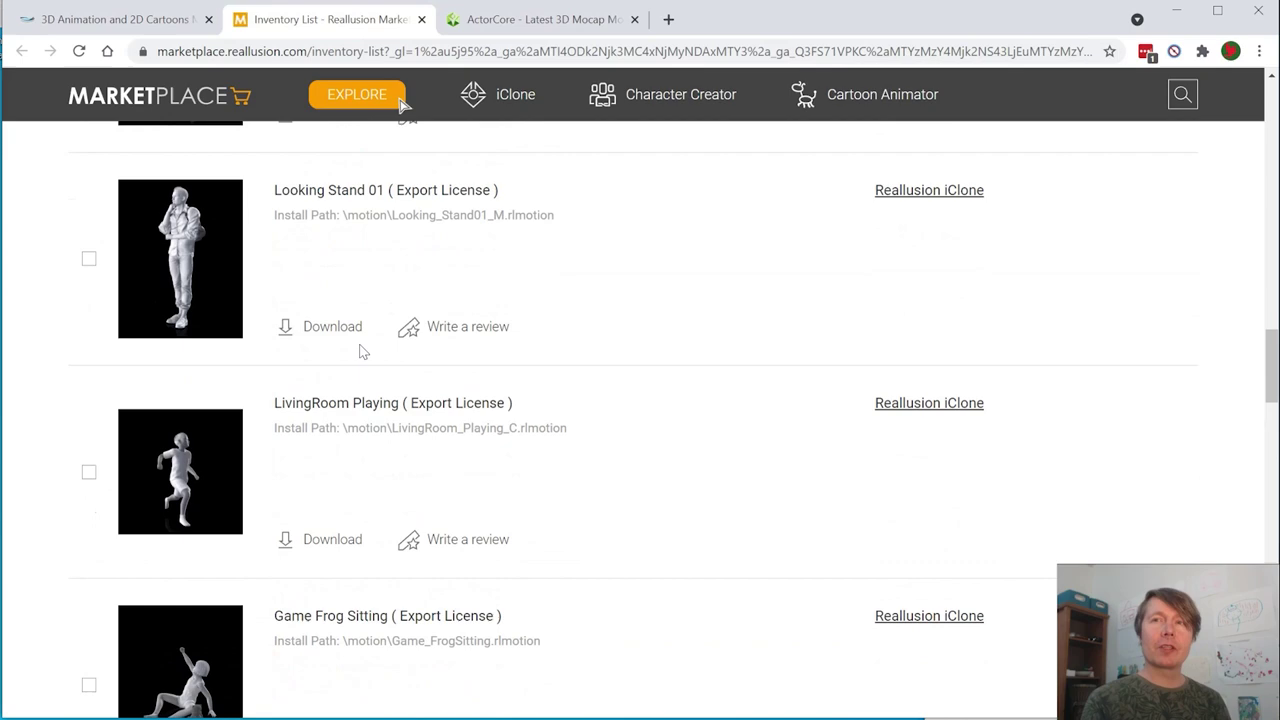
scroll(362, 350, "down", 6)
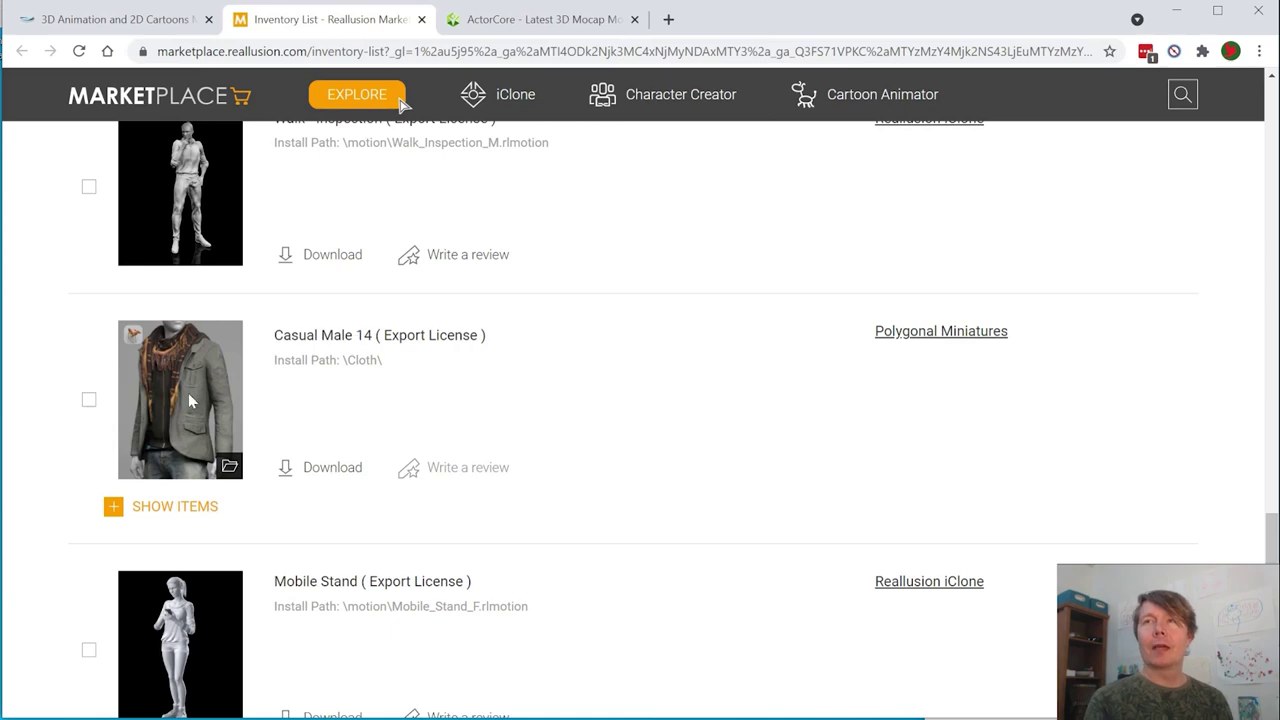
mouse_move(515, 94)
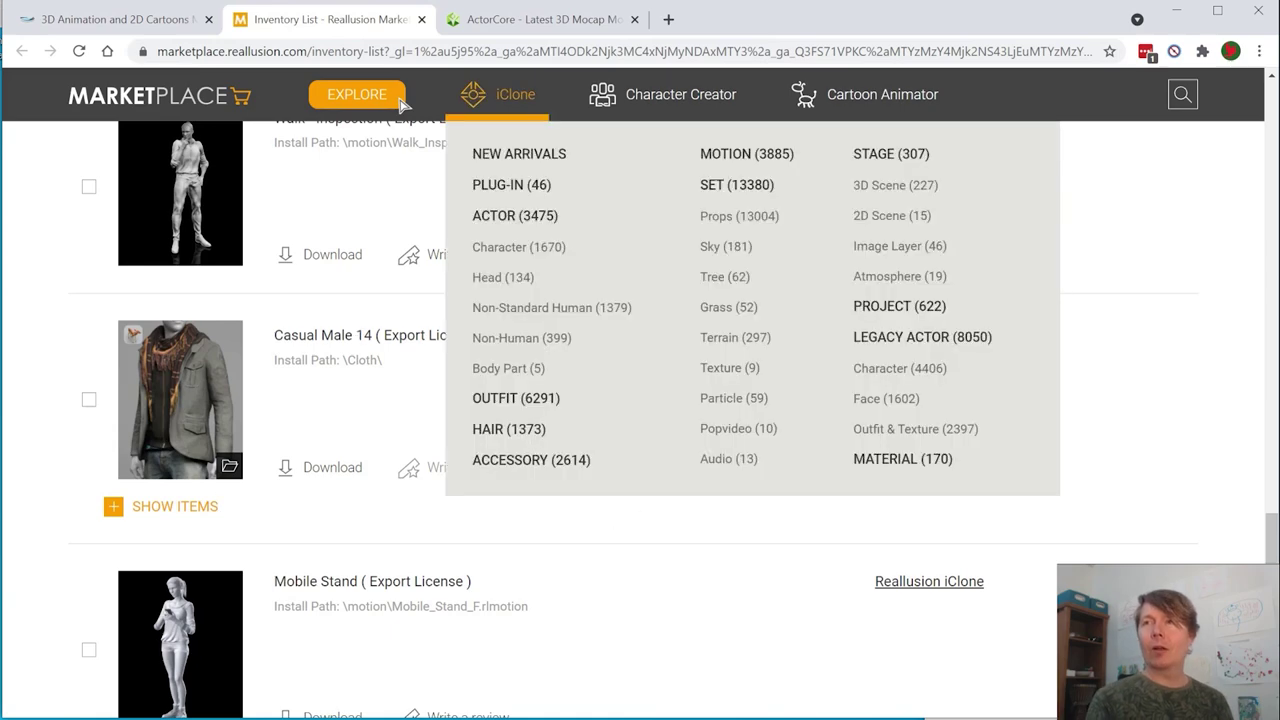
Browse the ActorCore motion library and list its Free motions
left_click(540, 19)
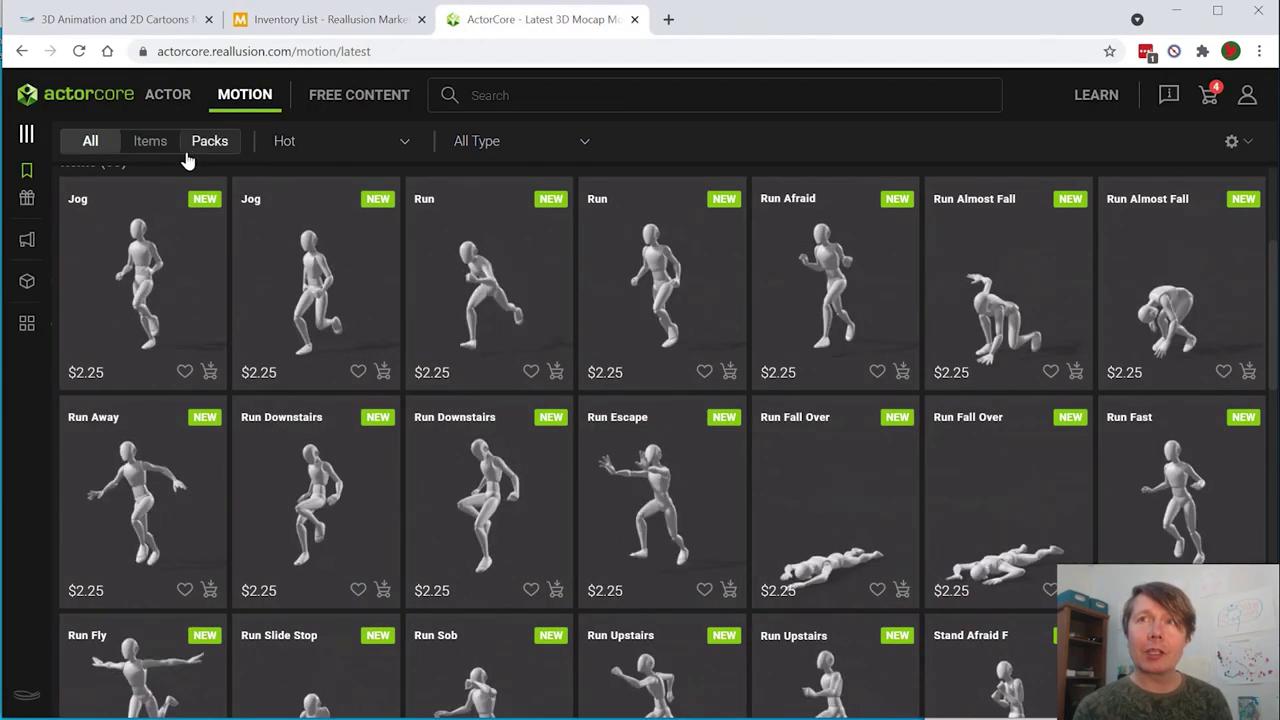
scroll(400, 337, "up", 3)
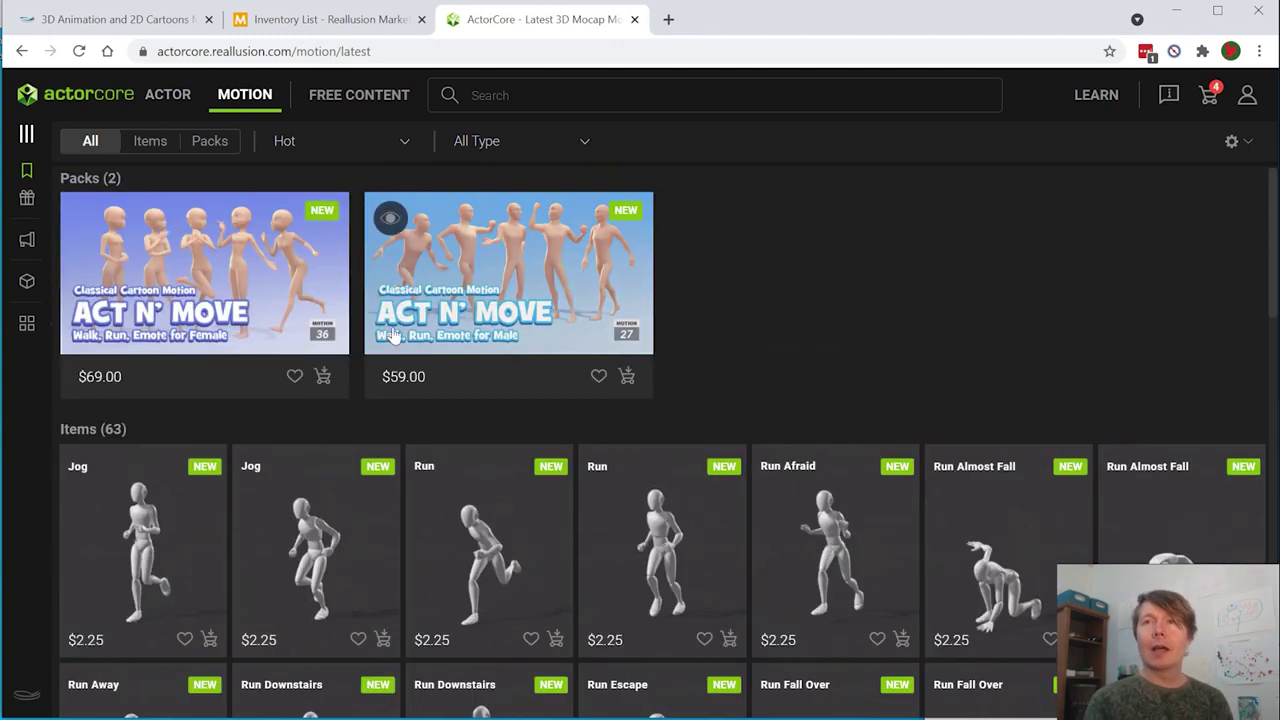
scroll(603, 366, "down", 2)
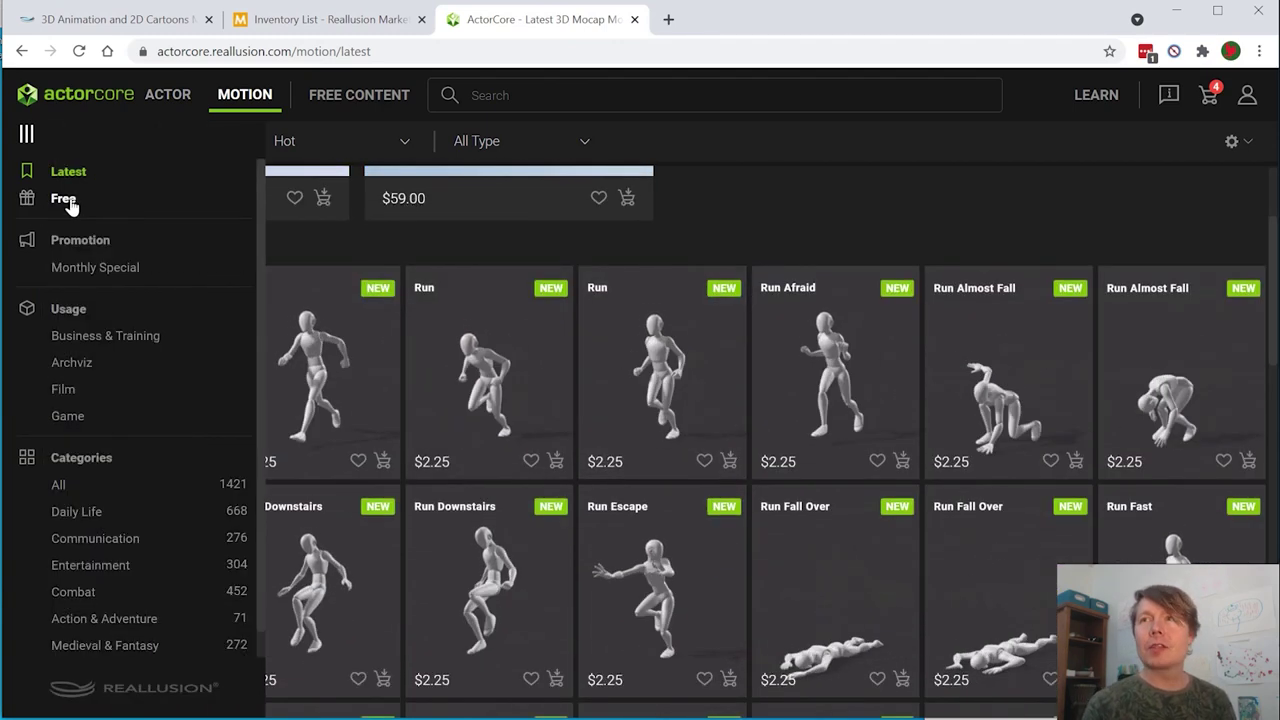
left_click(64, 199)
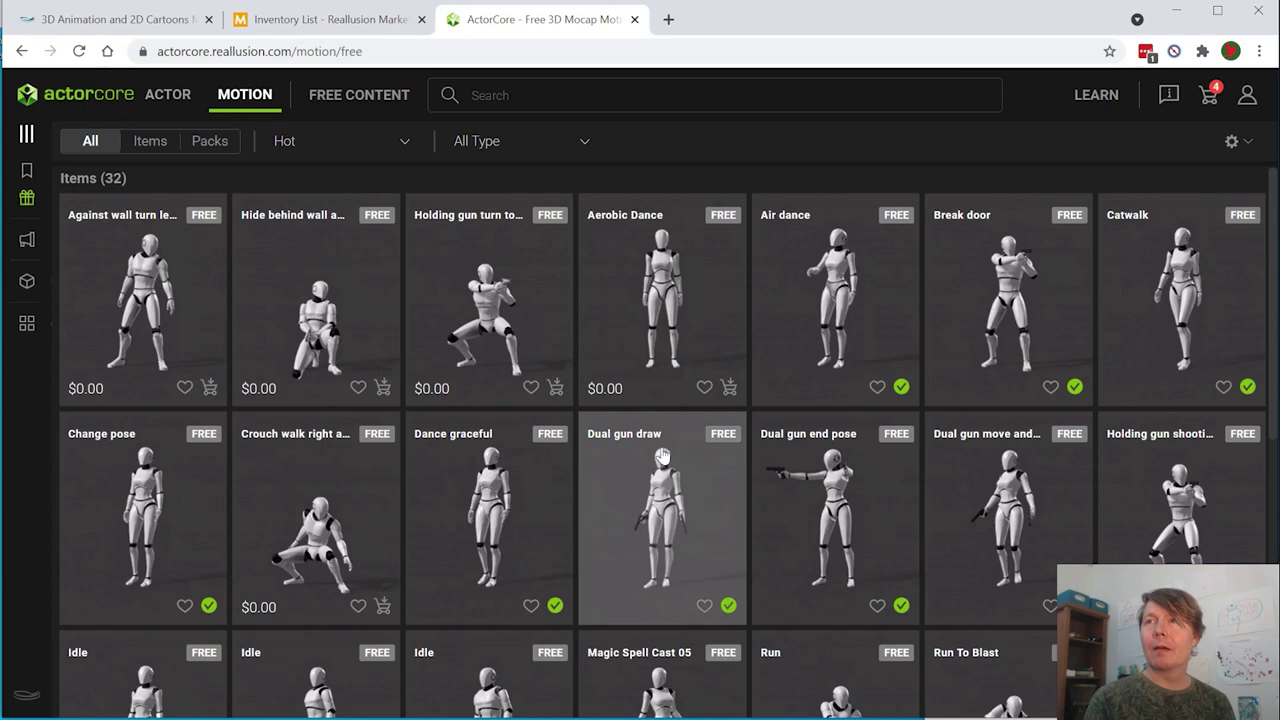
scroll(632, 512, "down", 5)
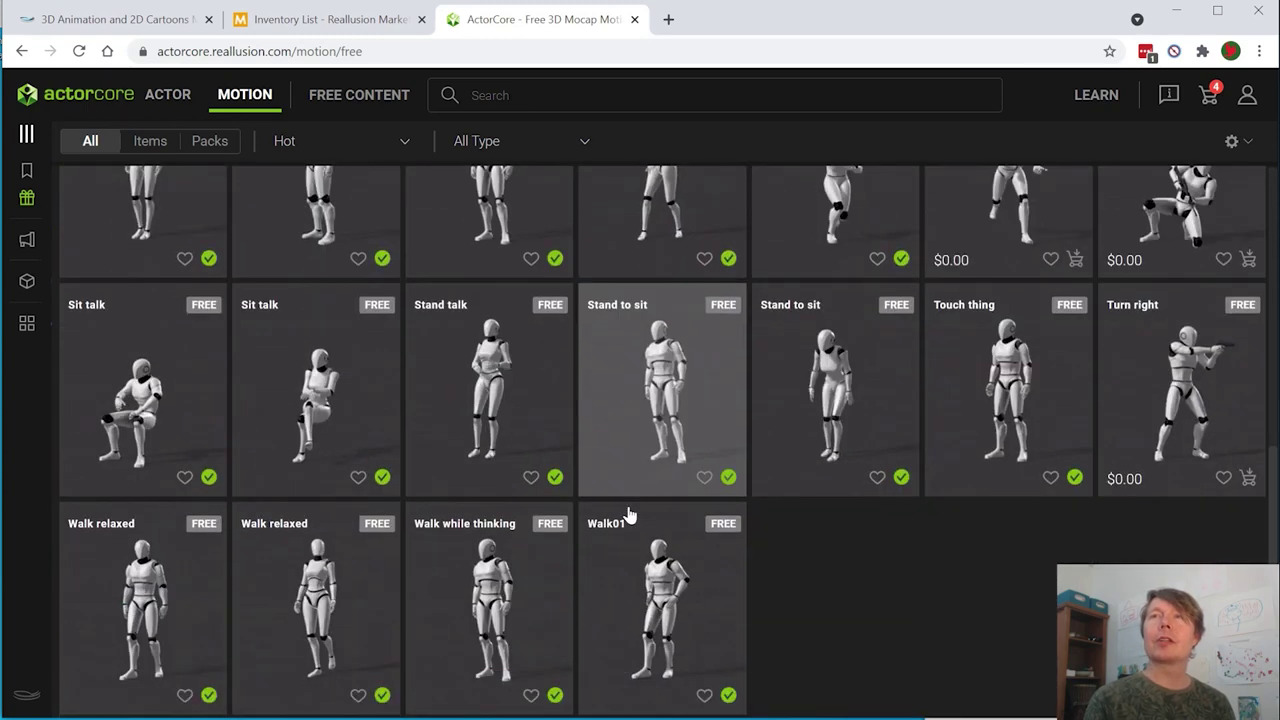
scroll(629, 515, "up", 7)
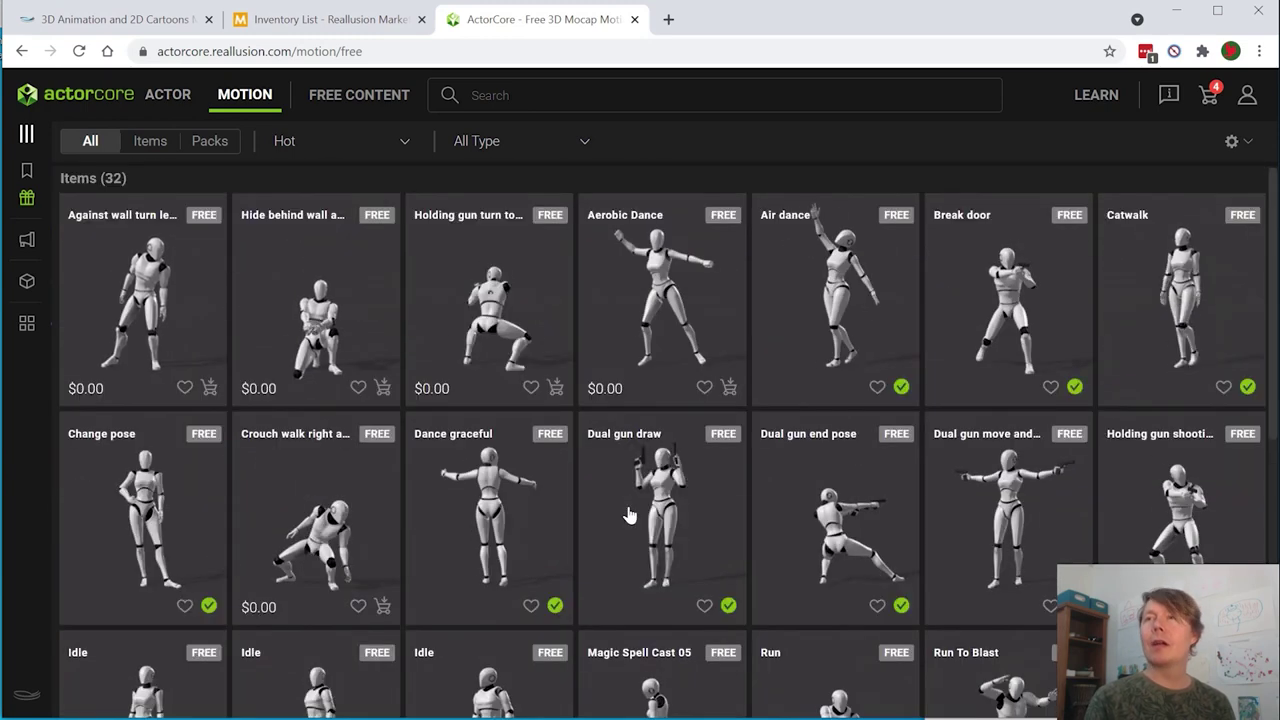
Return to the Marketplace inventory, switch to Character Creator 3 and start a new project
left_click(347, 26)
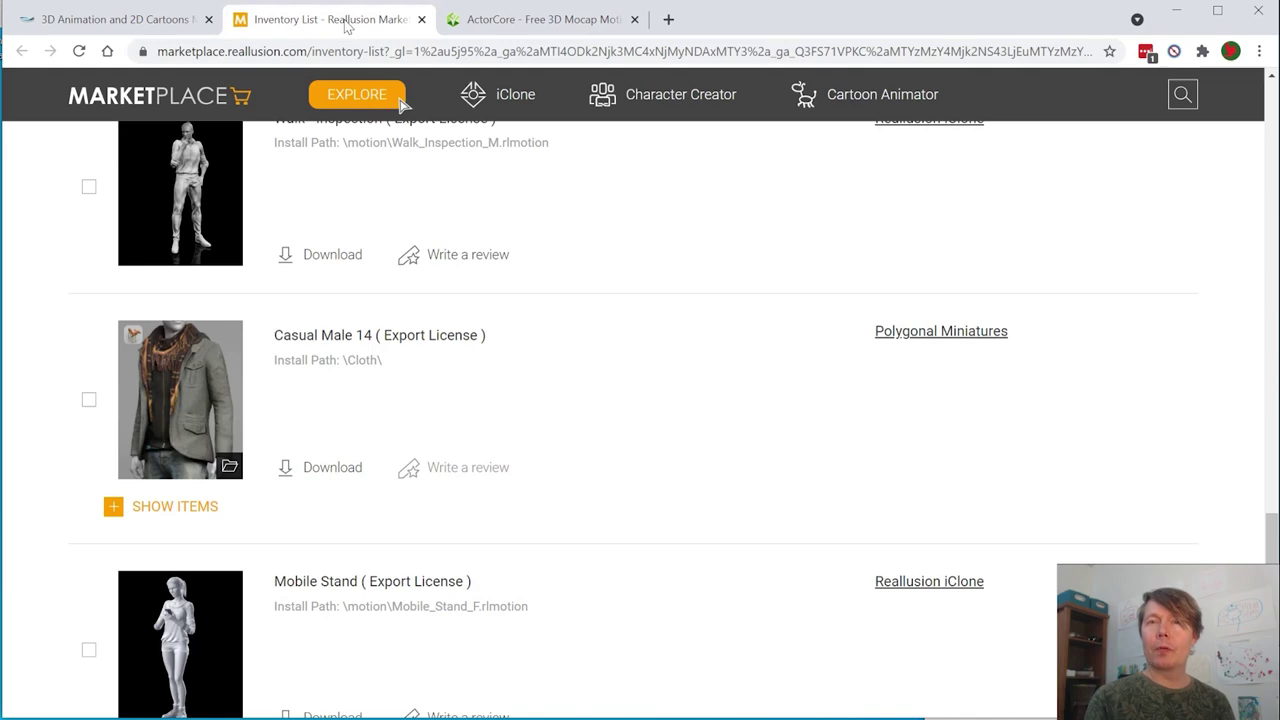
mouse_move(380, 96)
key("alt+Tab")
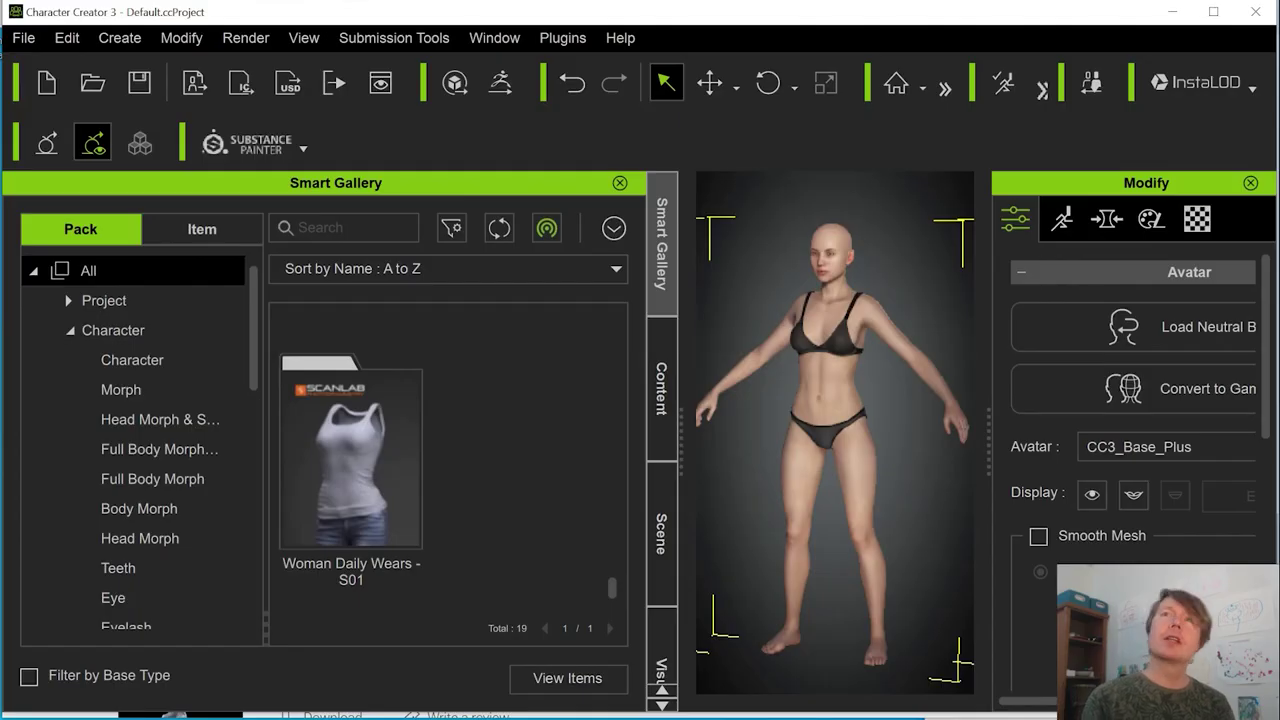
left_click(23, 38)
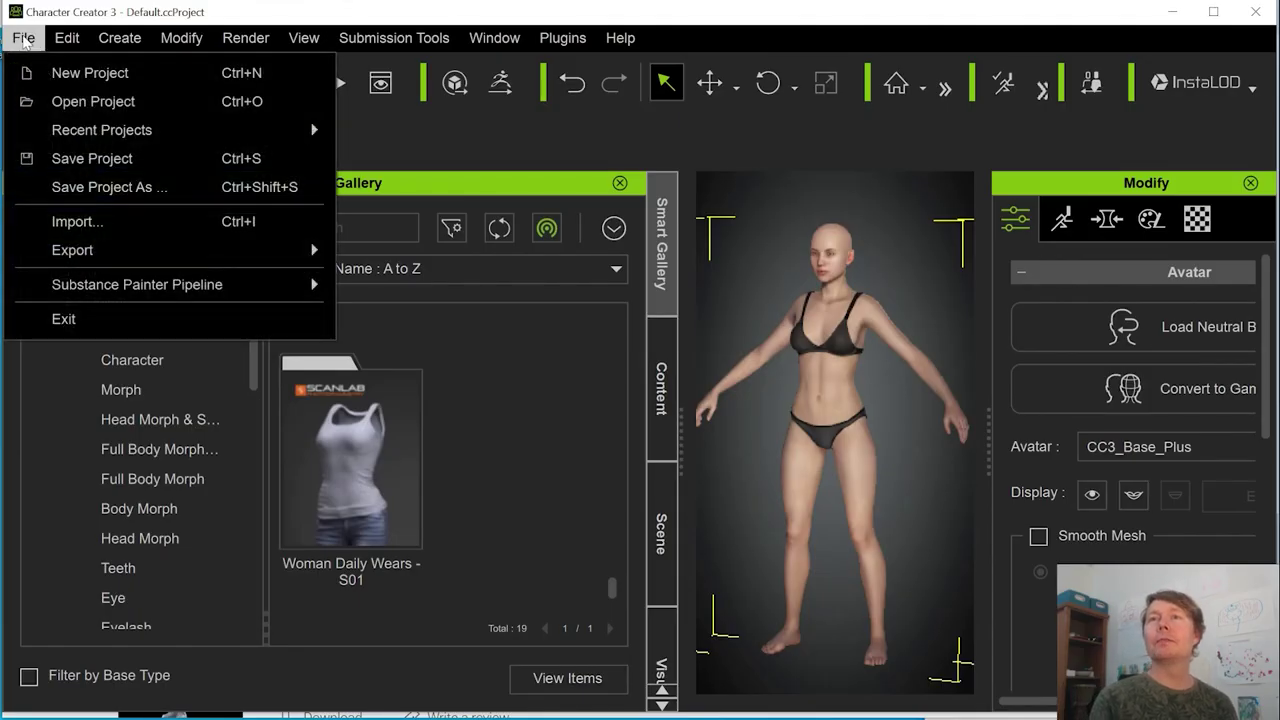
left_click(90, 72)
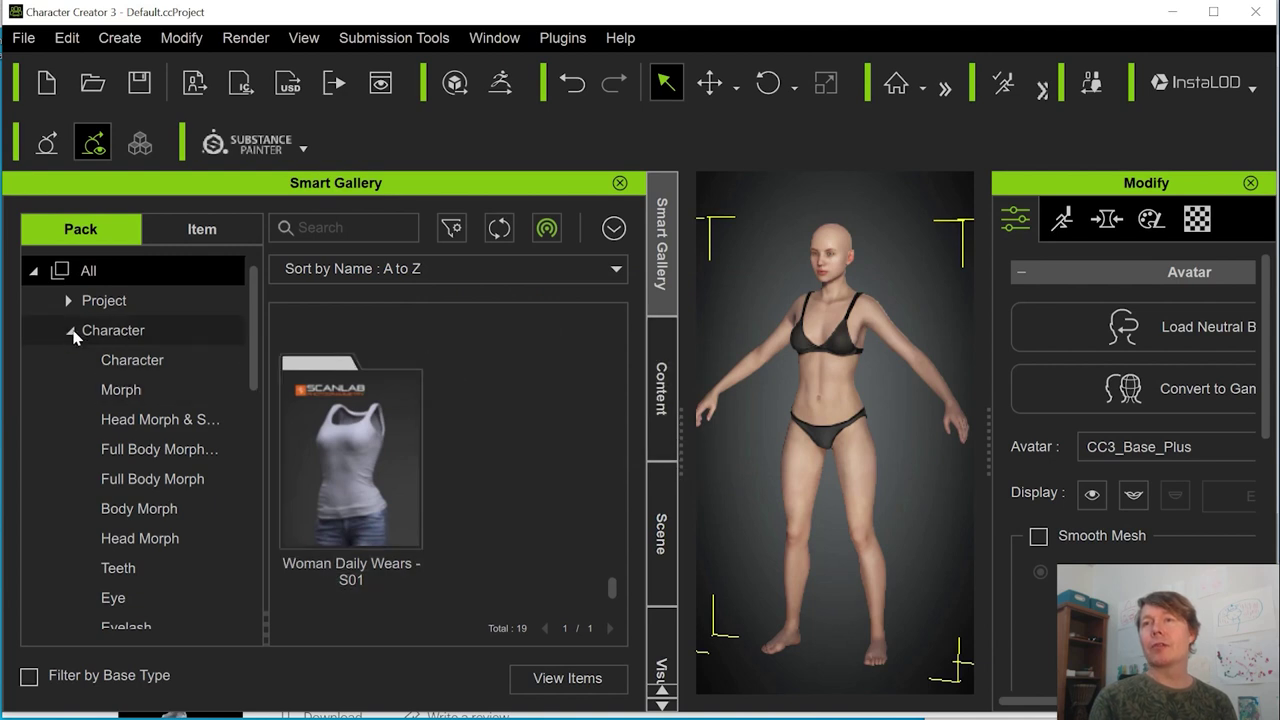
Load the CC3+_Neutral_M avatar from the CC3 Base Characters Pack as the base character
left_click(113, 334)
double_click(351, 420)
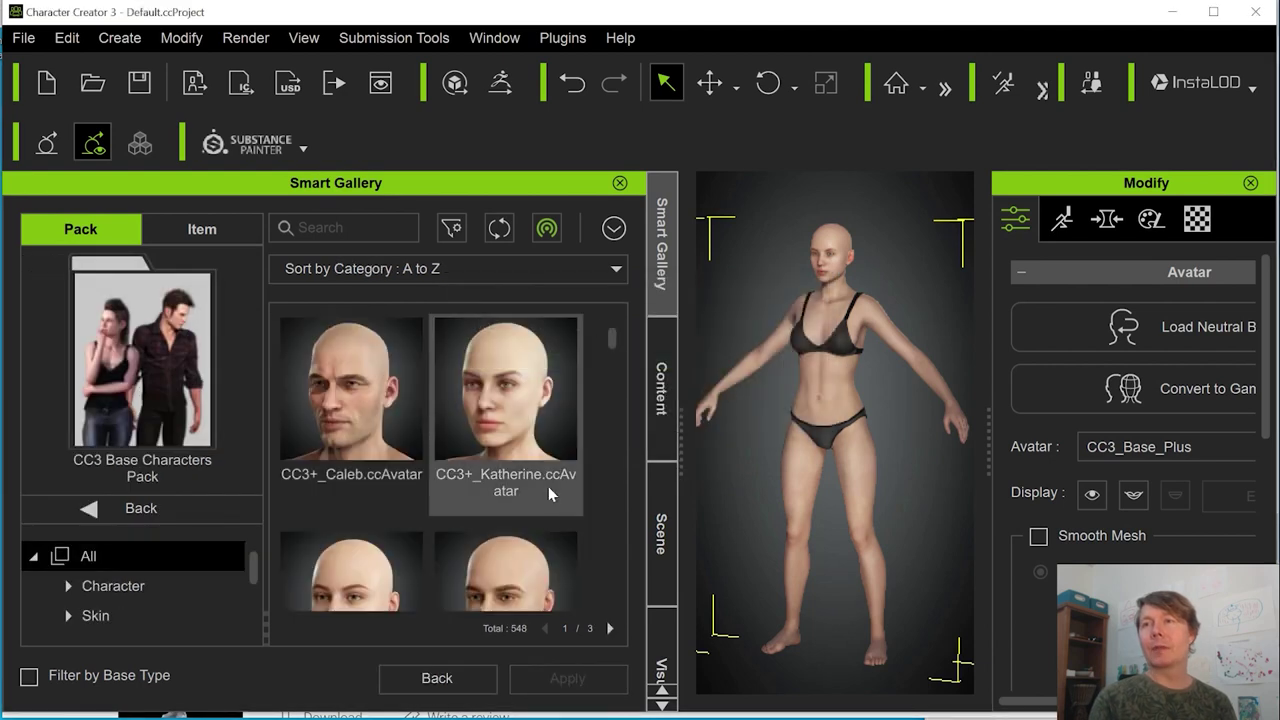
scroll(493, 428, "down", 3)
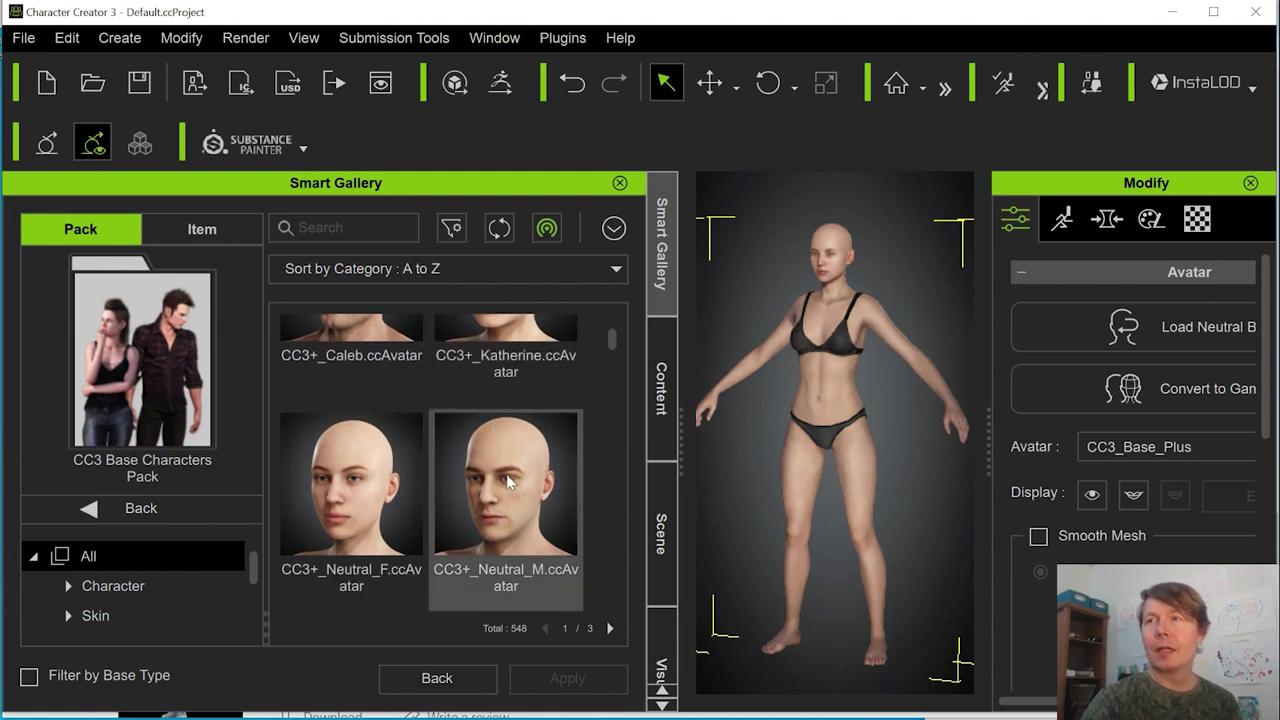
double_click(510, 483)
left_click(745, 558)
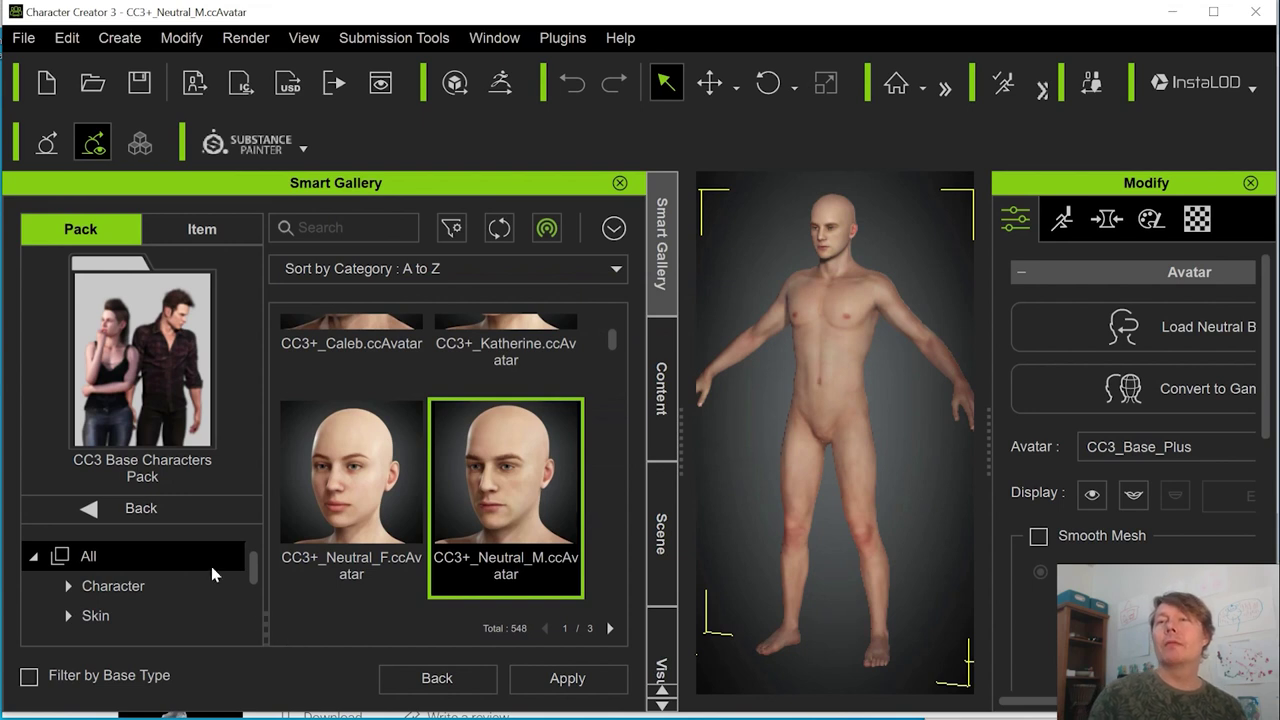
Add the Short blowback hair from the CC3 Embed Hair pack to the male character
left_click(180, 508)
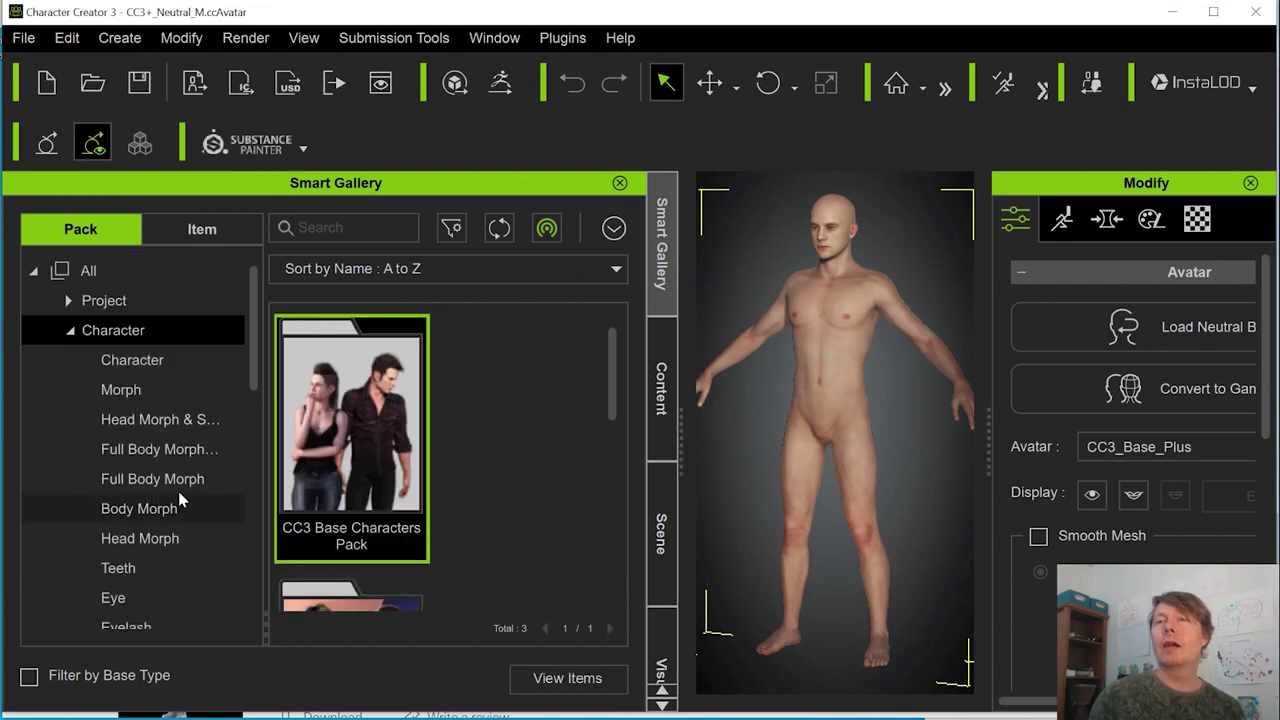
scroll(125, 475, "down", 2)
scroll(118, 482, "down", 1)
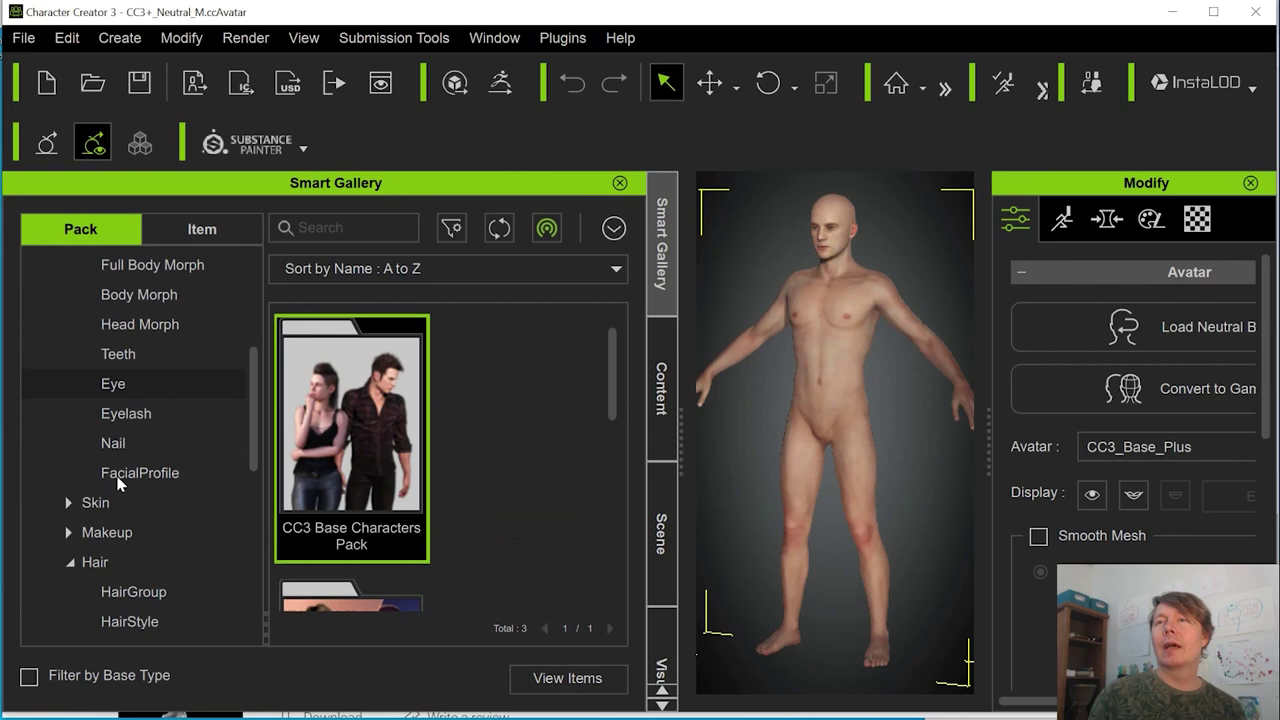
left_click(88, 564)
double_click(368, 416)
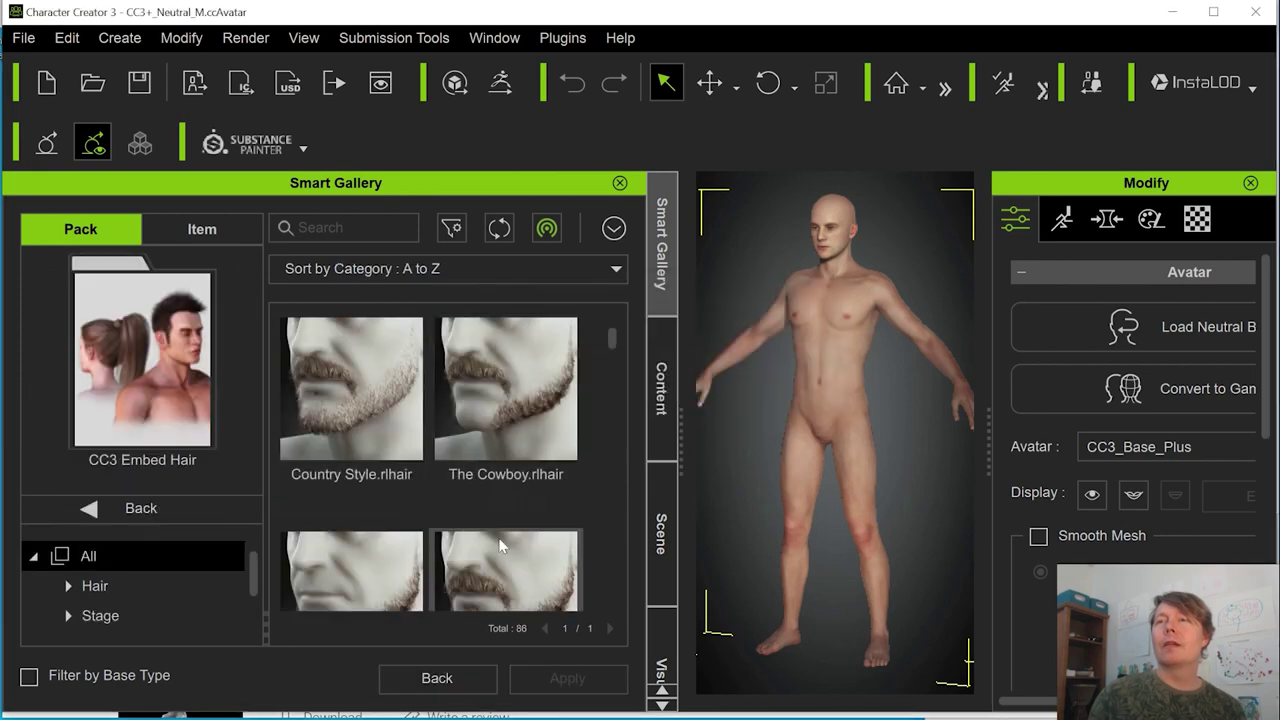
scroll(500, 514, "down", 6)
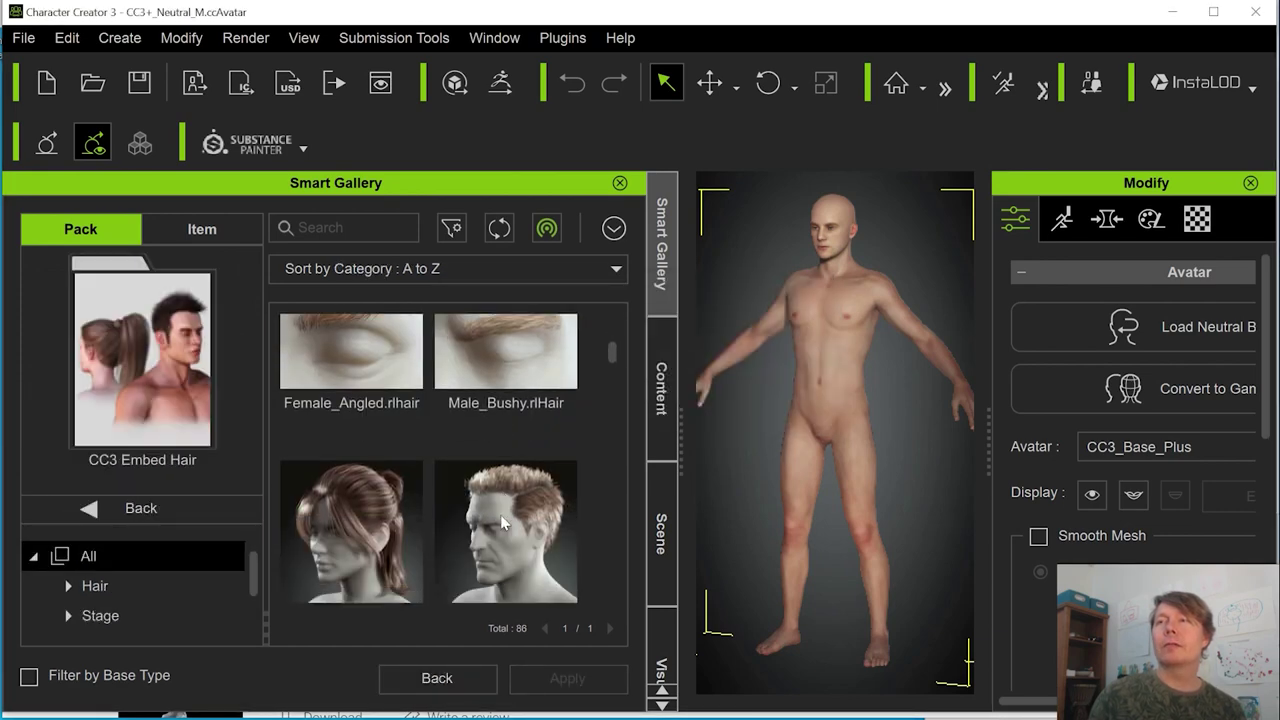
double_click(500, 514)
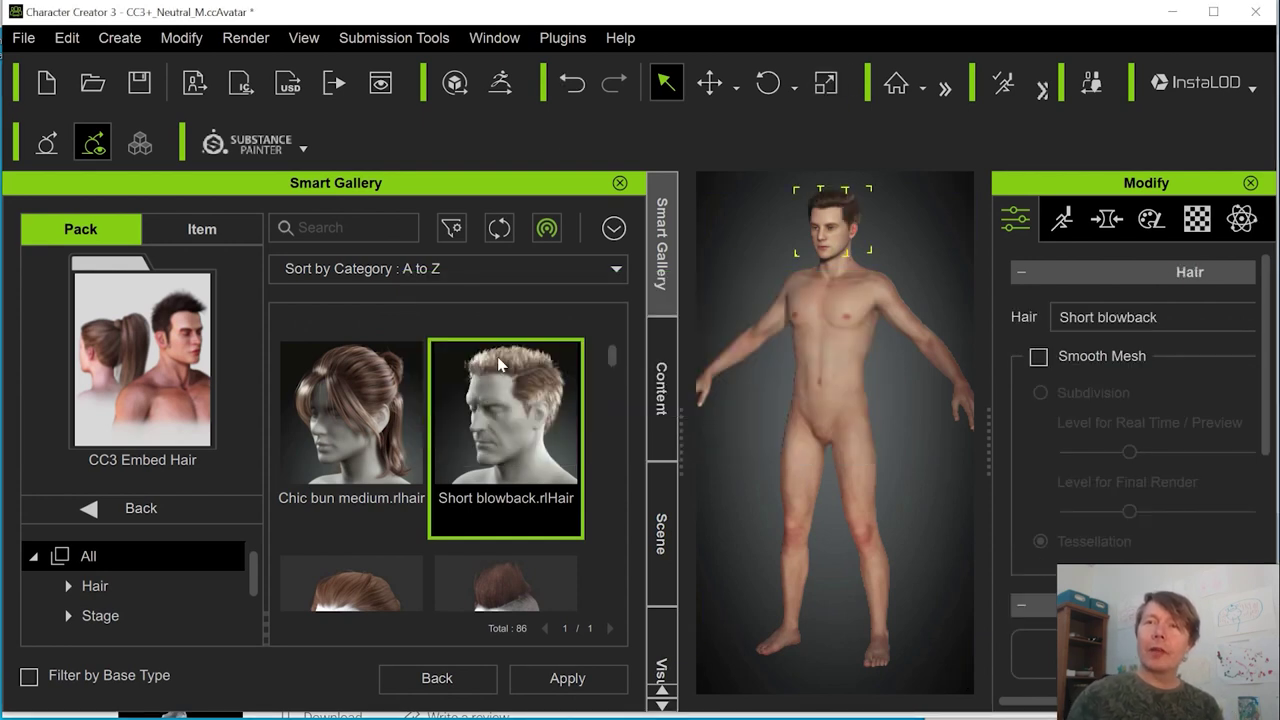
Dress the character in the M_Casual 14_H outfit from the Casual Male 14 pack
left_click(129, 516)
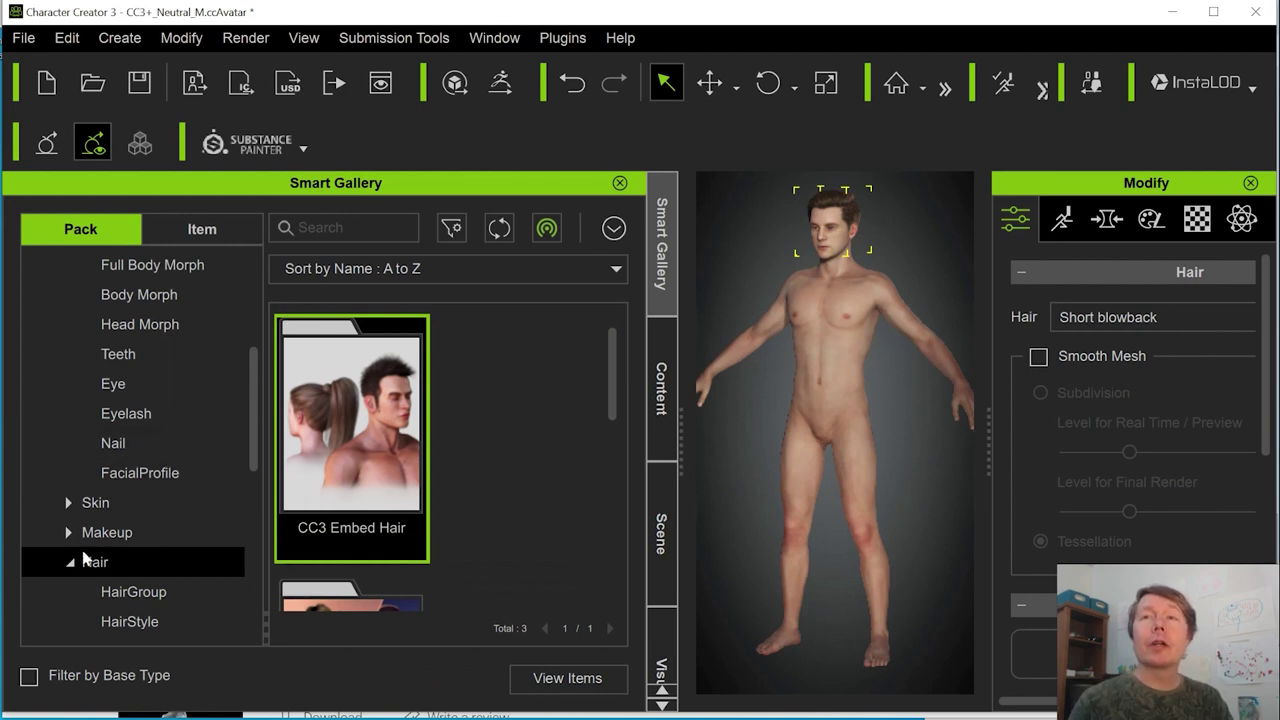
scroll(85, 500, "up", 4)
left_click(85, 270)
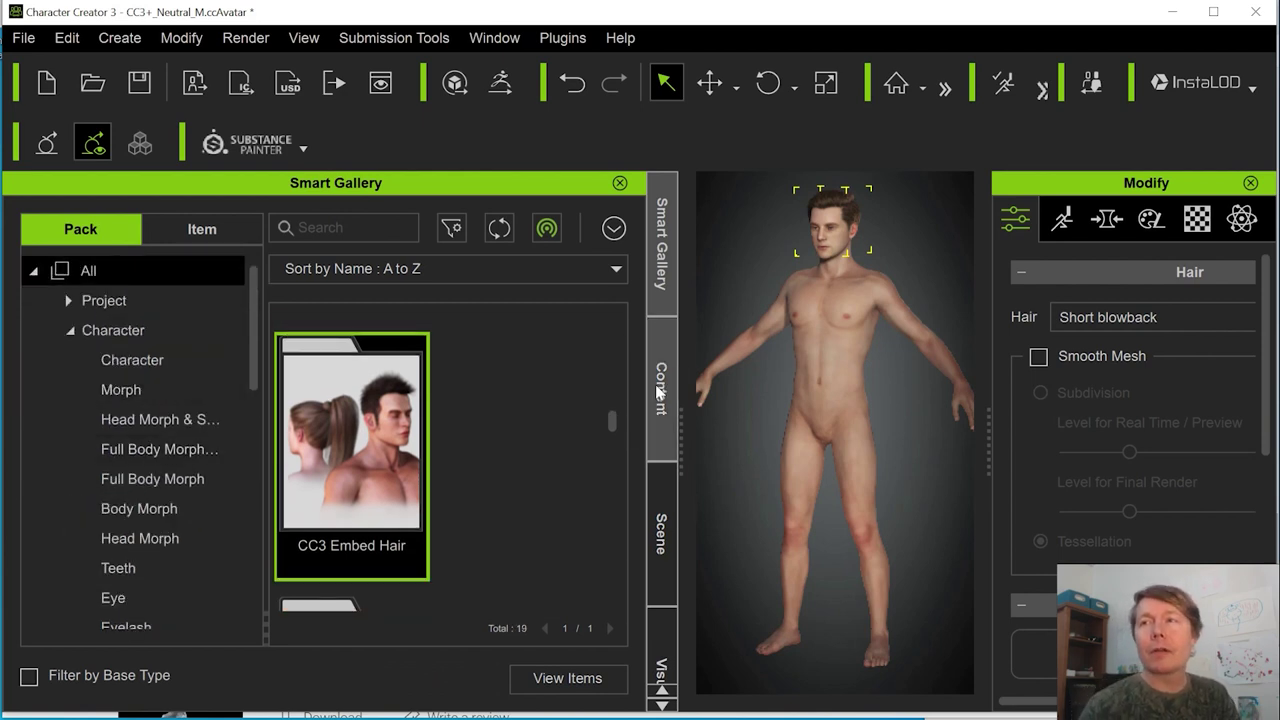
left_click_drag(612, 428, 614, 370)
double_click(352, 478)
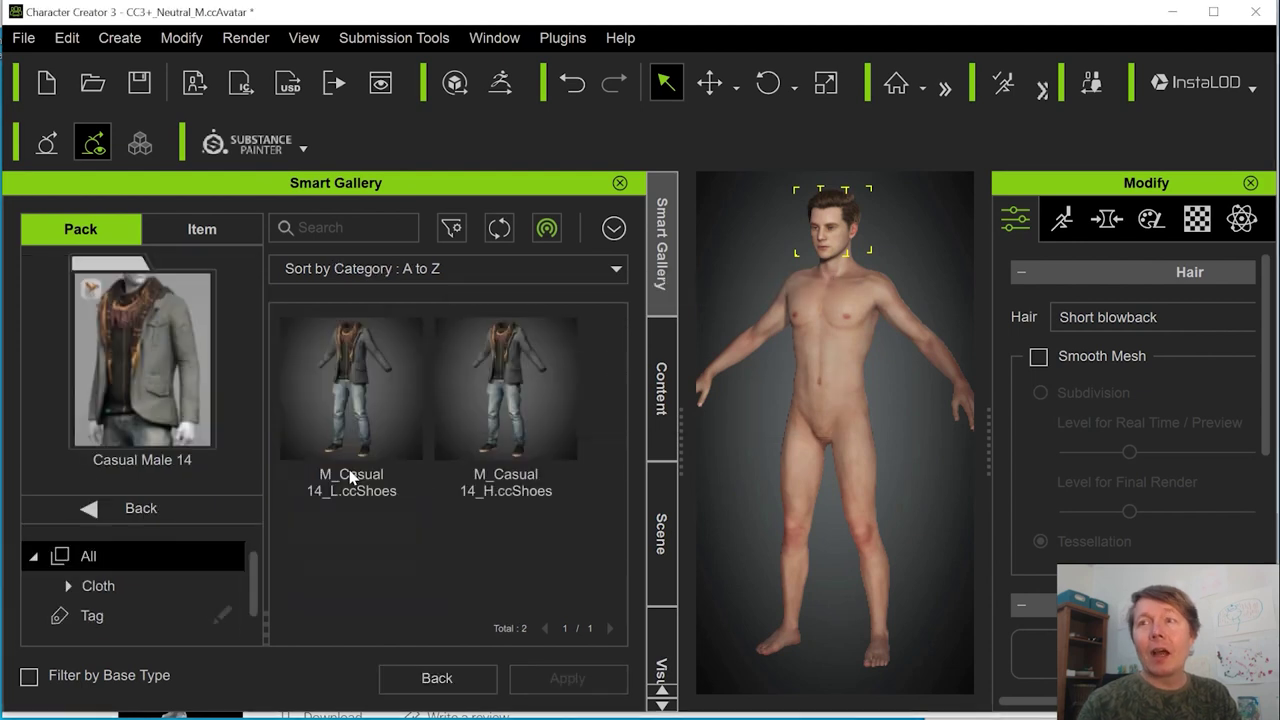
left_click(490, 503)
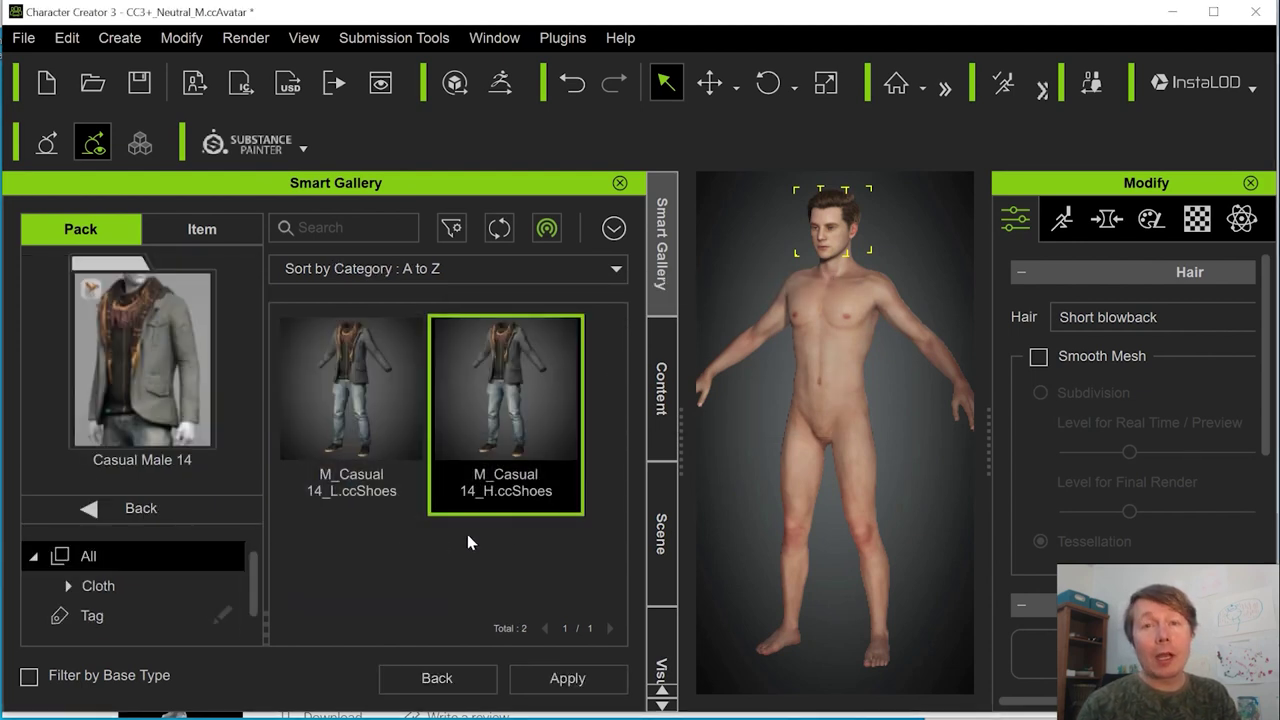
left_click(577, 695)
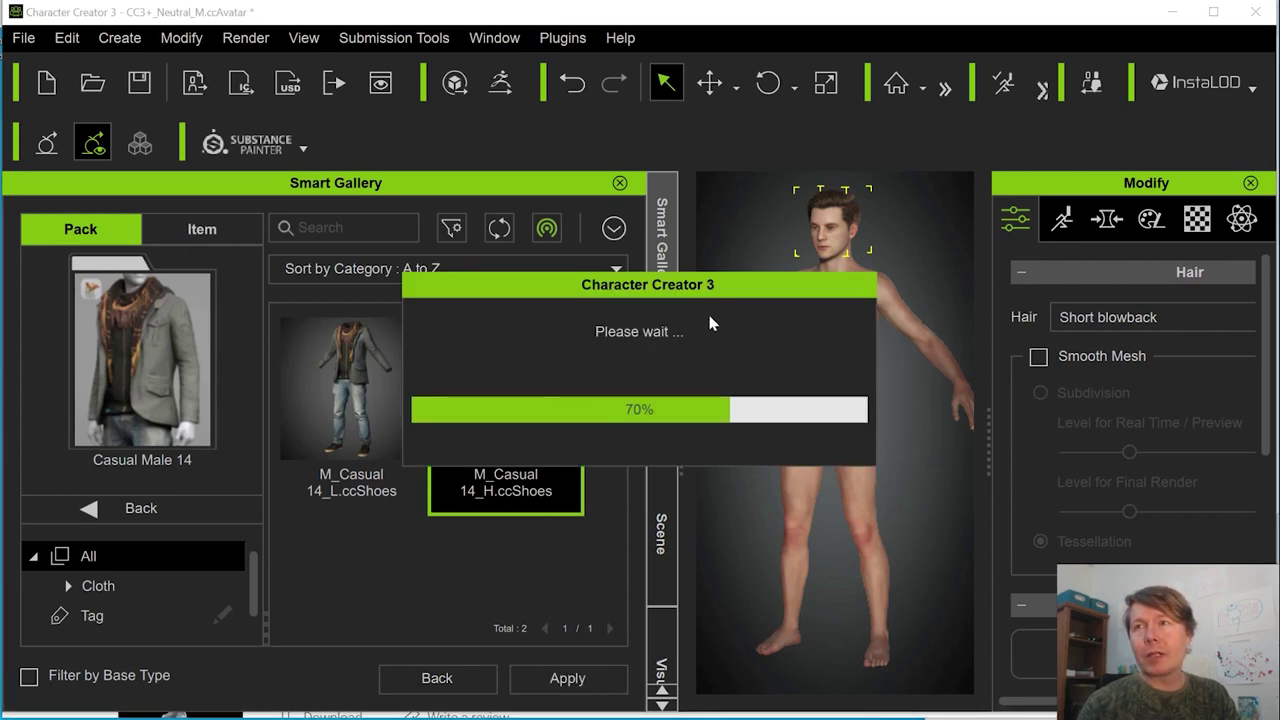
Switch to ActorCore in the browser and add the free motion Holding gun turn to left to the cart
left_click(463, 571)
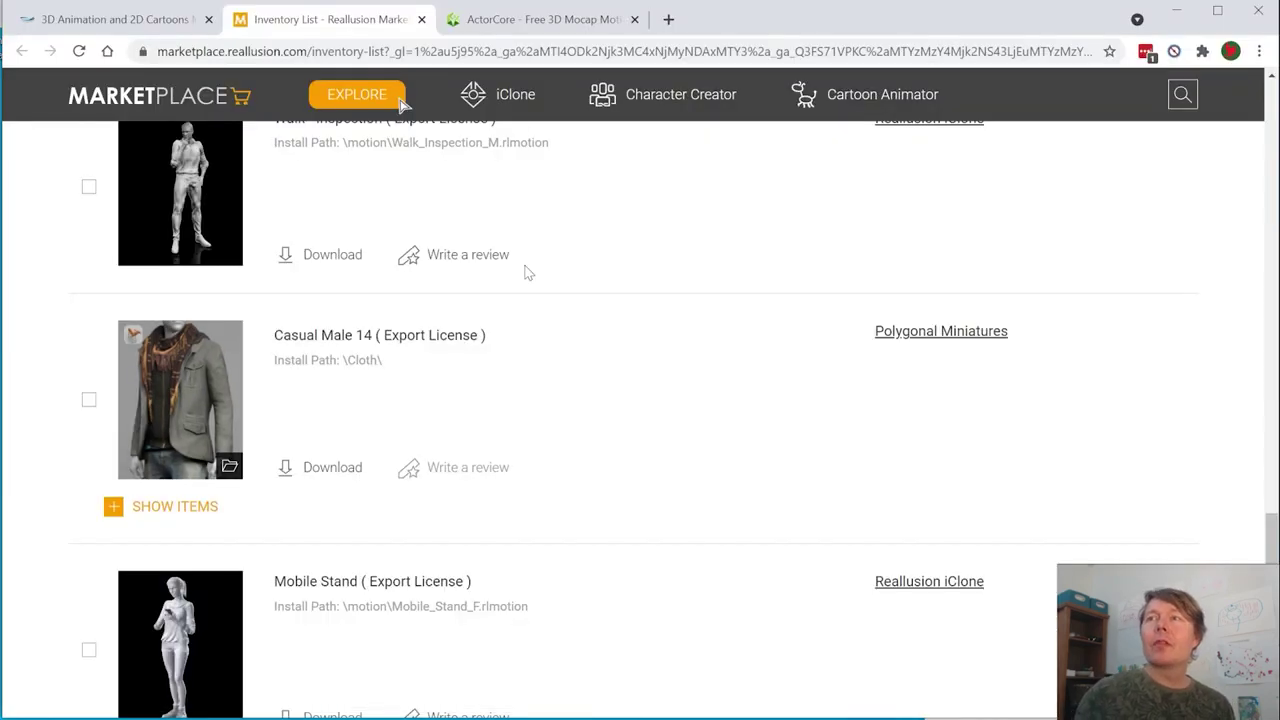
left_click(540, 19)
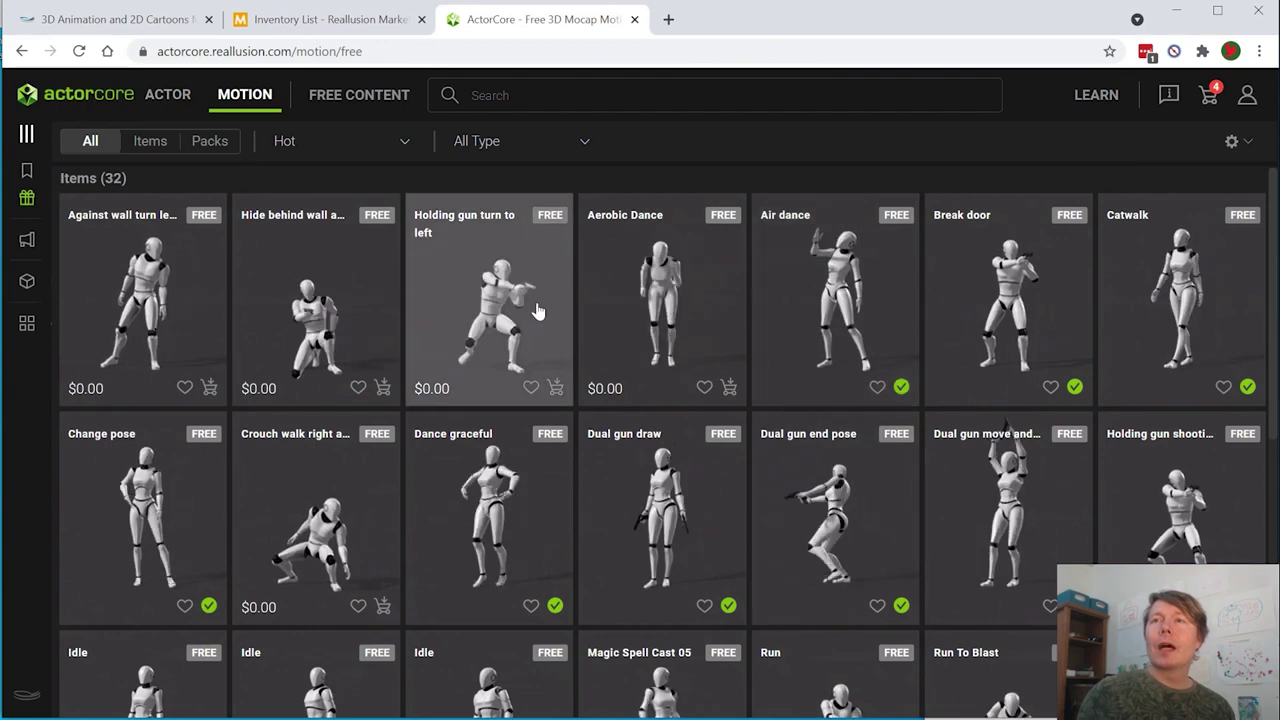
left_click(537, 312)
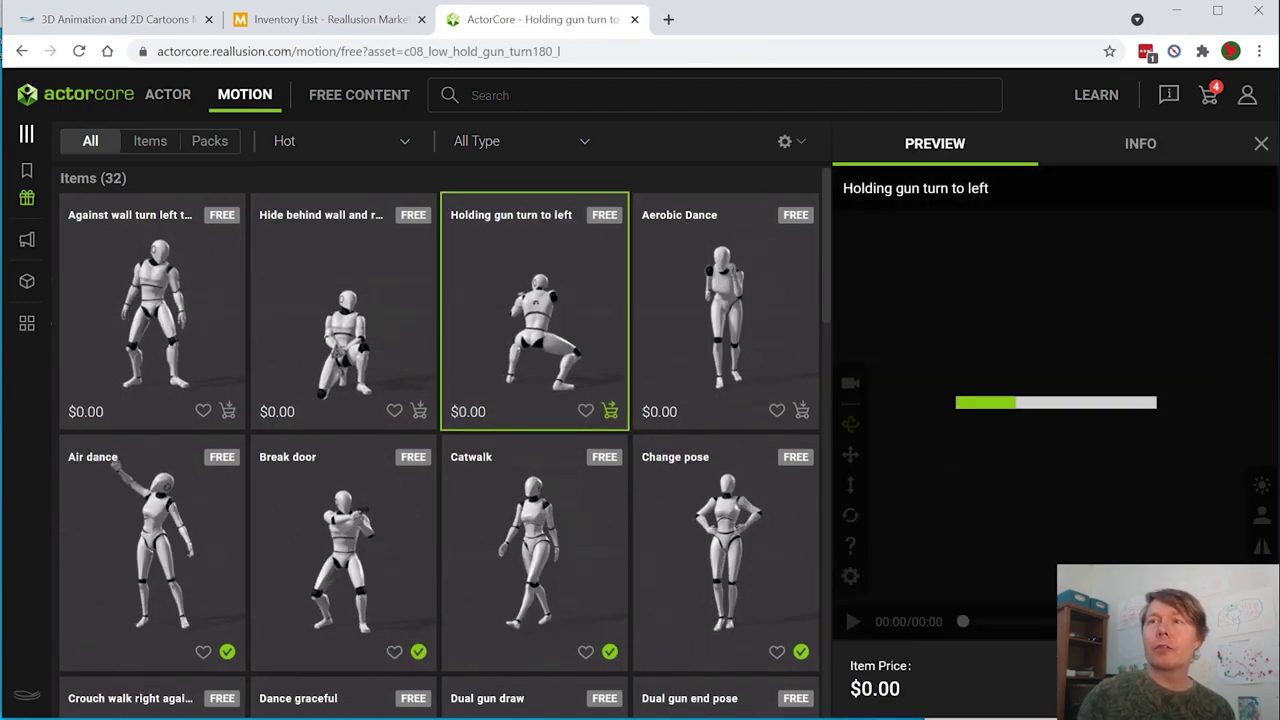
Remove all paid motions from the shopping cart, keeping only Holding gun turn to left
left_click(1210, 96)
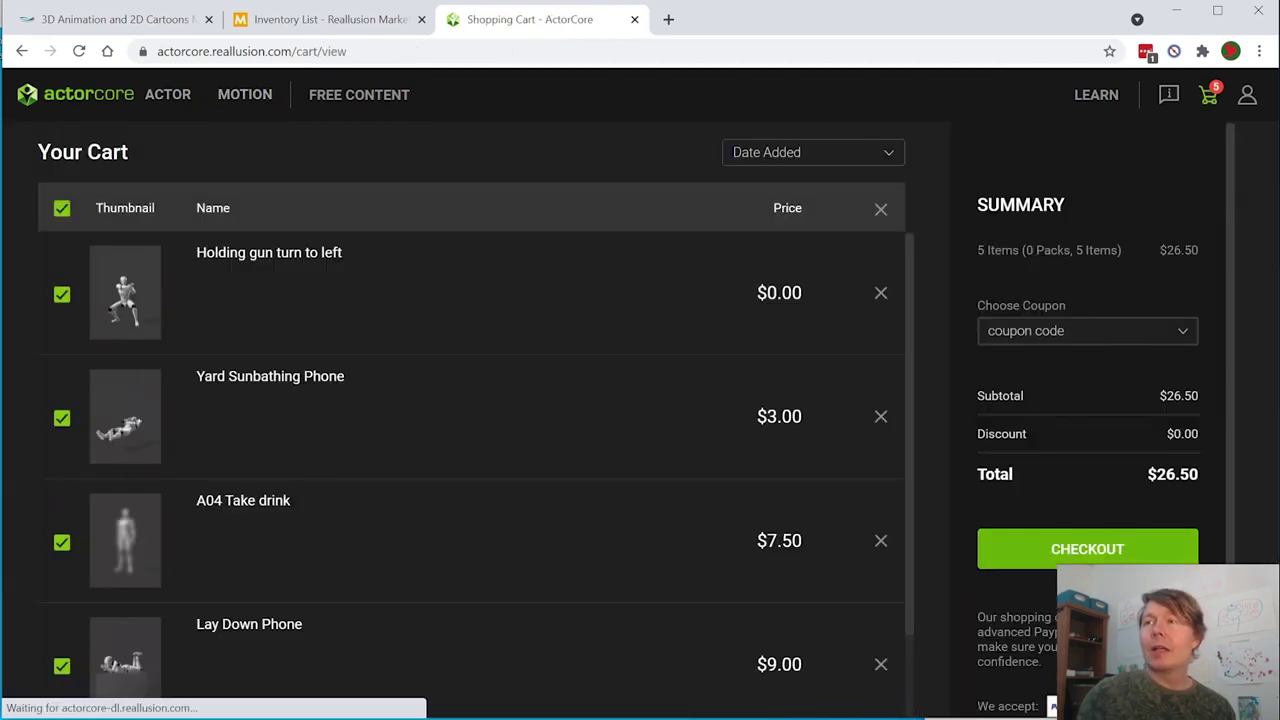
left_click(880, 417)
left_click(884, 418)
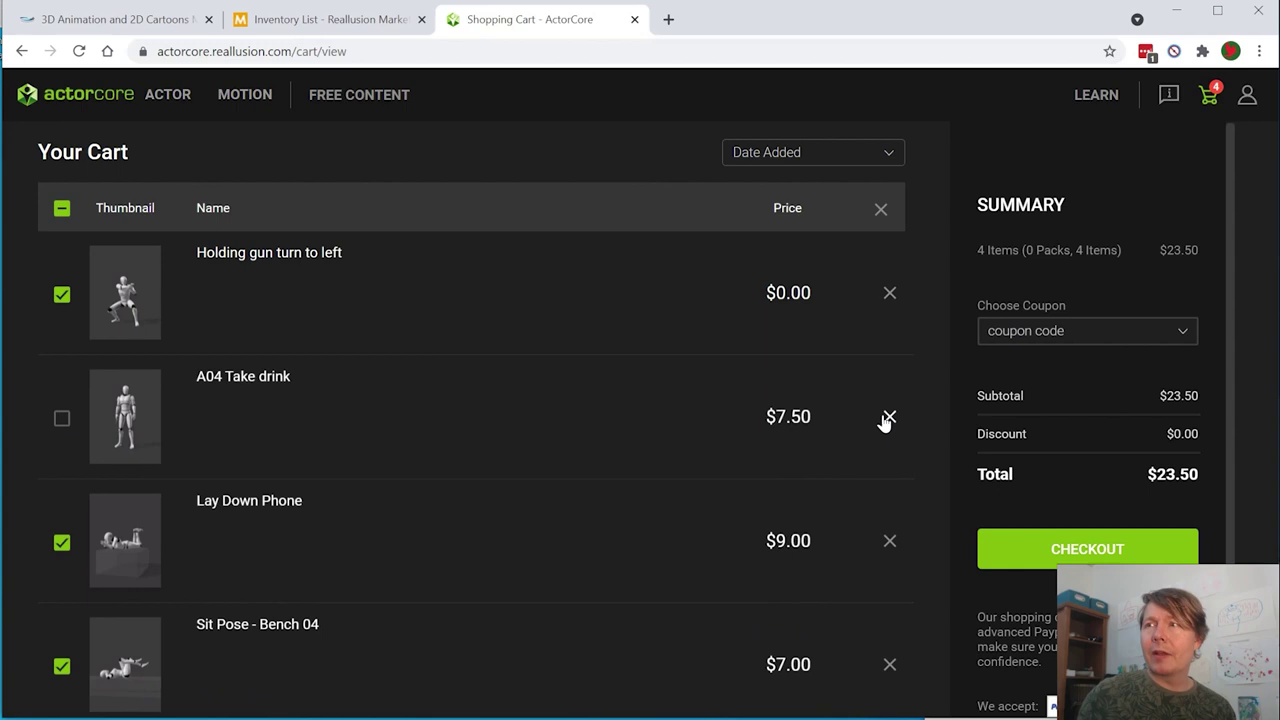
left_click(887, 419)
left_click(890, 418)
left_click(890, 418)
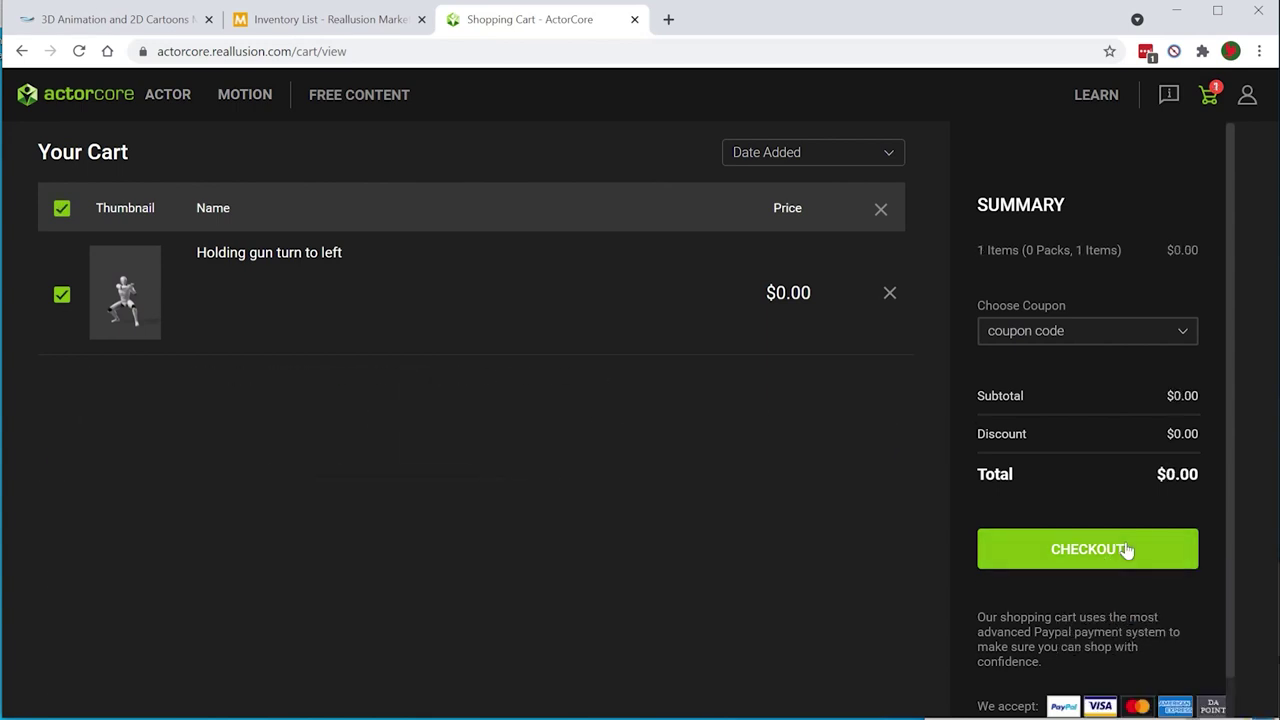
Check out the free motion and preview Holding gun turn to left in the motion inventory
left_click(1127, 549)
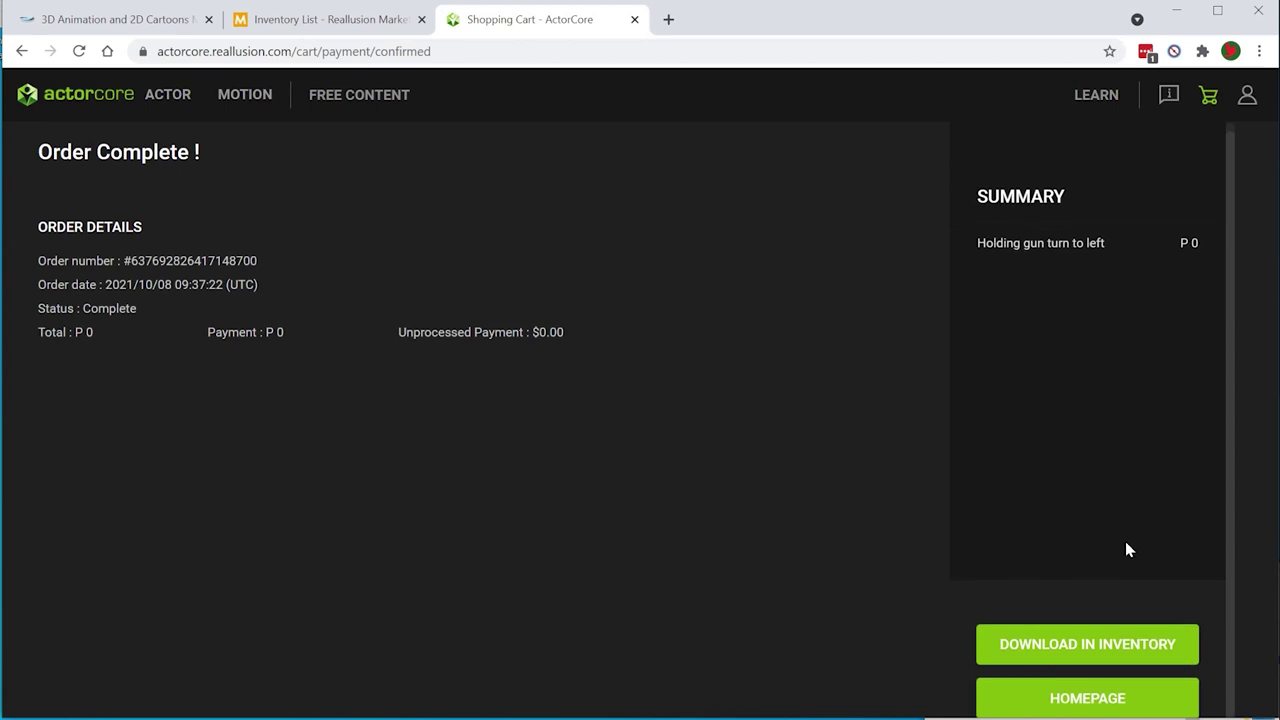
left_click(1094, 644)
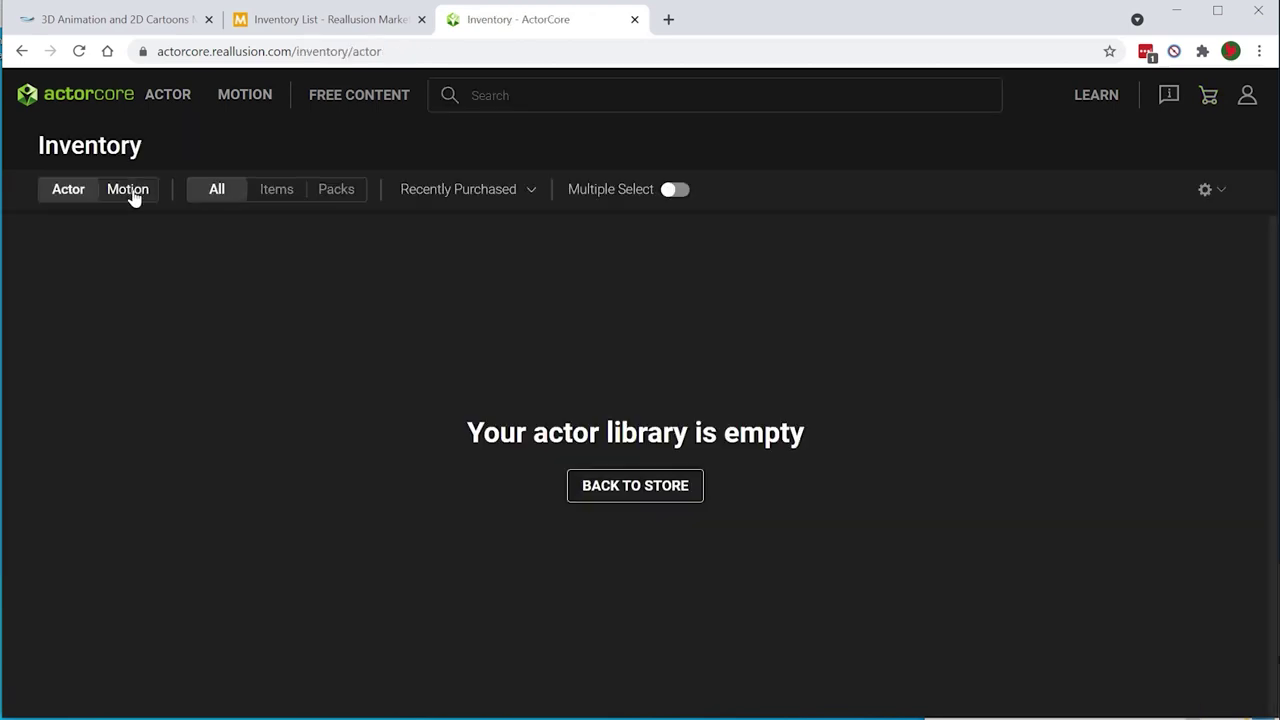
left_click(131, 193)
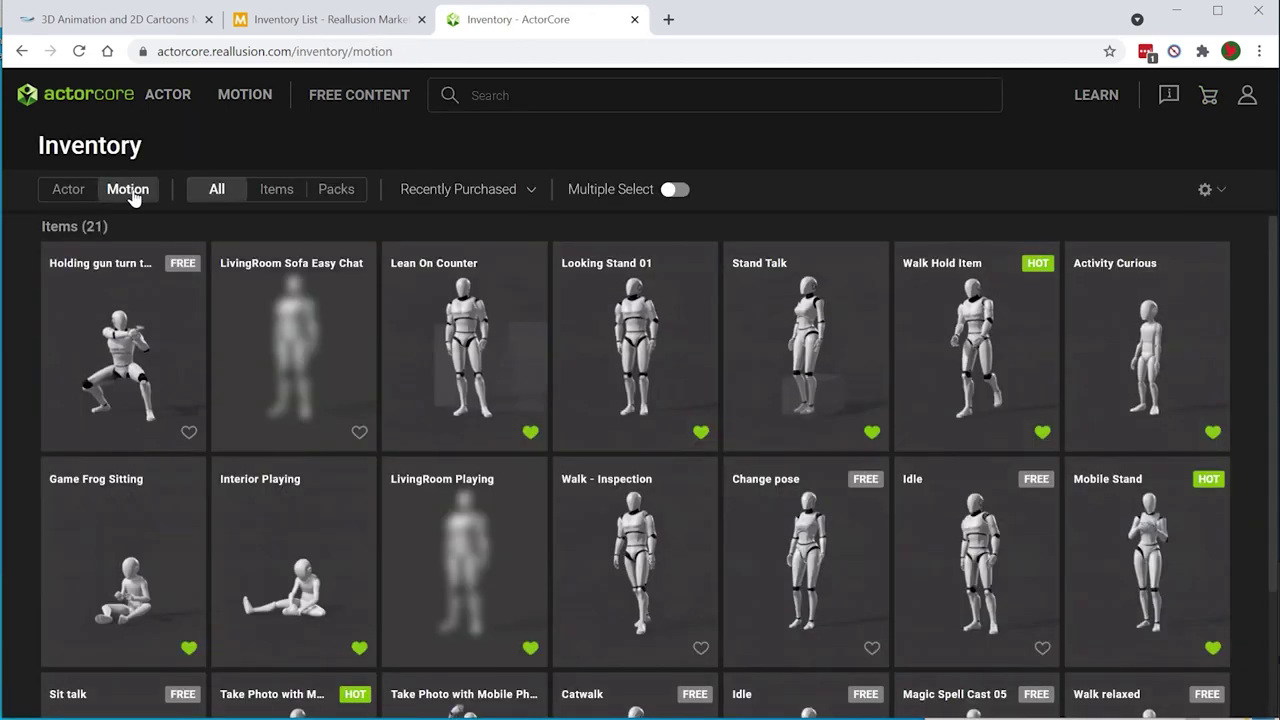
left_click(126, 358)
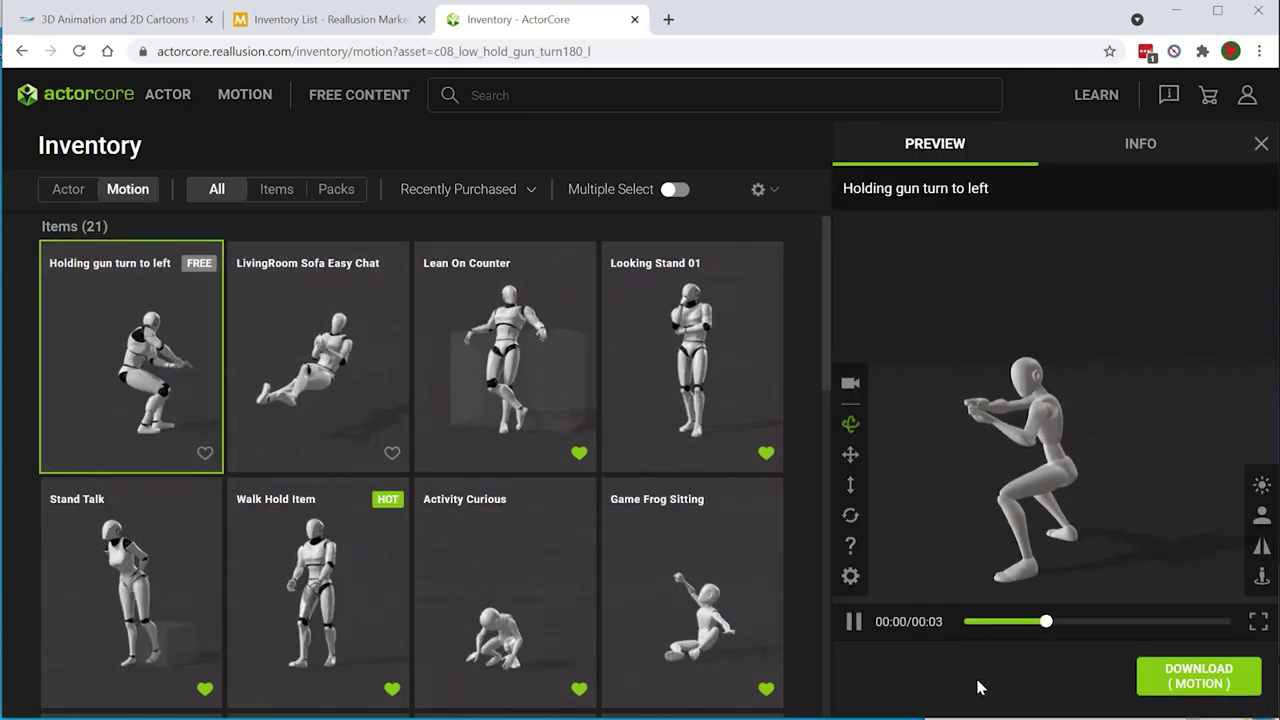
Download the motion through the Smart Gallery with Male Robot and target application Character Creator, and install it in Character Creator 3
left_click(1205, 680)
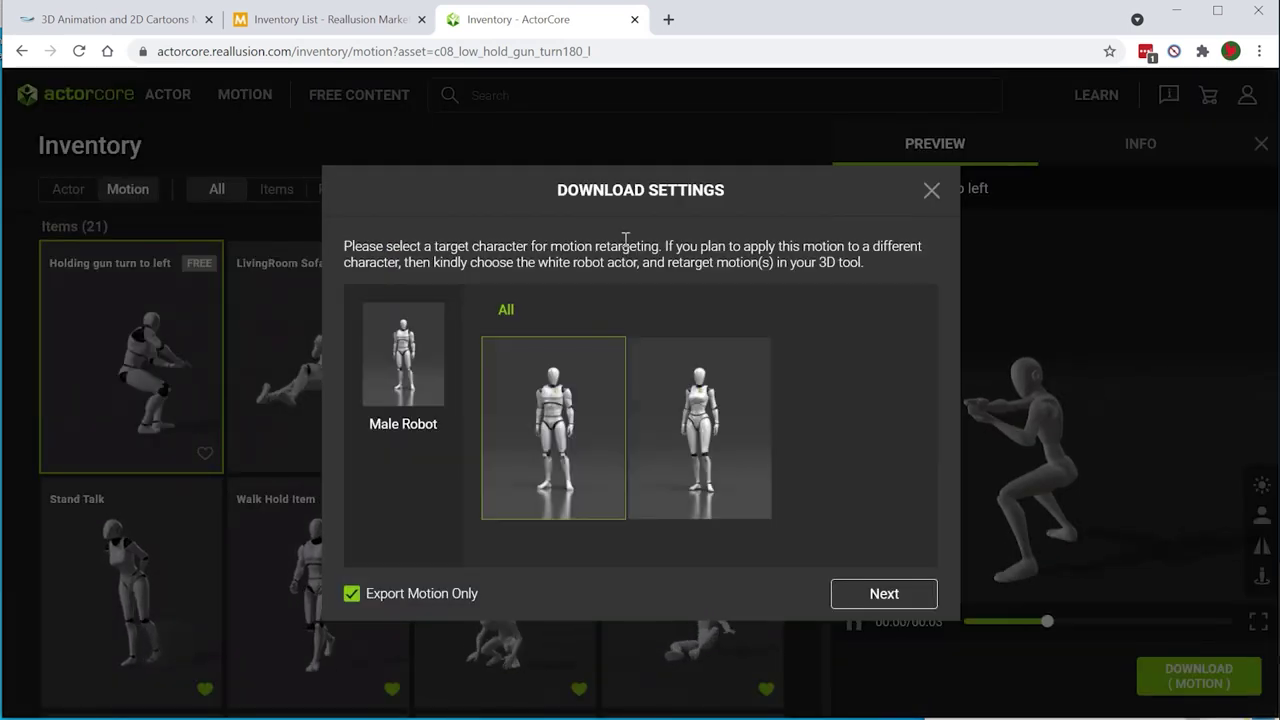
left_click(885, 597)
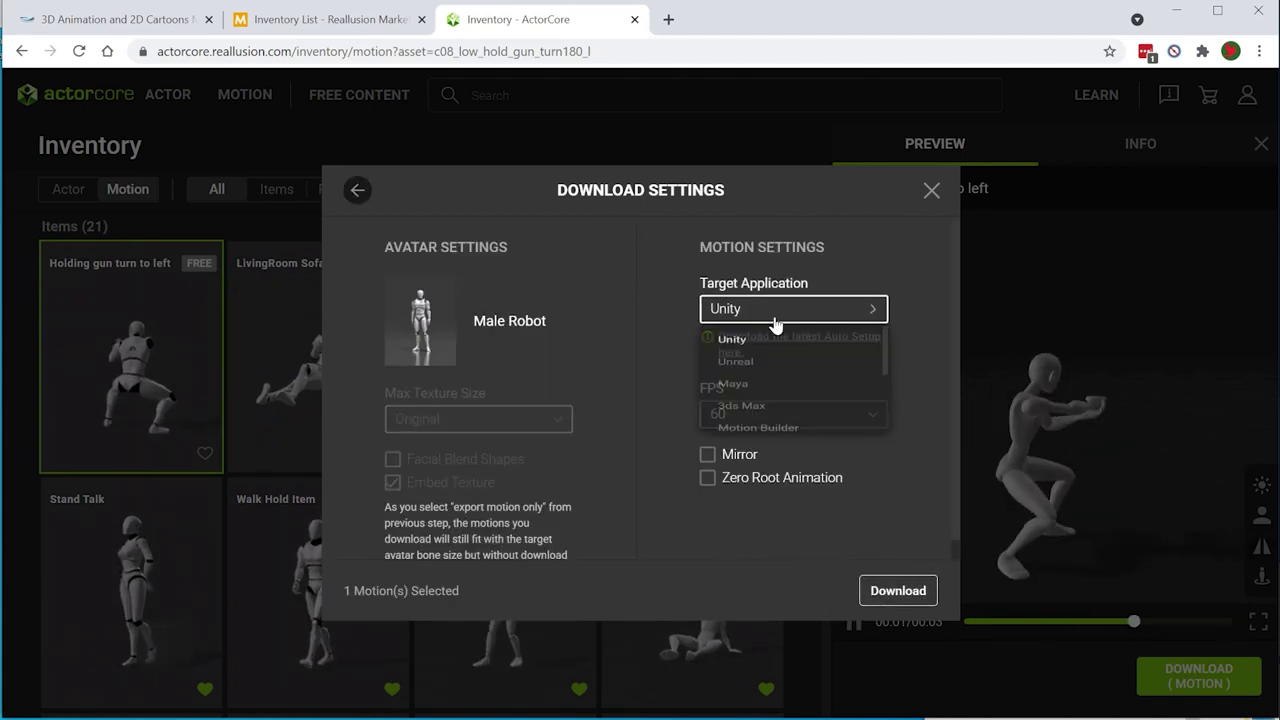
scroll(785, 390, "down", 3)
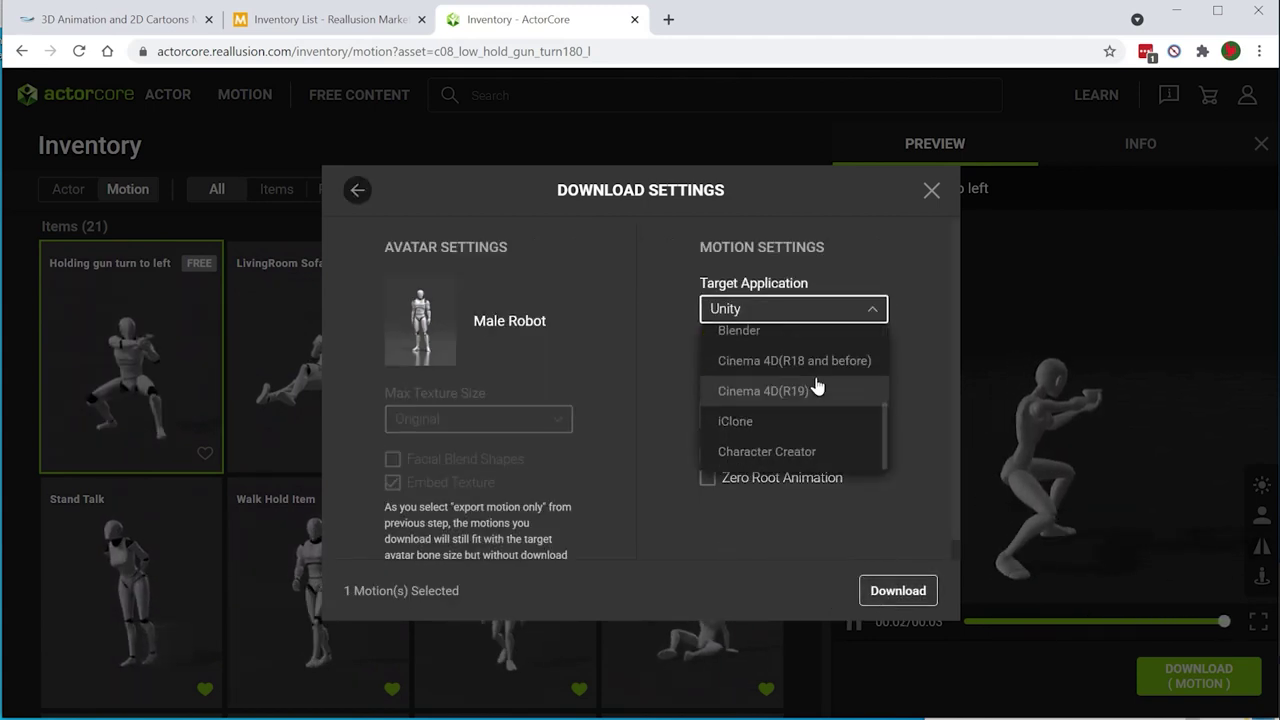
left_click(767, 451)
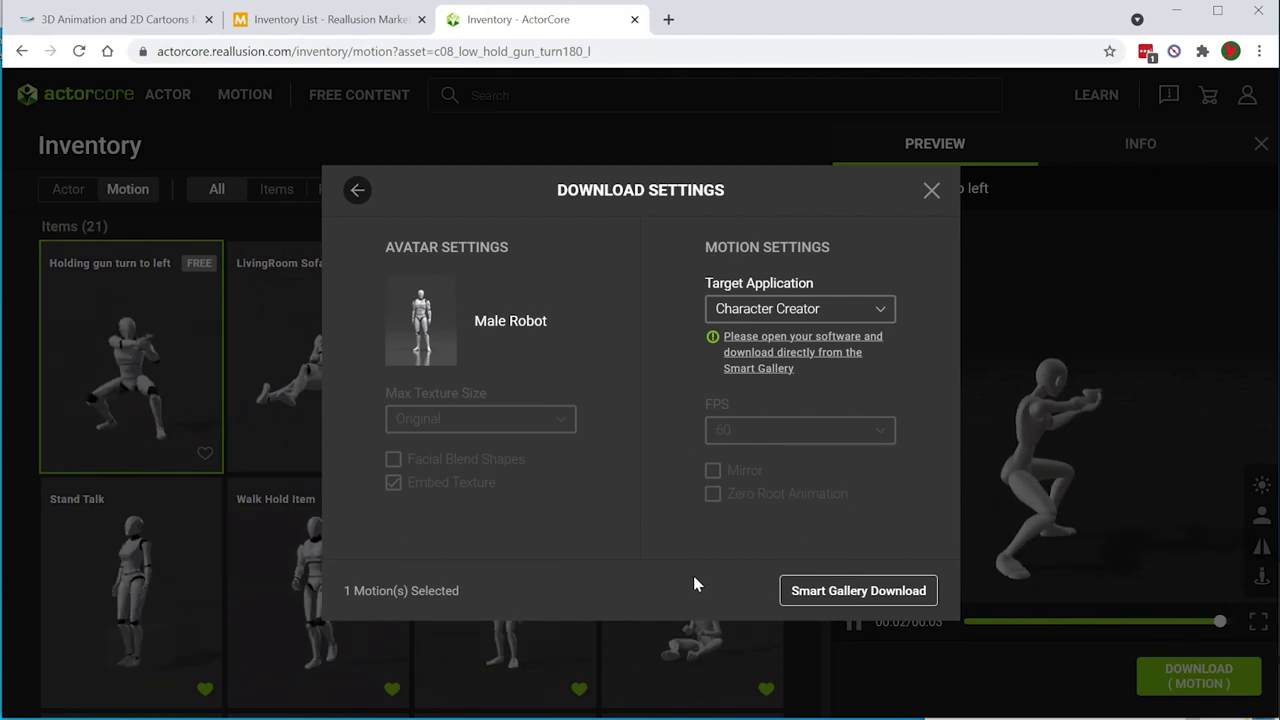
left_click(834, 594)
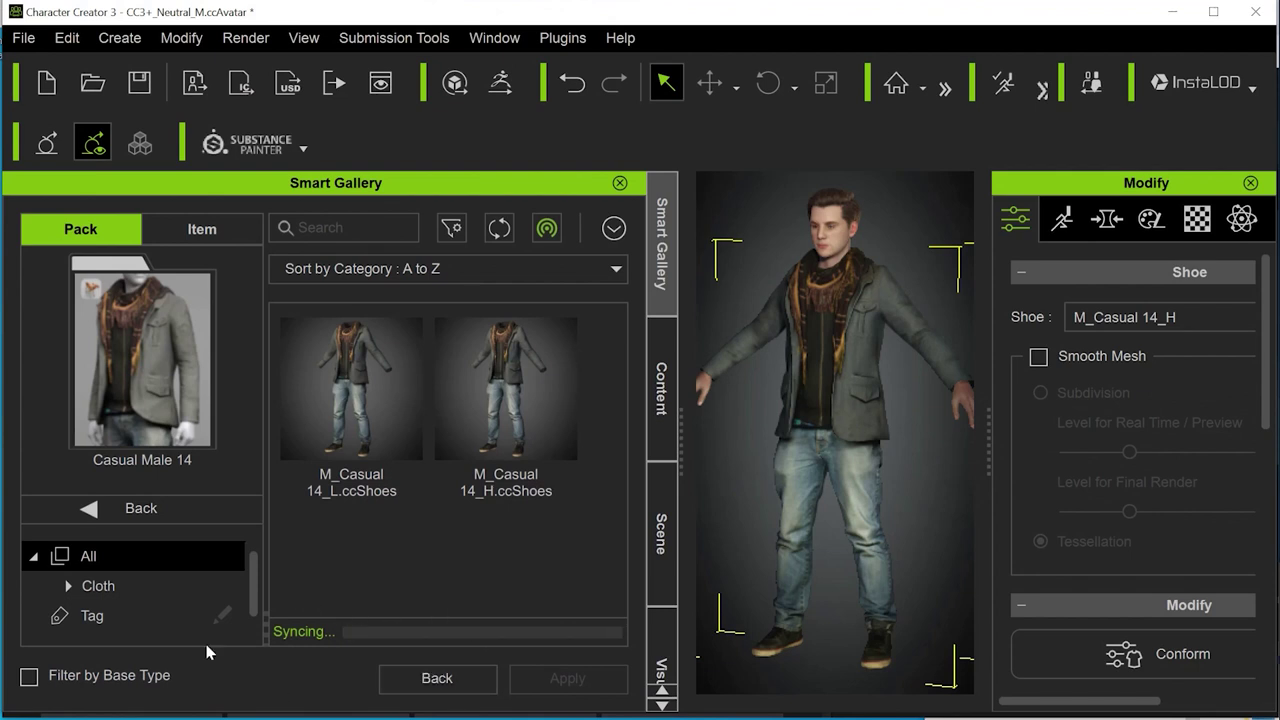
left_click(591, 413)
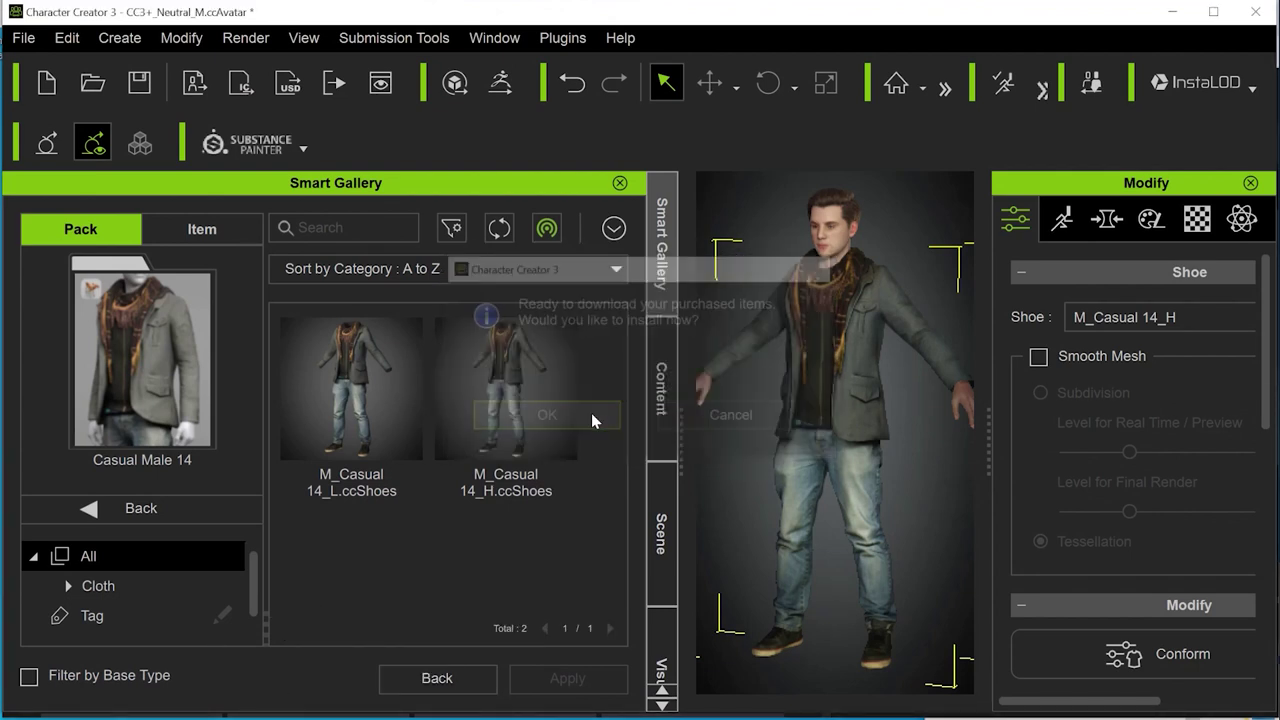
Apply the C08_Low_Hold_Gun_Turn180_L motion to the dressed character and select the avatar
left_click(357, 415)
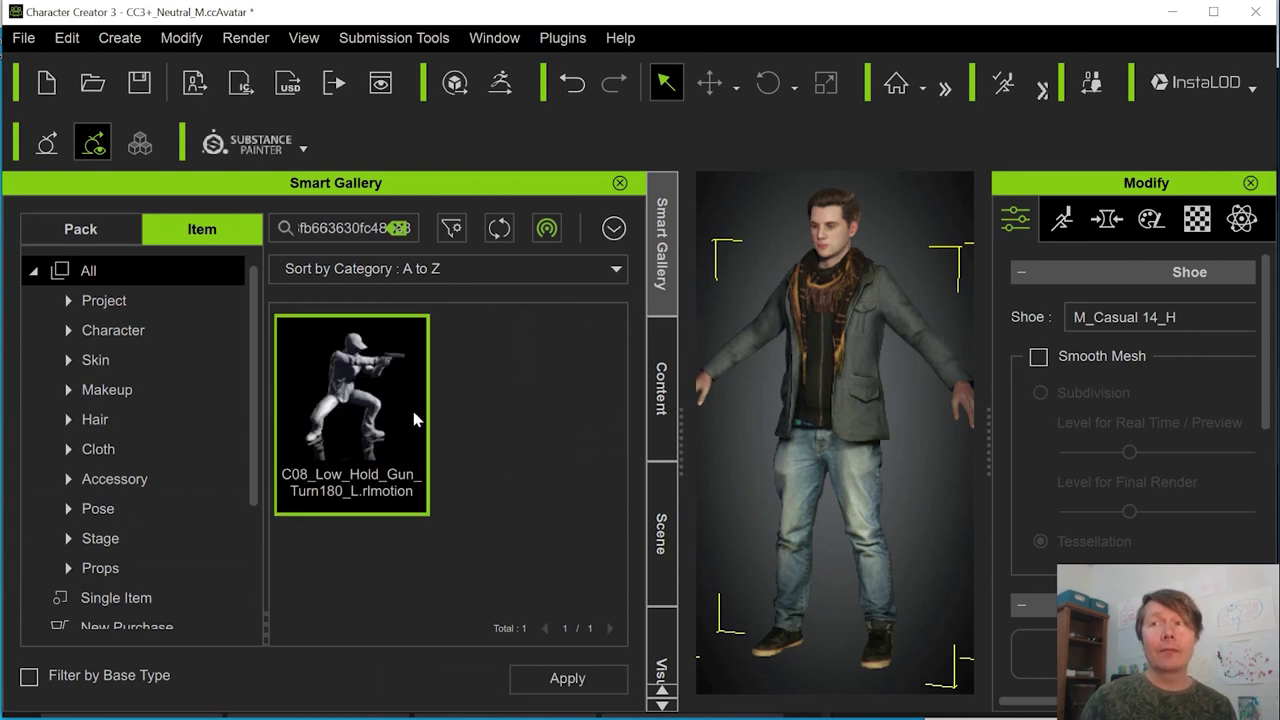
double_click(357, 406)
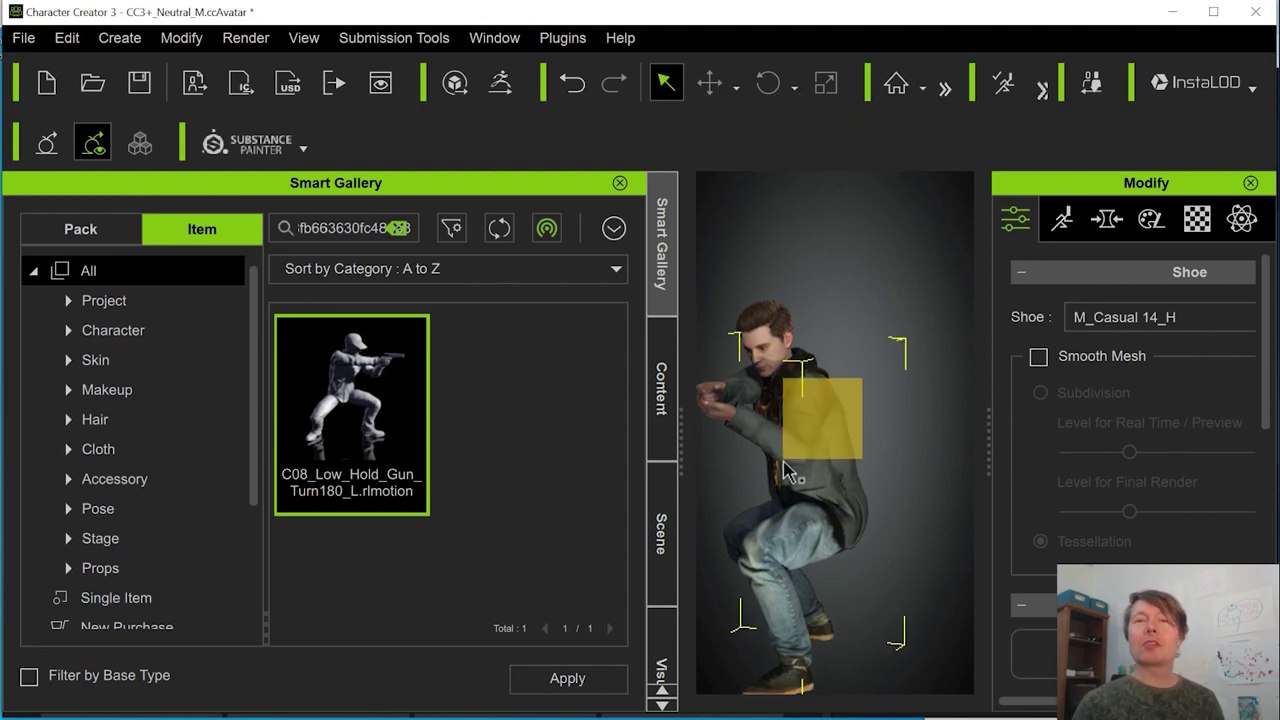
left_click(856, 478)
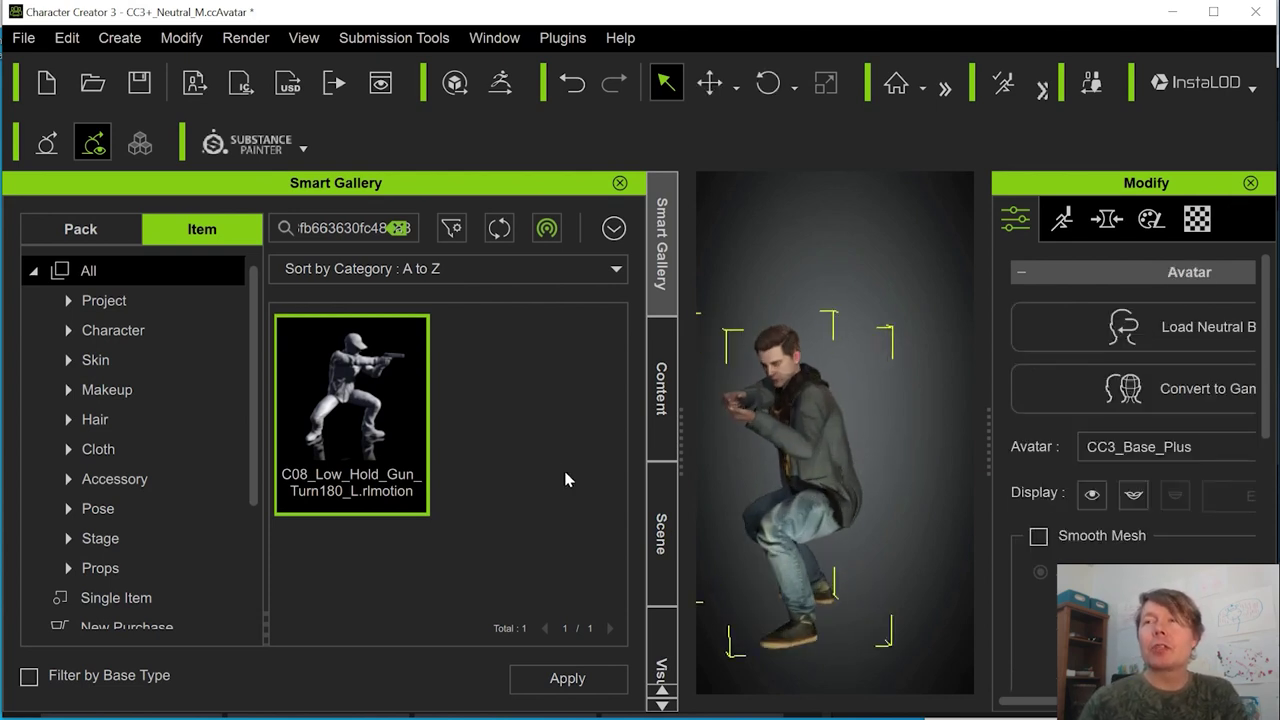
Locate the file of the C08_Low_Hold_Gun_Turn180_L motion in its folder on disk
left_click(540, 446)
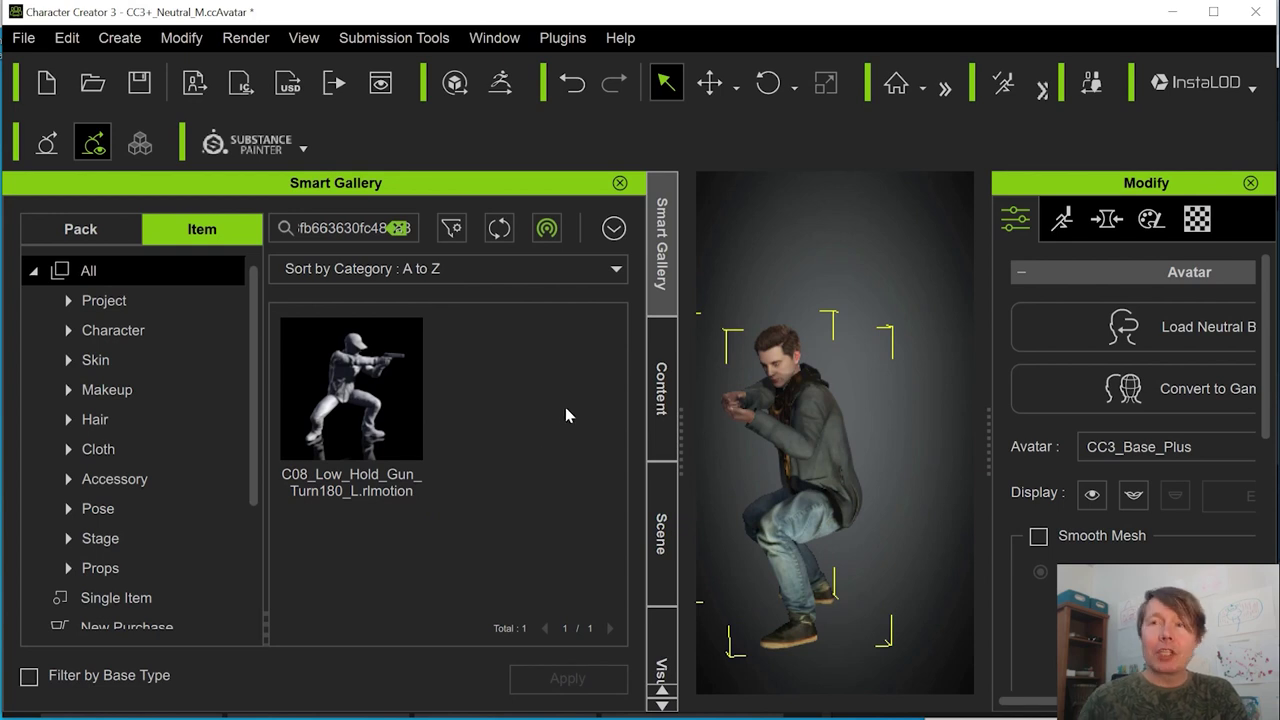
left_click(379, 494)
right_click(341, 391)
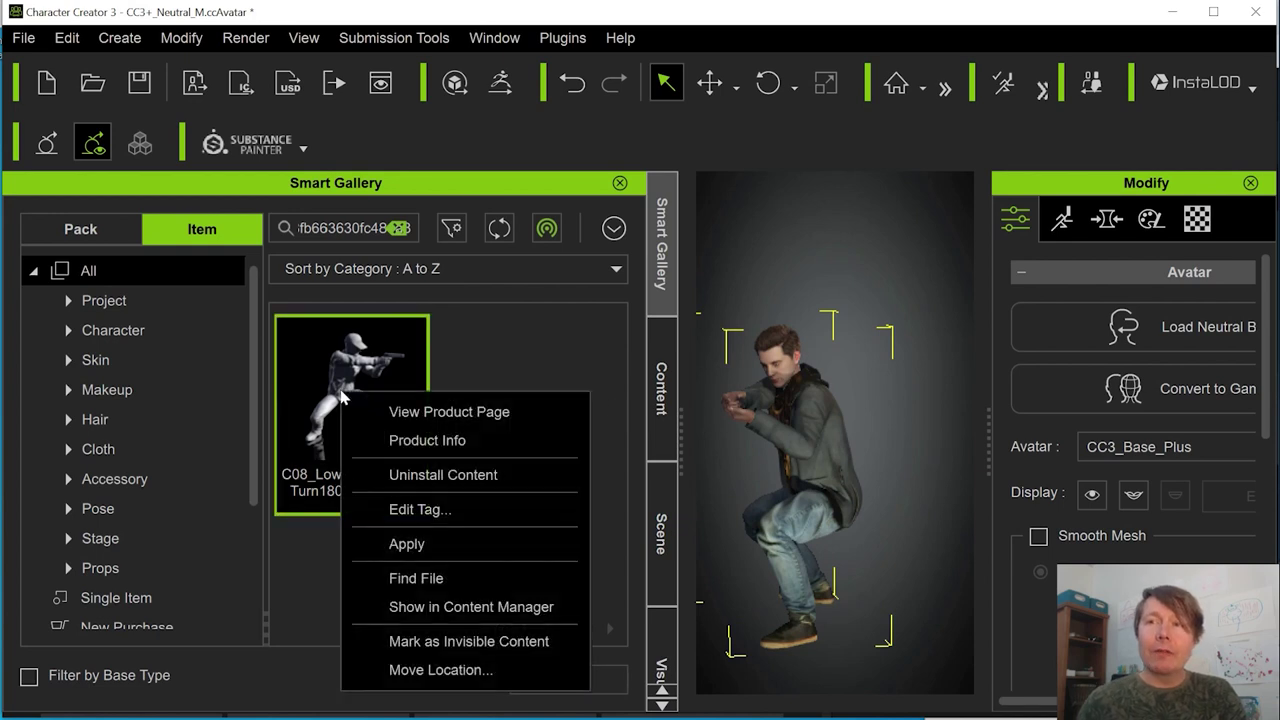
left_click(424, 585)
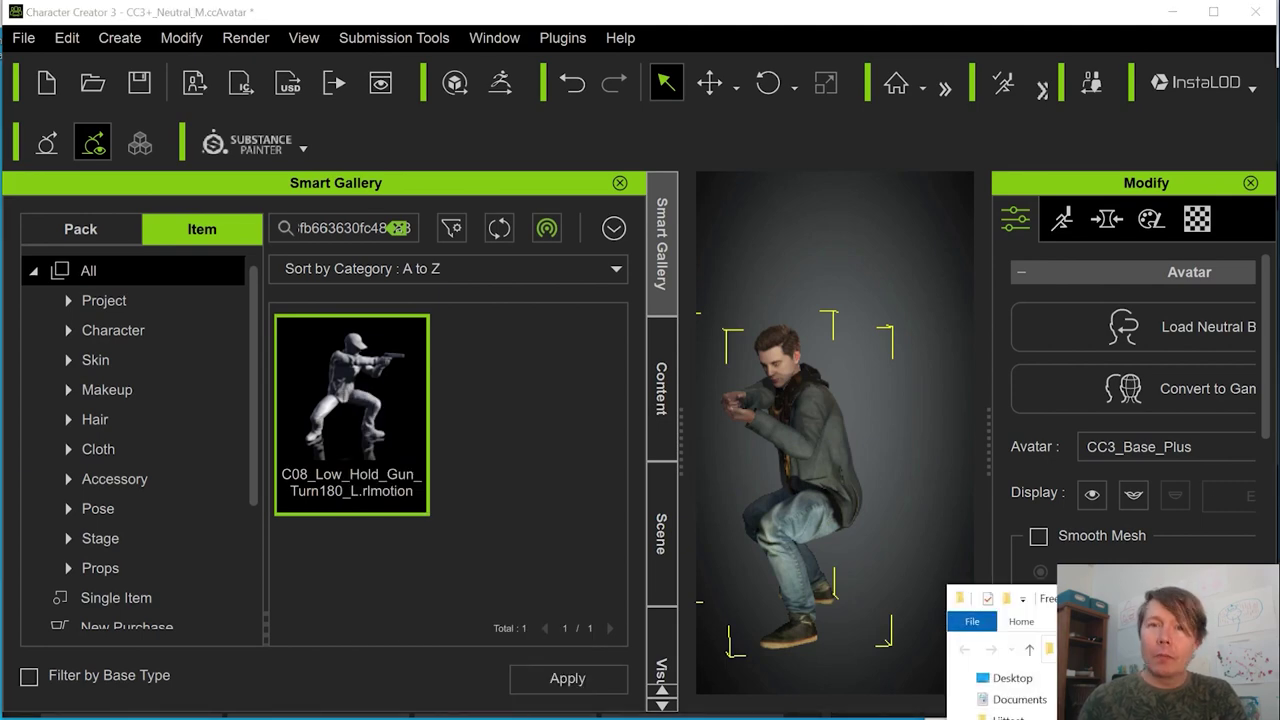
Browse the Character Creator 3 Template Motion folders to Studio Mocap-City Life > Walk and find Walk_HoldItem_M.rlmotion
left_click_drag(1279, 598, 610, 98)
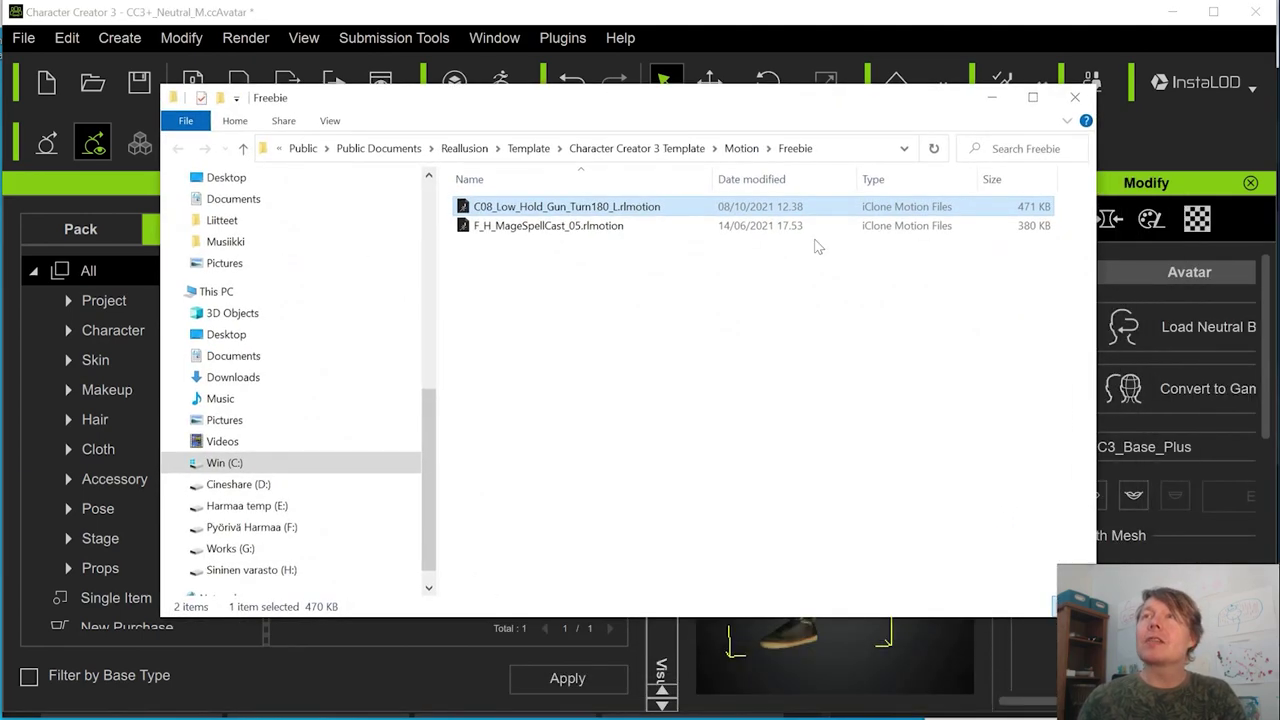
left_click(772, 388)
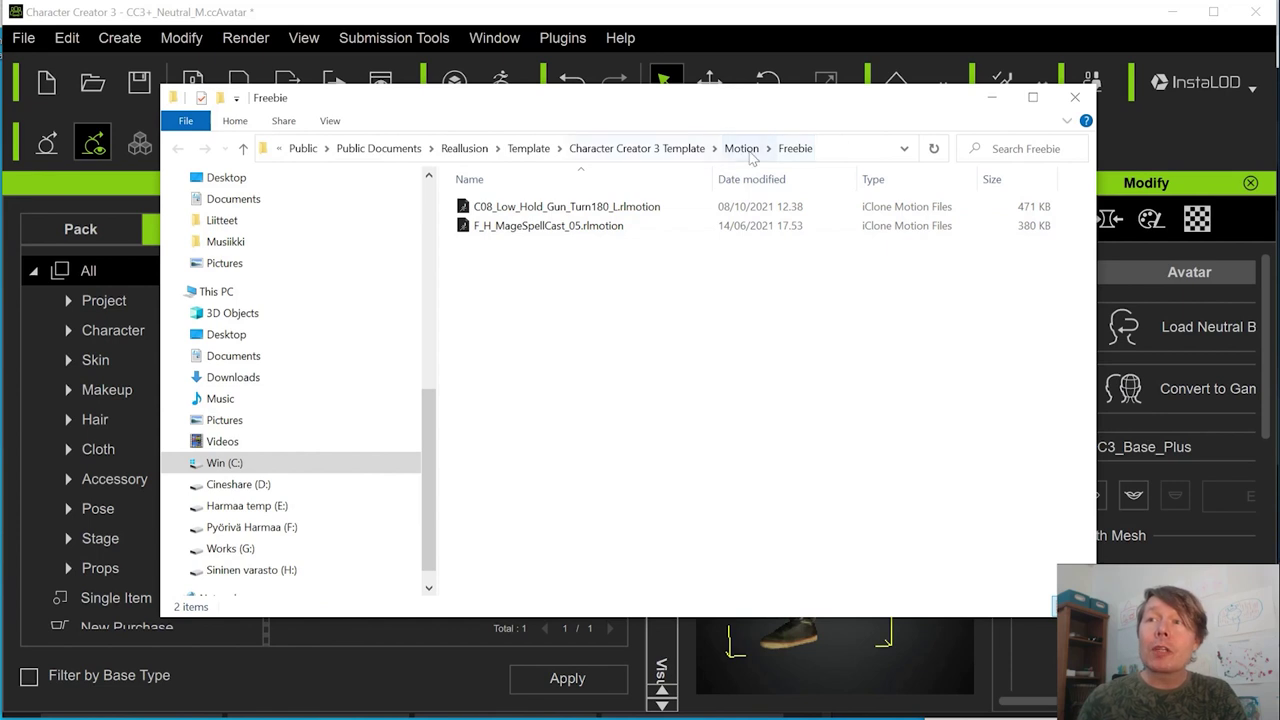
left_click(741, 148)
left_click(505, 283)
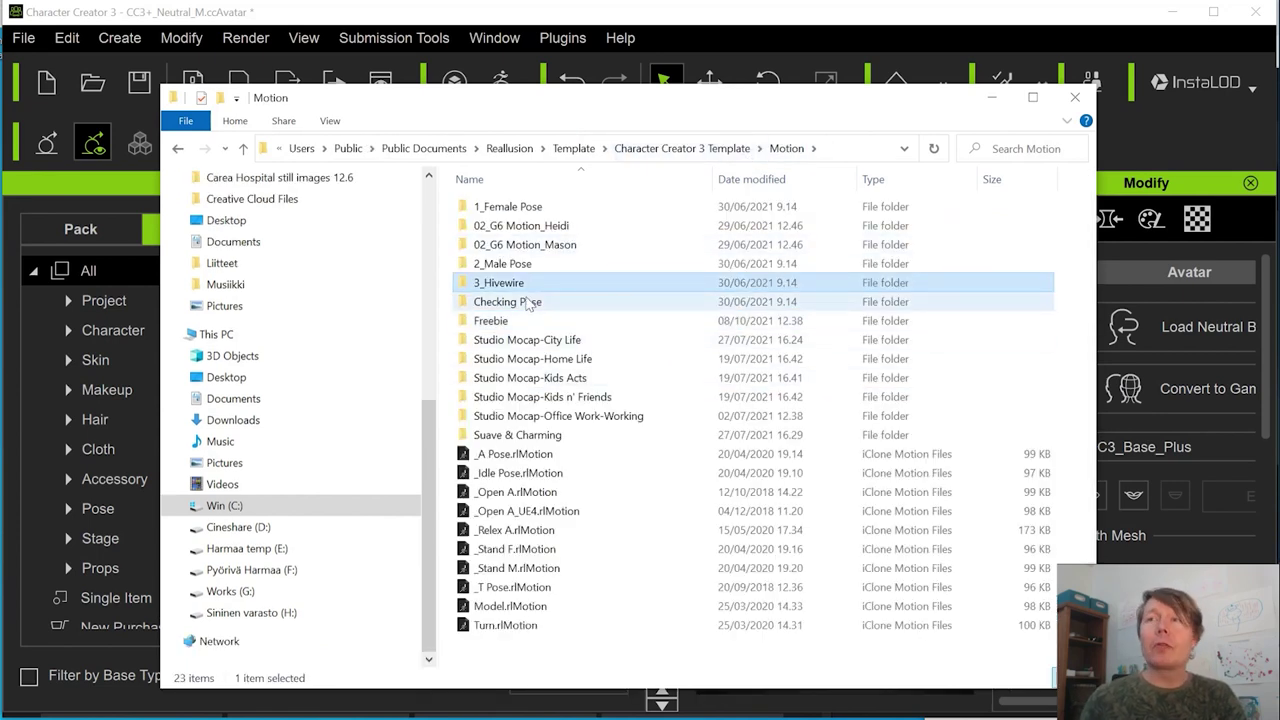
double_click(527, 340)
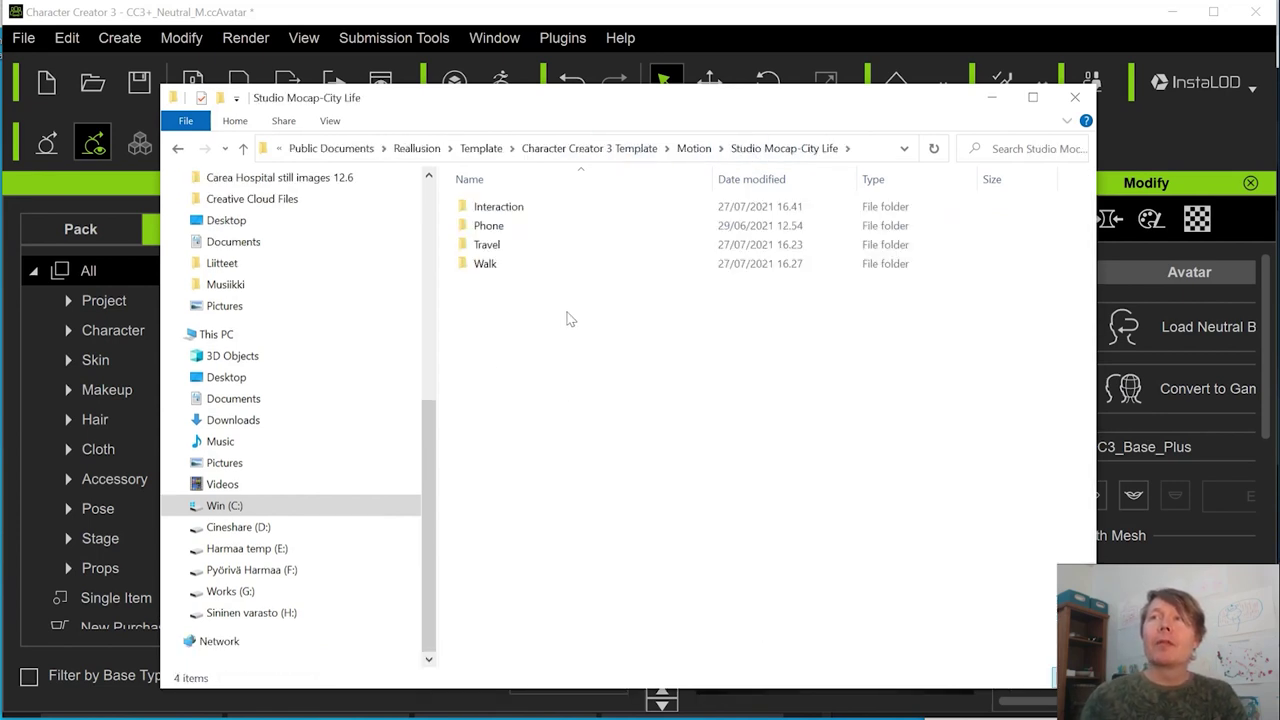
double_click(495, 264)
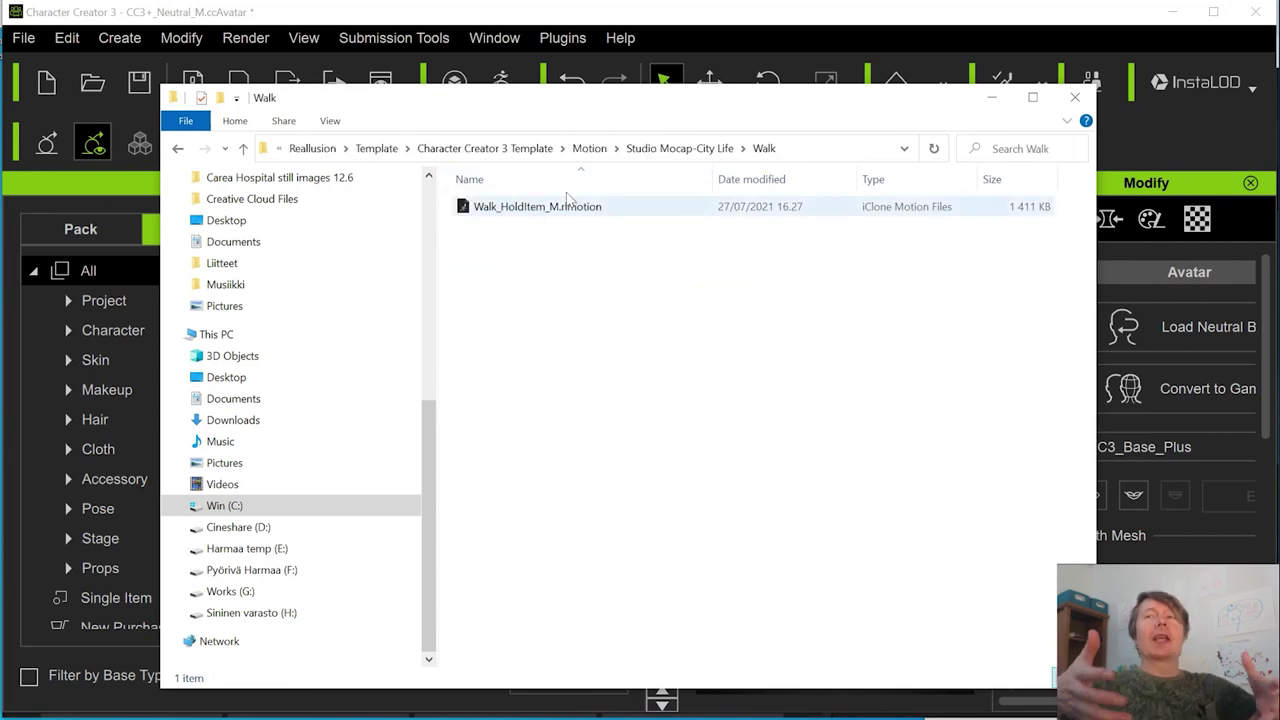
left_click(565, 210)
left_click(585, 394)
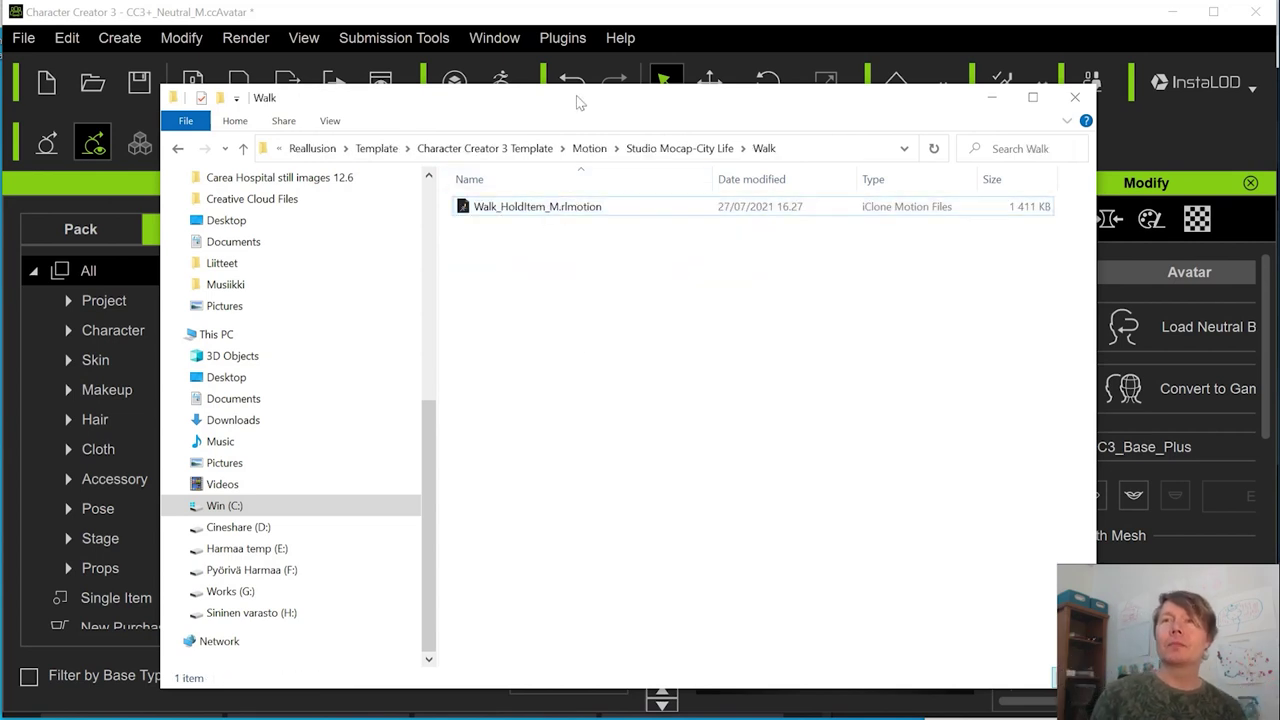
Shrink and reposition the Walk folder window so it takes little space and the Walk_HoldItem_M.rlmotion file stays accessible
left_click_drag(158, 88, 490, 300)
left_click_drag(735, 320, 866, 317)
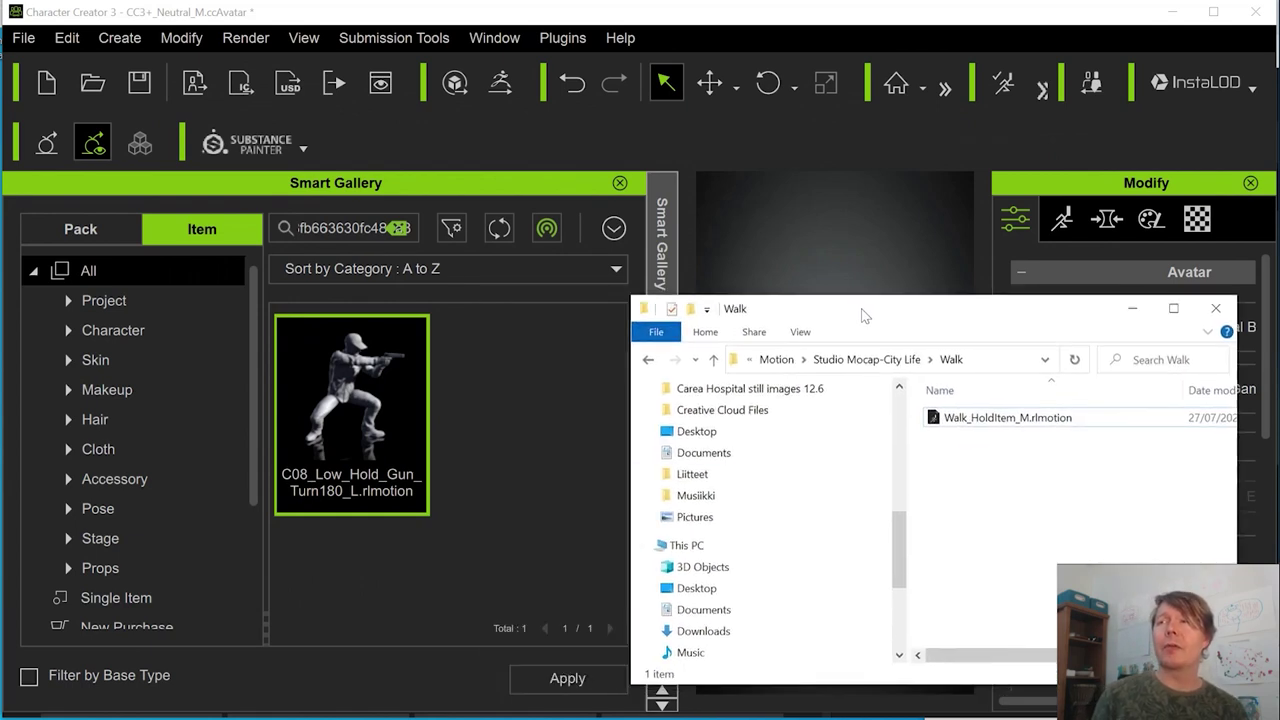
left_click_drag(630, 478, 831, 470)
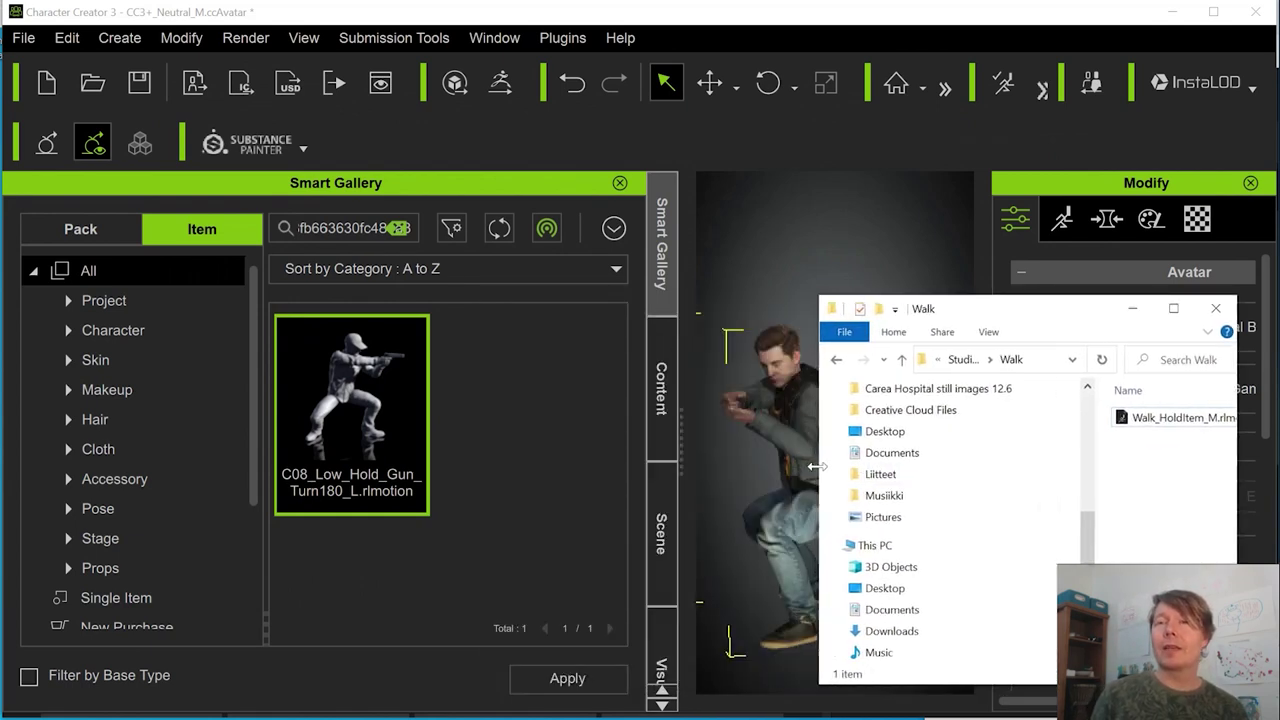
left_click_drag(1097, 481, 981, 481)
left_click_drag(972, 309, 993, 311)
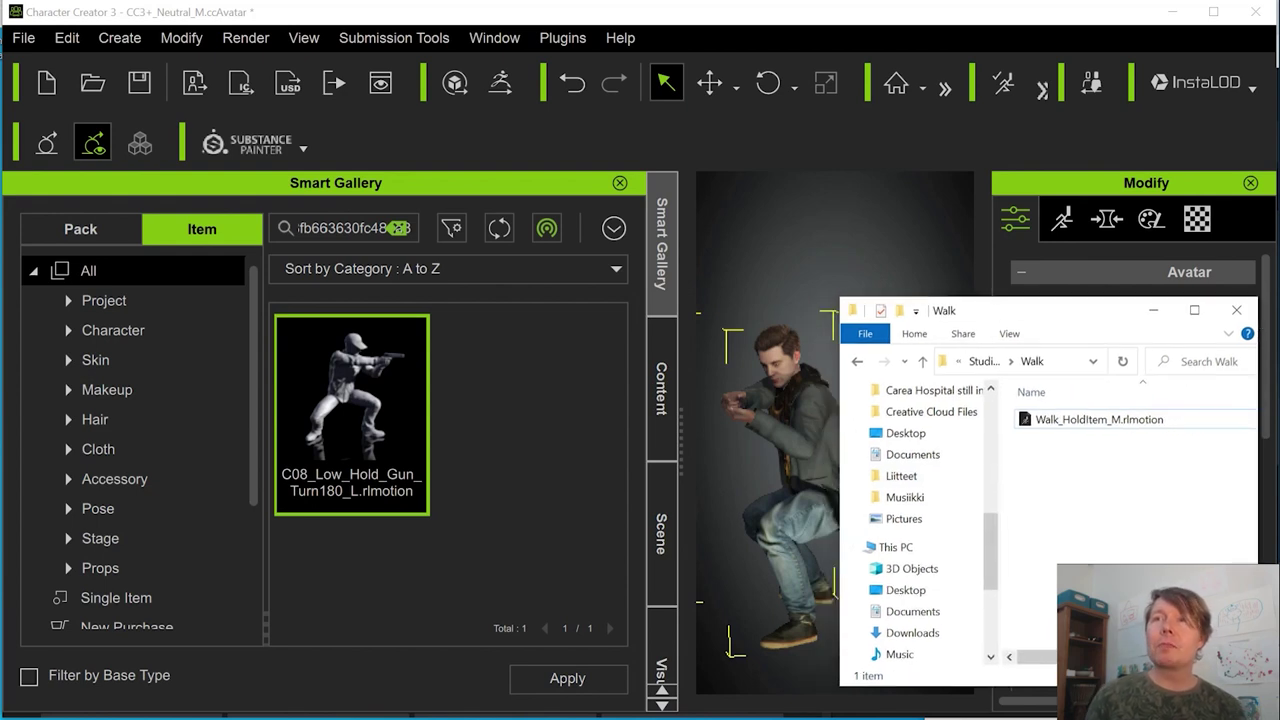
Open the USD (Omniverse) export settings for the character and set the render mode to RTX Path-Traced
left_click(506, 376)
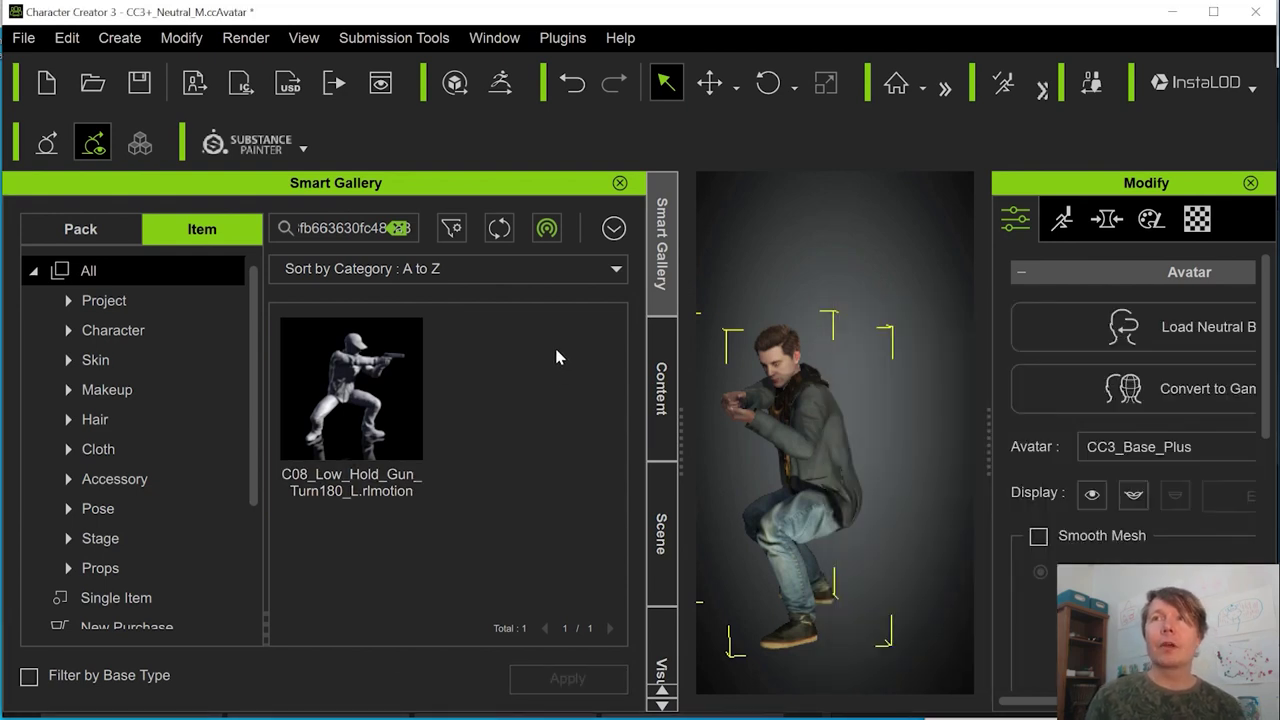
left_click(288, 84)
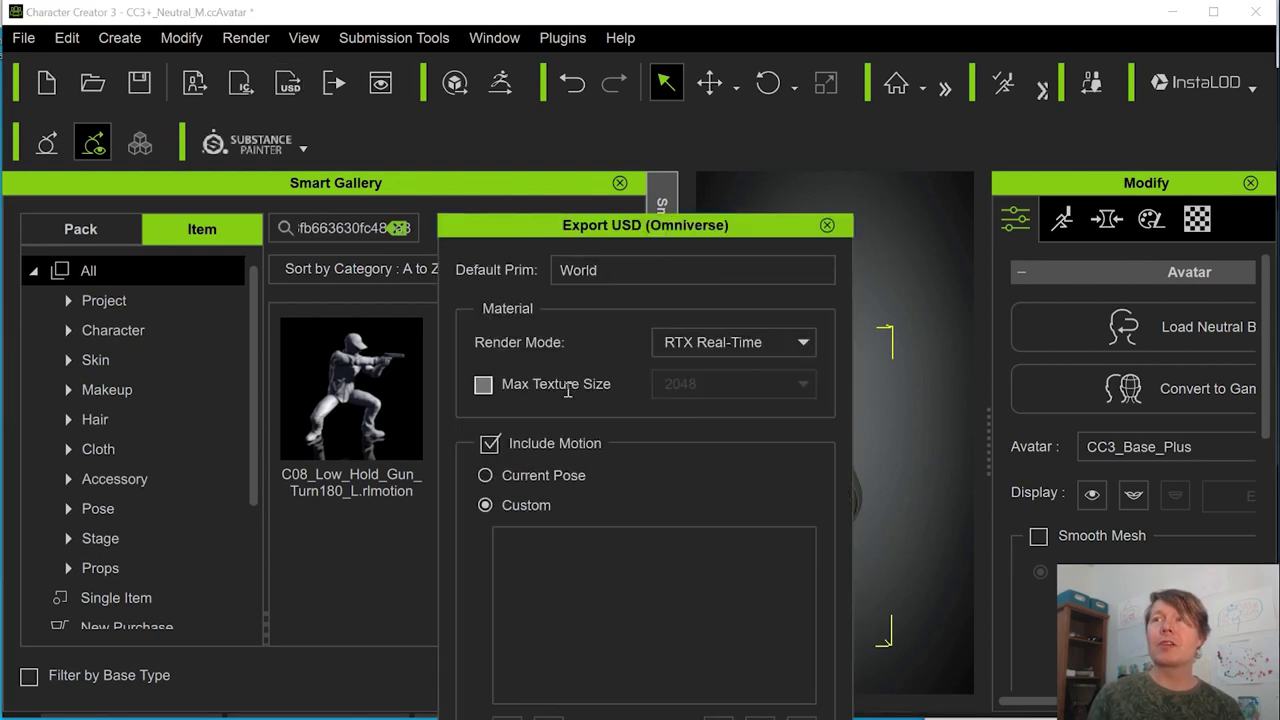
left_click(674, 342)
left_click(727, 383)
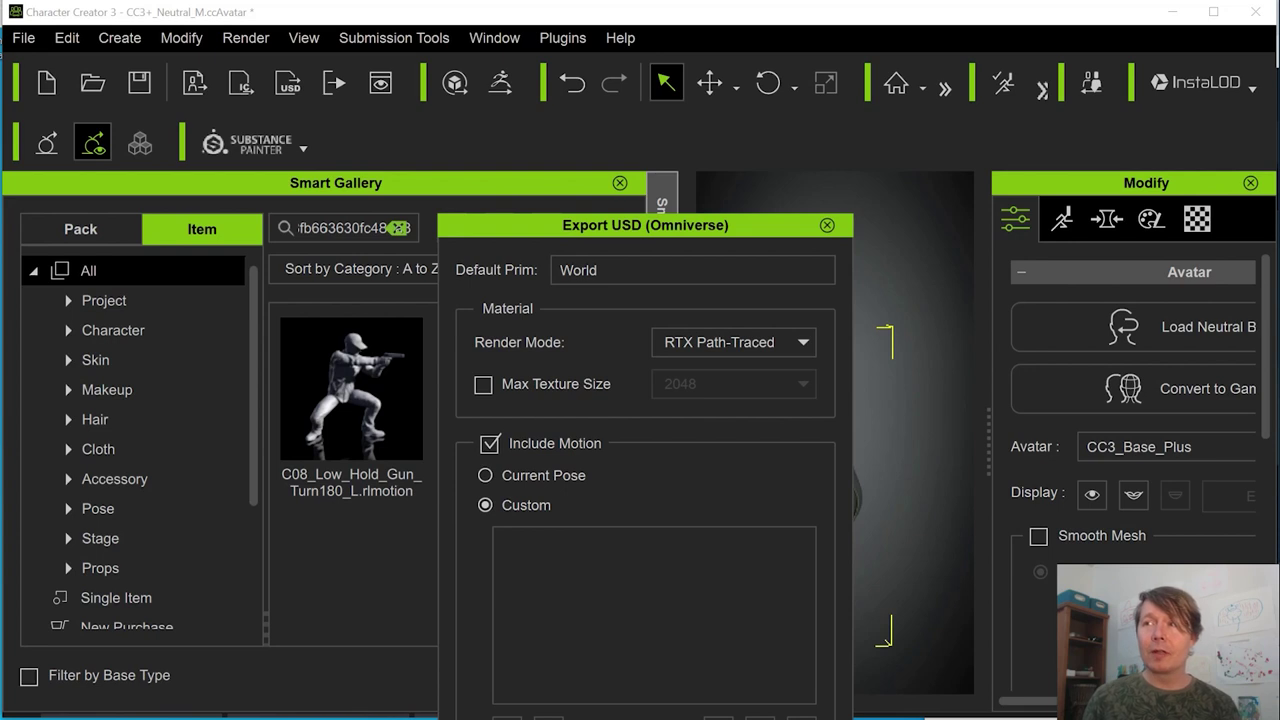
Add Walk_HoldItem_M.rlmotion from the Walk folder to the custom motions of the USD export, and bring all export options into view
key("alt+Tab")
left_click(1071, 421)
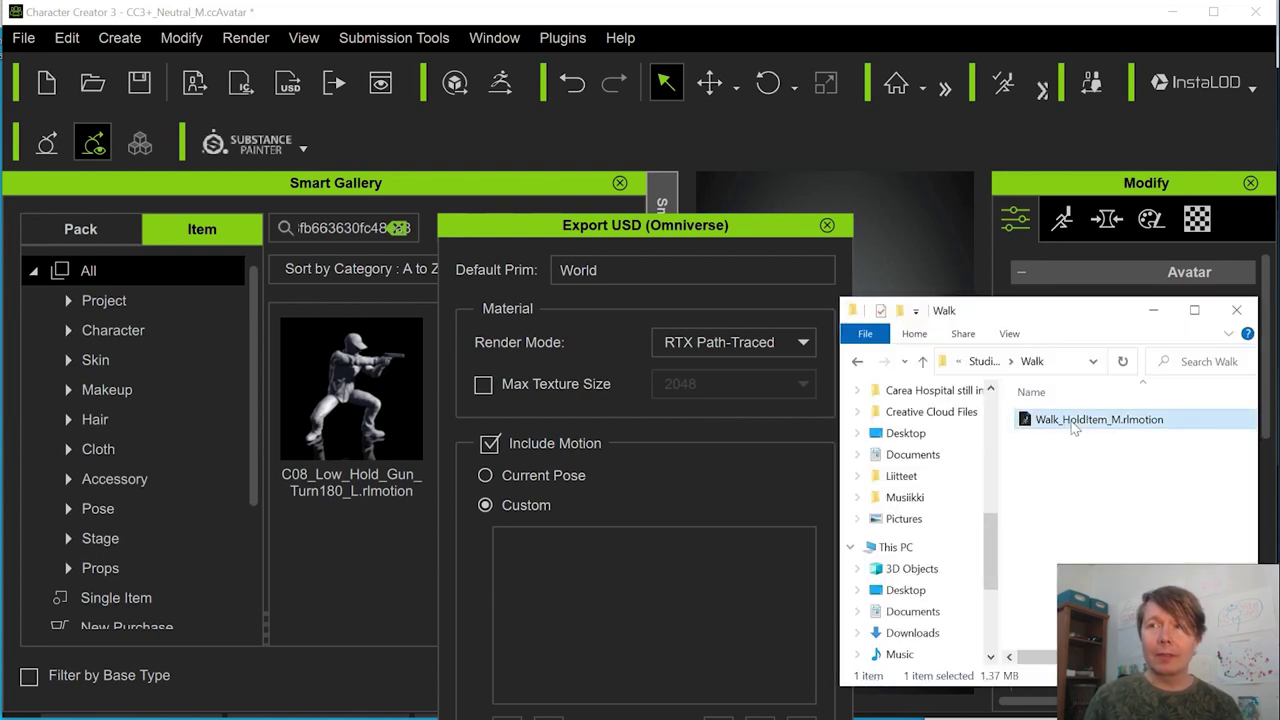
left_click_drag(1073, 422, 620, 606)
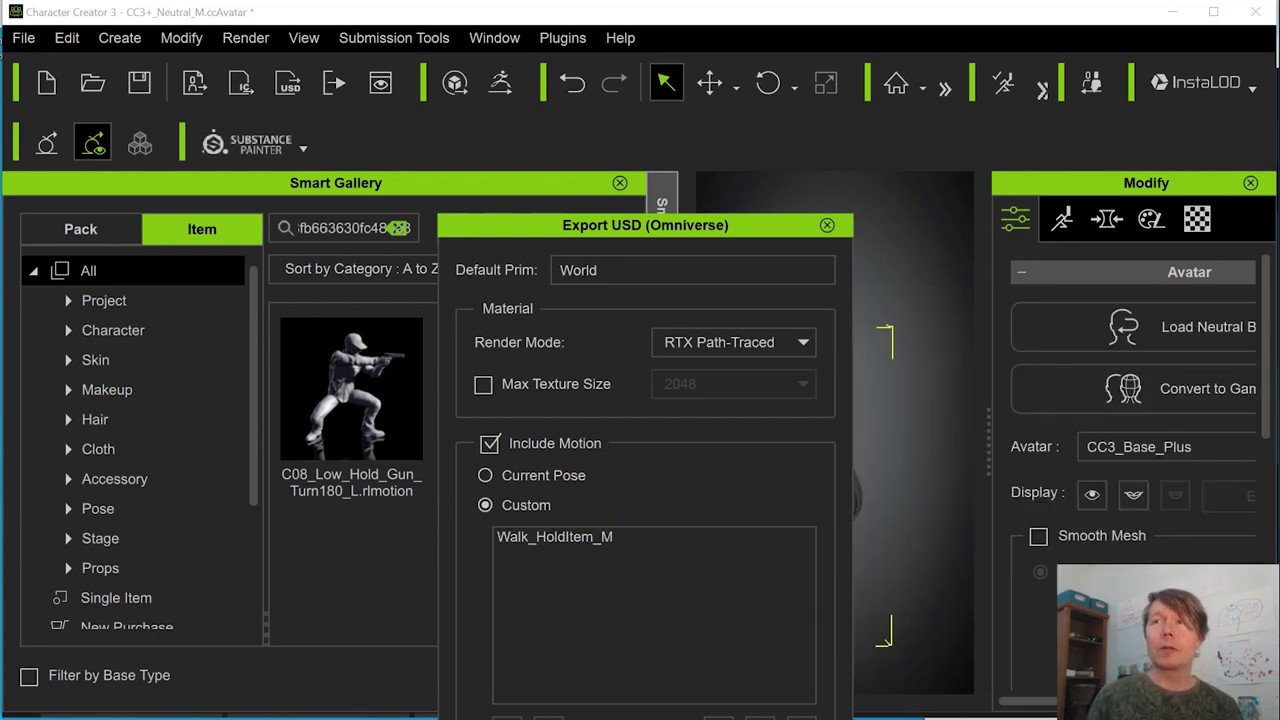
left_click_drag(637, 233, 521, 20)
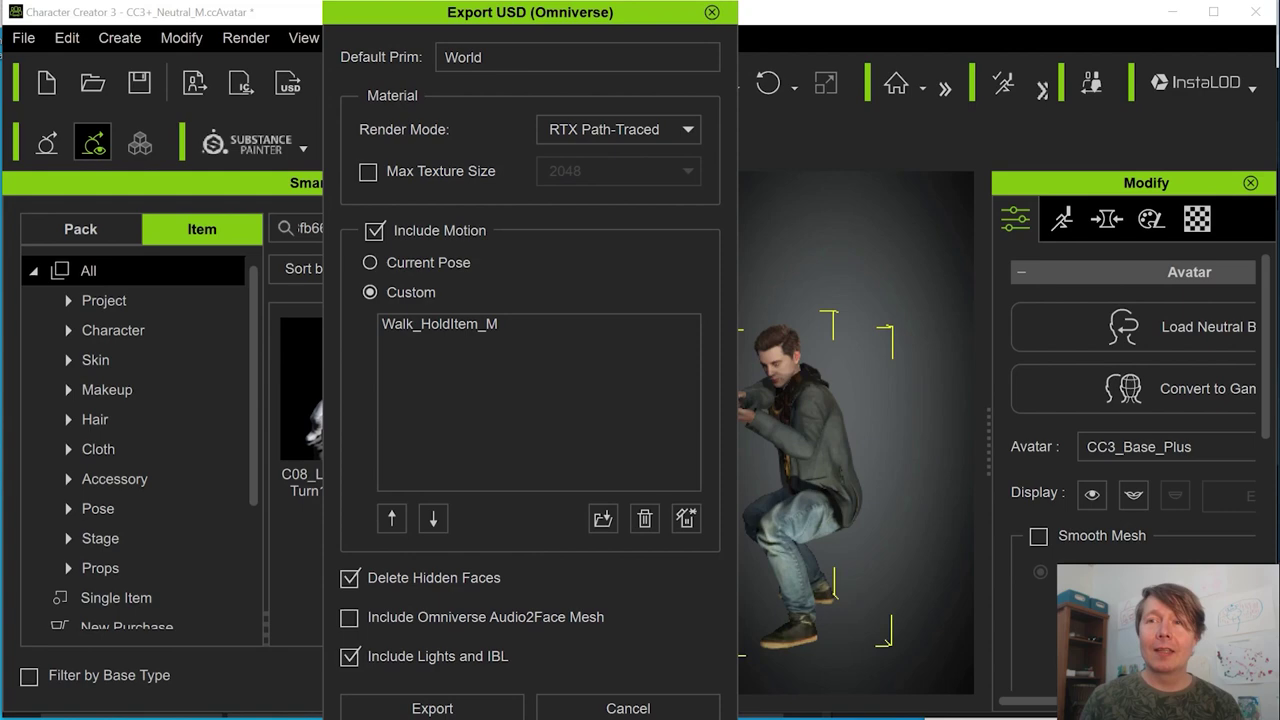
Start the export and create a folder named tutorial_export_male in the Artio > characters folder of Collected_opening-shot05
left_click(434, 706)
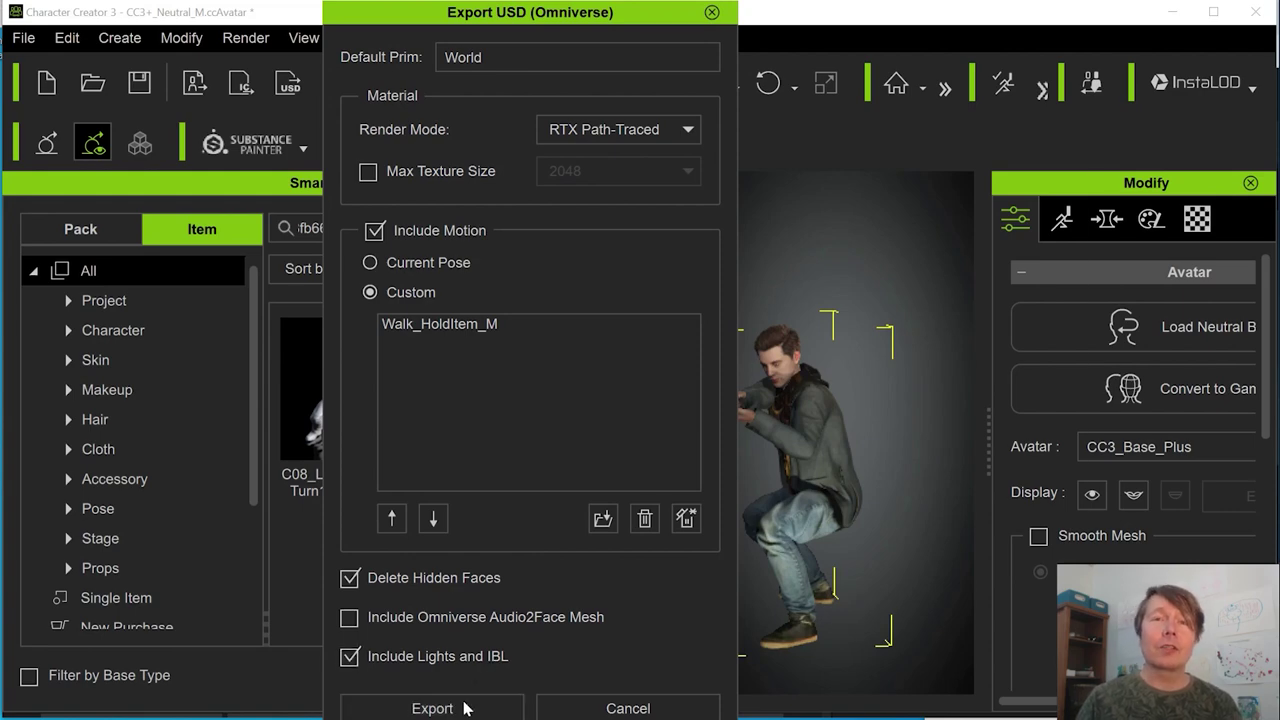
double_click(330, 156)
double_click(317, 214)
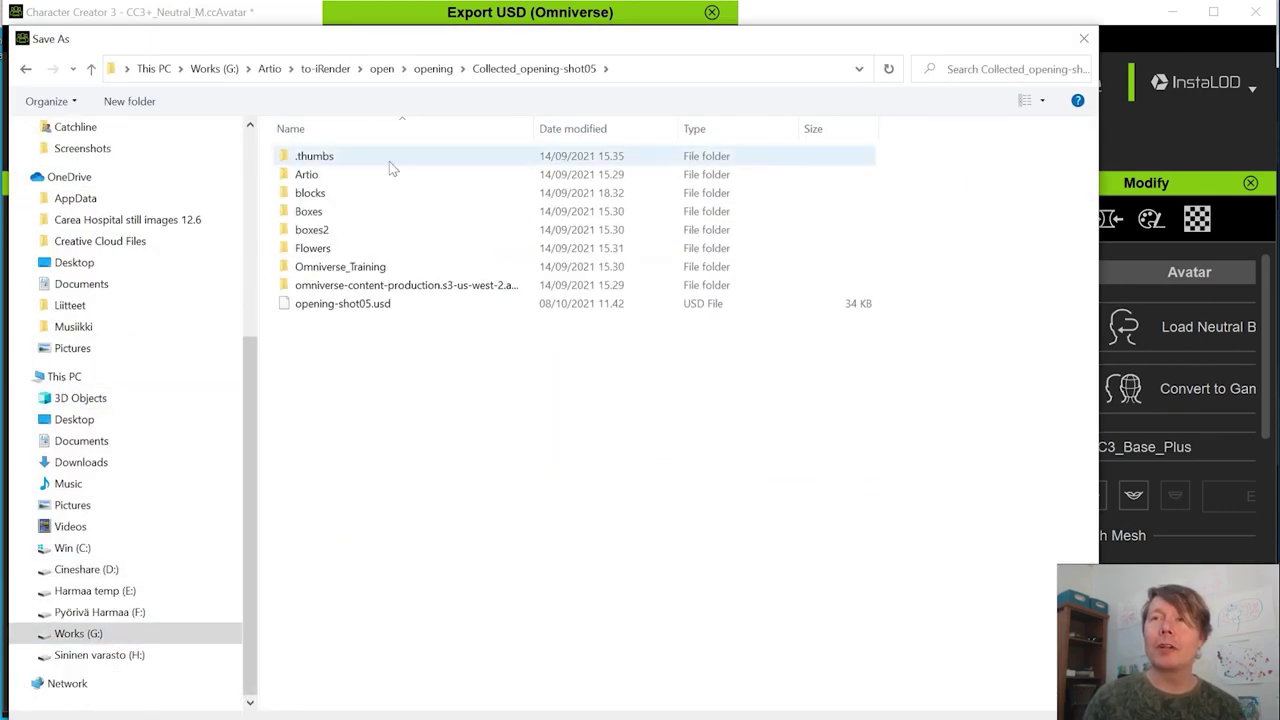
double_click(372, 174)
double_click(350, 155)
right_click(334, 343)
left_click(625, 536)
type("tutorial_export_")
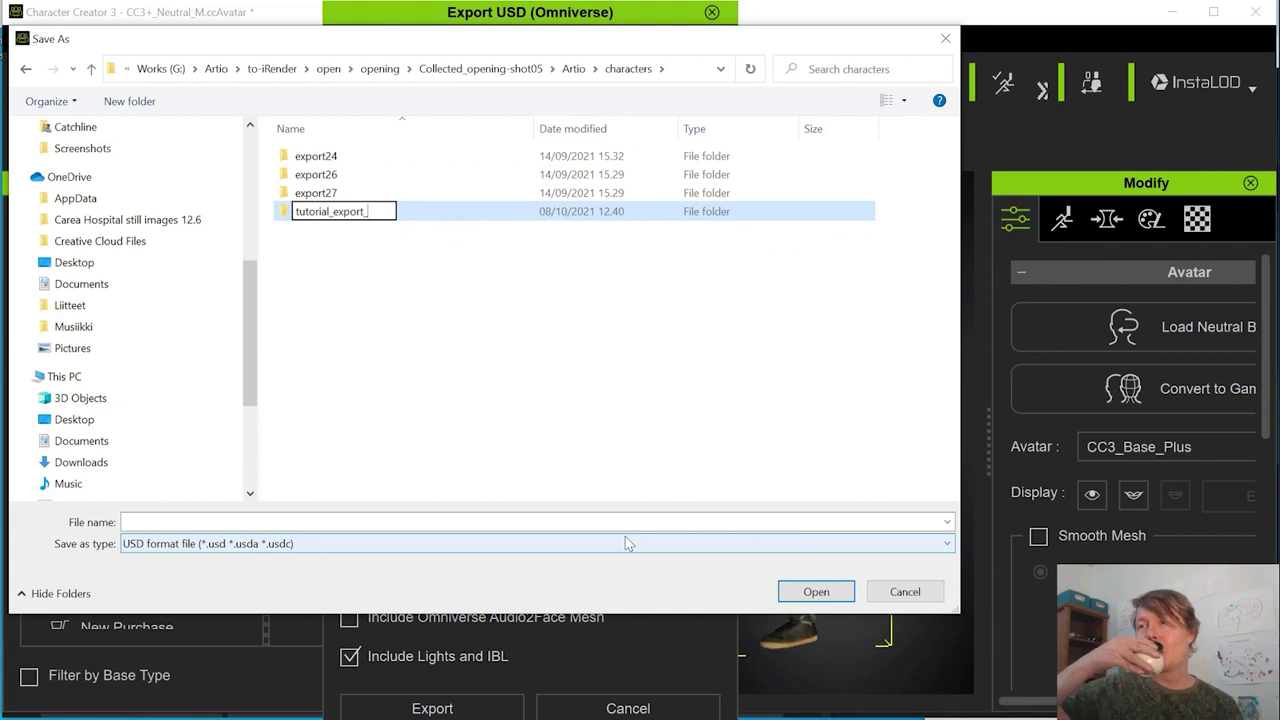
type("male")
key("Return")
Export the character into the tutorial_export_male folder as a USD file named male-walking_holding
double_click(316, 211)
left_click(240, 522)
type("male-")
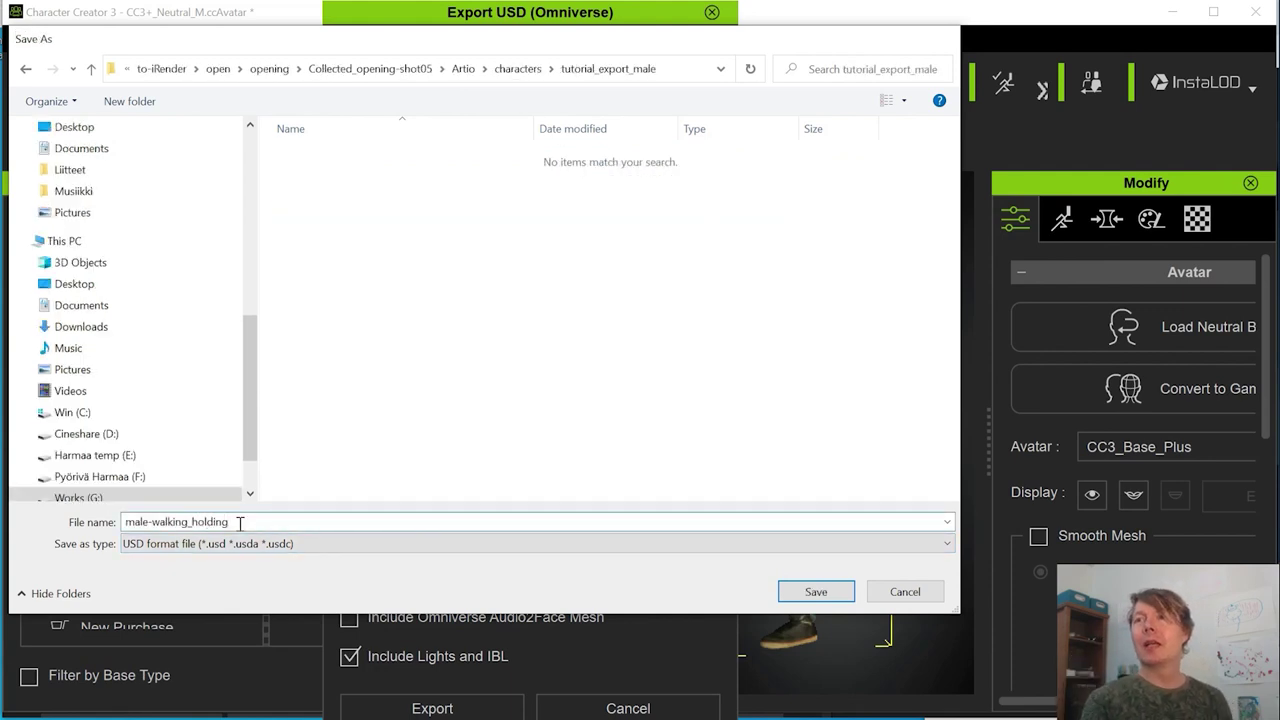
key("Return")
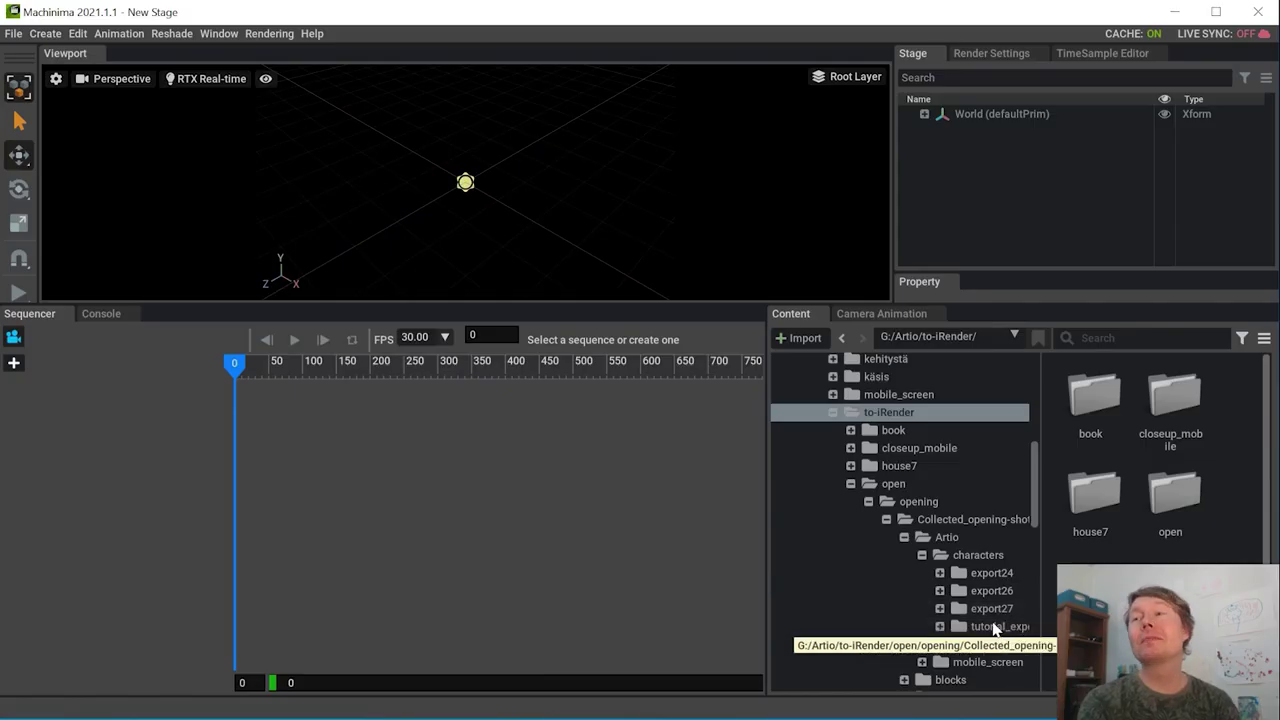
Open male-walking_holding.usd from the tutorial_export_male folder in Machinima and enlarge the viewport
left_click(990, 626)
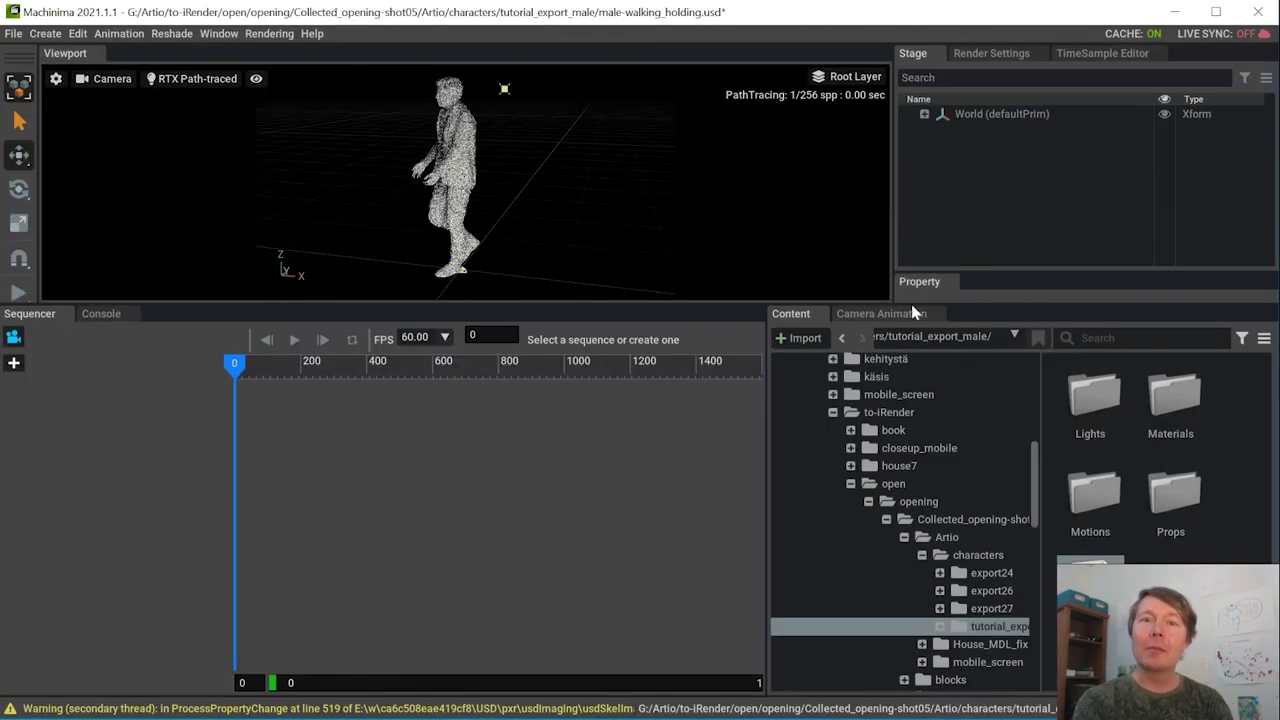
left_click_drag(858, 304, 860, 549)
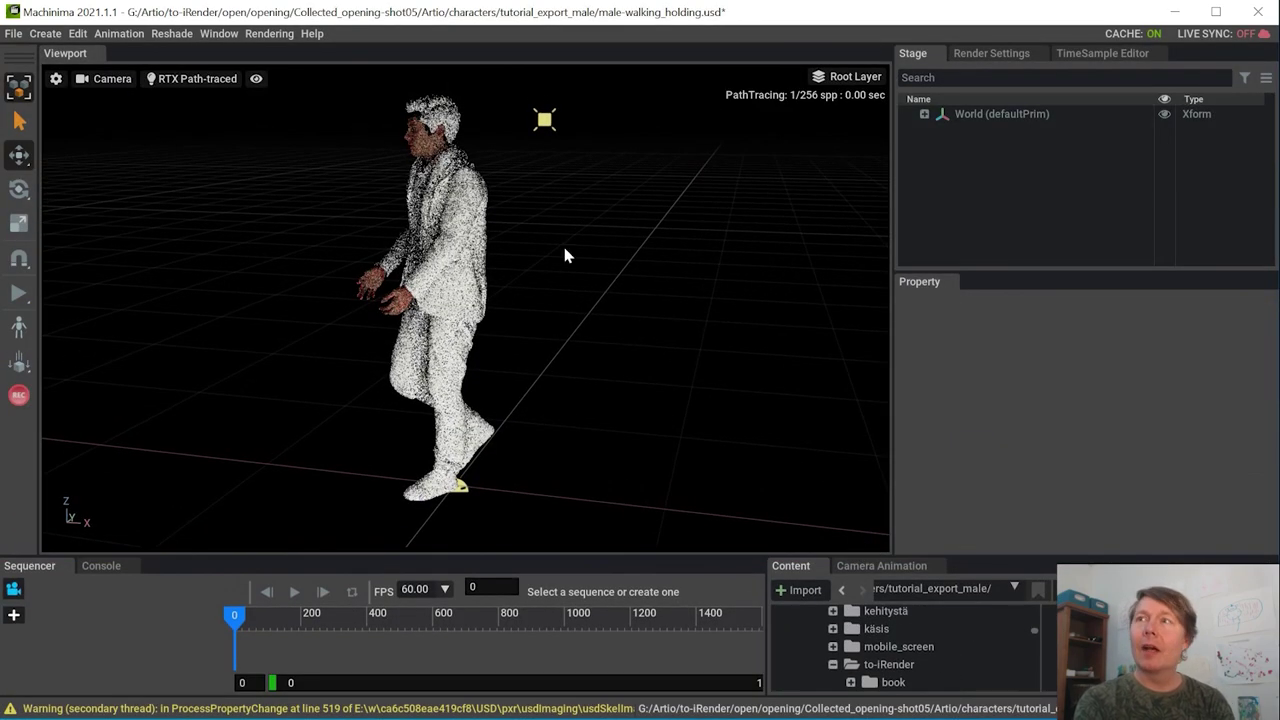
Examine the exported character's body and face up close, comparing RTX Real-Time with RTX Path-Traced rendering
left_click(195, 79)
left_click(255, 95)
left_click_drag(445, 160, 405, 248, "alt")
middle_click_drag(405, 247, 492, 322)
scroll(492, 322, "up", 2)
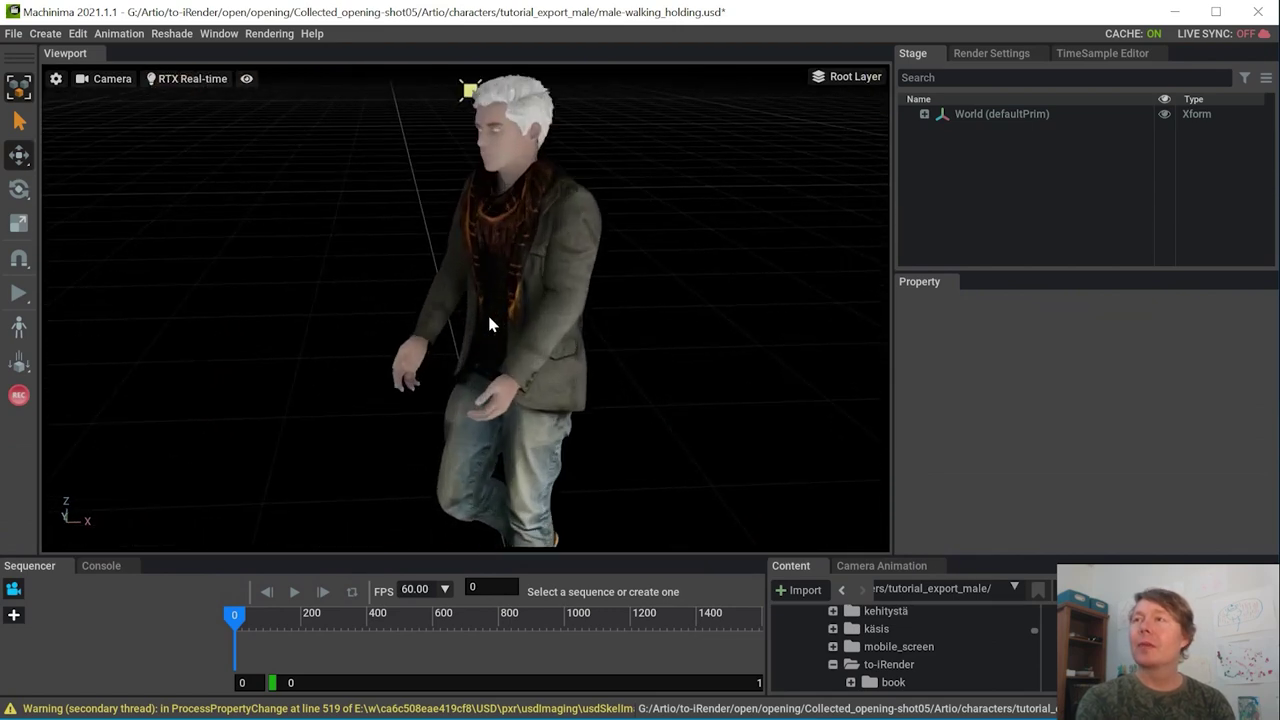
middle_click_drag(524, 217, 524, 239)
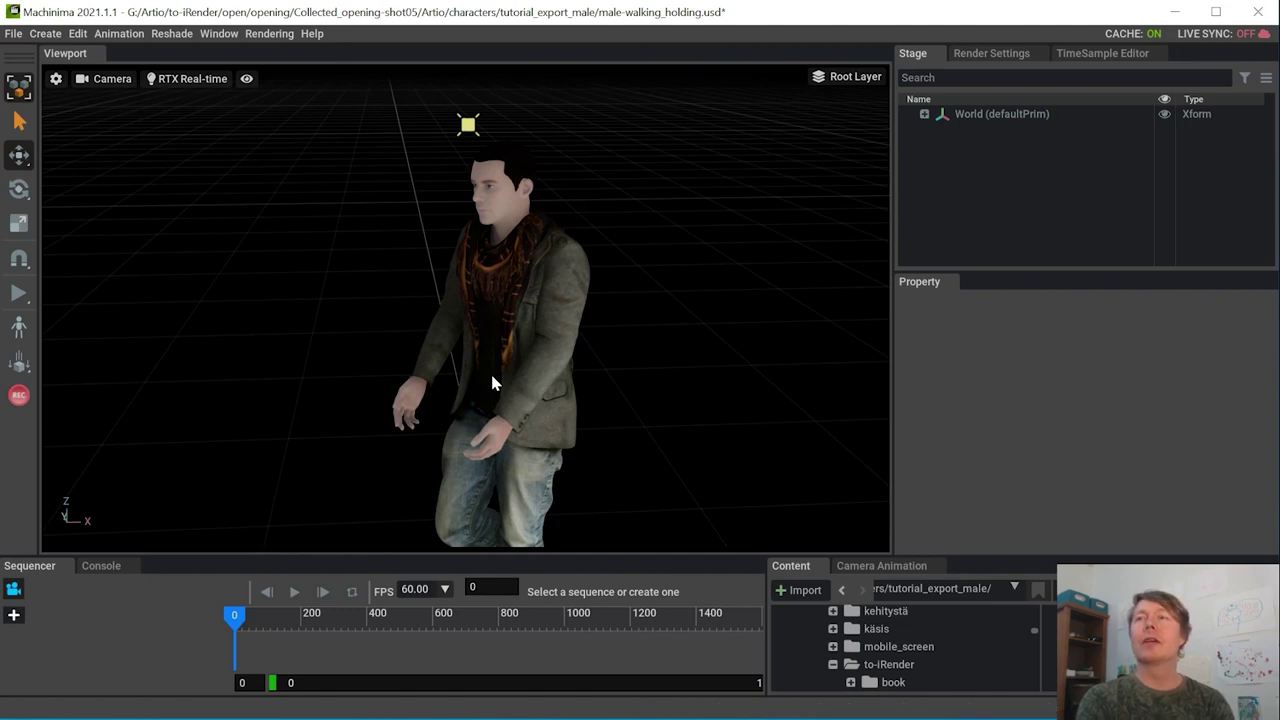
scroll(496, 375, "up", 3)
middle_click_drag(496, 326, 483, 441)
scroll(483, 441, "up", 2)
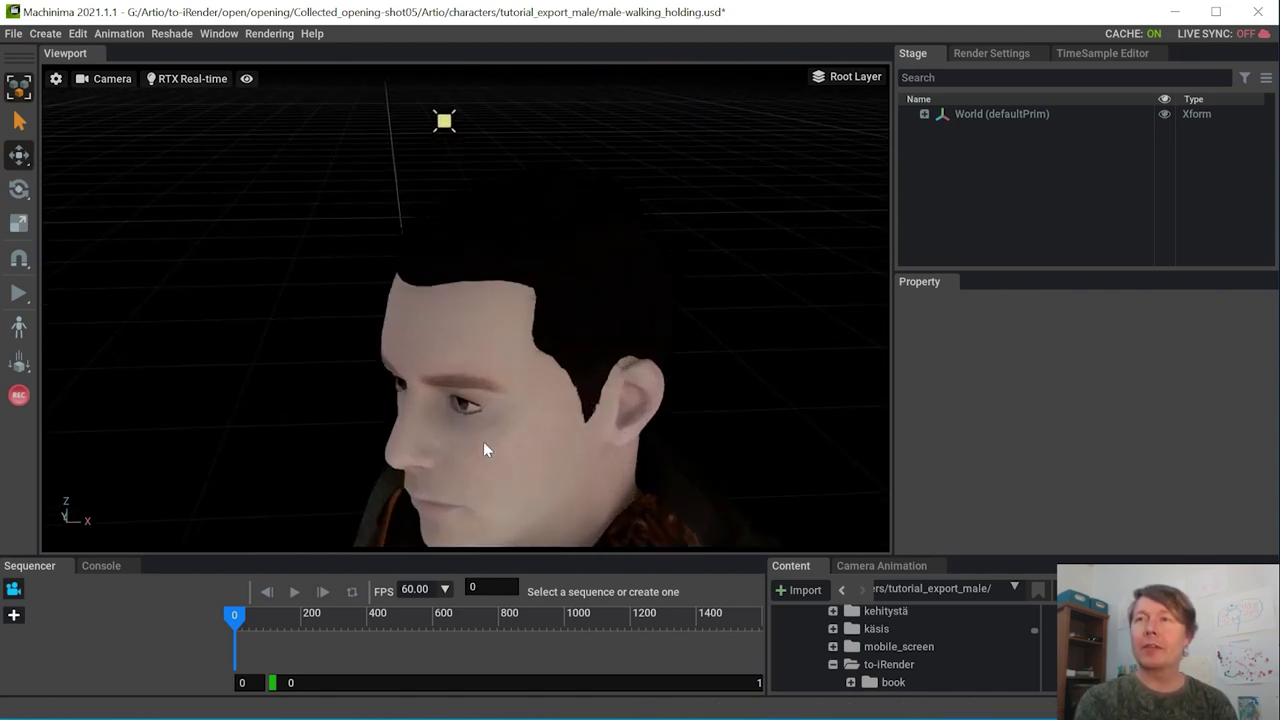
right_click_drag(484, 443, 511, 390)
middle_click_drag(511, 390, 526, 287)
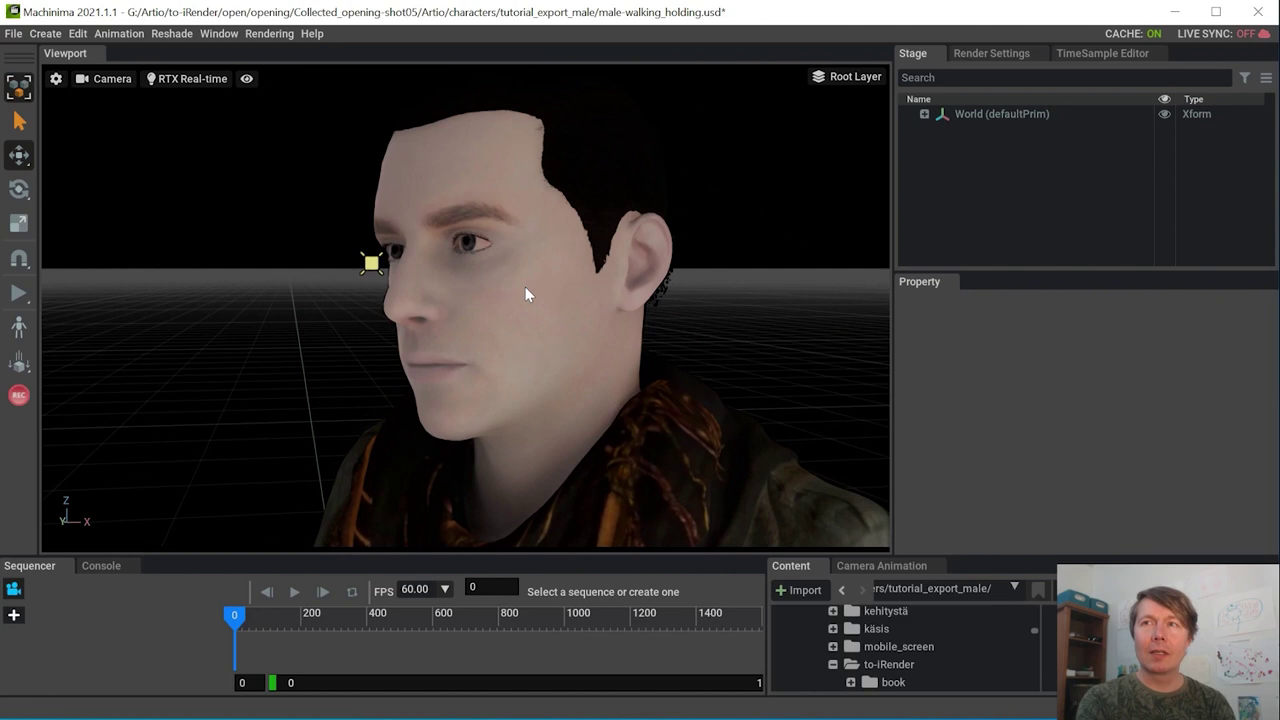
left_click(185, 78)
left_click(243, 106)
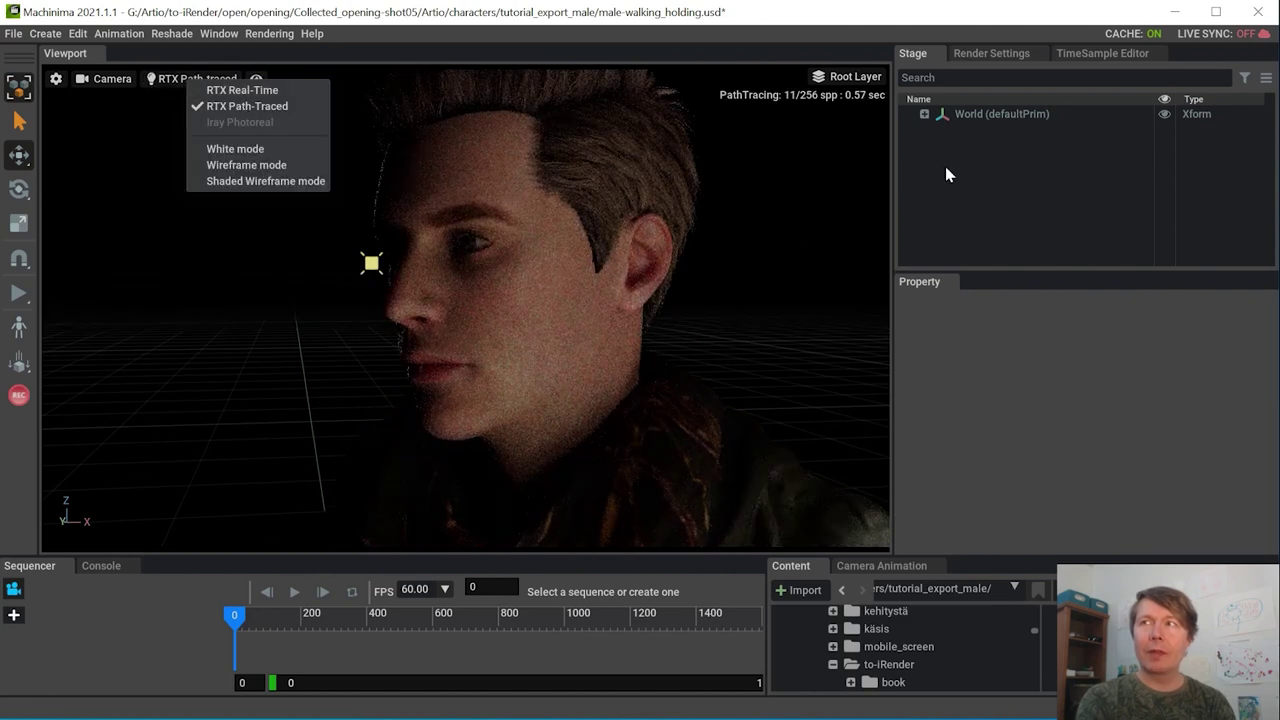
Delete the DomeLight, Camera and LightRoot from the World prim so that only ManRoot is left
left_click(924, 115)
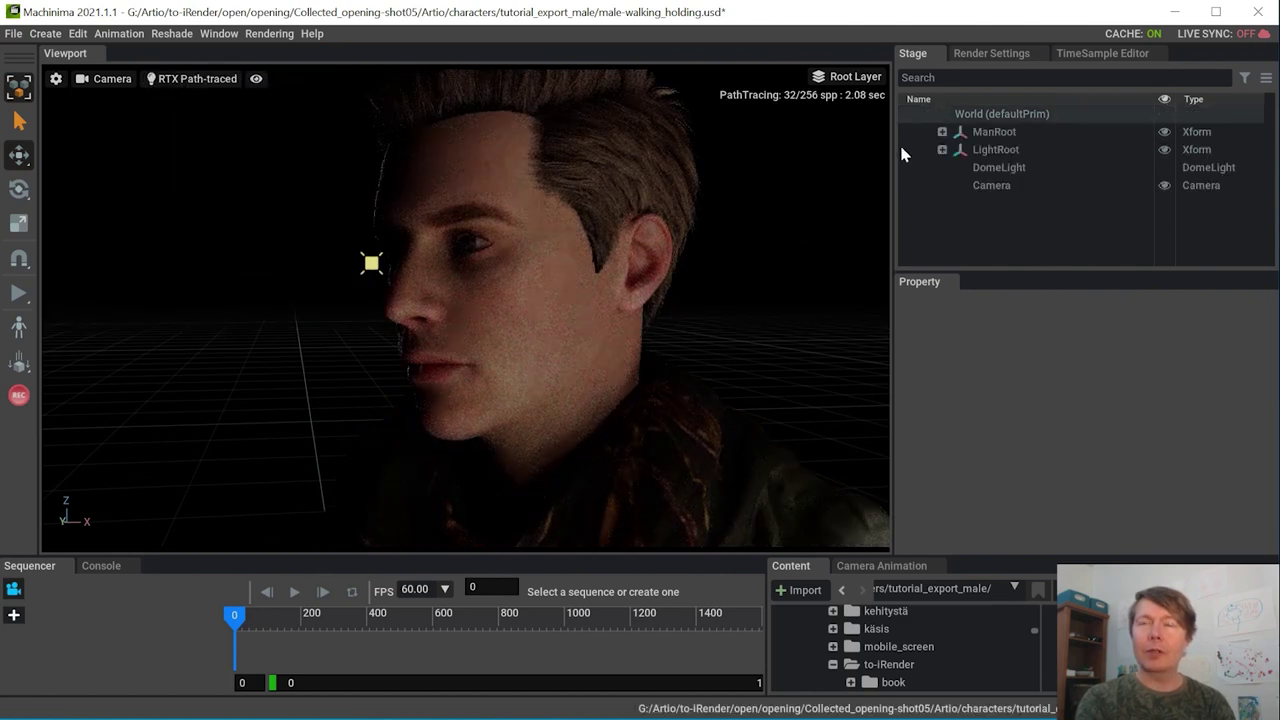
left_click(1000, 168)
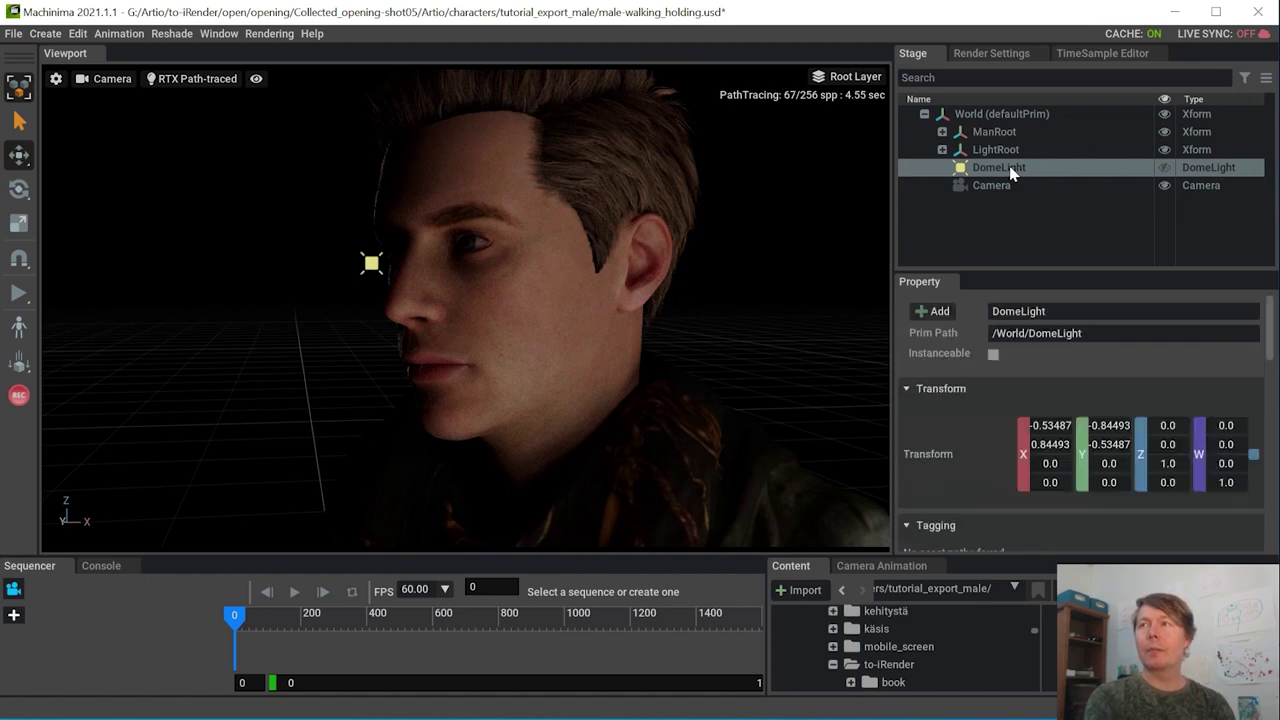
key("Delete")
left_click(1000, 168)
key("Delete")
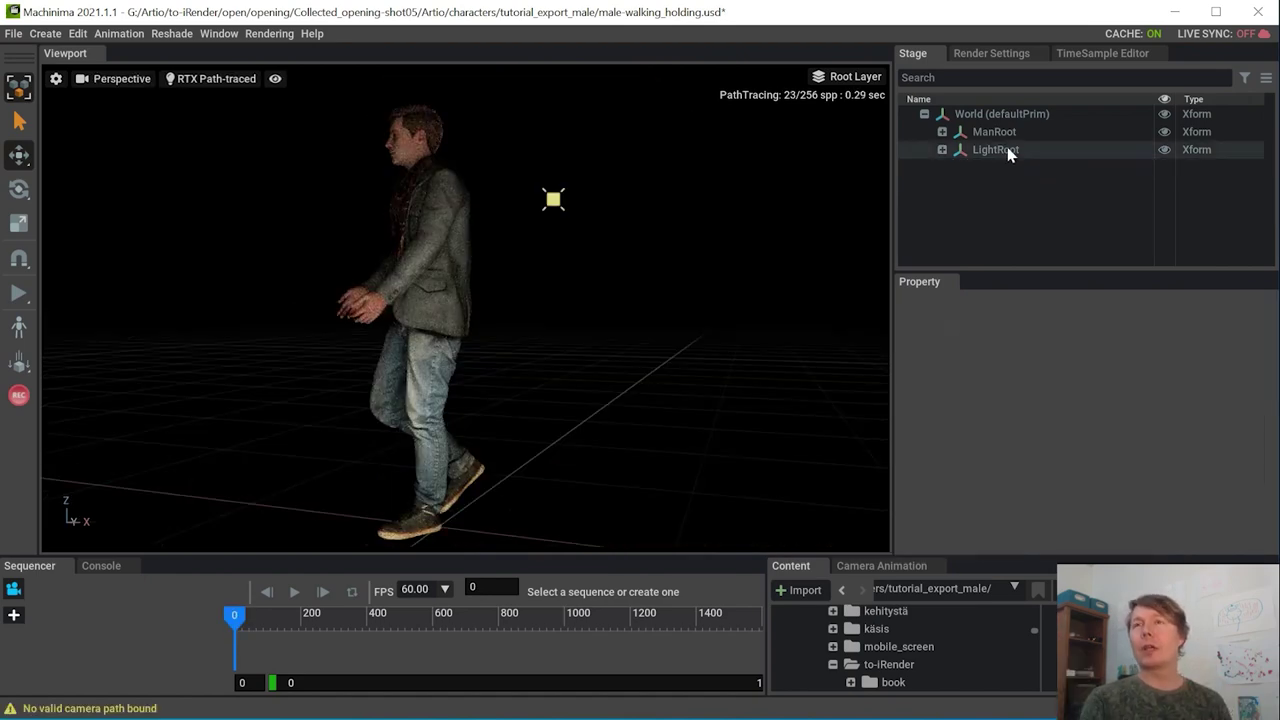
left_click(1006, 149)
key("Delete")
Switch the viewport rendering to RTX Real-Time and save the character file
left_click(210, 78)
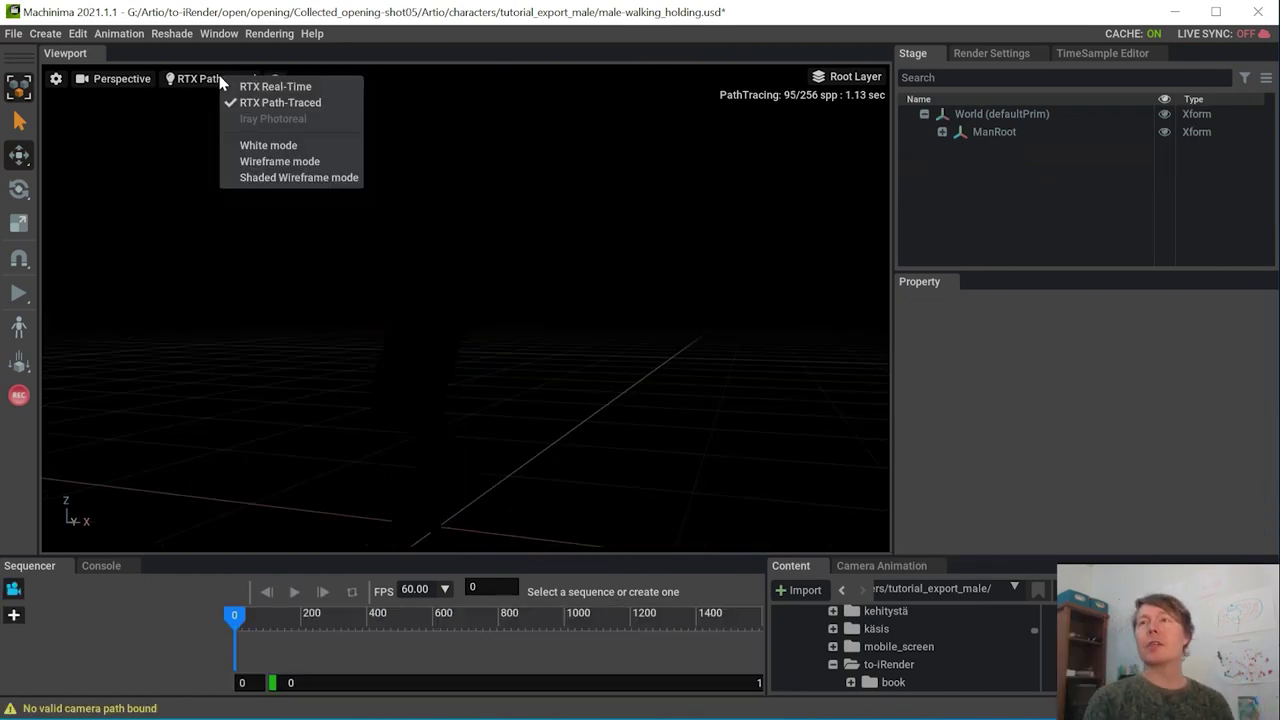
left_click(281, 90)
left_click(344, 87)
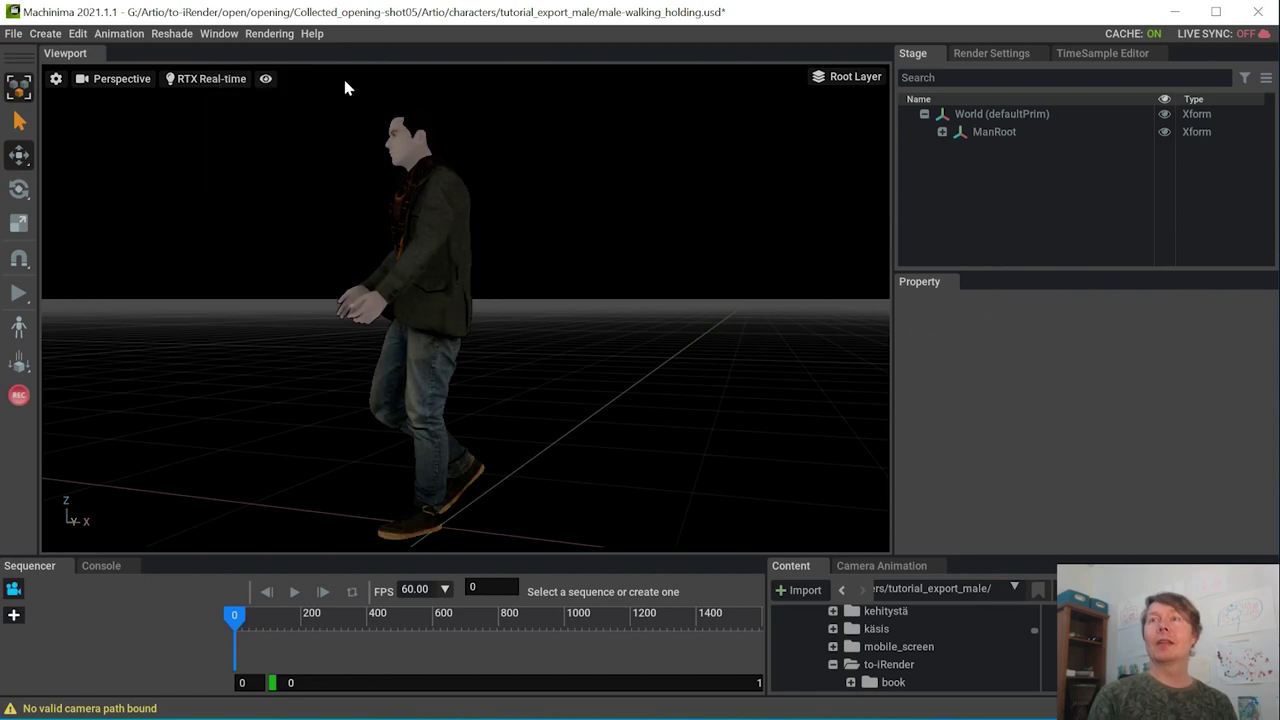
left_click(14, 33)
left_click(38, 161)
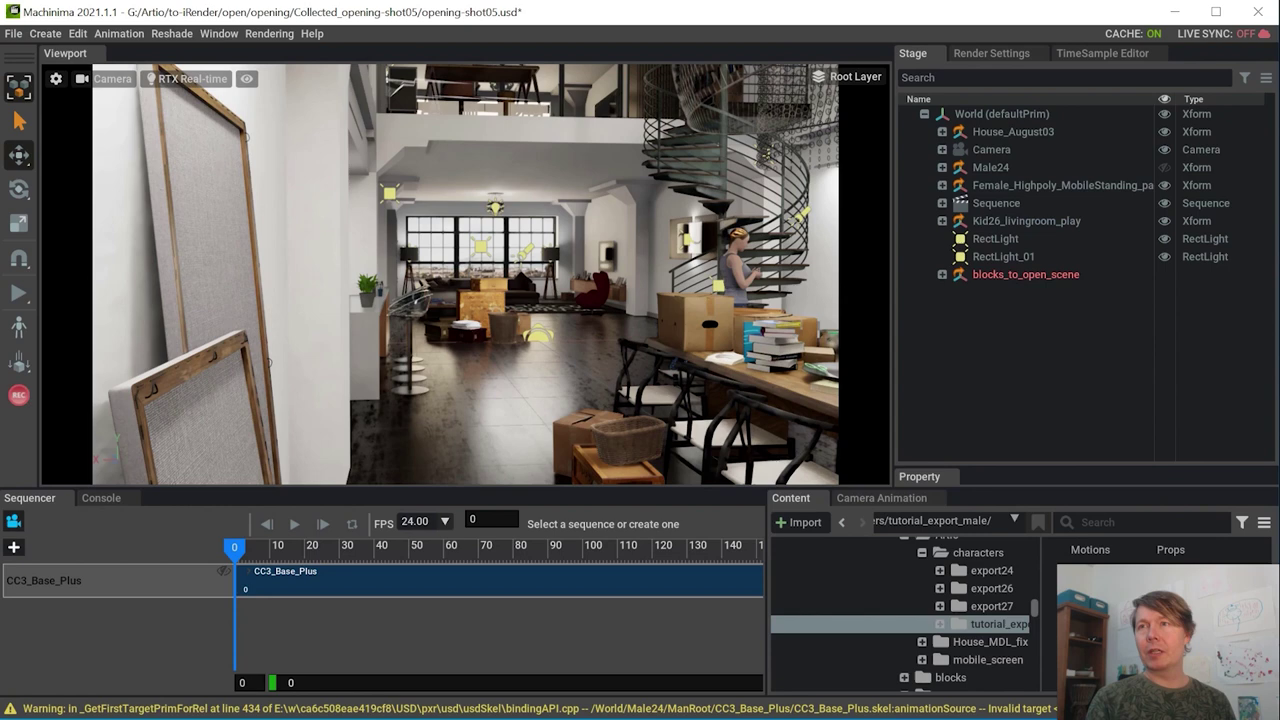
Place the male_walking_holding character on the living-room floor and rotate him to face the camera
left_click_drag(1090, 610, 538, 375)
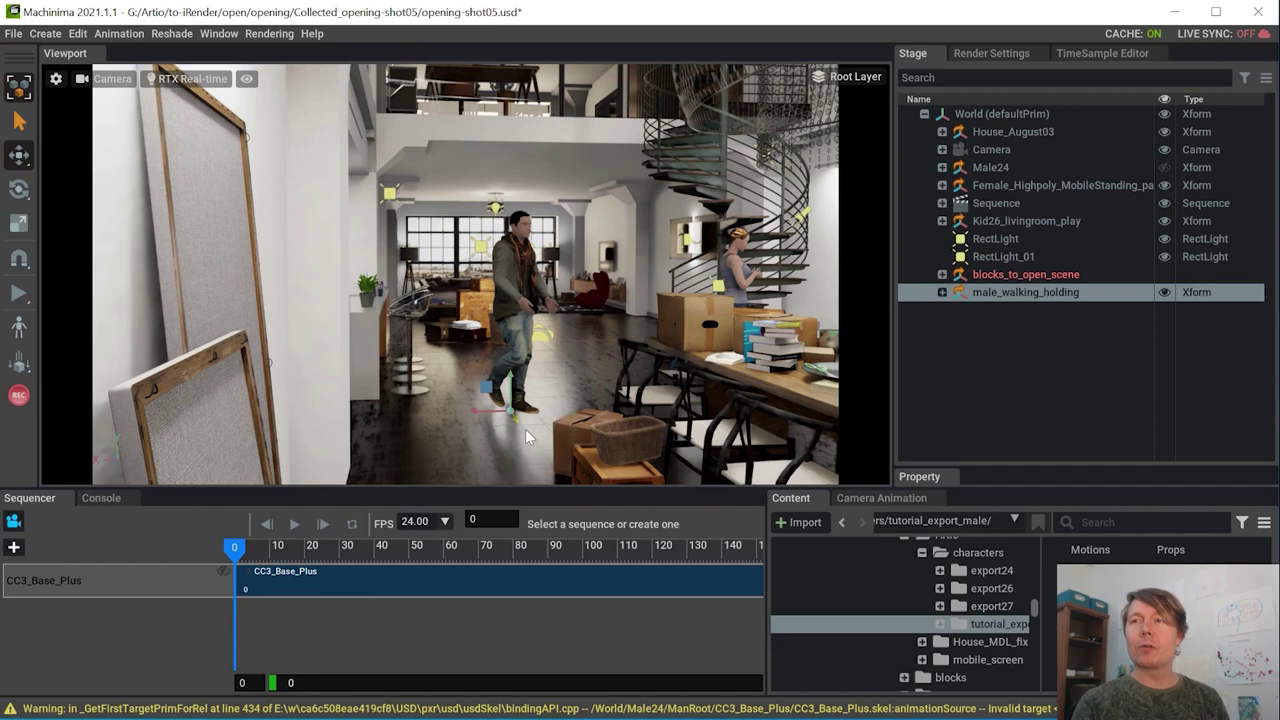
key("e")
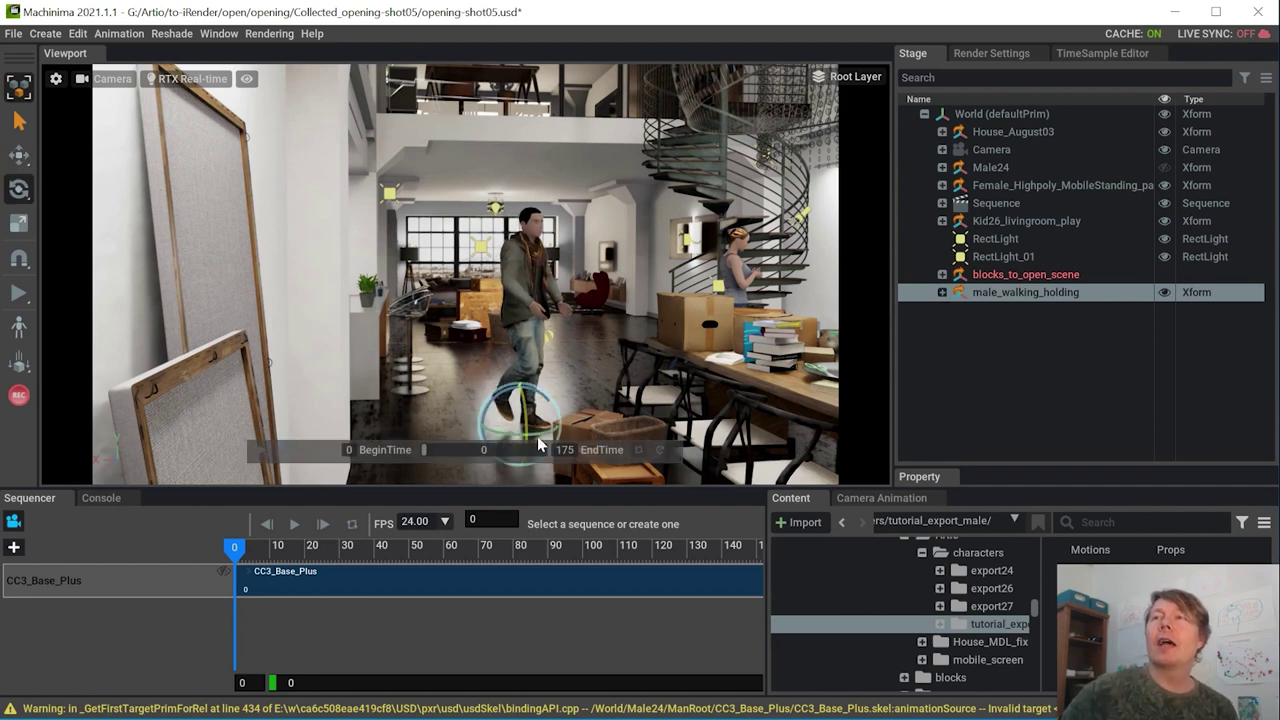
left_click_drag(528, 432, 498, 435)
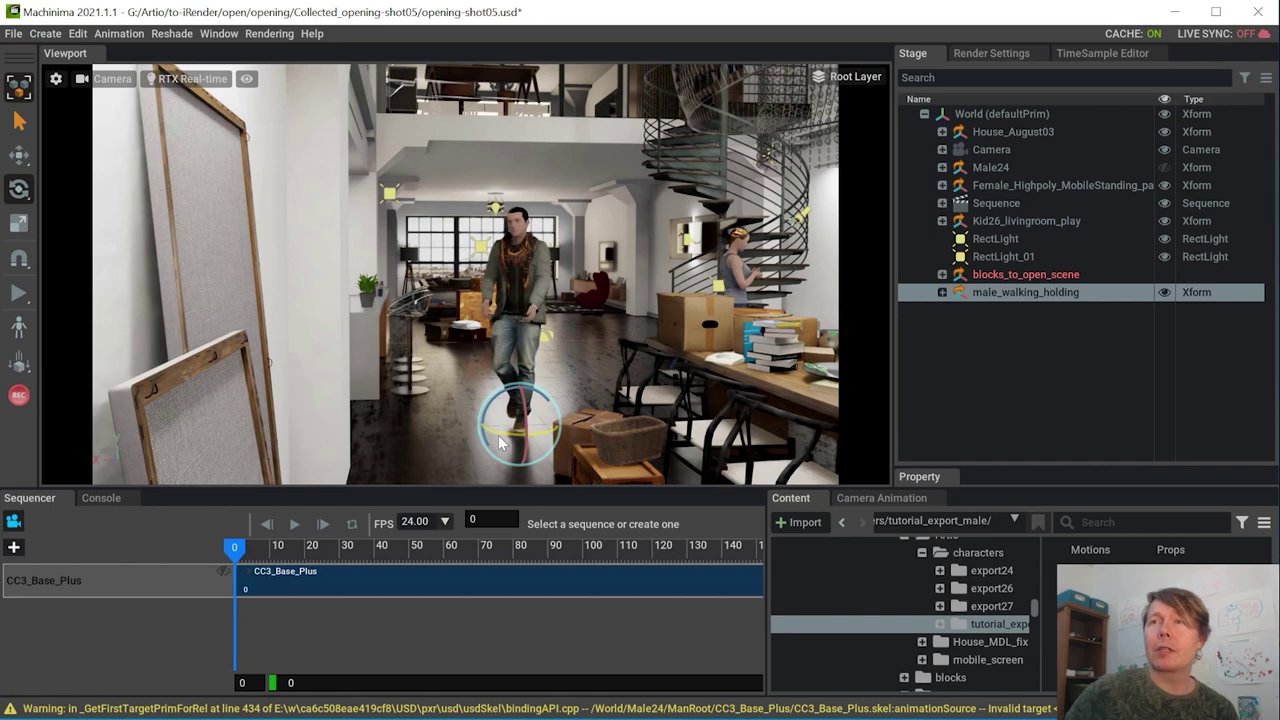
left_click_drag(242, 558, 370, 556)
left_click_drag(289, 556, 146, 562)
Switch the viewport to the Perspective camera and expand the male_walking_holding prim down to the contents of CC3_Base_Plus
left_click(107, 78)
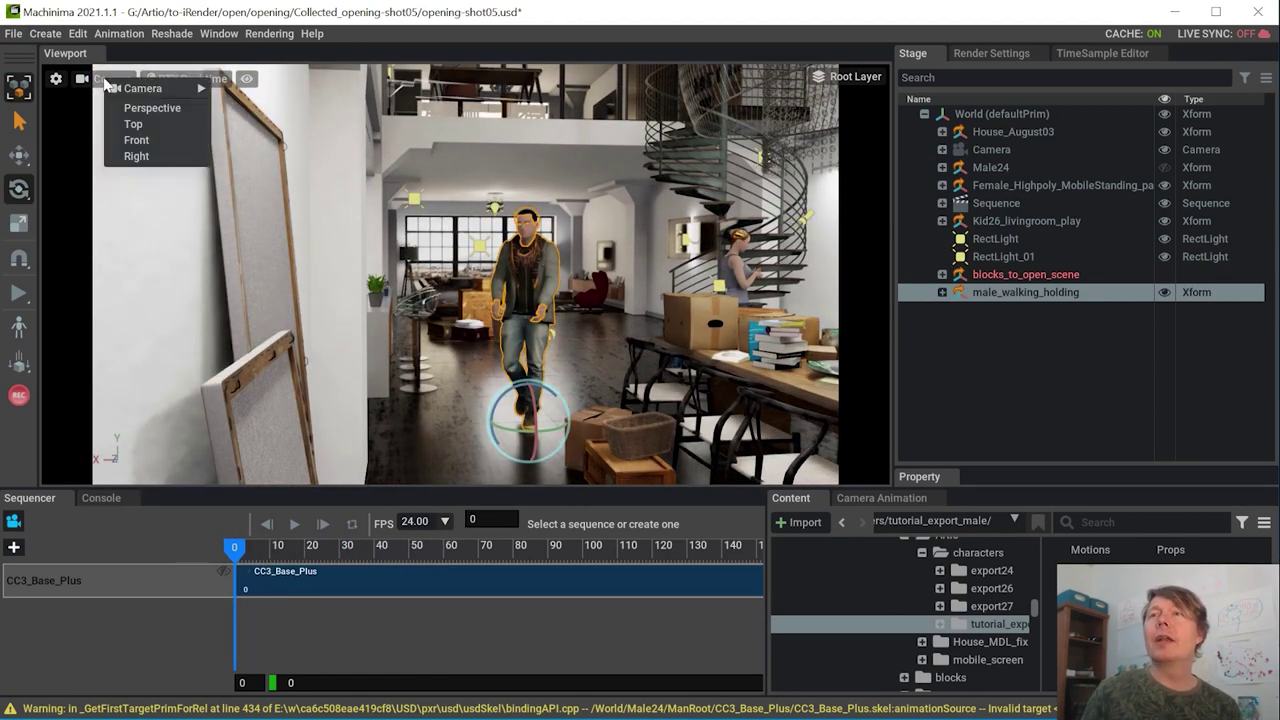
left_click(150, 112)
left_click(512, 303)
left_click(960, 311)
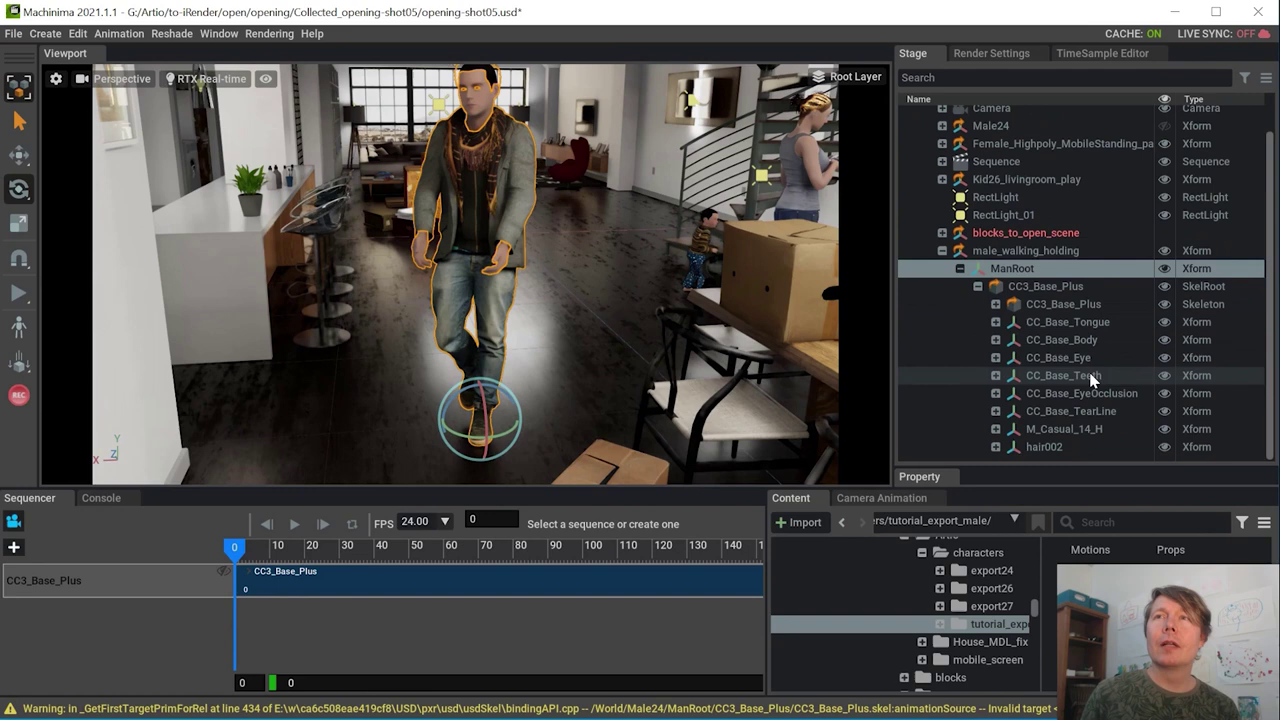
Turn on the display of skeletons in the viewport
left_click(265, 79)
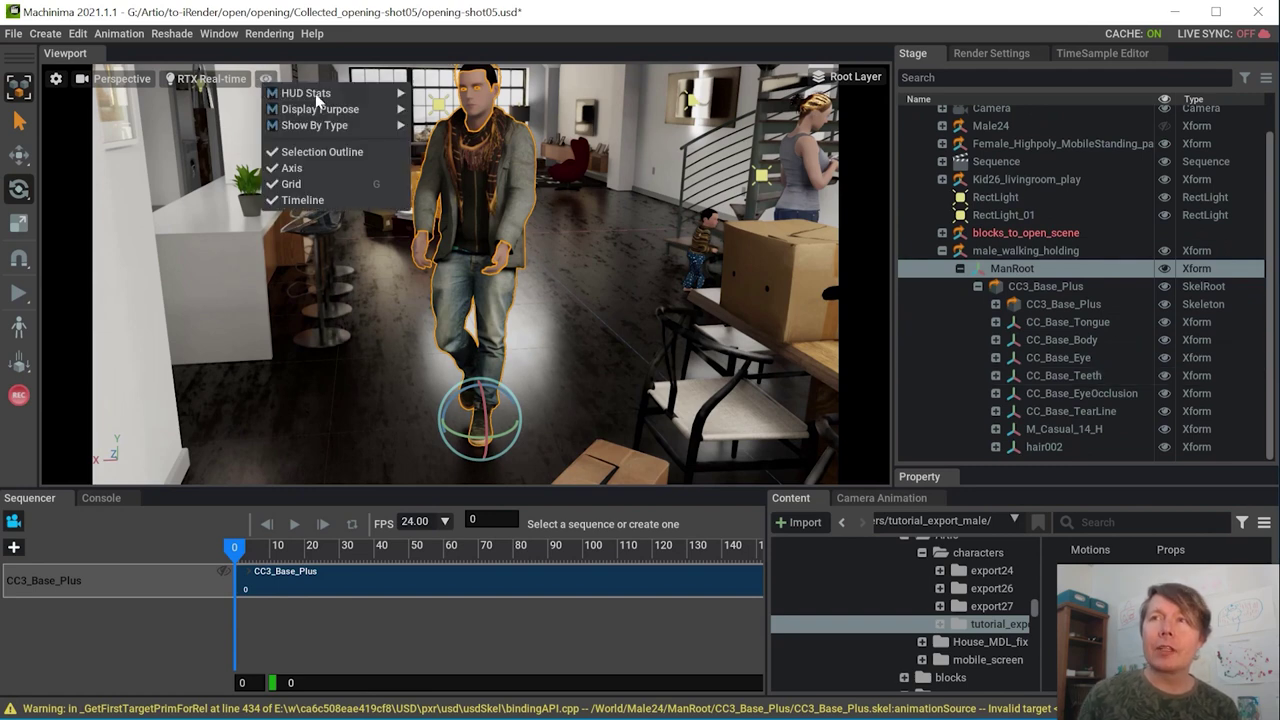
mouse_move(334, 126)
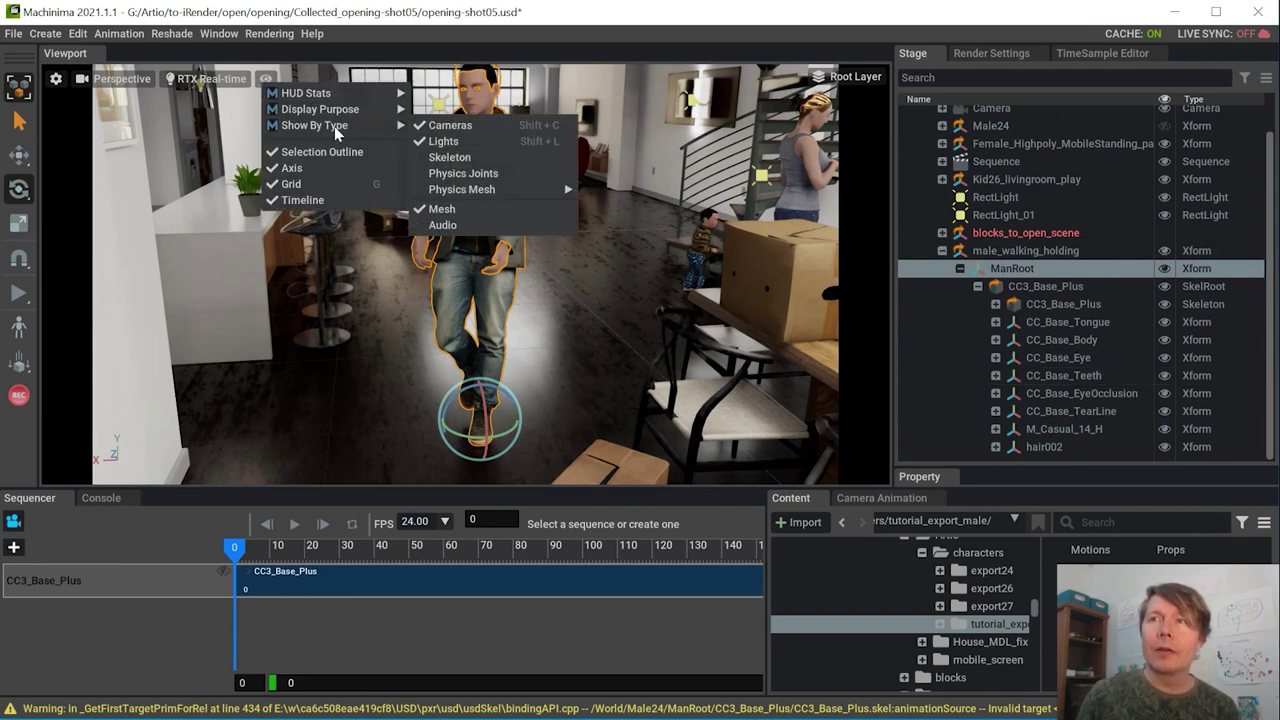
left_click(447, 160)
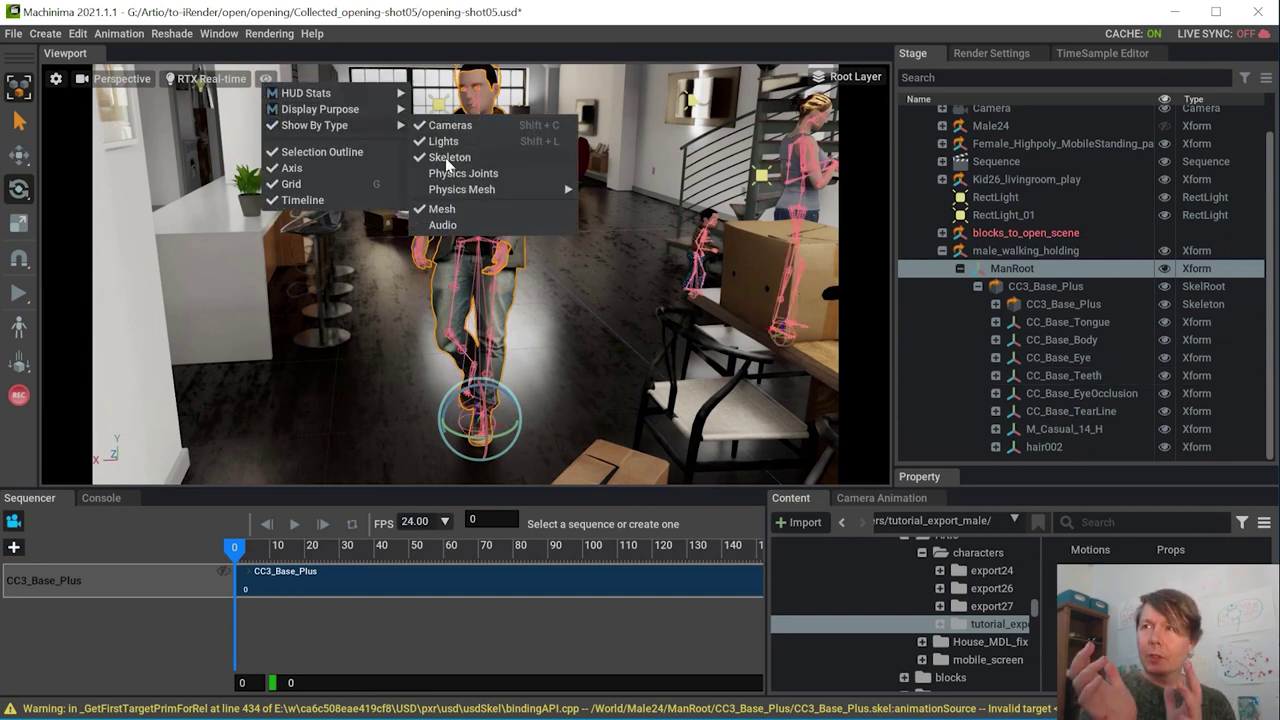
left_click(949, 334)
Expand the CC3_Base_Plus skeleton's joints from RL_BoneRoot through Hip, Waist and Spine01 to the children of Spine02
left_click(995, 304)
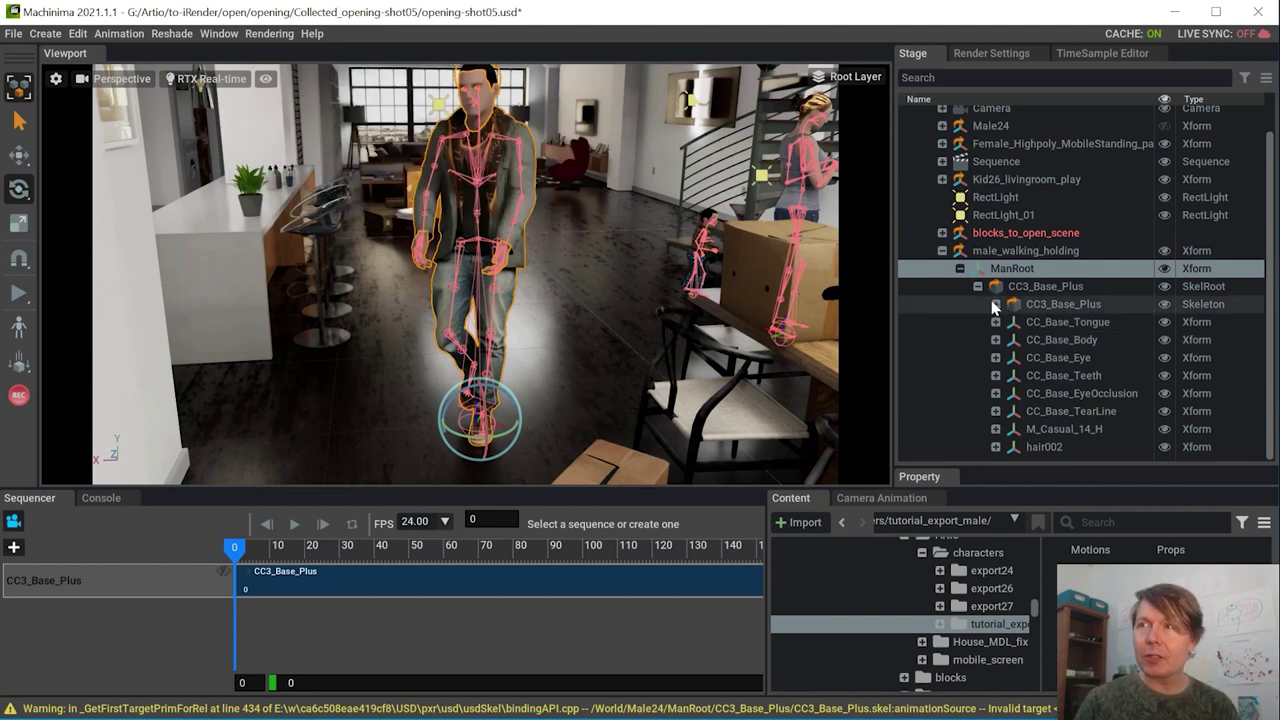
left_click(1013, 340)
left_click(1031, 357)
scroll(1091, 351, "down", 3)
left_click(1049, 286)
left_click(1049, 286)
left_click(1049, 304)
left_click(1067, 322)
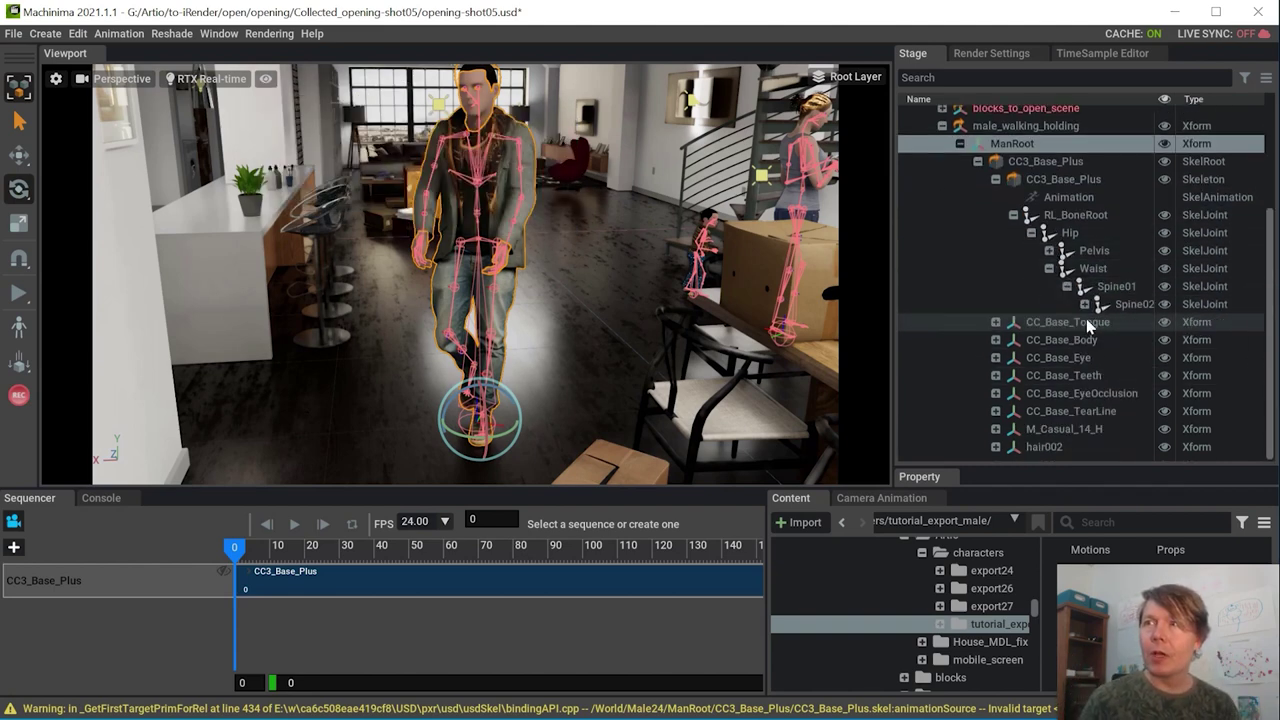
left_click(1085, 305)
Expand the left arm's joints from L_Clavicle down to the fingers and select the L_Hand joint
left_click_drag(893, 108, 822, 108)
left_click(1031, 340)
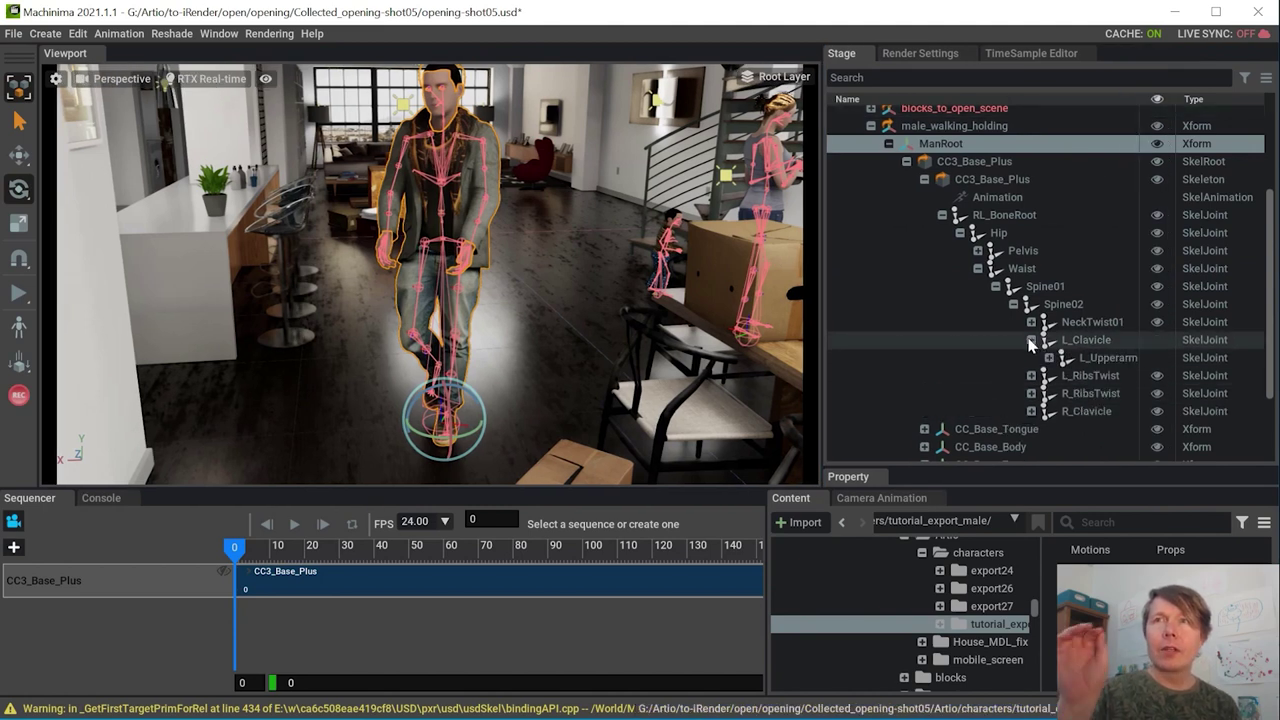
left_click(1049, 357)
left_click(1067, 376)
left_click(1128, 411)
scroll(1128, 411, "down", 2)
left_click_drag(822, 282, 695, 280)
scroll(1053, 359, "down", 2)
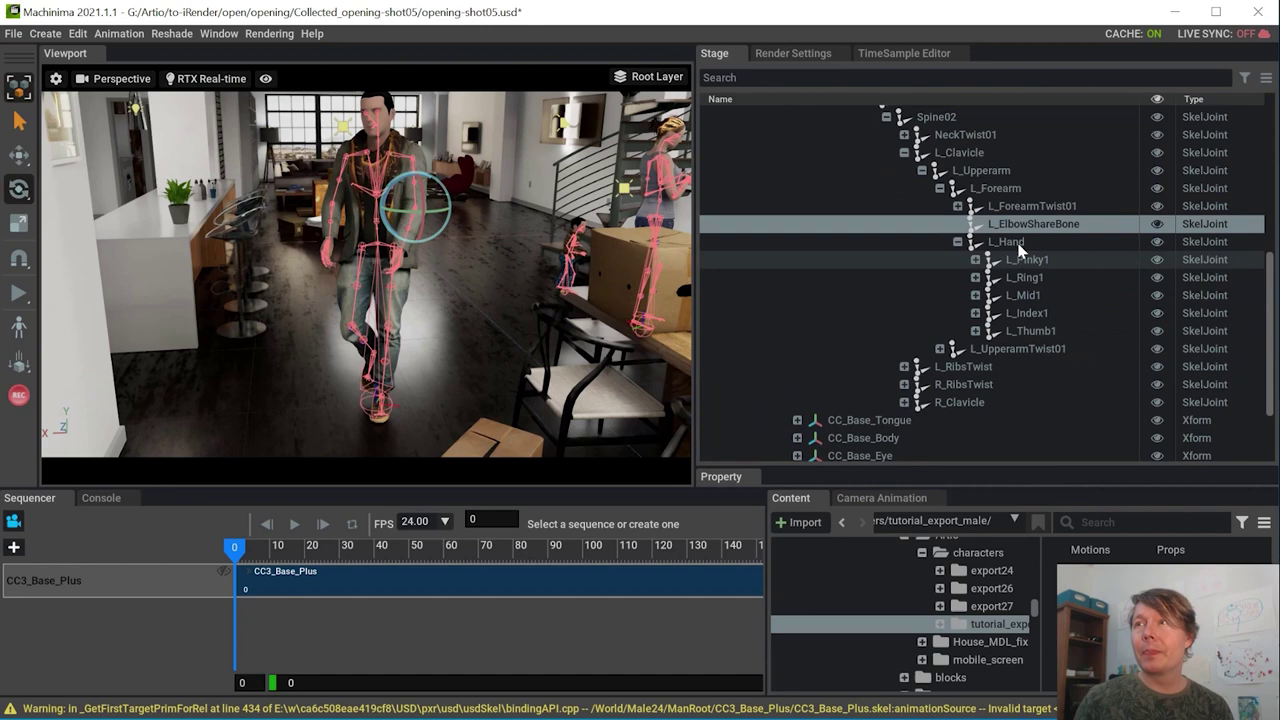
left_click(1017, 242)
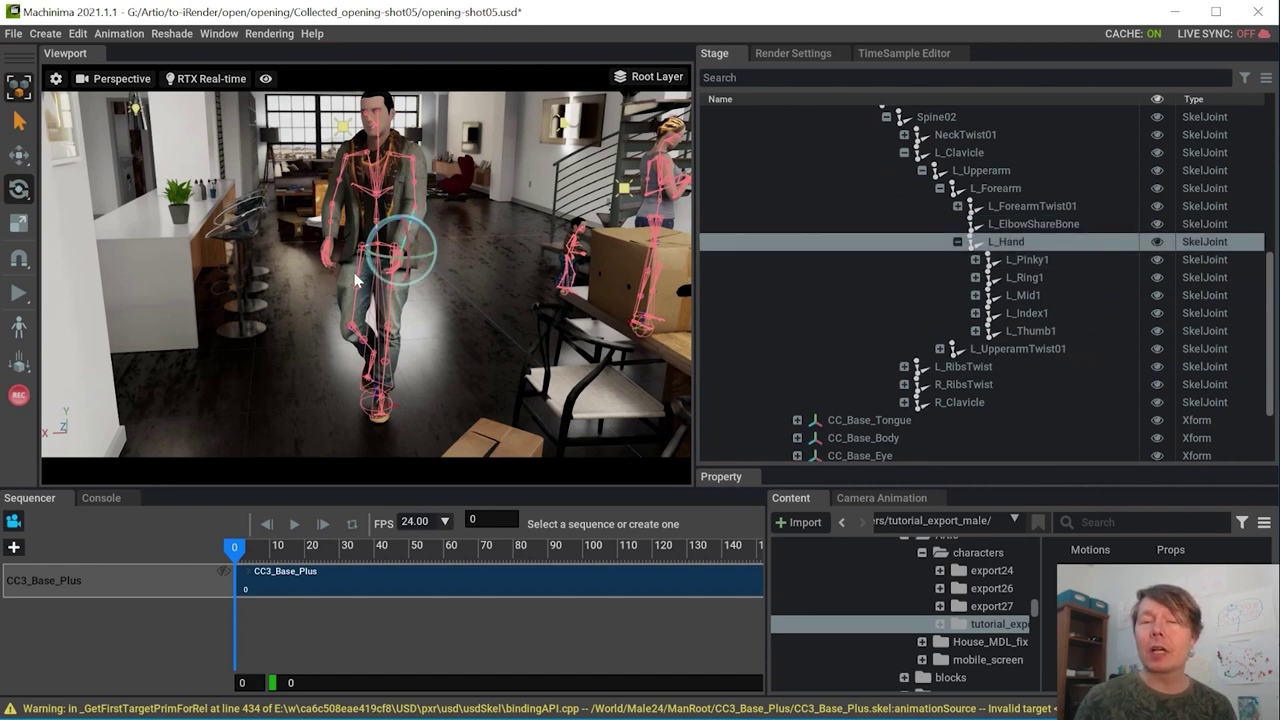
Examine the character's hand joints up close in the viewport
scroll(360, 275, "up", 8)
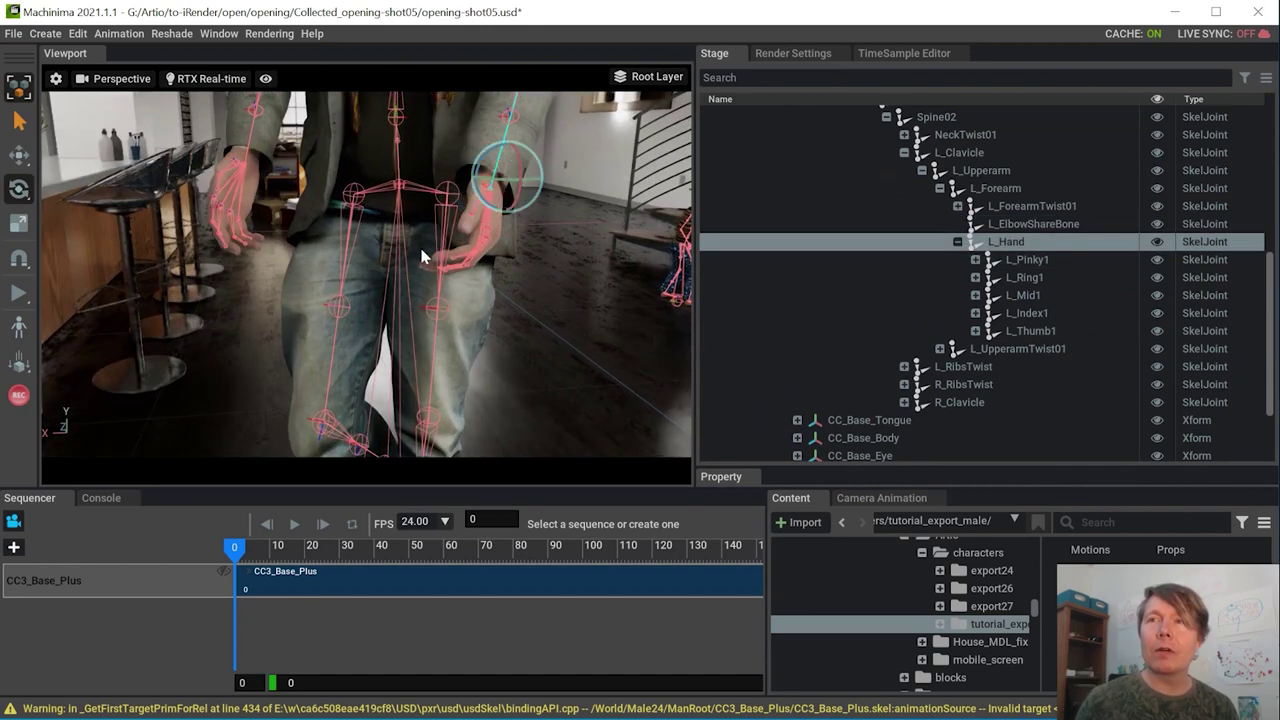
scroll(421, 256, "up", 1)
middle_click_drag(408, 271, 386, 364)
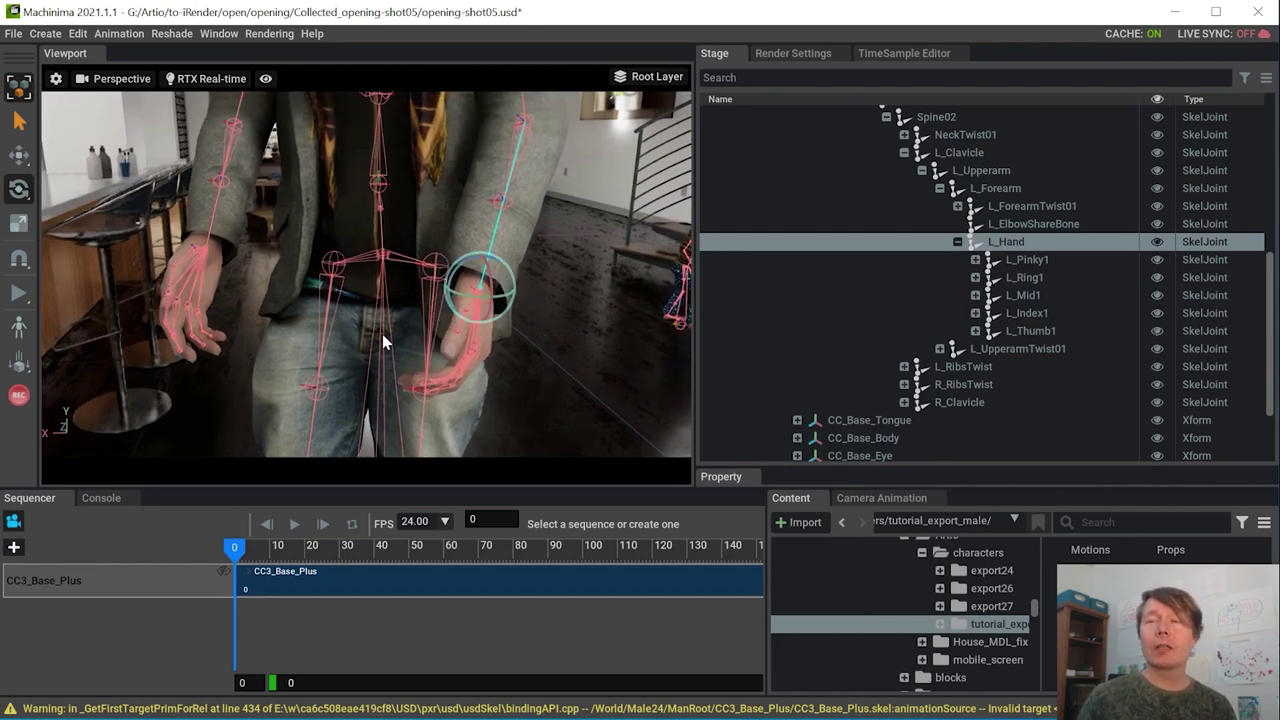
scroll(382, 334, "down", 8)
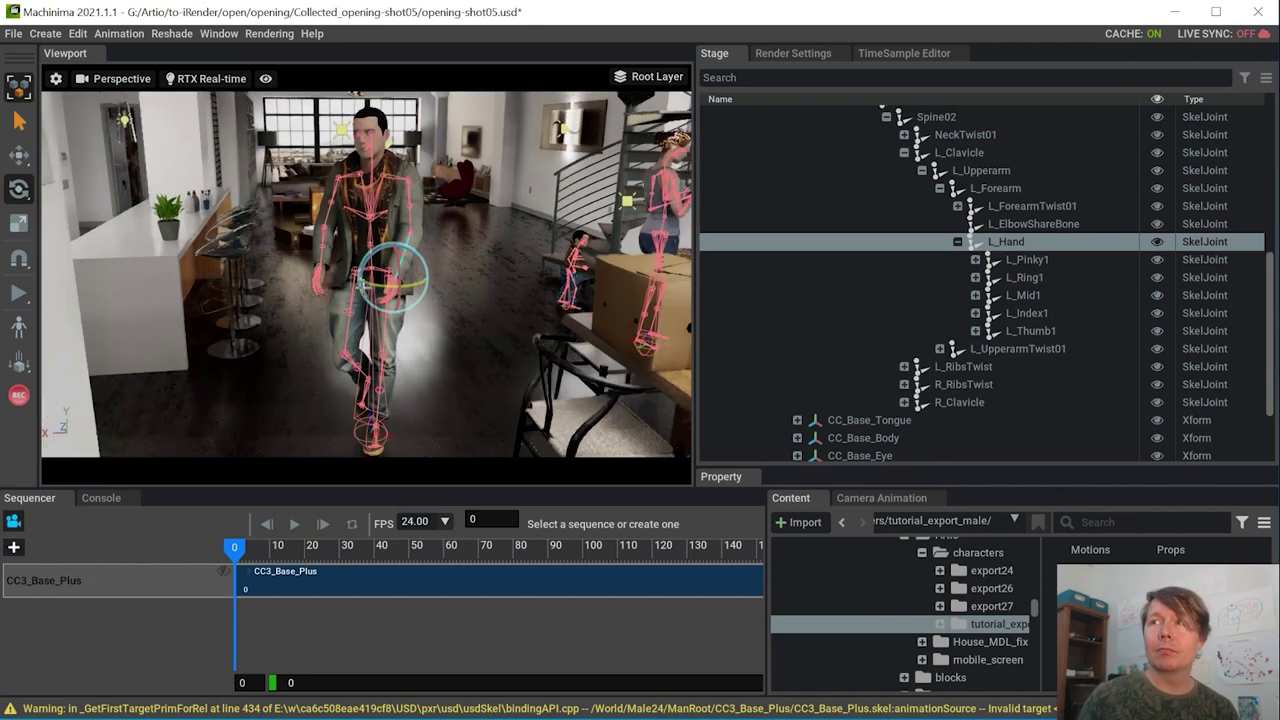
scroll(362, 285, "up", 1)
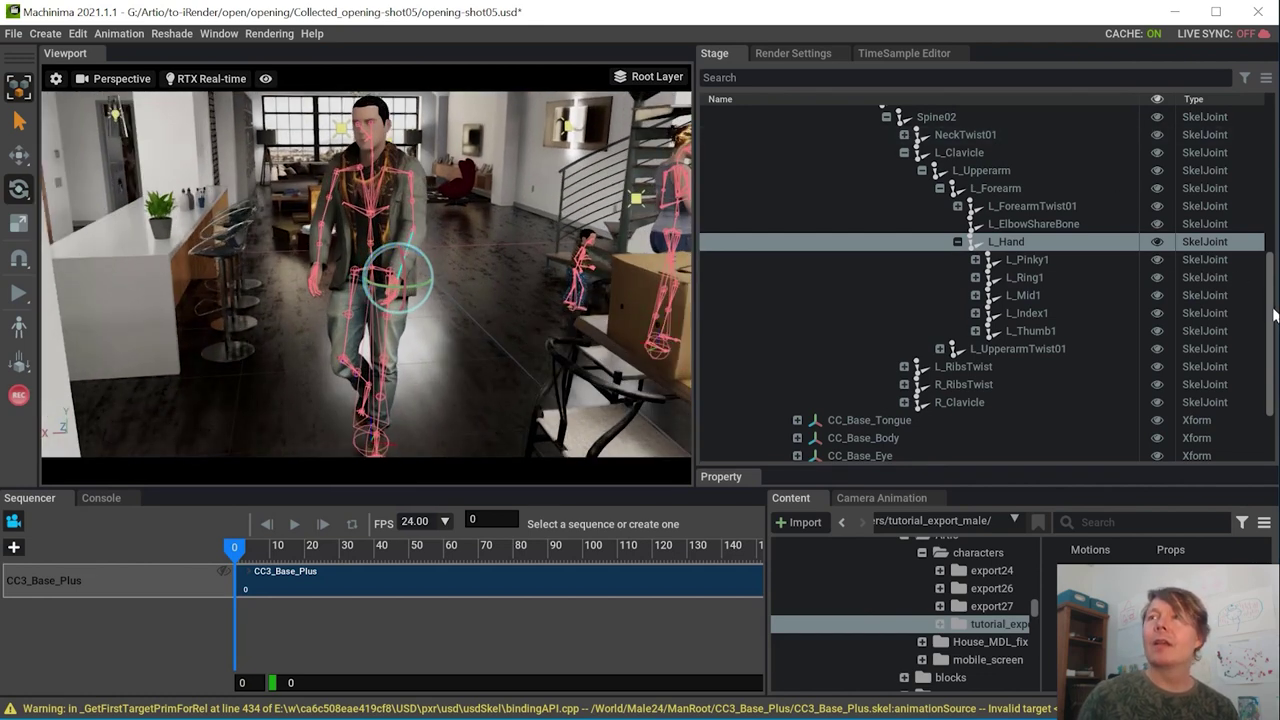
Collapse the male_walking_holding hierarchy in the stage and clear the selection
scroll(1275, 315, "up", 6)
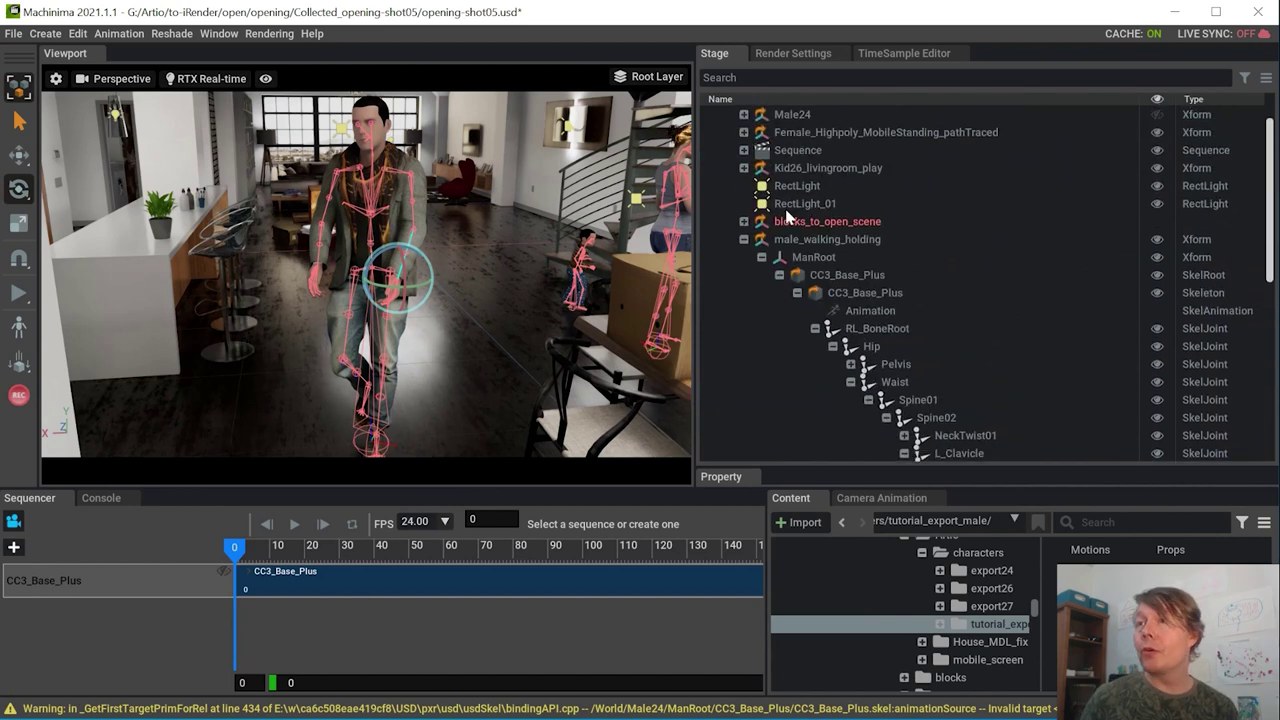
left_click(743, 239)
left_click(745, 238)
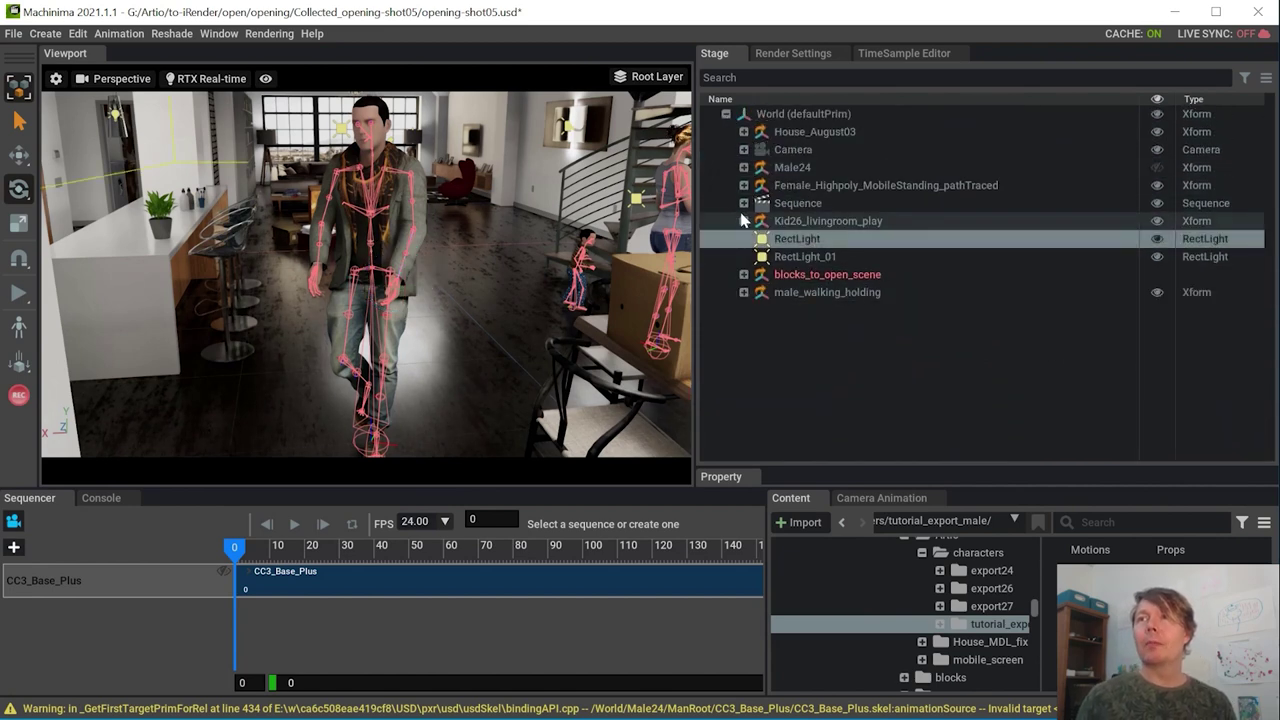
left_click(744, 292)
left_click(744, 292)
left_click(848, 358)
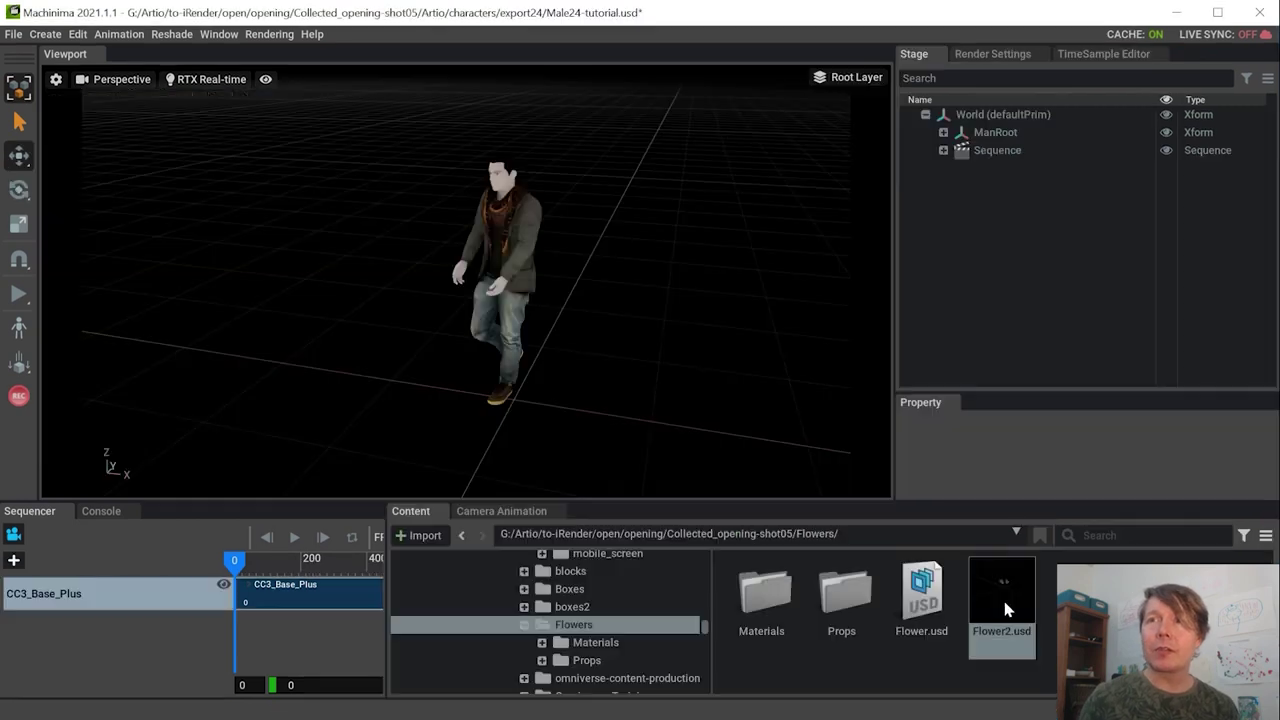
Add Flower2.usd from the Flowers folder to the stage, raise it to the character's hands and expand its prim
left_click_drag(1004, 601, 993, 226)
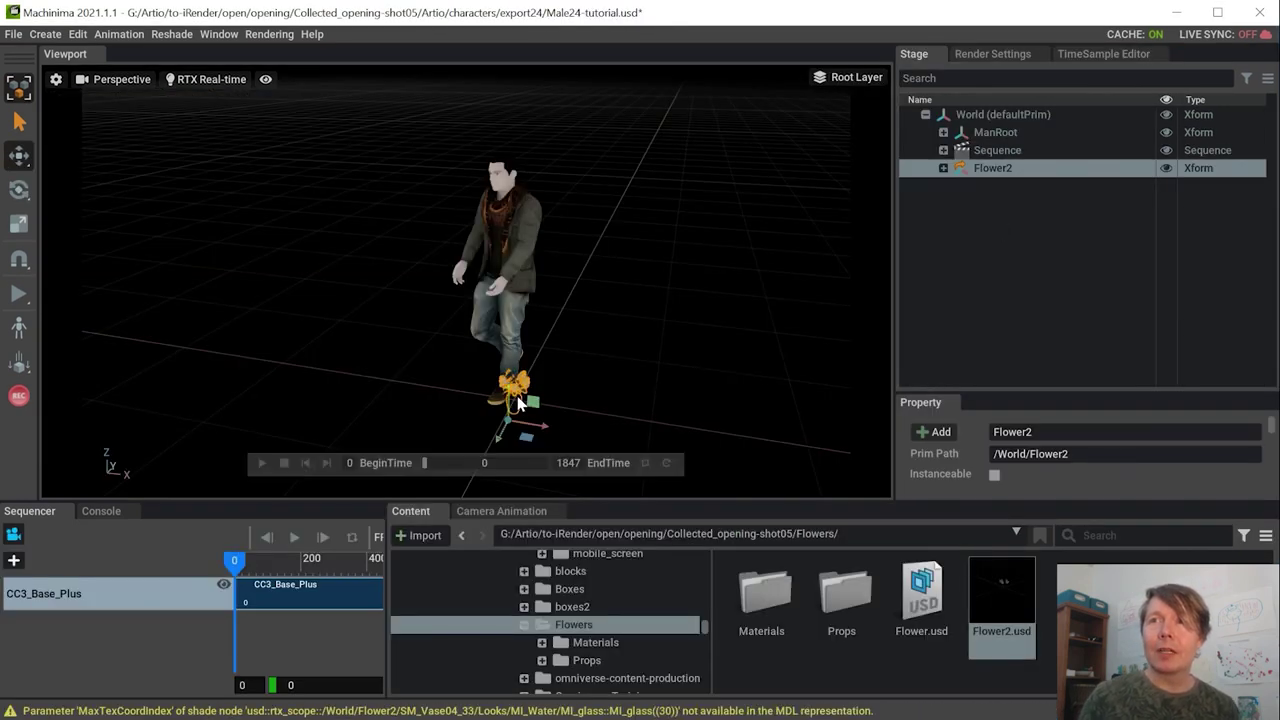
left_click_drag(510, 397, 510, 313)
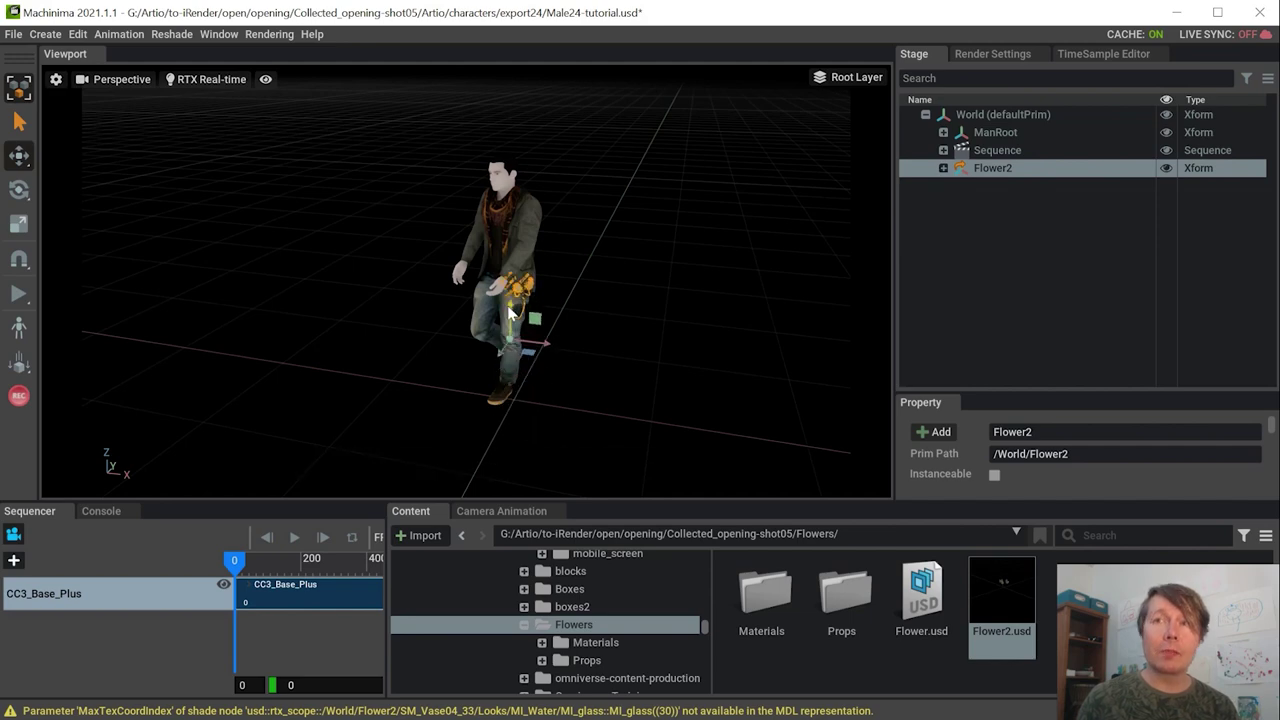
key("f")
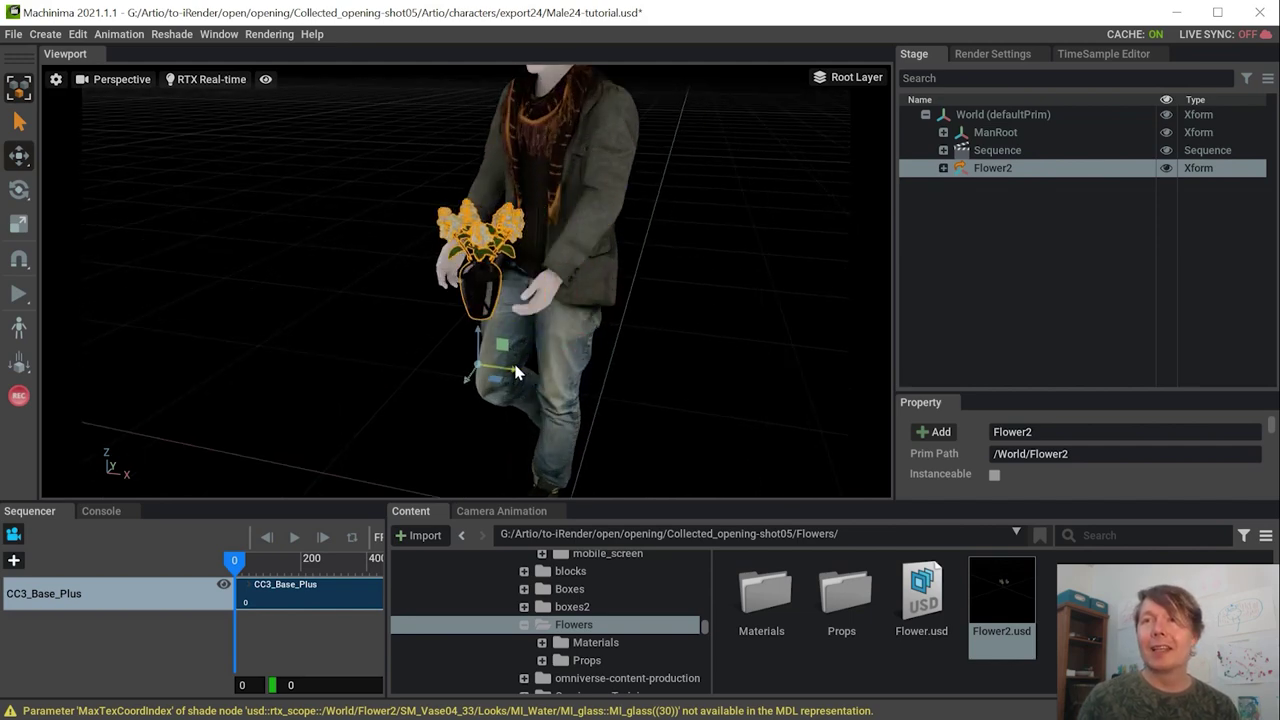
scroll(484, 336, "up", 3)
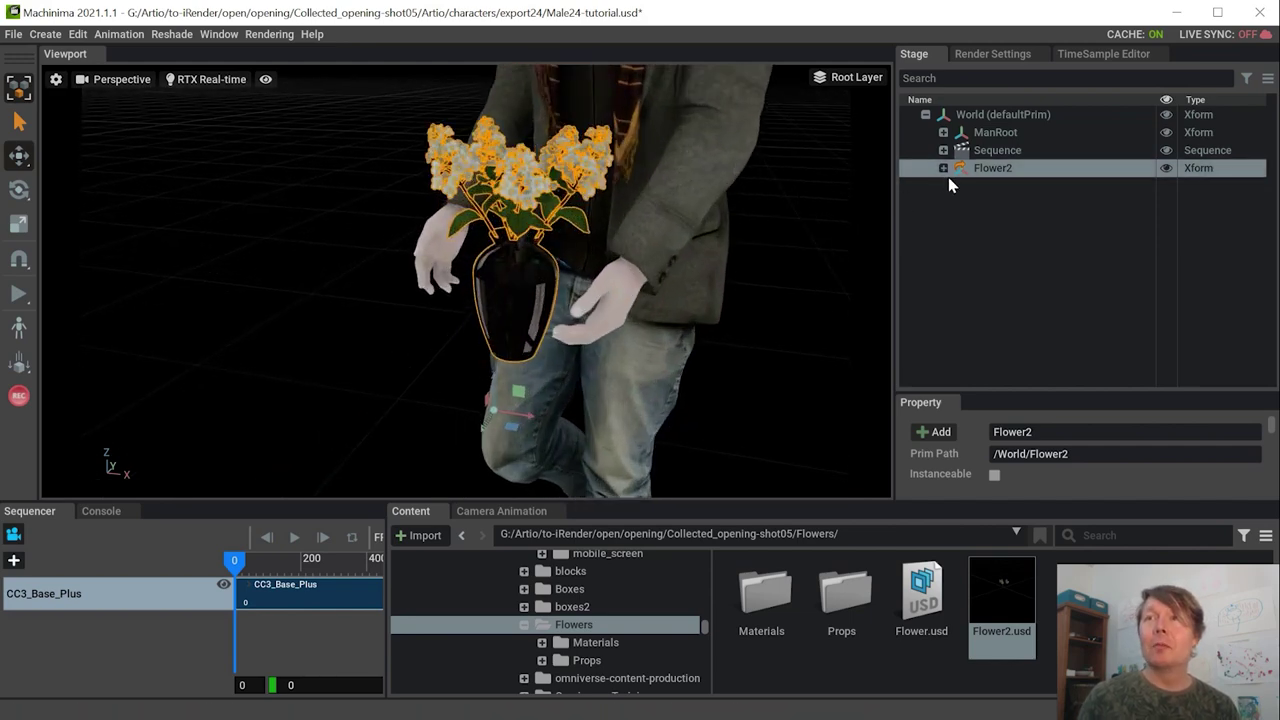
left_click(944, 169)
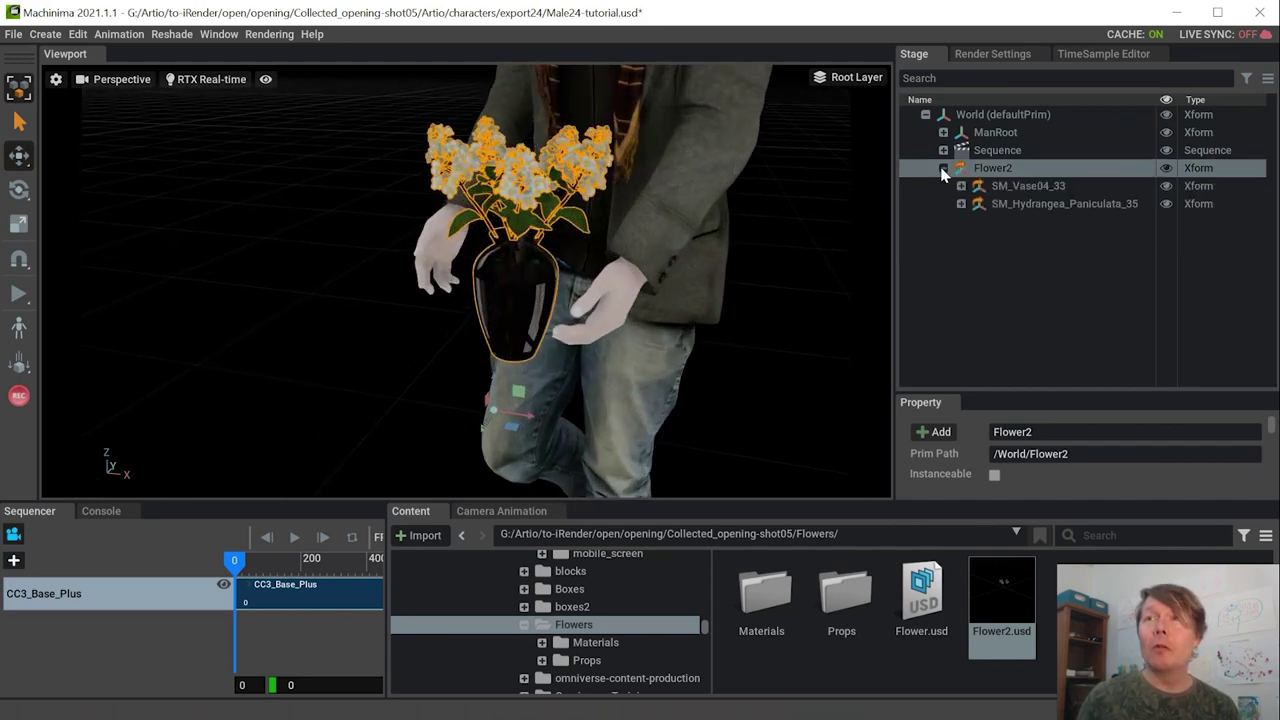
Scale up the Flower2 vase and flowers and move them in front of the character's torso
key("r")
left_click_drag(496, 407, 500, 349)
key("w")
left_click_drag(570, 368, 112, 378, "alt")
key("r")
key("w")
scroll(184, 369, "up", 3)
scroll(184, 375, "down", 10)
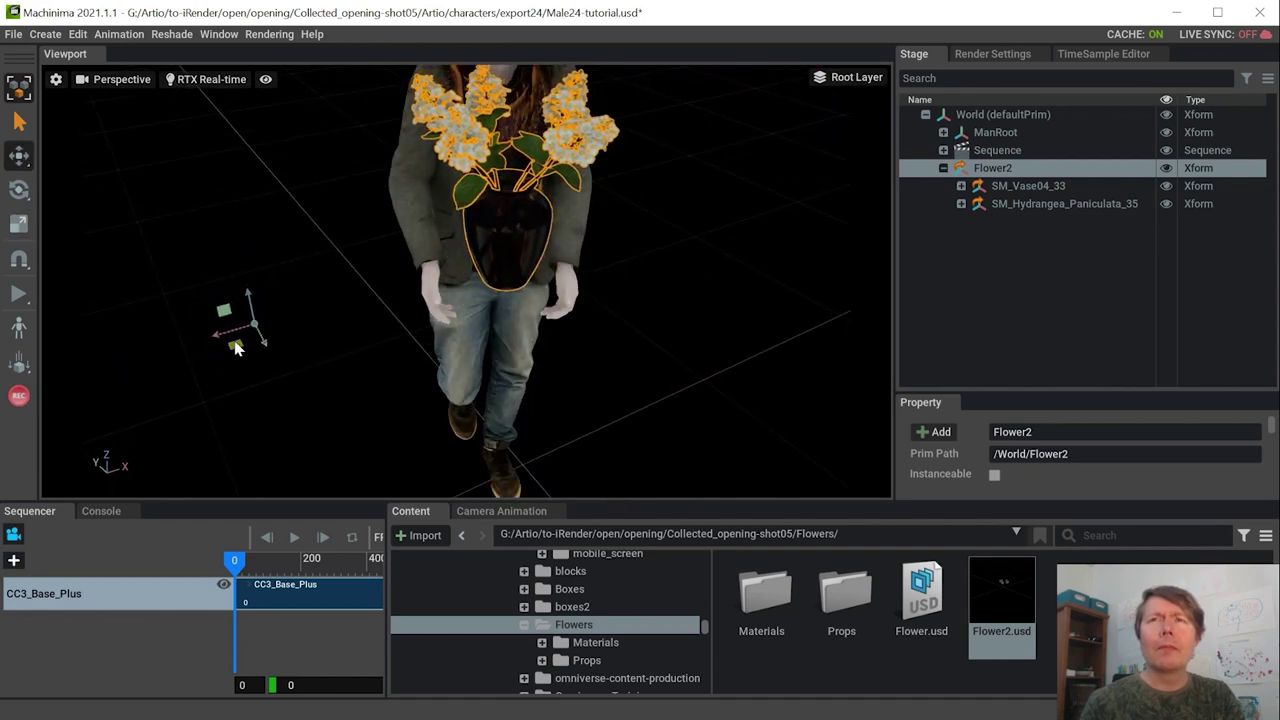
Lower and shift Flower2 so that the vase sits between the character's two hands
left_click_drag(252, 298, 255, 355)
key("r")
key("w")
left_click_drag(234, 372, 486, 313)
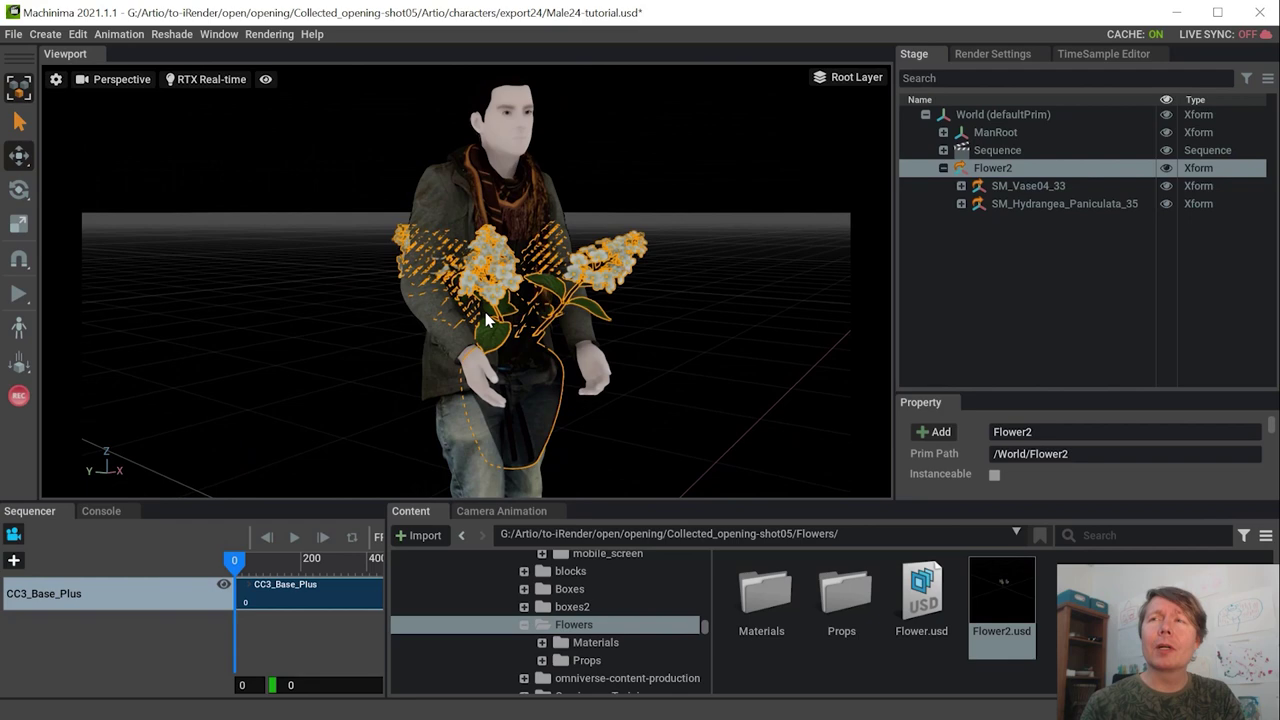
right_click_drag(486, 313, 446, 346, "alt")
middle_click_drag(446, 346, 474, 240)
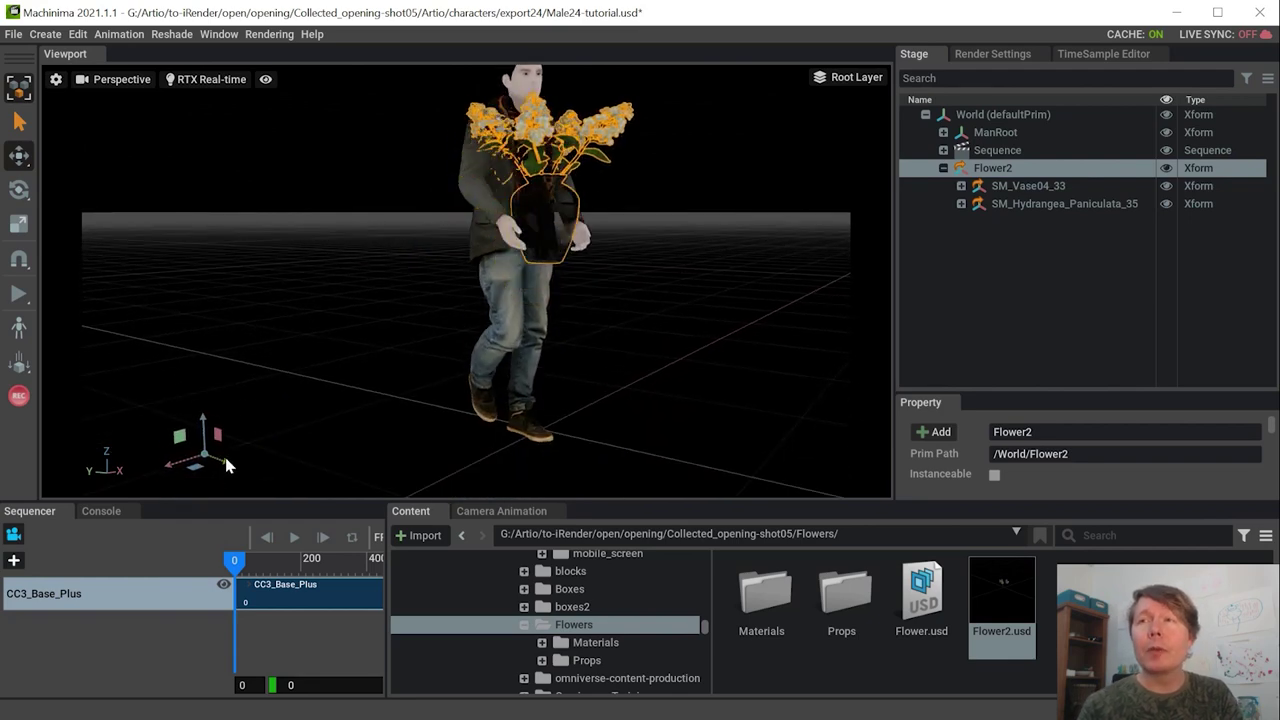
left_click_drag(220, 426, 275, 340)
key("w")
Rescale SM_Vase04_33 separately from the flowers into a smaller, lower vase that fits between the hands
left_click(1045, 204)
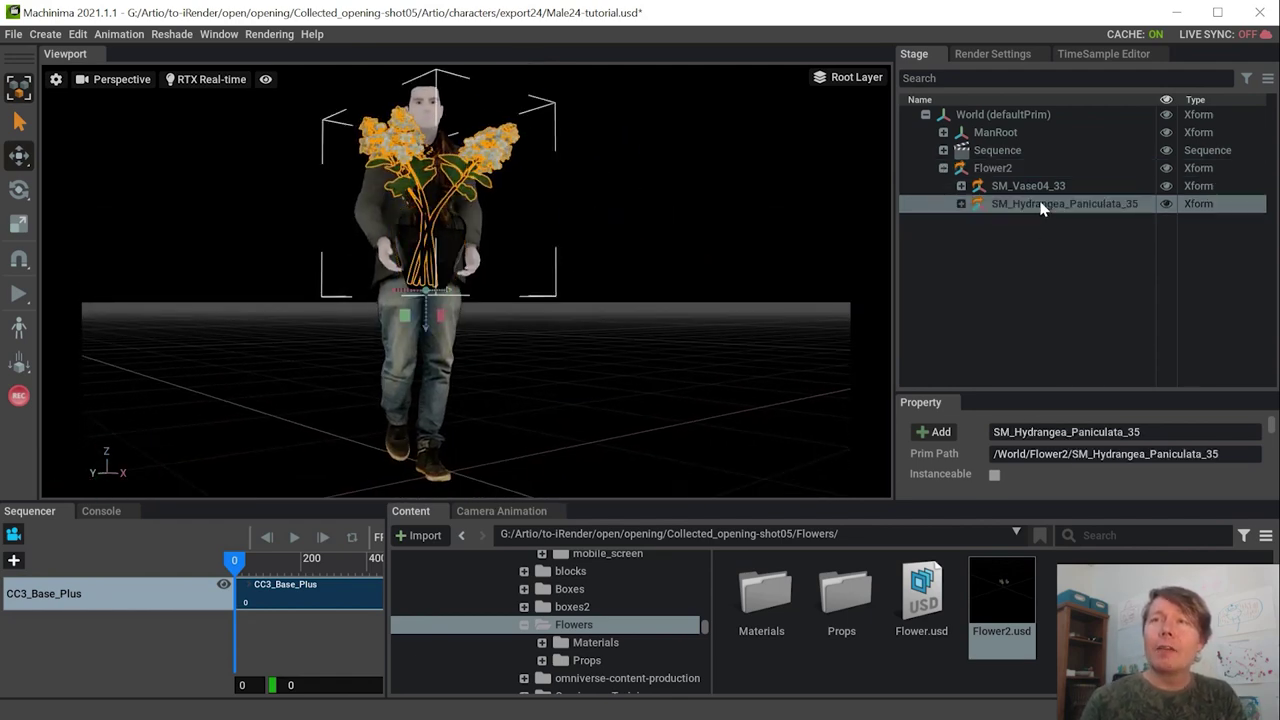
left_click(1028, 186)
left_click_drag(196, 427, 320, 347, "alt")
left_click_drag(457, 244, 436, 270)
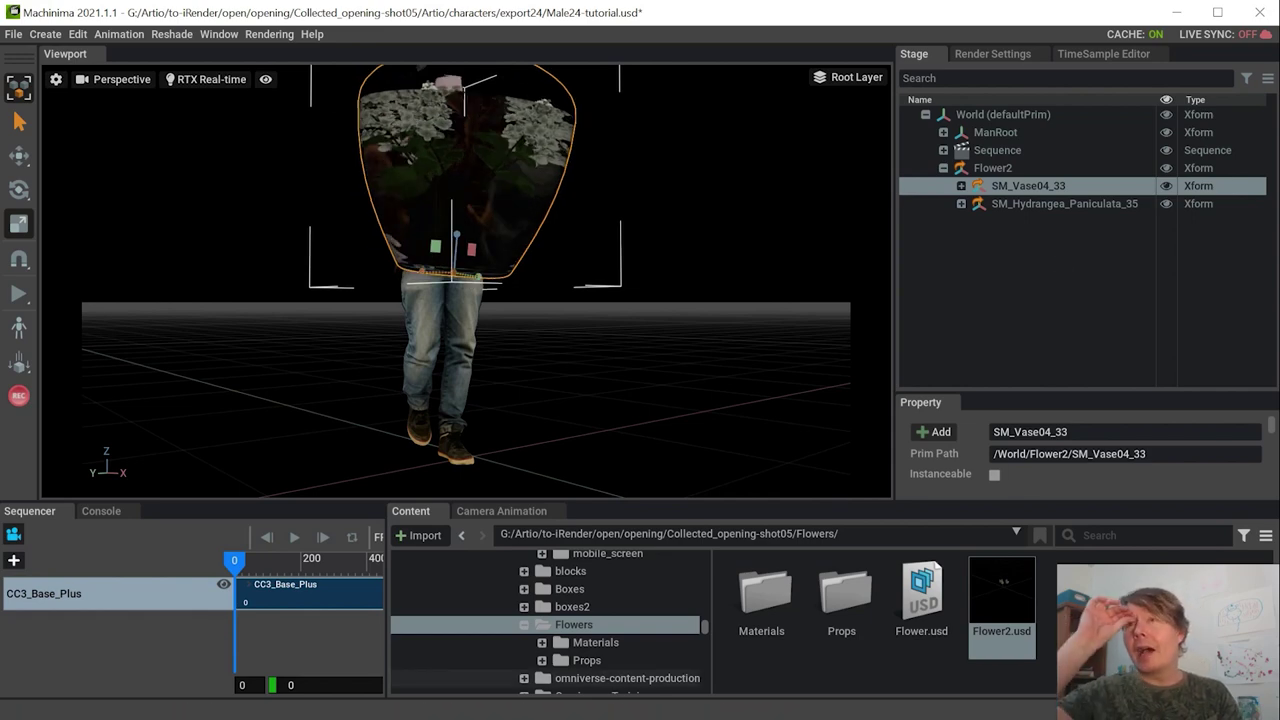
key("alt+F4")
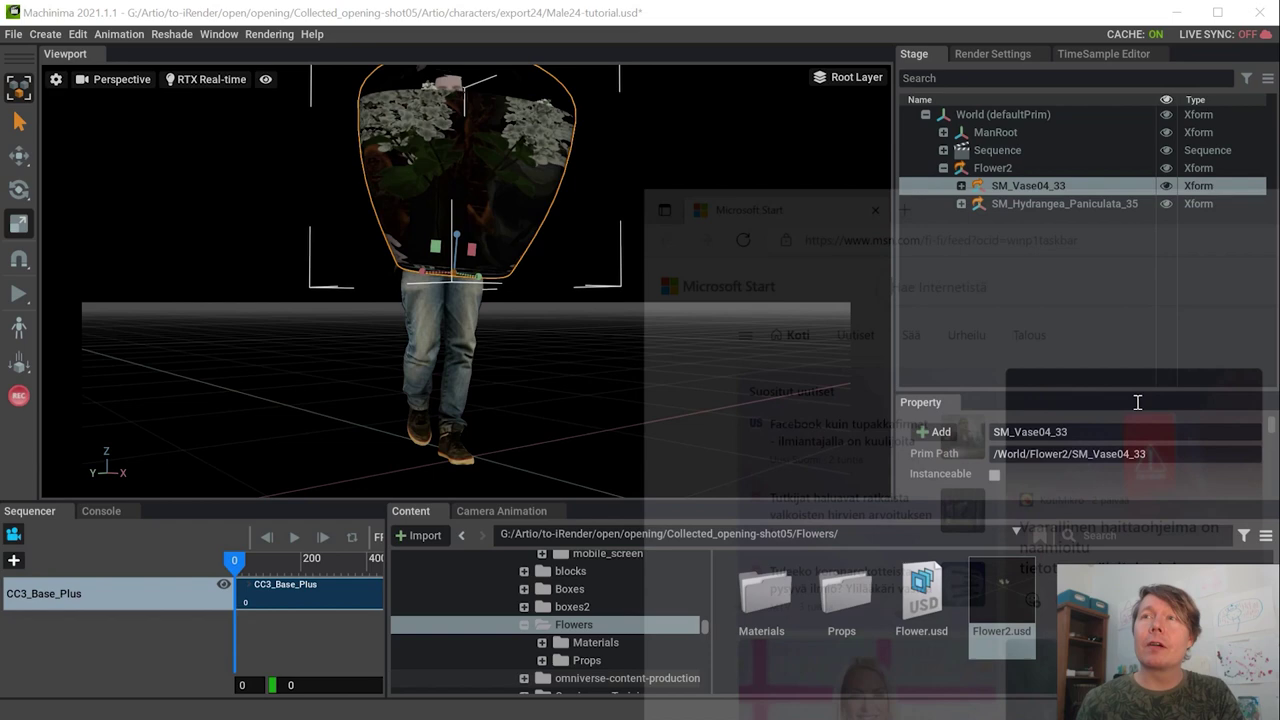
left_click(452, 275)
left_click_drag(455, 275, 397, 342)
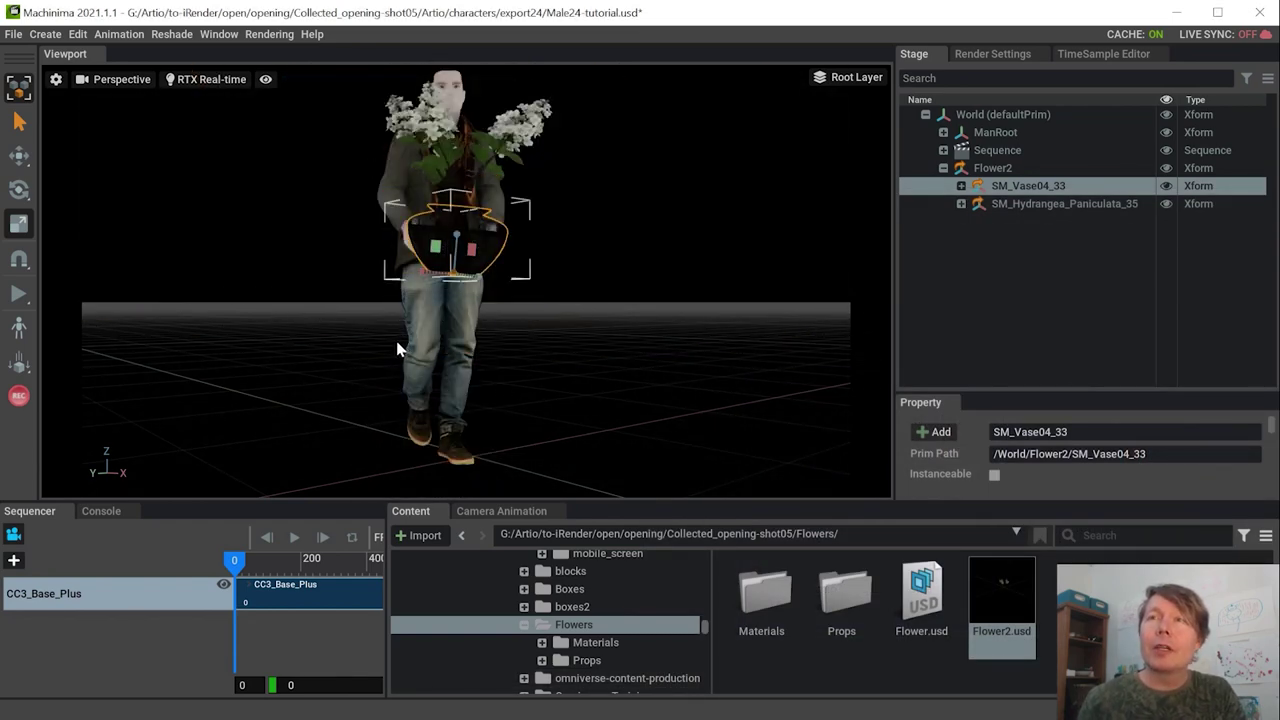
left_click_drag(455, 272, 399, 334)
key("ctrl+z")
key("ctrl+z")
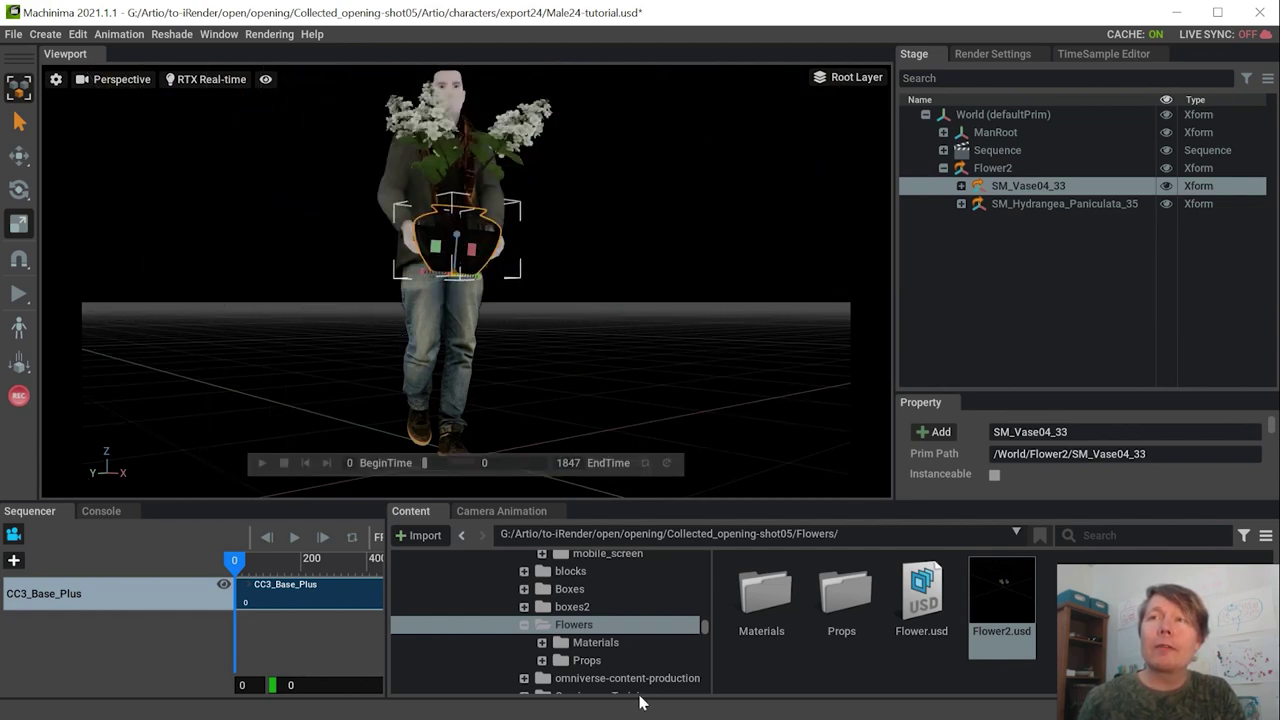
Set the Z scale of SM_Vase04_33 to 0.43966 in its transform properties
left_click_drag(989, 389, 1005, 191)
left_click_drag(1271, 330, 1273, 388)
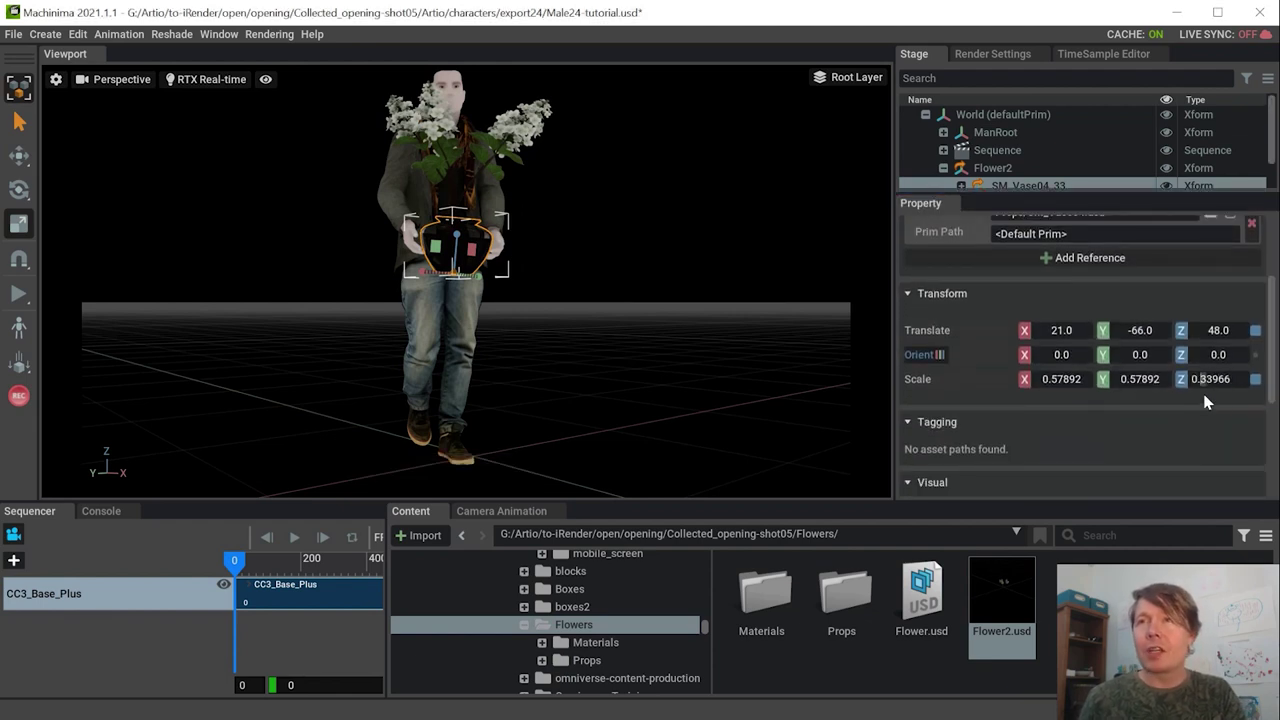
scroll(488, 246, "up", 5)
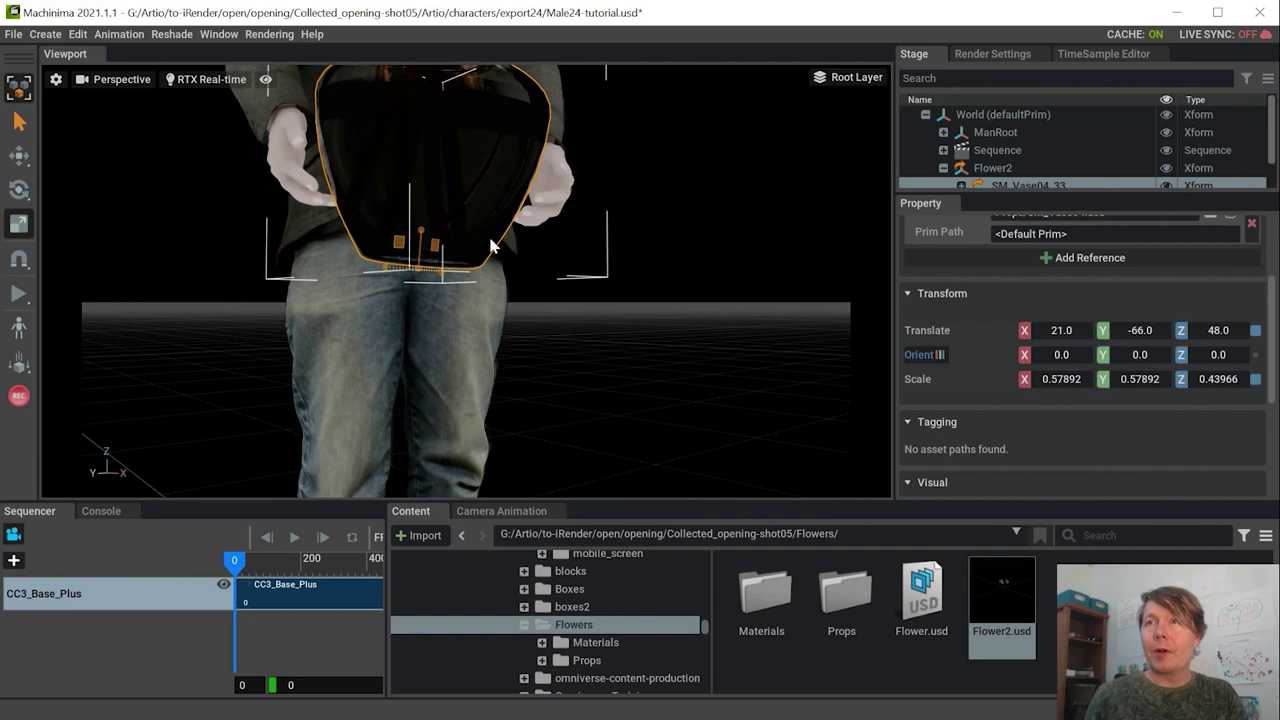
Move the whole Flower2 group to about X -85.2, Y 188.9 to bring the vase closer to the character's hands
left_click_drag(488, 246, 574, 300, "alt")
left_click(995, 168)
scroll(1015, 155, "down", 1)
left_click(943, 138)
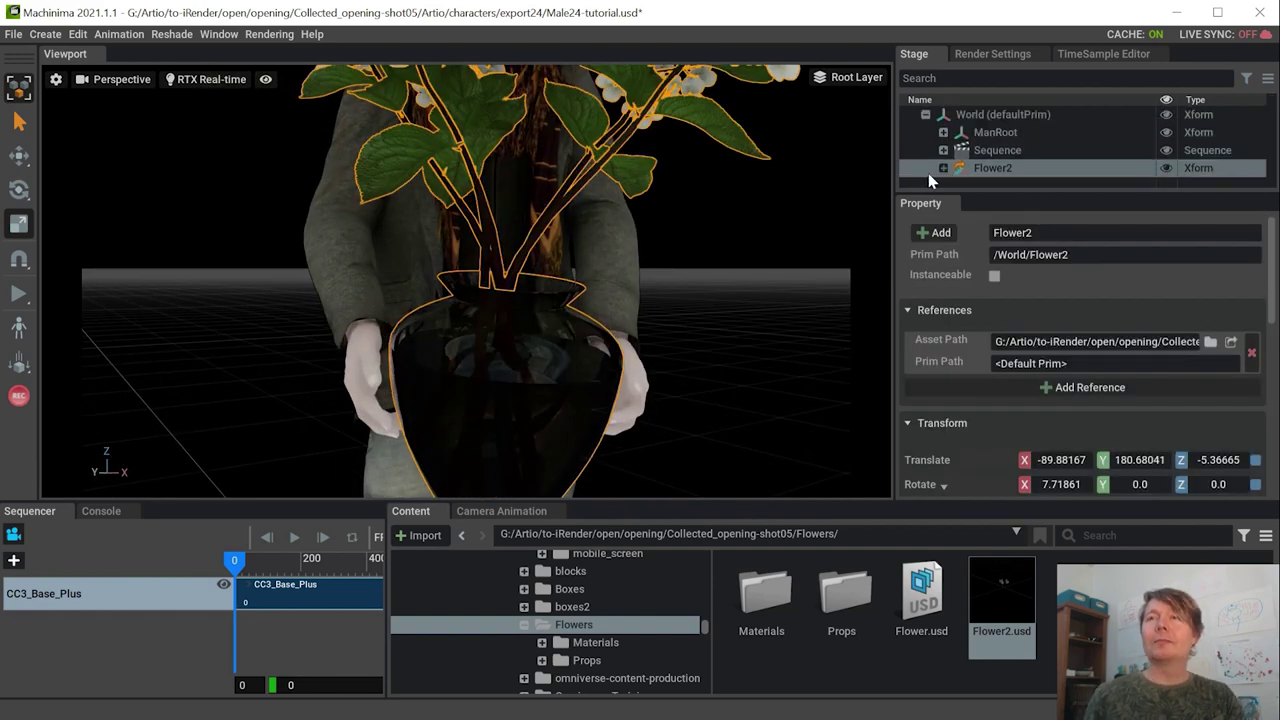
scroll(506, 420, "down", 5)
left_click_drag(235, 468, 205, 463)
left_click_drag(440, 400, 509, 378, "alt")
middle_click_drag(509, 378, 474, 452)
mouse_move(208, 360)
left_mouse_down()
mouse_move(223, 350)
mouse_move(213, 353)
left_mouse_up()
left_click_drag(450, 300, 540, 343, "alt")
scroll(540, 350, "down", 5)
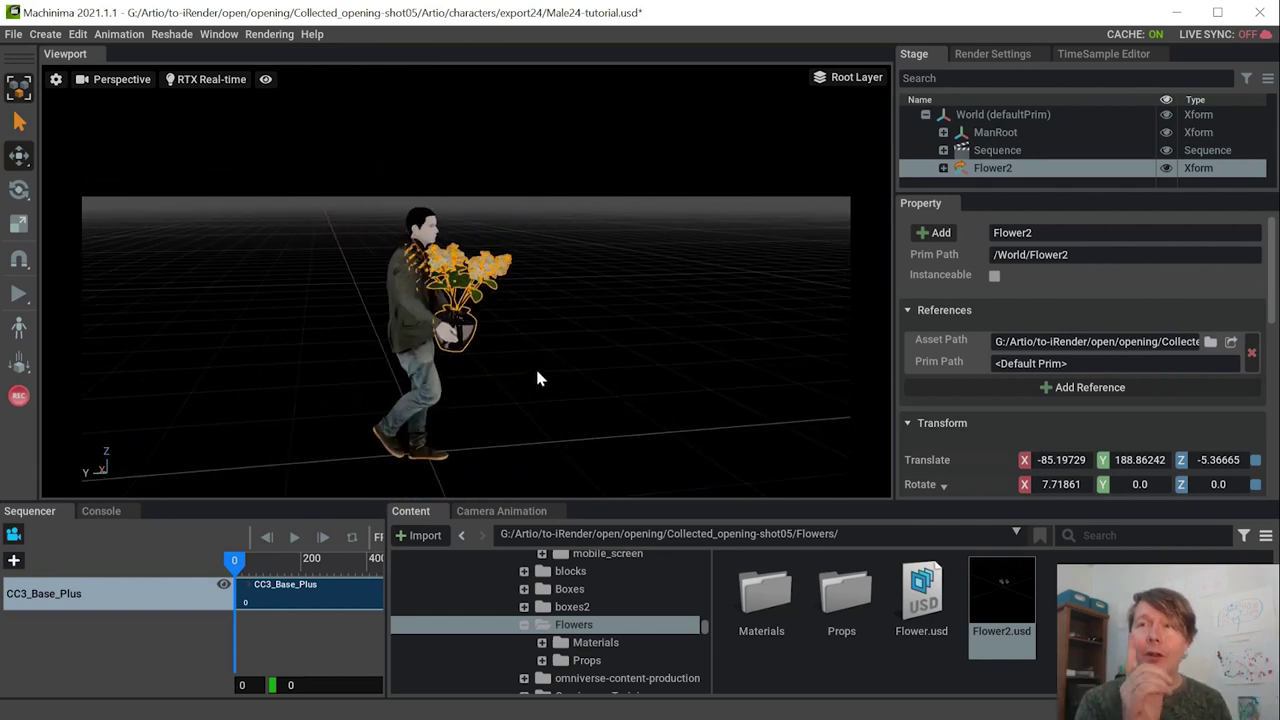
Tilt Flower2 to about 15.6 degrees around X and shift it to about Y 199.9, Z 20.4 between the hands
key("e")
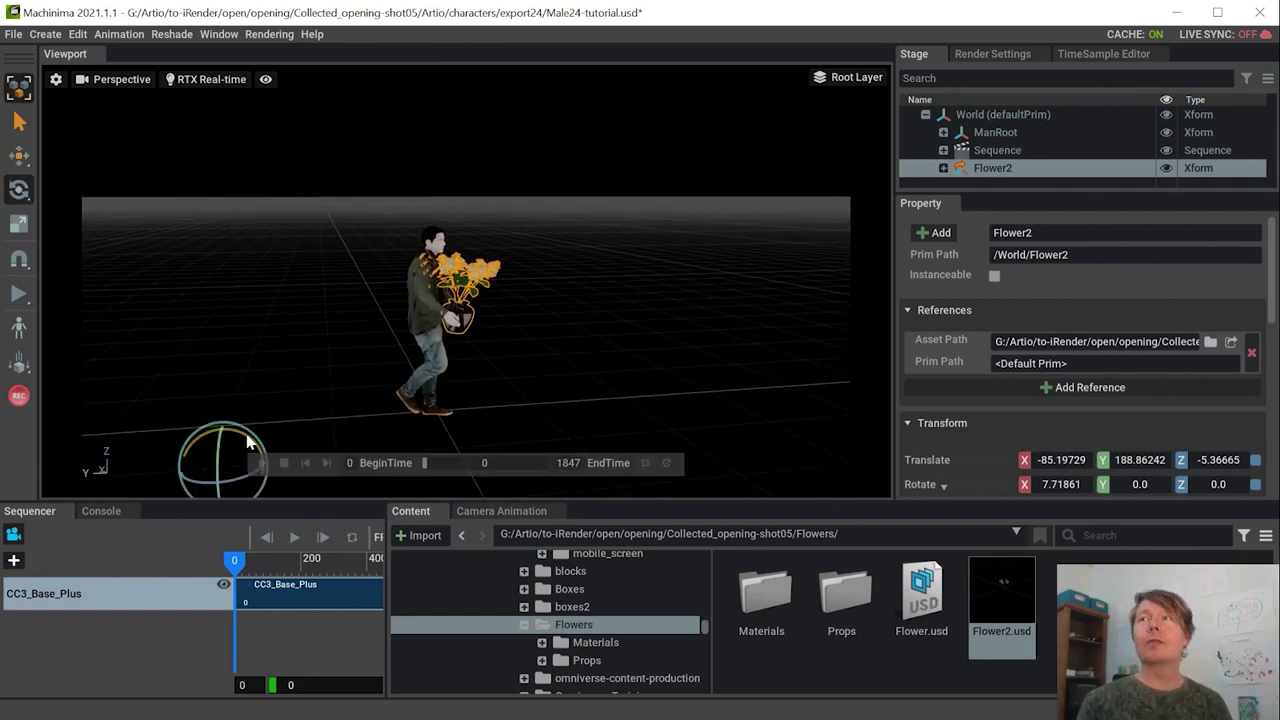
middle_click_drag(247, 442, 231, 372)
left_click_drag(234, 351, 194, 326)
key("w")
right_click_drag(457, 326, 613, 322)
left_click_drag(613, 322, 289, 326, "alt")
right_click_drag(289, 326, 134, 460)
left_click_drag(151, 375, 151, 376)
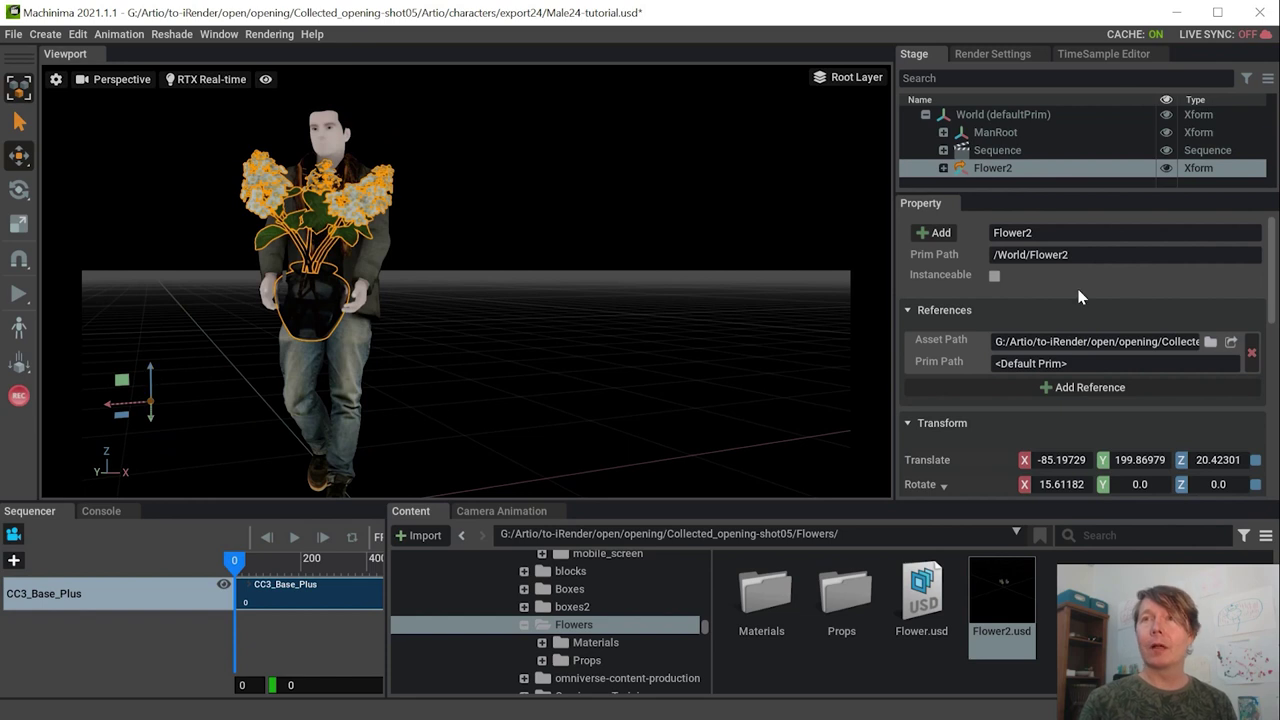
Widen SM_Vase04_33 inside Flower2 by setting its X and Y scale to 0.67892, and check its fit against the hands
left_click_drag(955, 192, 955, 319)
left_click(943, 168)
left_click(1028, 186)
scroll(1028, 418, "down", 5)
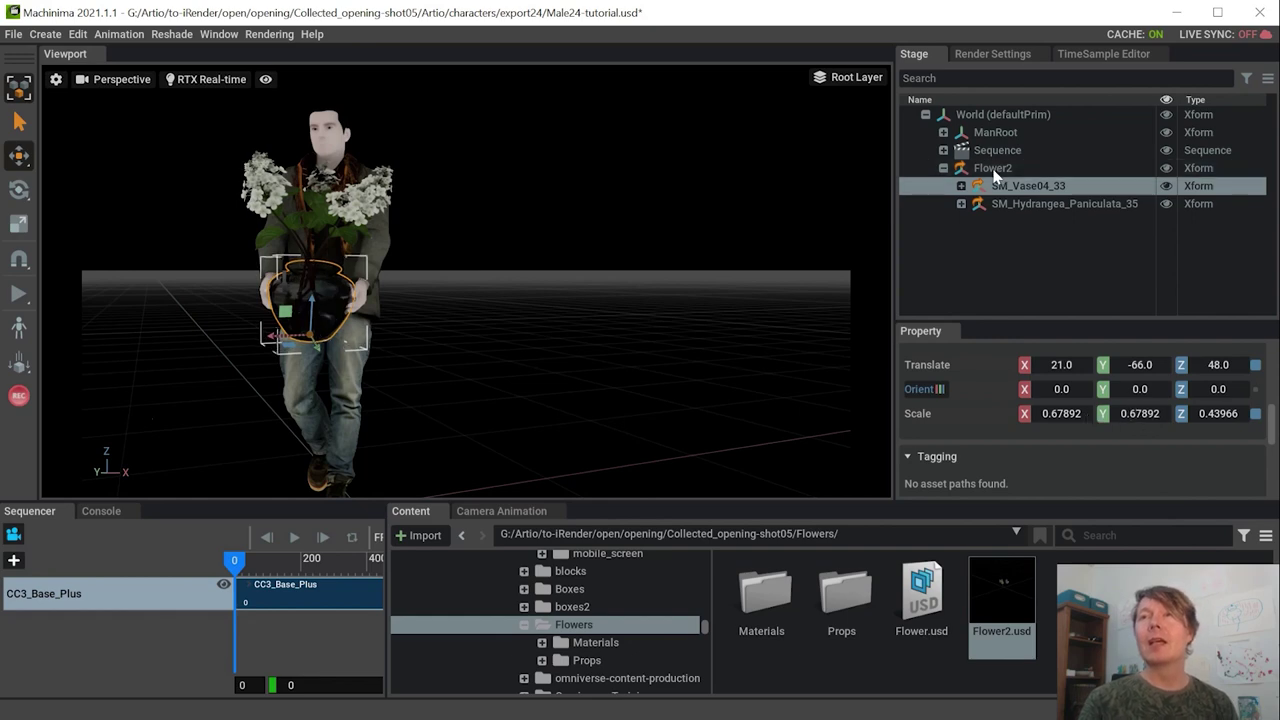
left_click(993, 168)
scroll(557, 363, "up", 5)
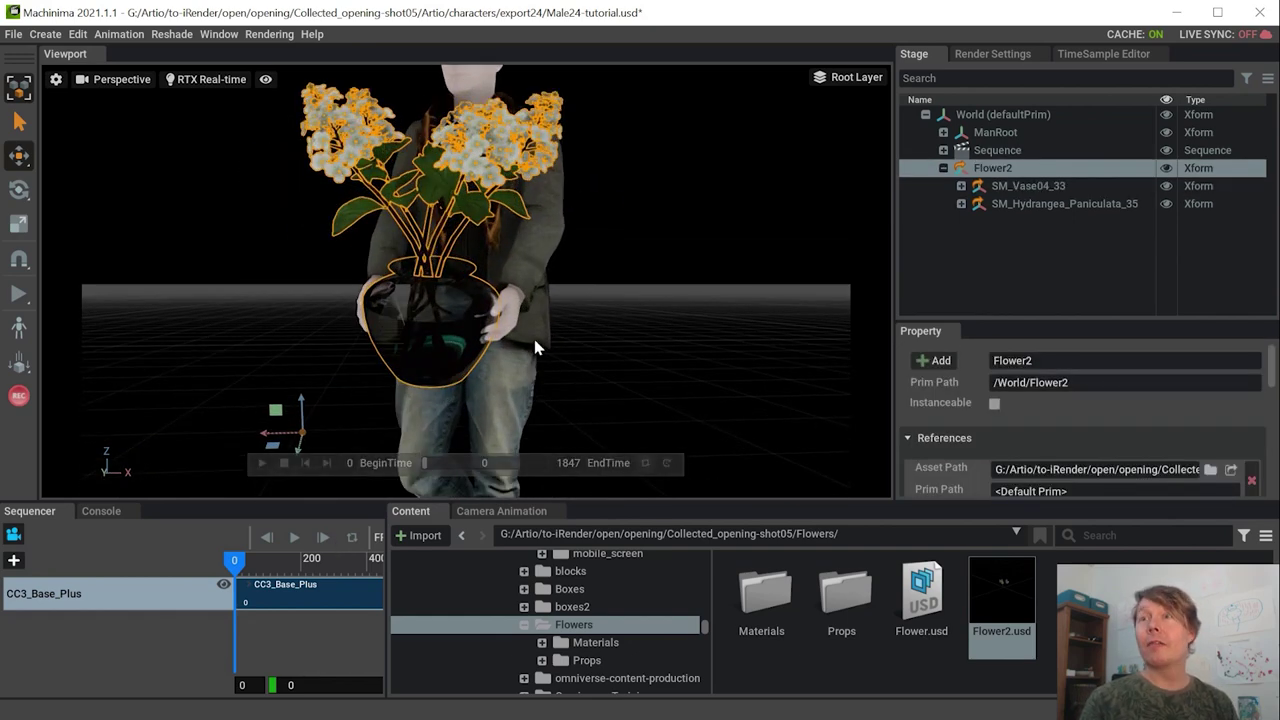
left_click_drag(534, 339, 436, 372, "alt")
scroll(467, 364, "down", 3)
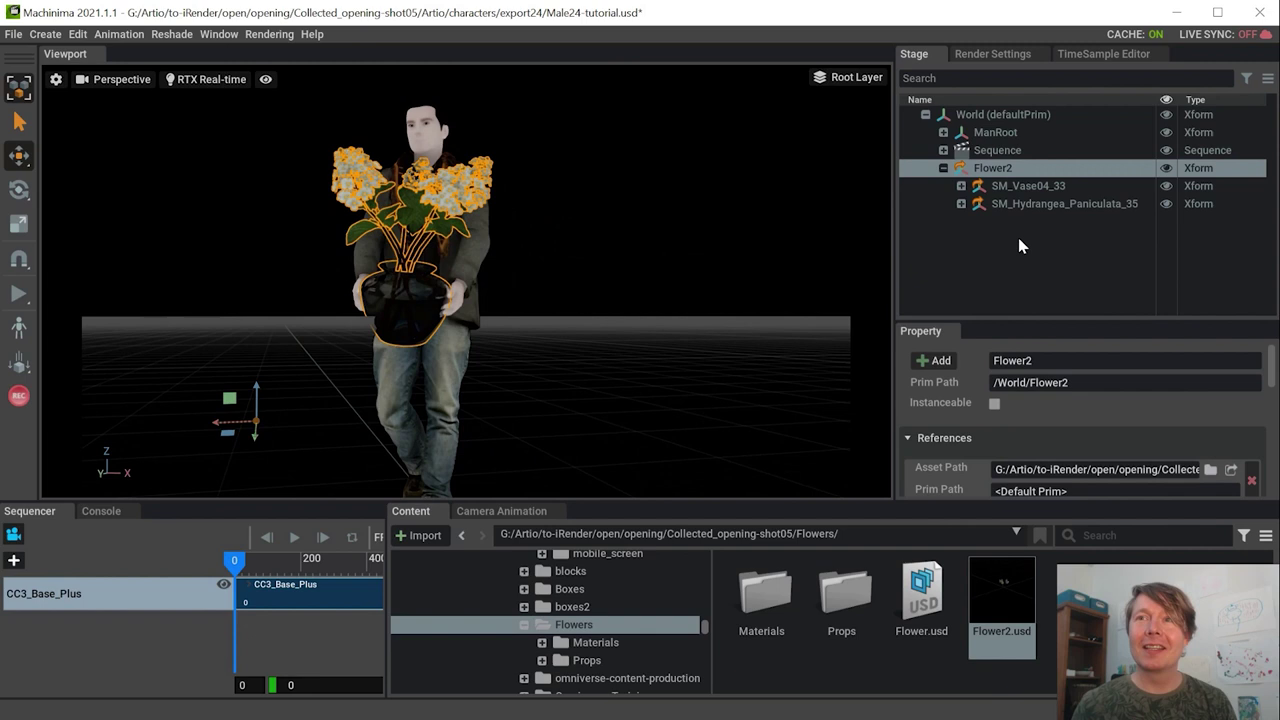
Expand ManRoot down to RL_BoneRoot, select that joint, and turn on skeleton display in the viewport
left_click(943, 168)
left_click(943, 132)
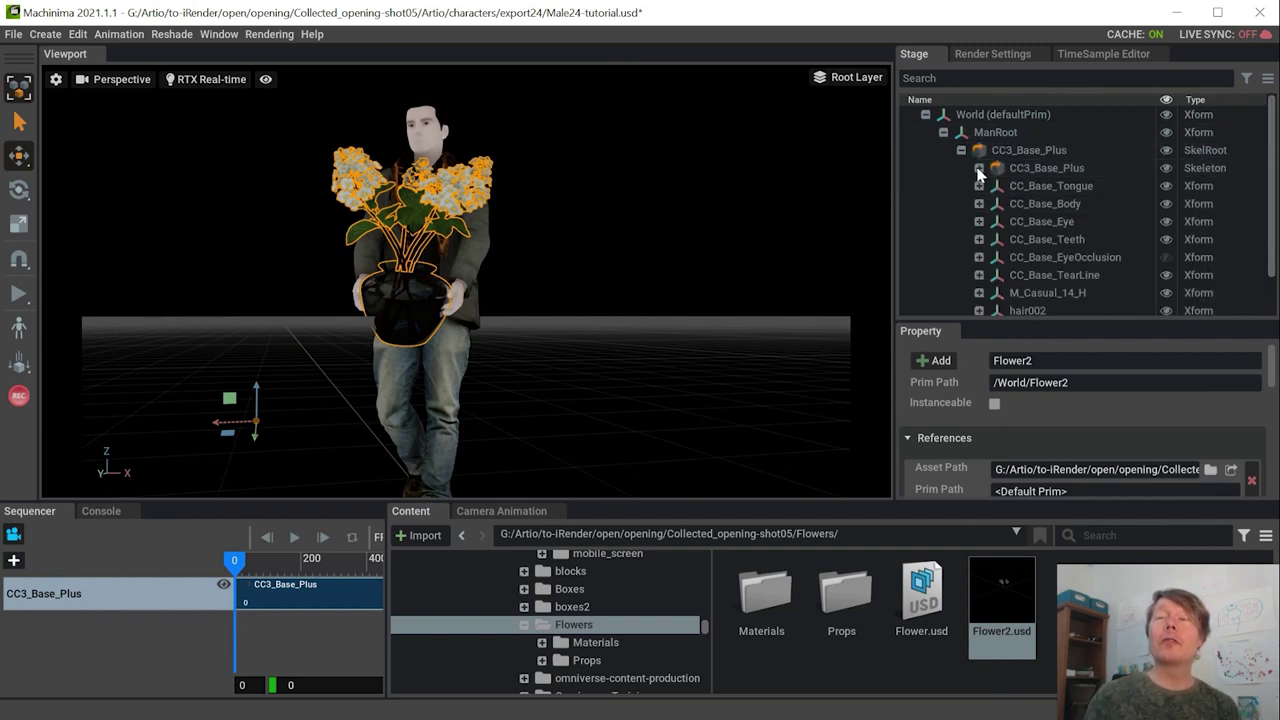
left_click(979, 168)
left_click(1059, 203)
left_click(265, 79)
mouse_move(330, 122)
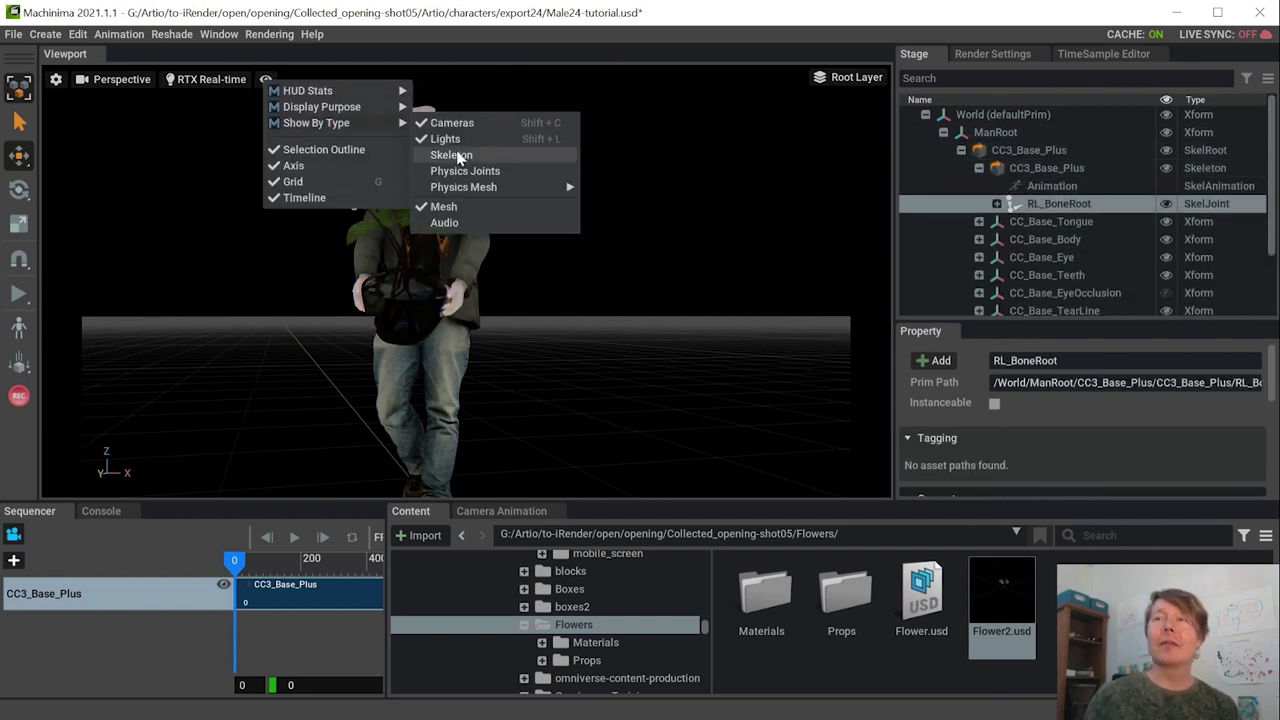
left_click(452, 155)
Expand the joint hierarchy from RL_BoneRoot through Hip, Waist and Spine01 to Spine02, and widen the name column to read the joint names
left_click(996, 203)
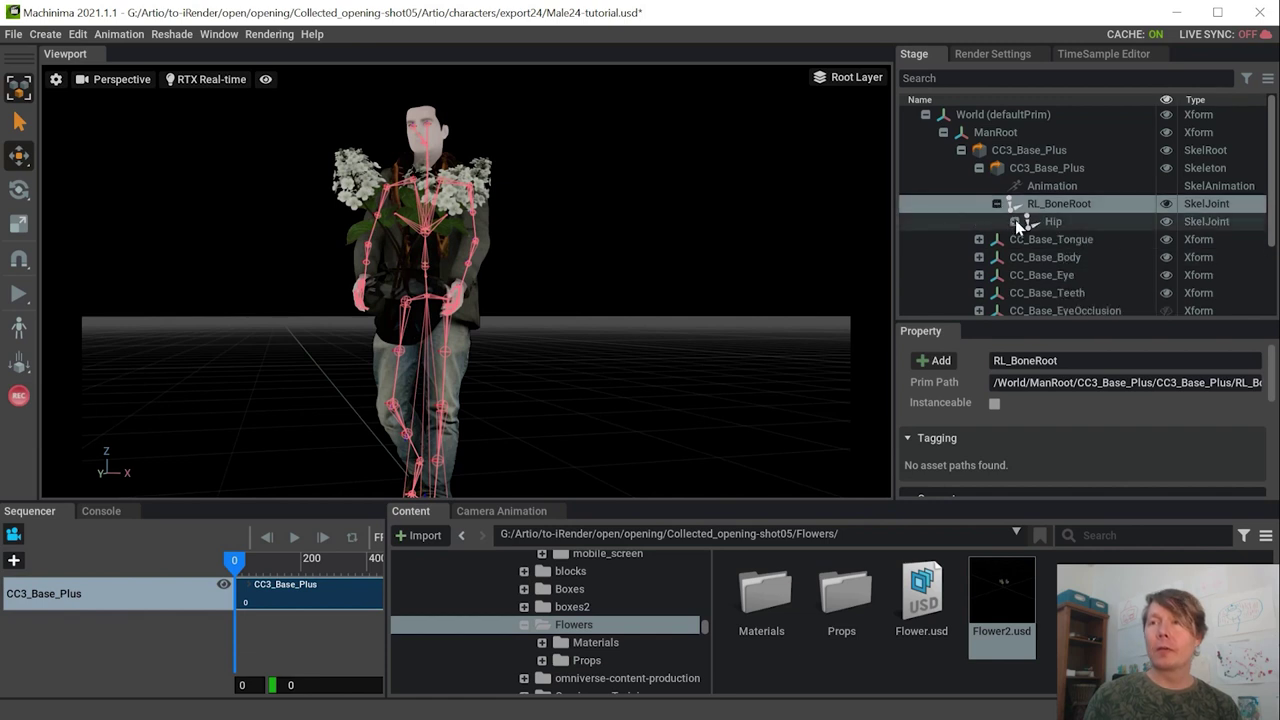
left_click(1015, 221)
left_click_drag(1055, 321, 1055, 476)
left_click(1033, 257)
left_click(1050, 275)
left_click(1068, 293)
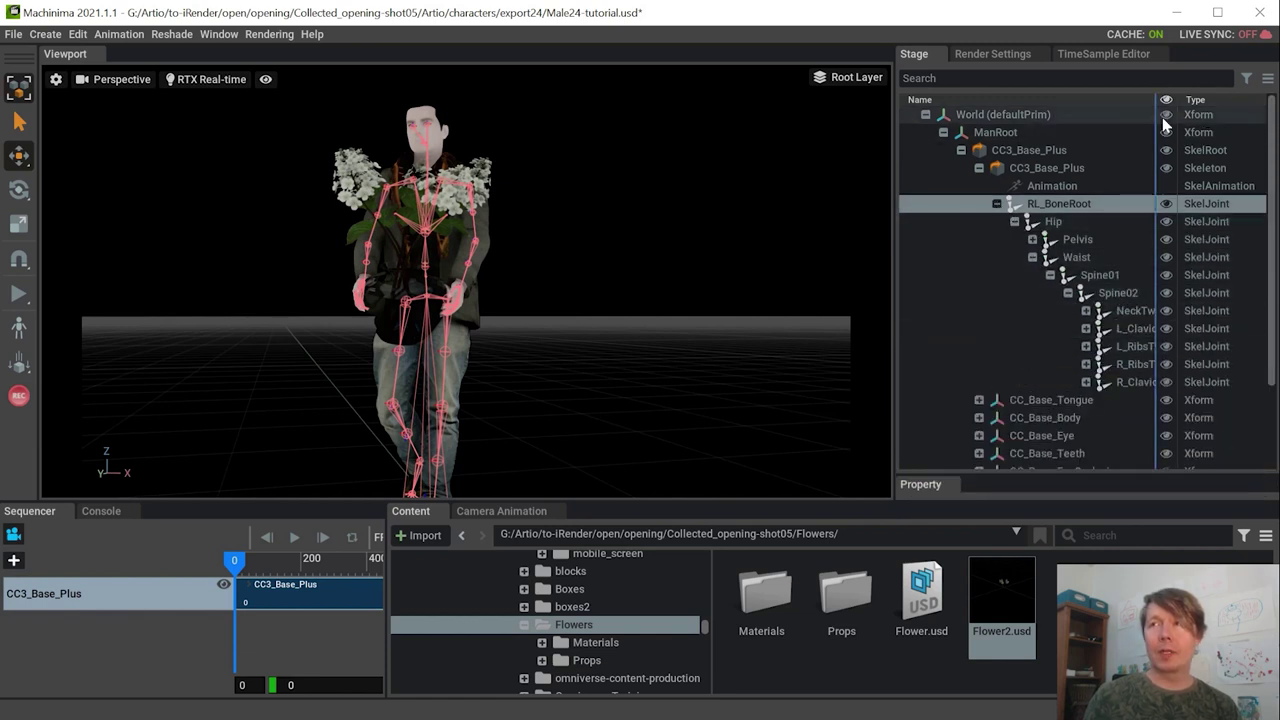
left_click_drag(1179, 103, 1237, 103)
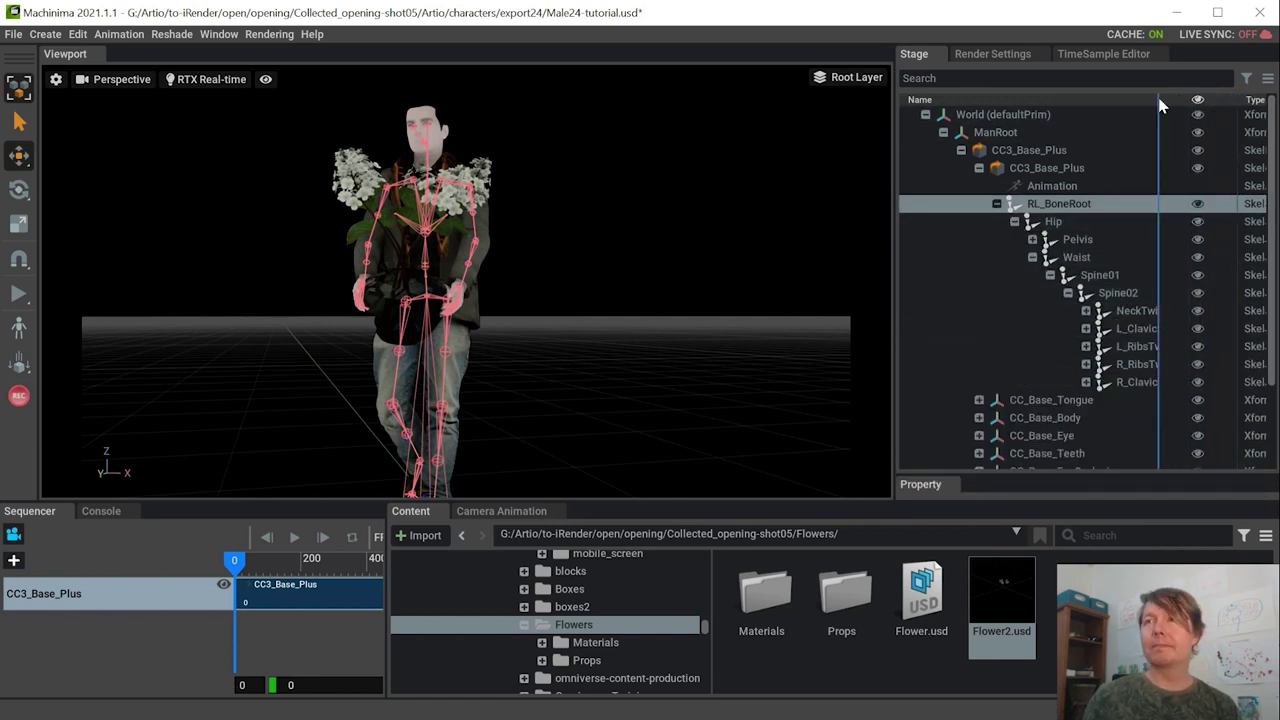
left_click_drag(1160, 105, 1207, 105)
left_click(1140, 364)
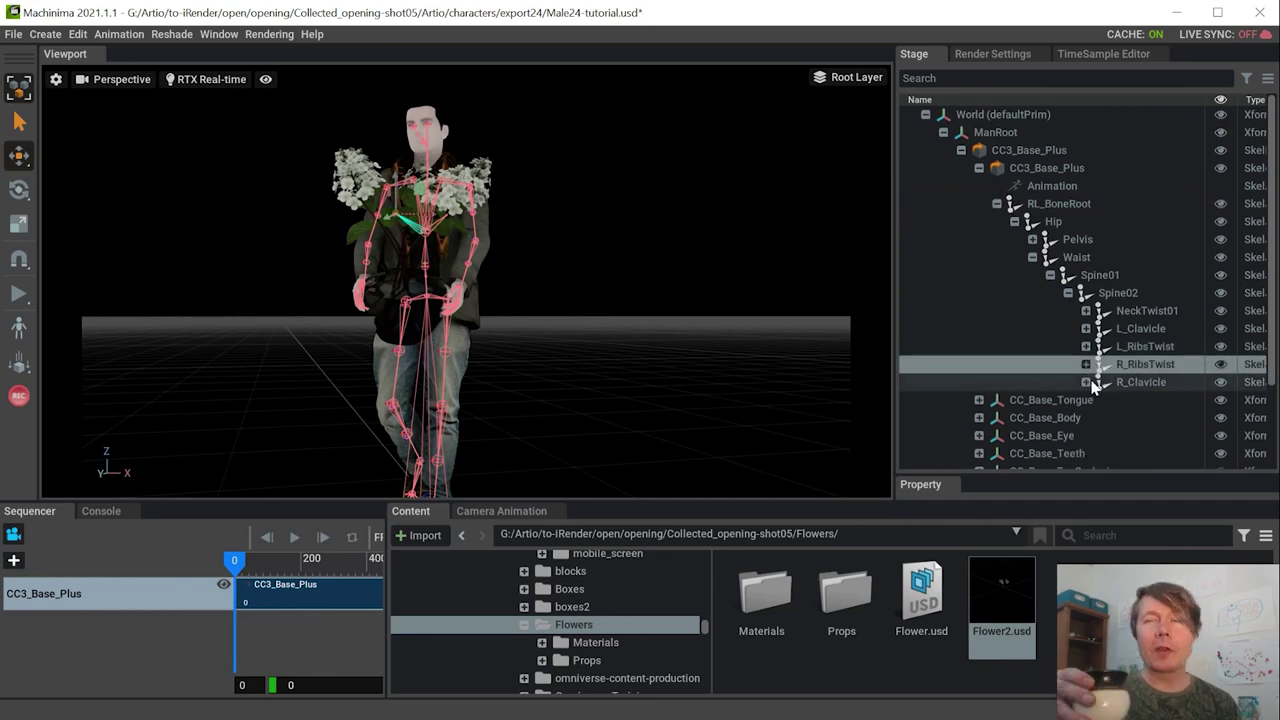
Expand R_Clavicle, R_Upperarm and R_Forearm, select the right hand joint and frame it in the view
left_click(1086, 382)
scroll(1151, 399, "down", 3)
left_click(1103, 240)
left_click(1121, 258)
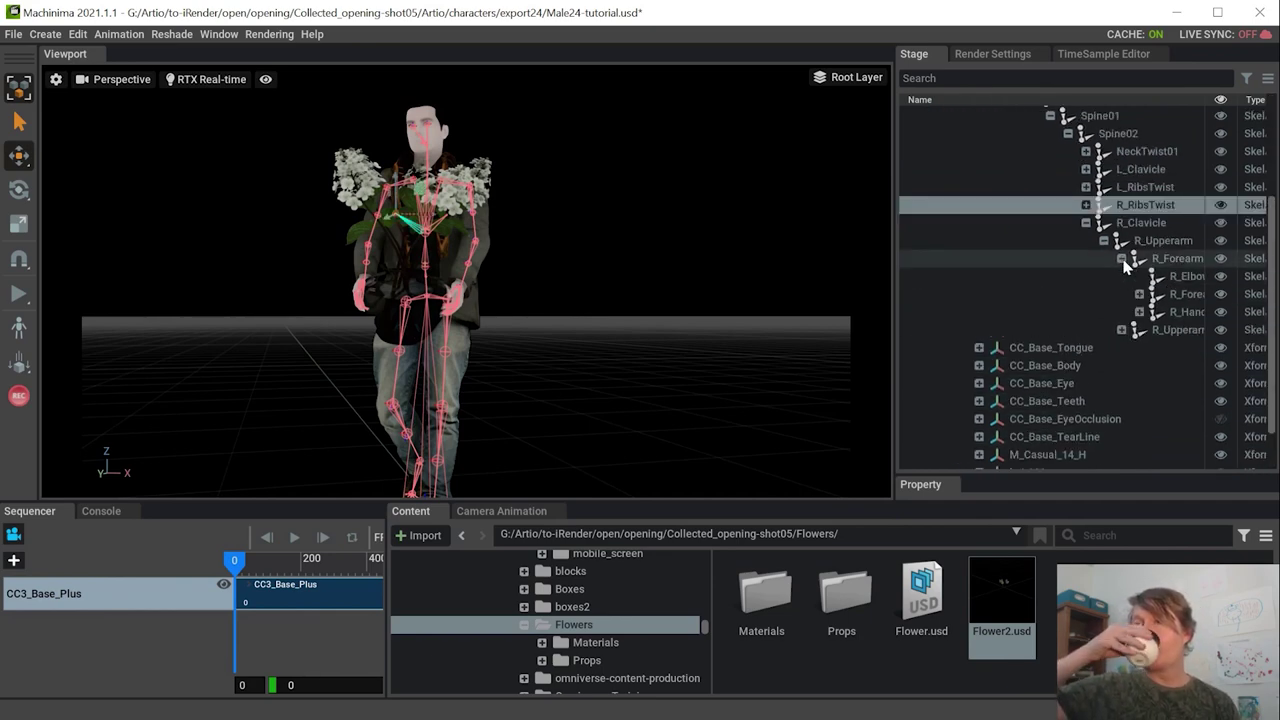
left_click(1135, 312)
key("f")
left_click_drag(368, 336, 505, 300, "alt")
left_click_drag(1271, 270, 1271, 305)
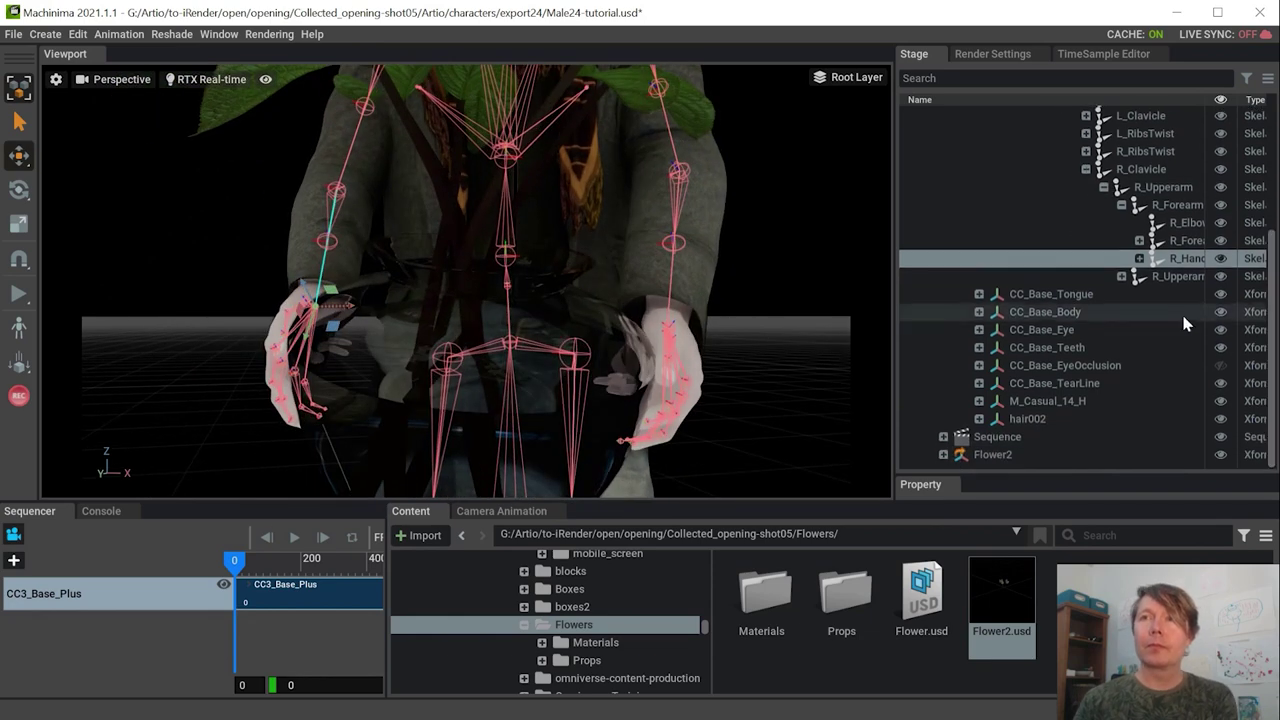
Add Flower2 to the selection with the right hand joint and apply a Transform Constraint to the pair
left_click(998, 455)
left_click(117, 34)
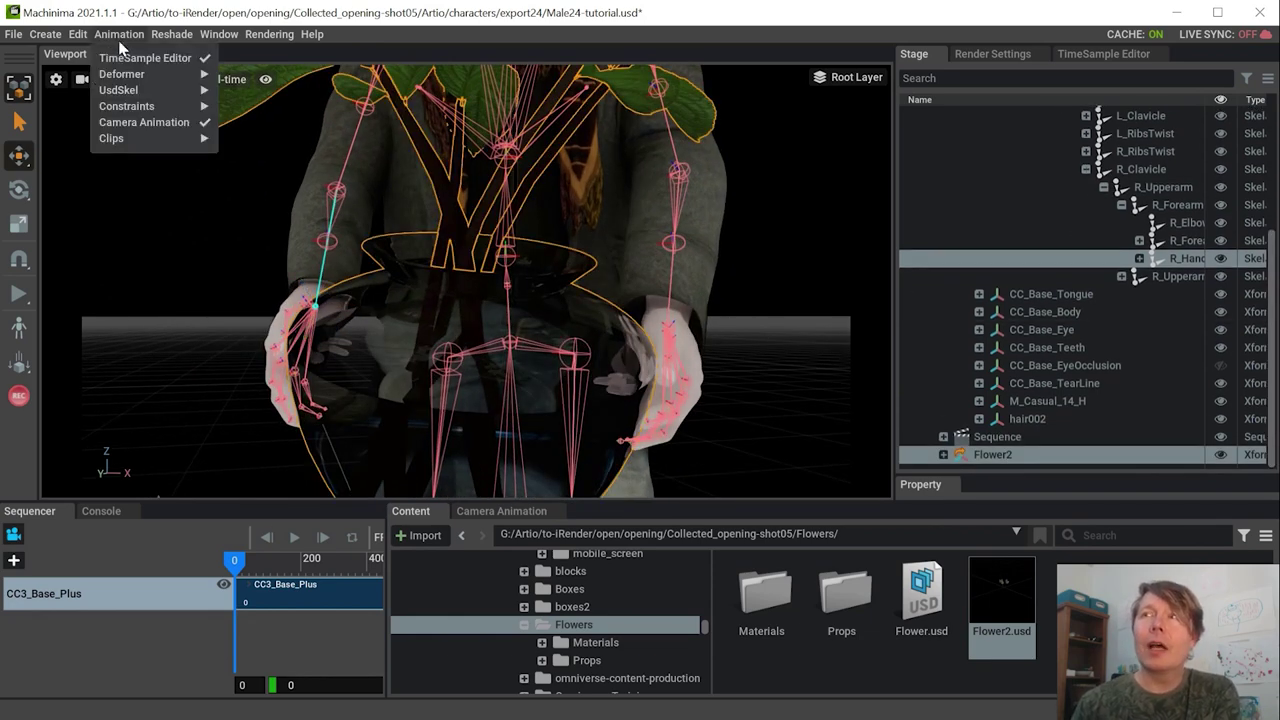
mouse_move(125, 108)
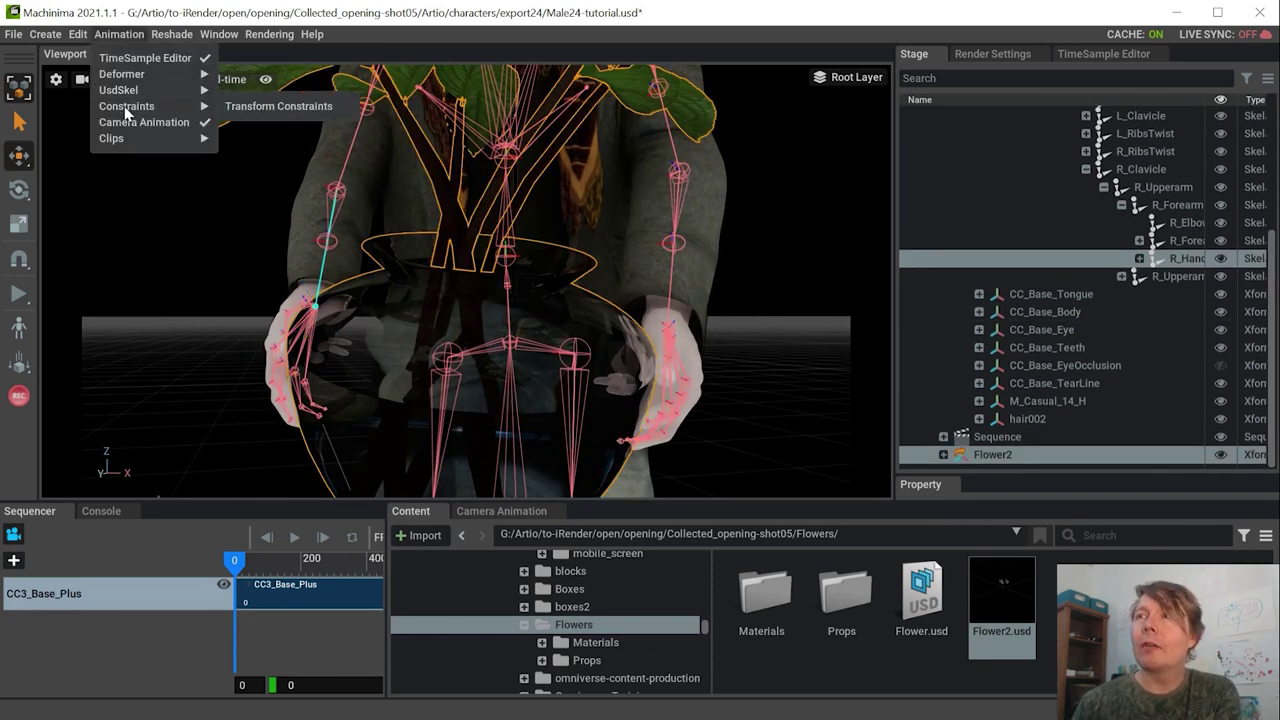
left_click(257, 108)
scroll(491, 286, "down", 10)
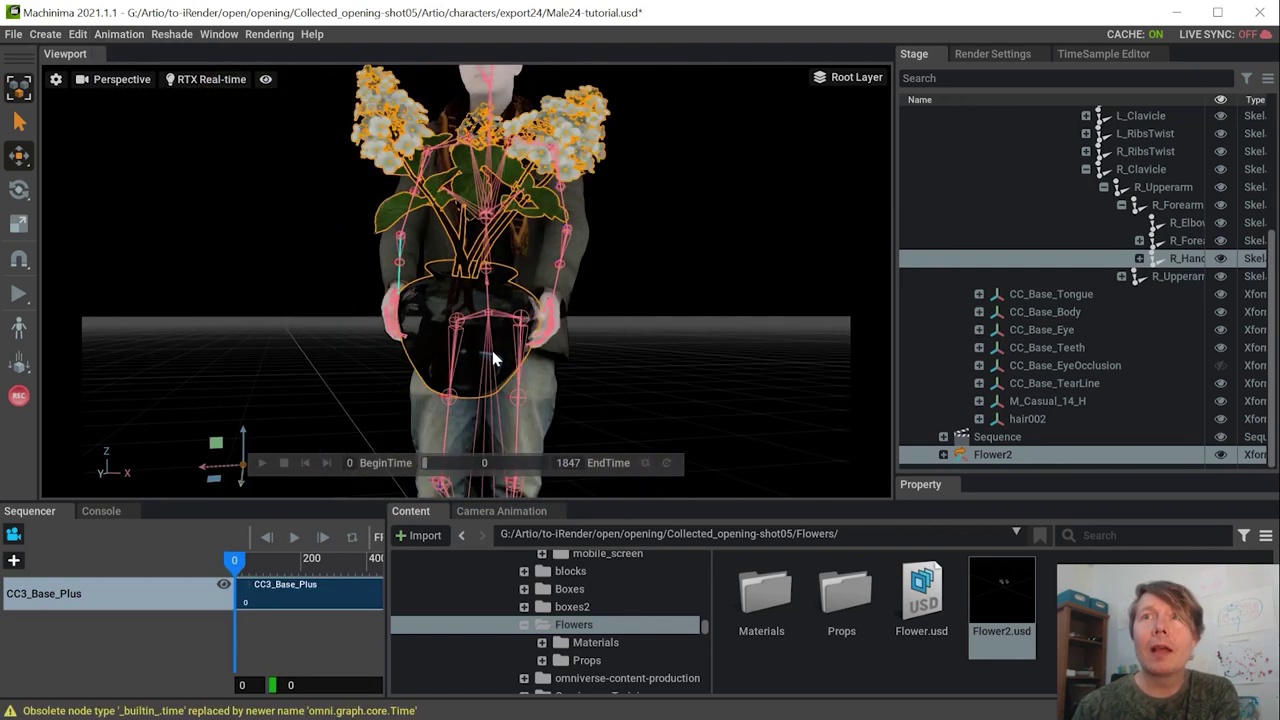
scroll(493, 358, "down", 1)
mouse_move(229, 563)
left_mouse_down()
mouse_move(276, 563)
mouse_move(230, 566)
left_mouse_up()
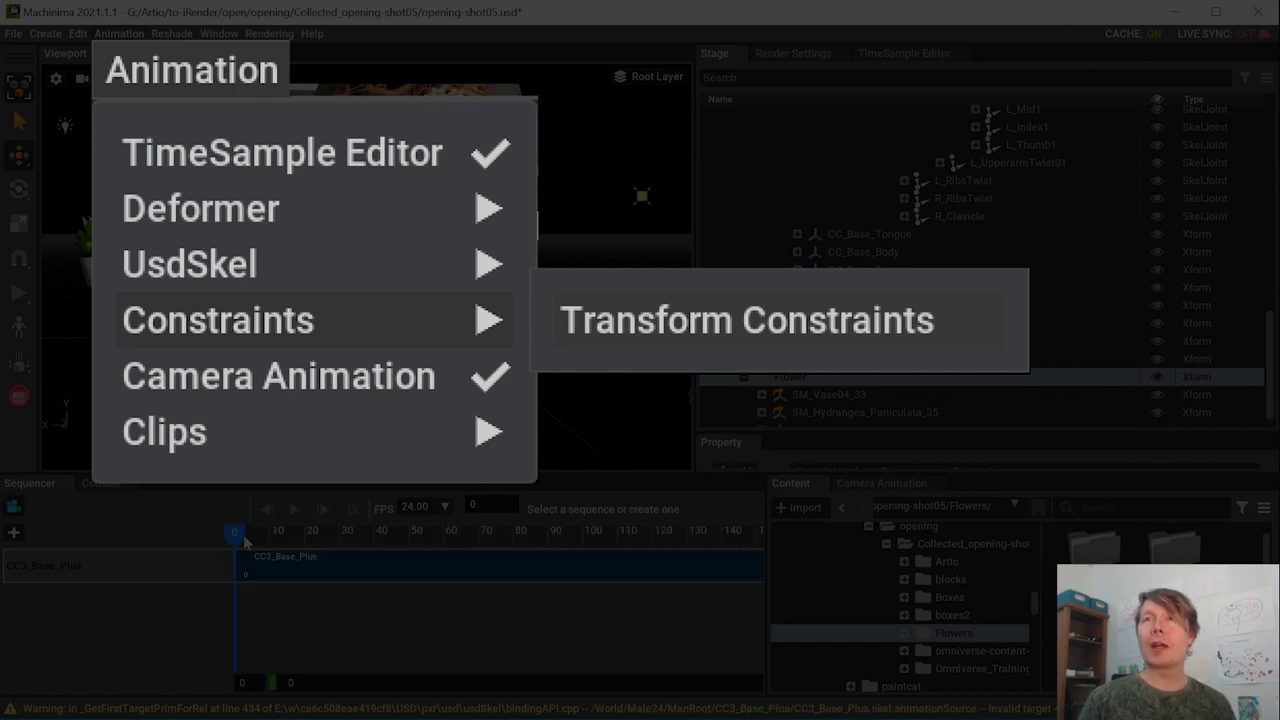
Rewind the opening-shot05 scene to frame 0, look through its Camera, and turn off skeleton display
left_click_drag(276, 542, 189, 547)
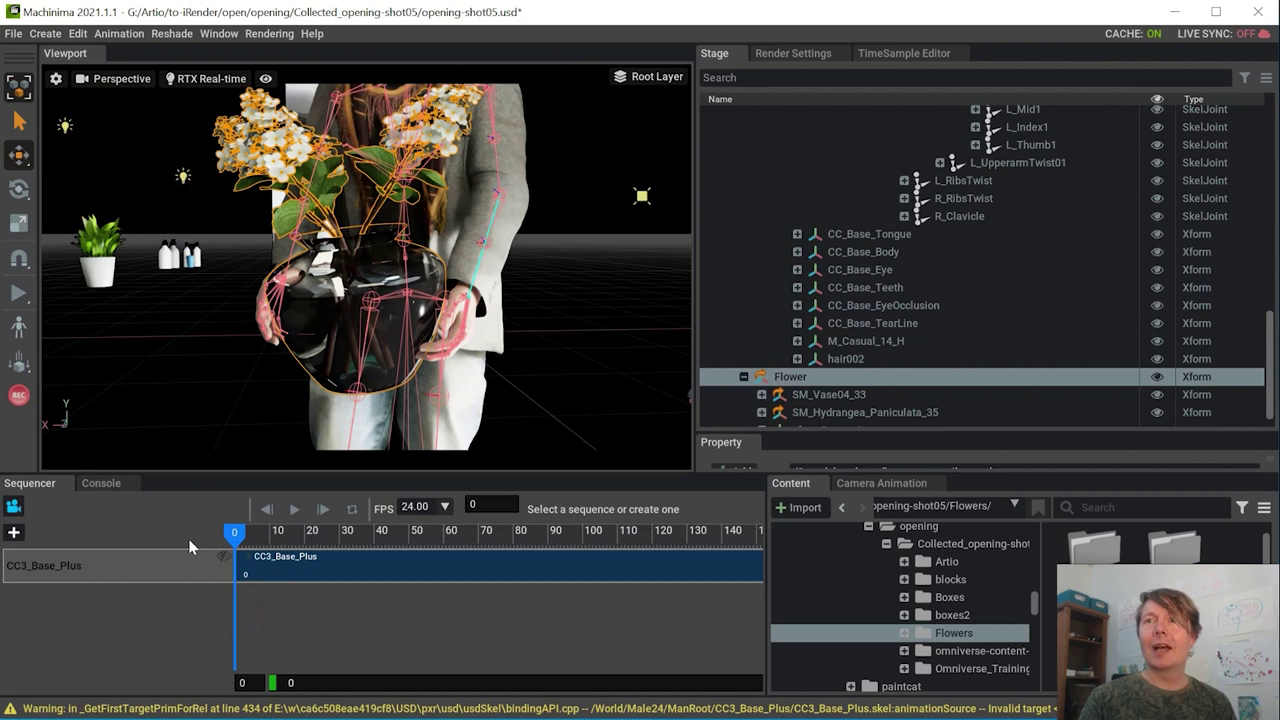
left_click(122, 79)
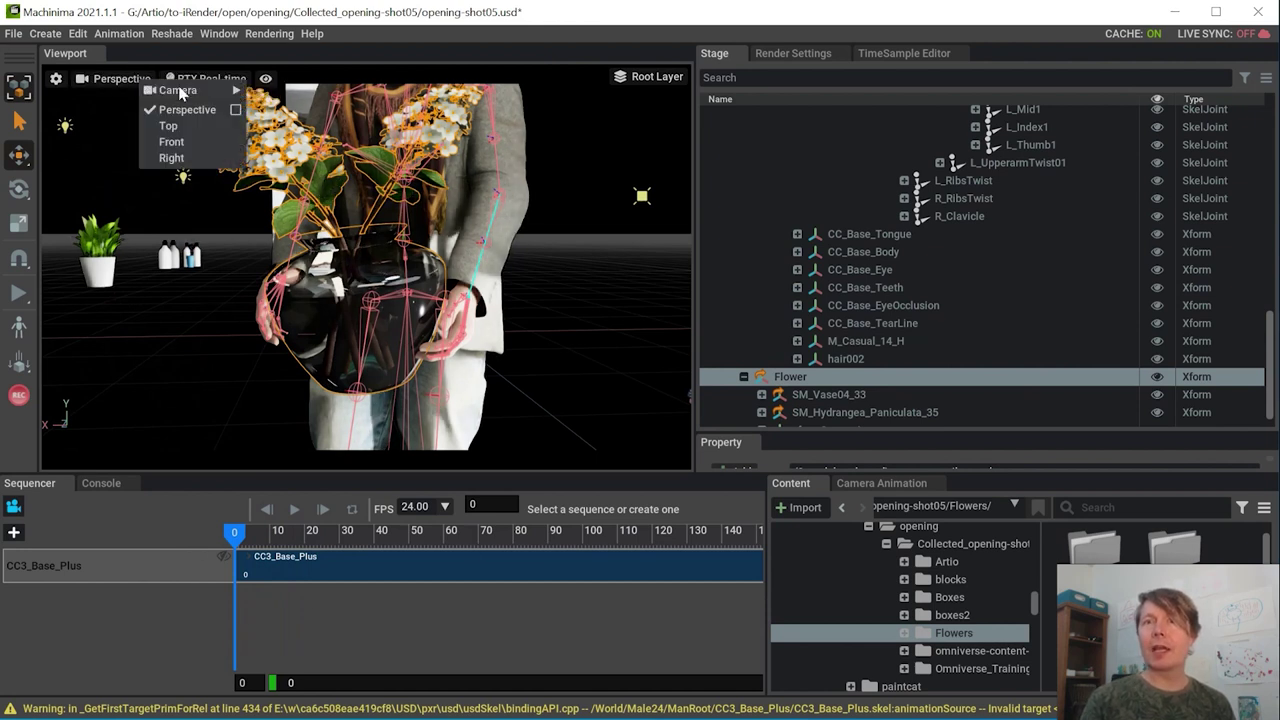
mouse_move(178, 89)
left_click(288, 93)
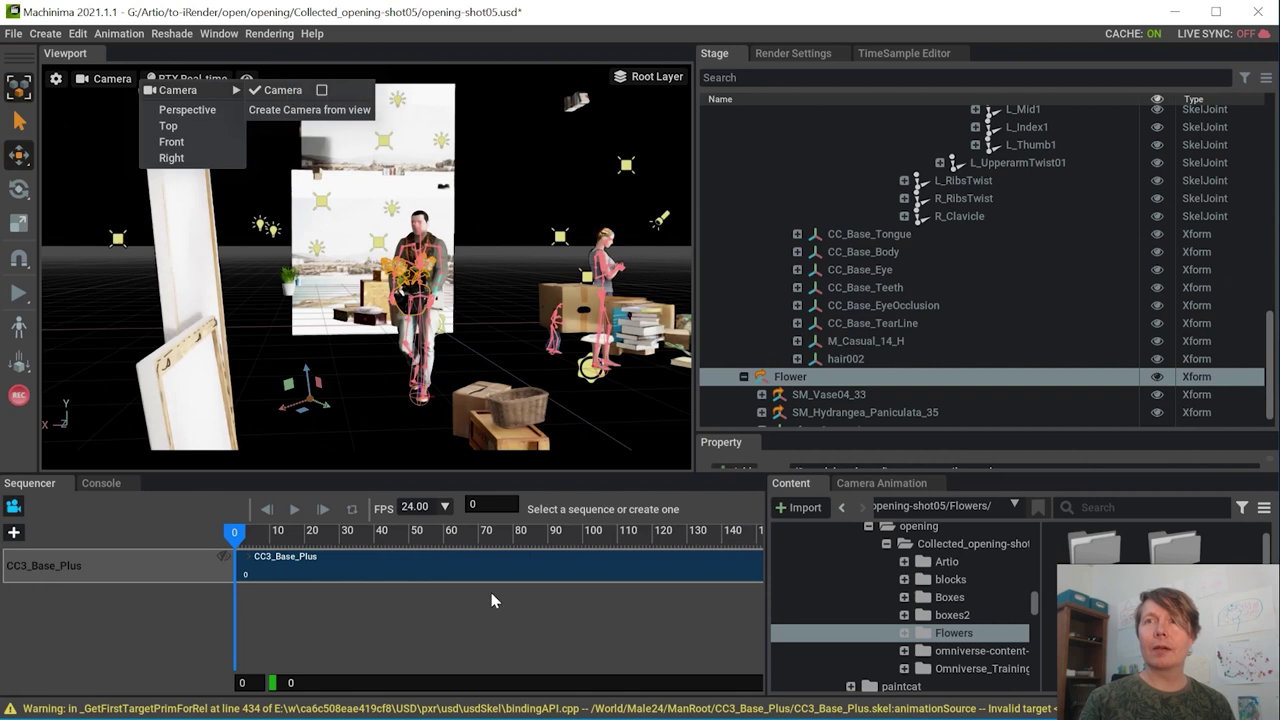
left_click(246, 78)
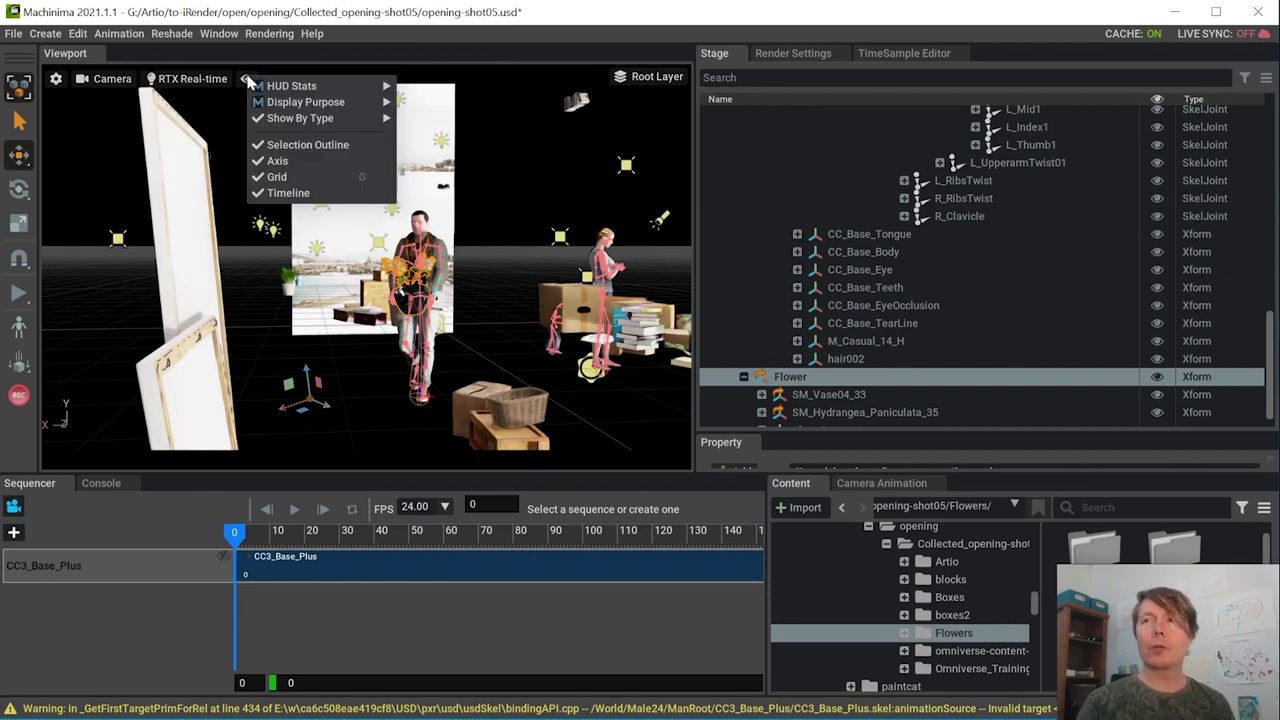
mouse_move(298, 120)
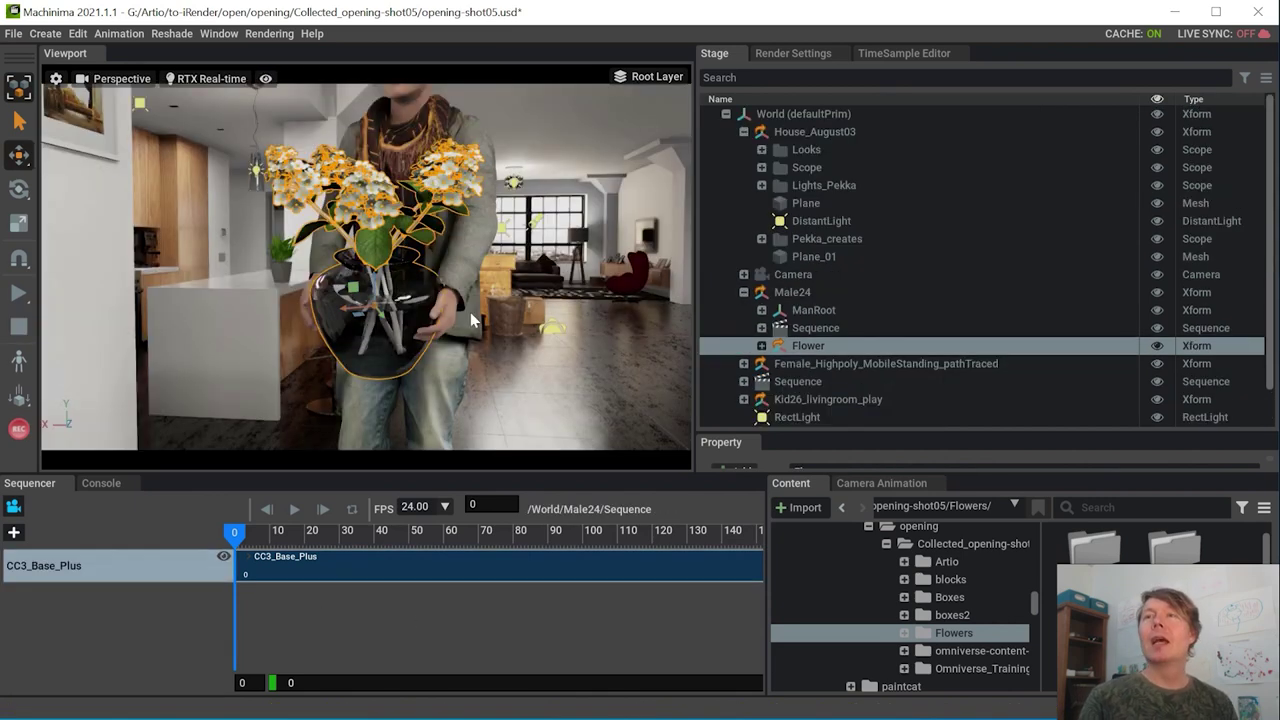
Play the start of the walk to check that the vase follows the hands, and rewind to frame 0
scroll(470, 312, "down", 5)
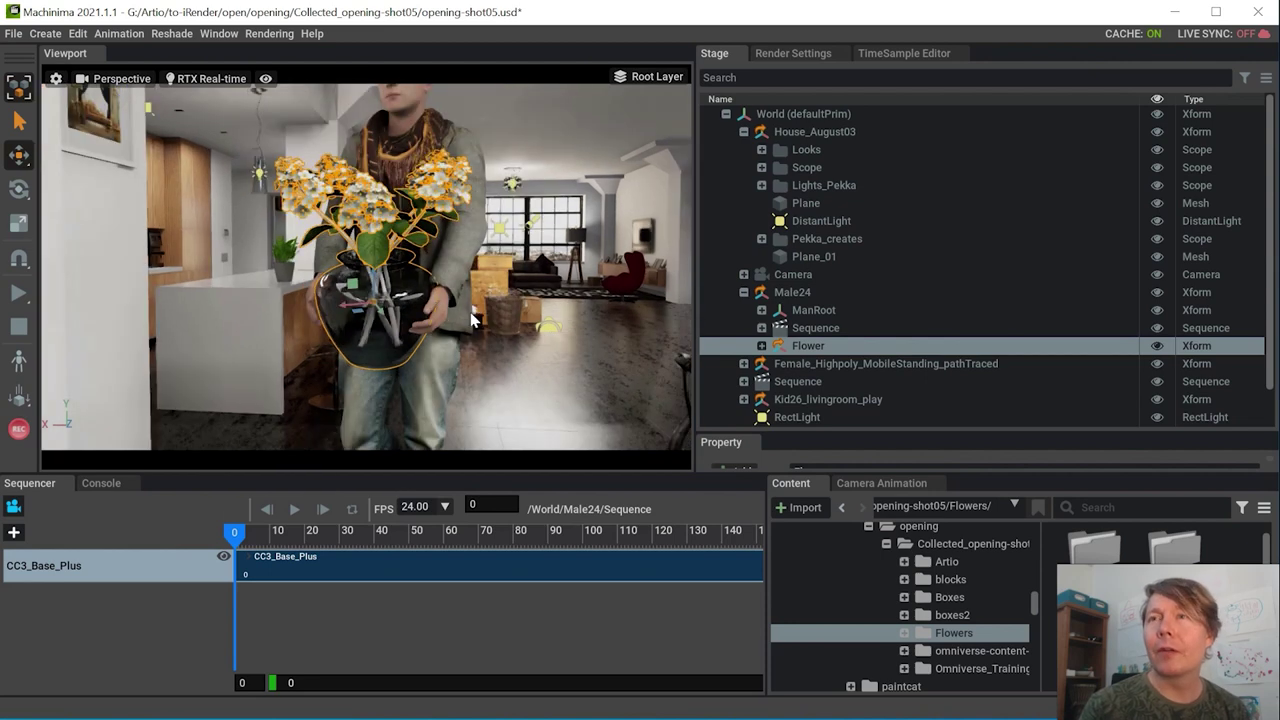
left_click(295, 509)
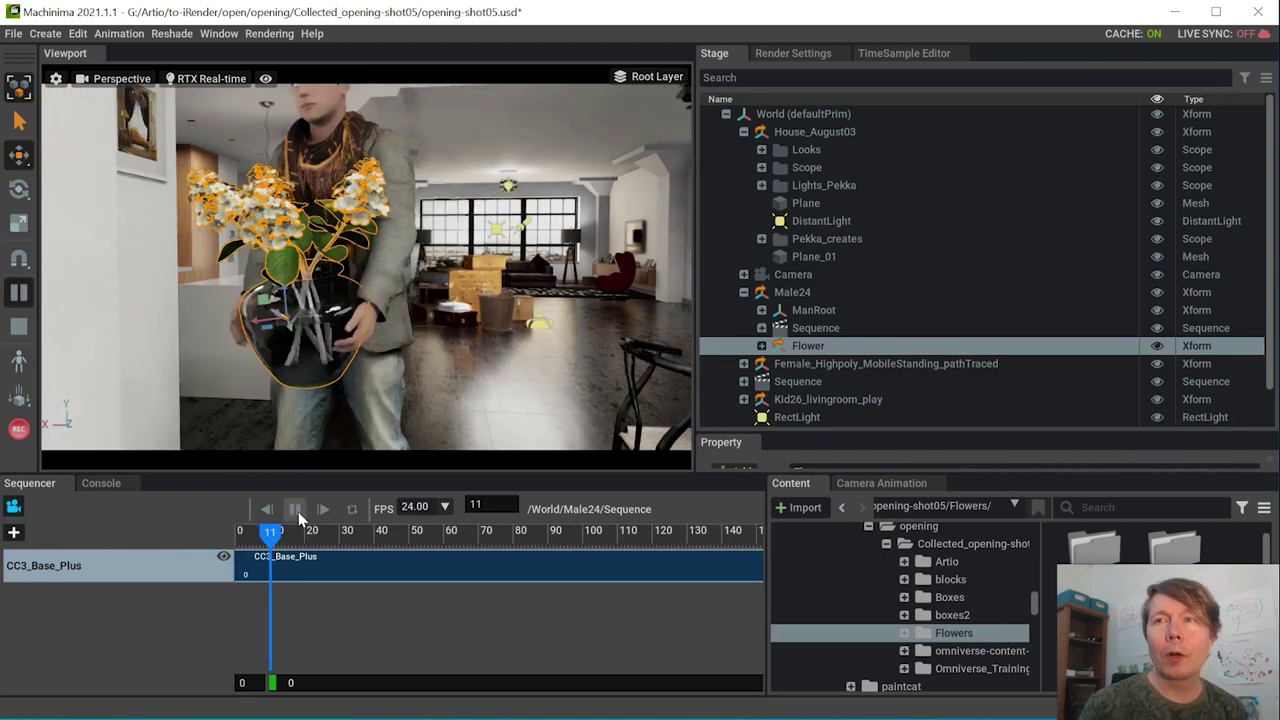
left_click(240, 540)
left_click_drag(240, 540, 232, 540)
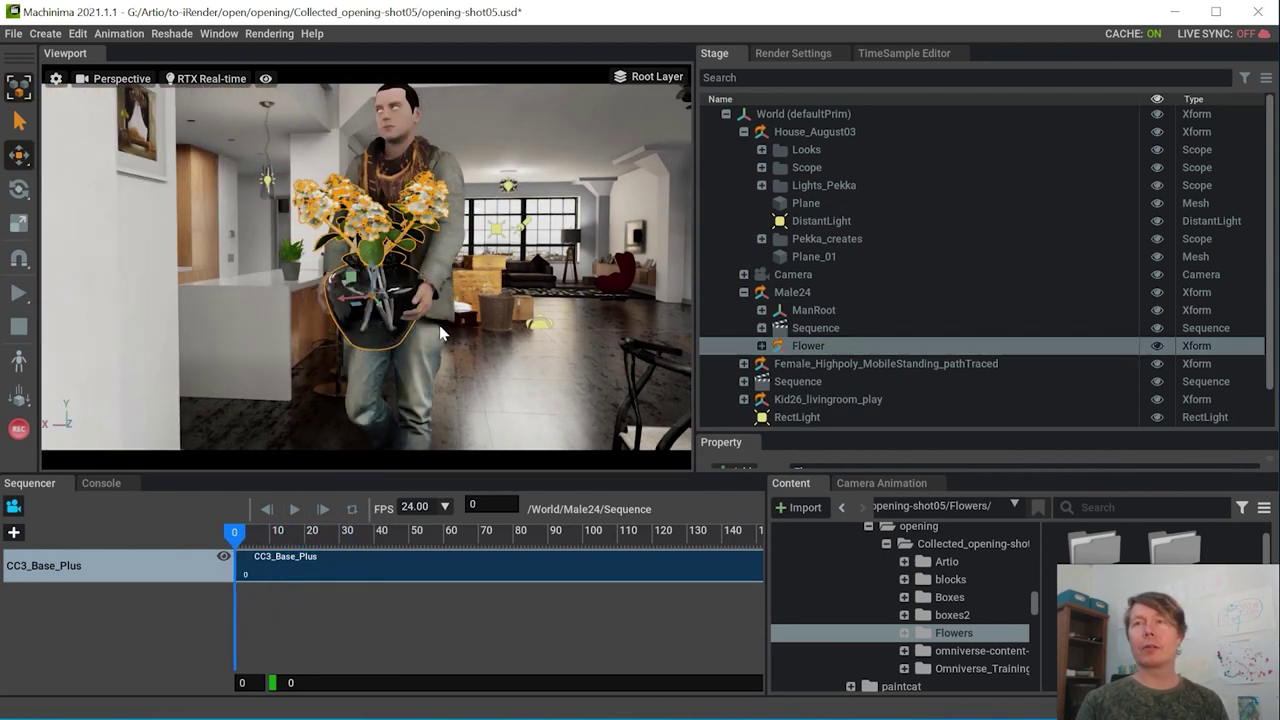
Try to move Male24 sideways in the room, play the sequence to test the new position, and rewind to frame 0
left_click(792, 292)
key("f")
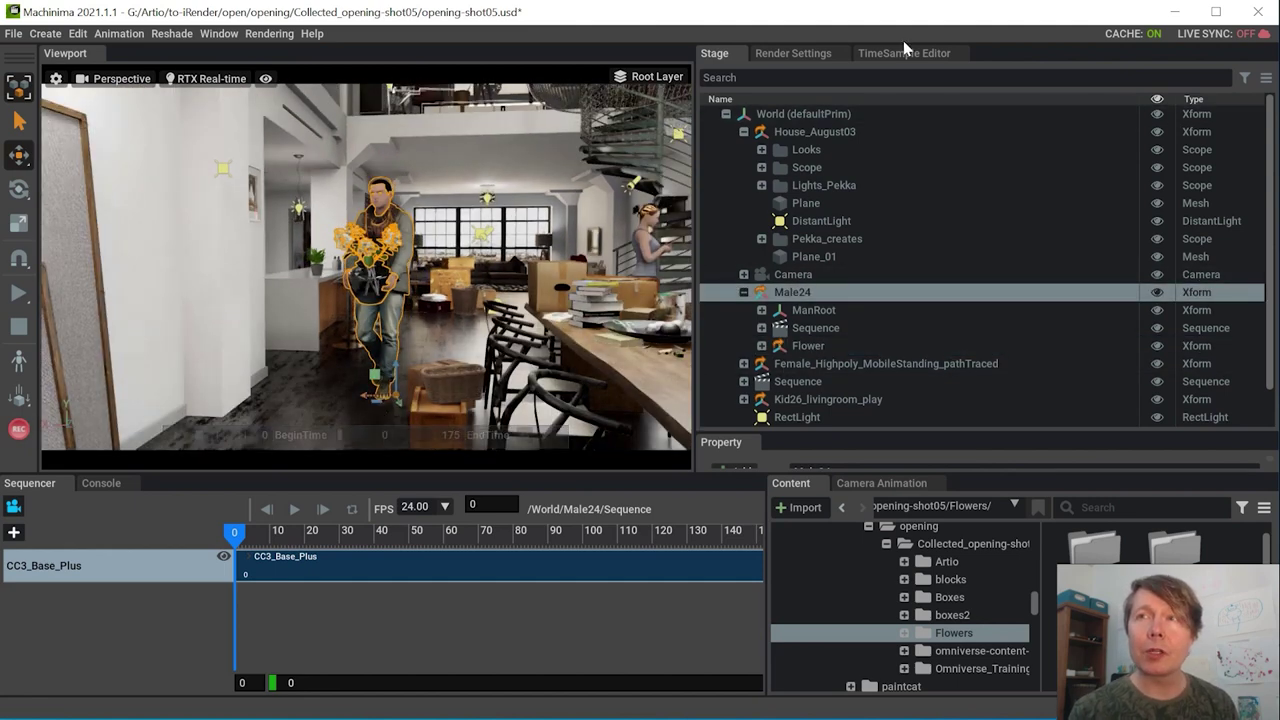
left_click(903, 53)
left_click(714, 53)
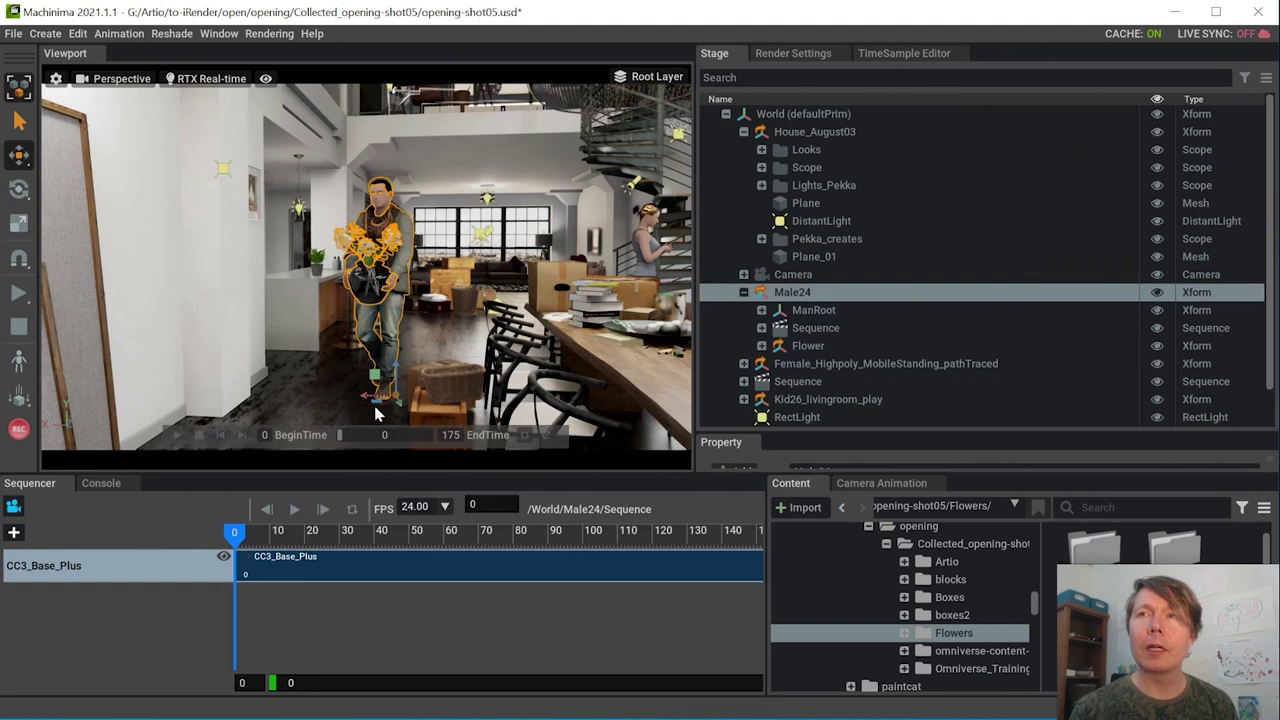
left_click_drag(356, 406, 439, 405)
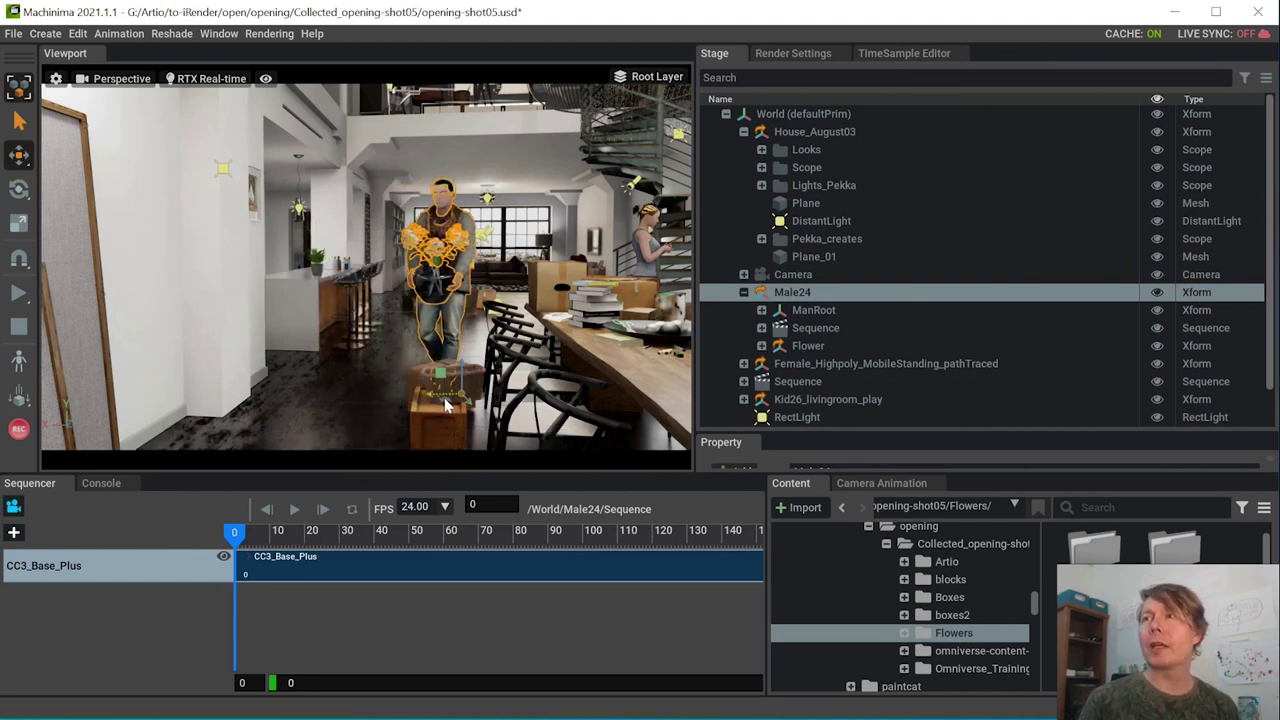
left_click(294, 509)
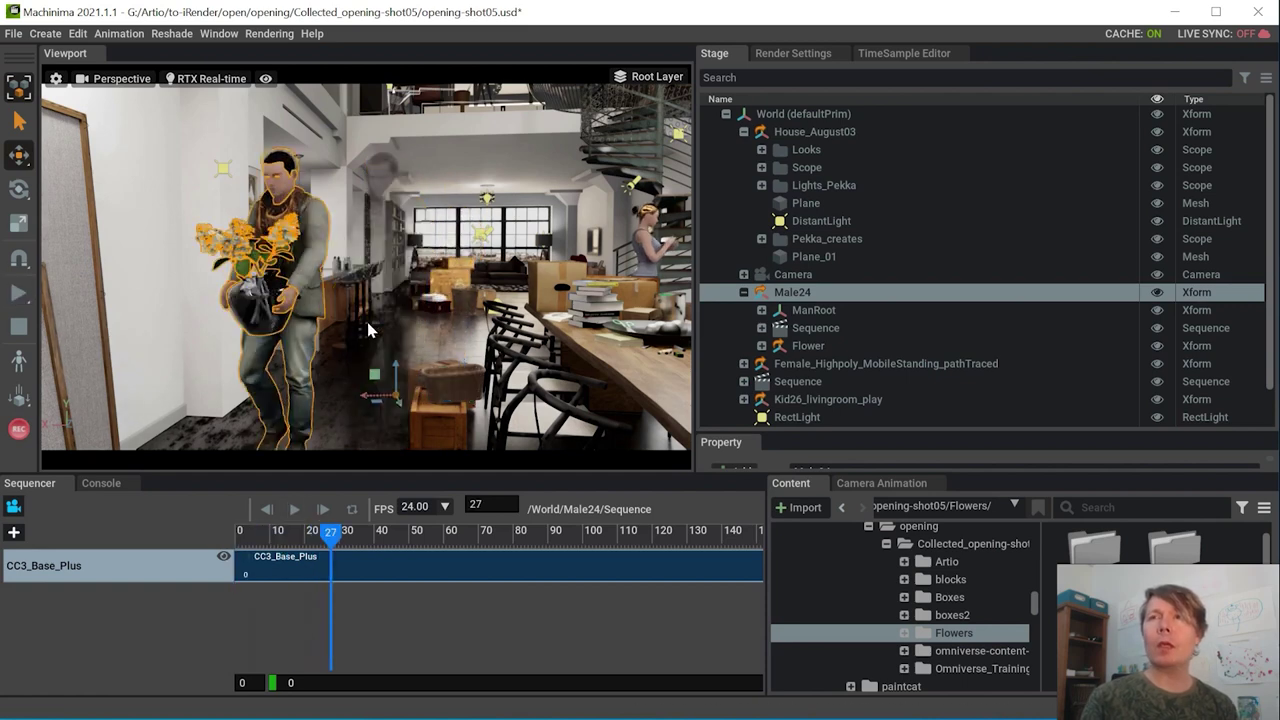
left_click_drag(324, 535, 200, 537)
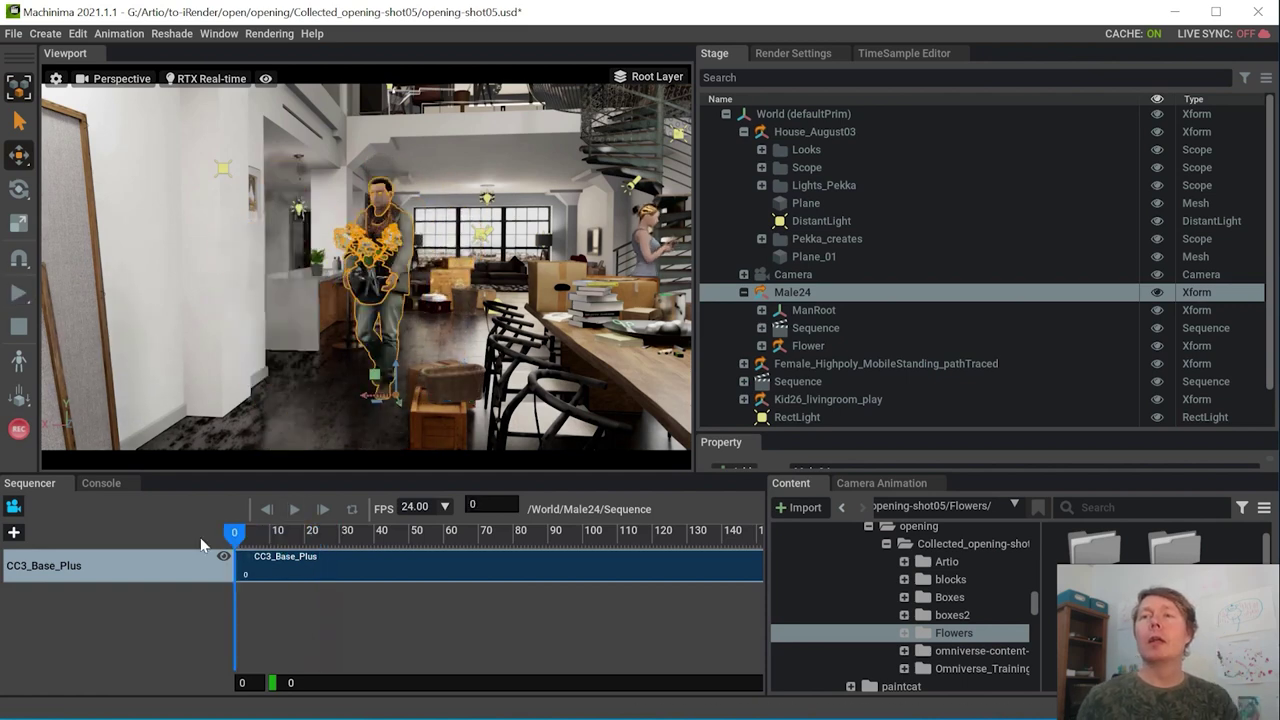
Switch the viewport to the scene's Camera and play the walking sequence through it
left_click(147, 80)
mouse_move(176, 90)
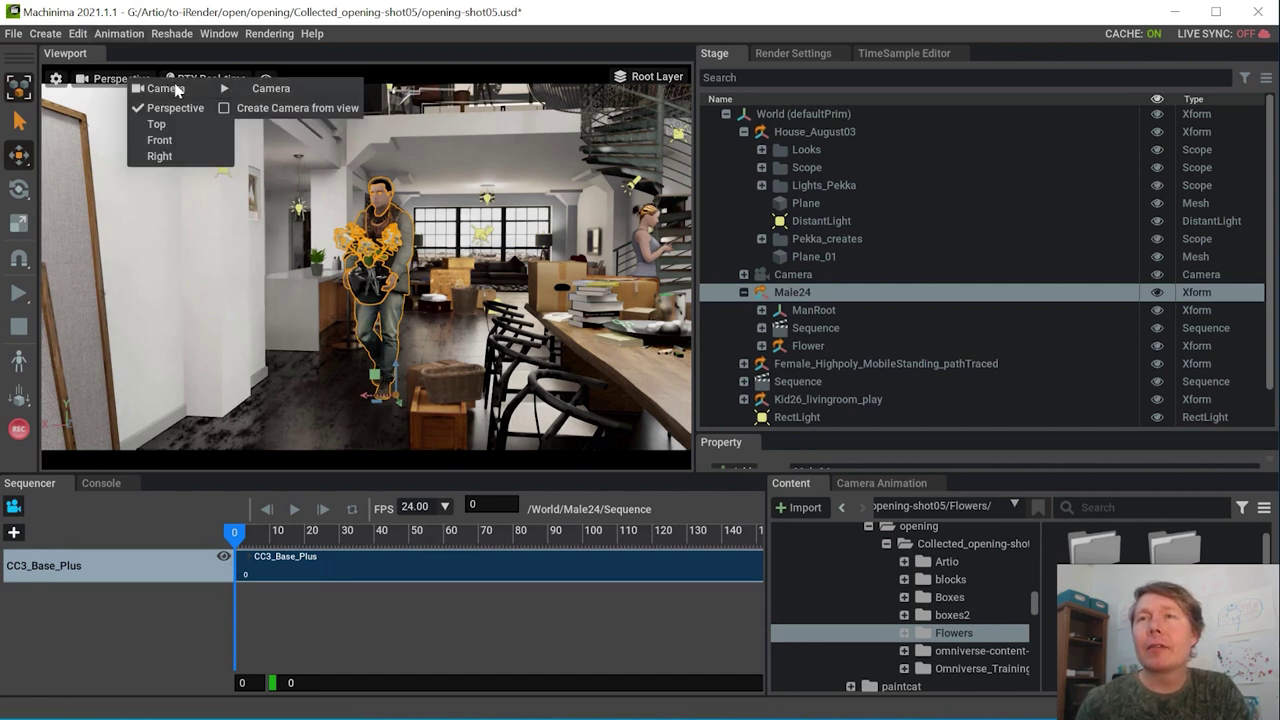
left_click(284, 90)
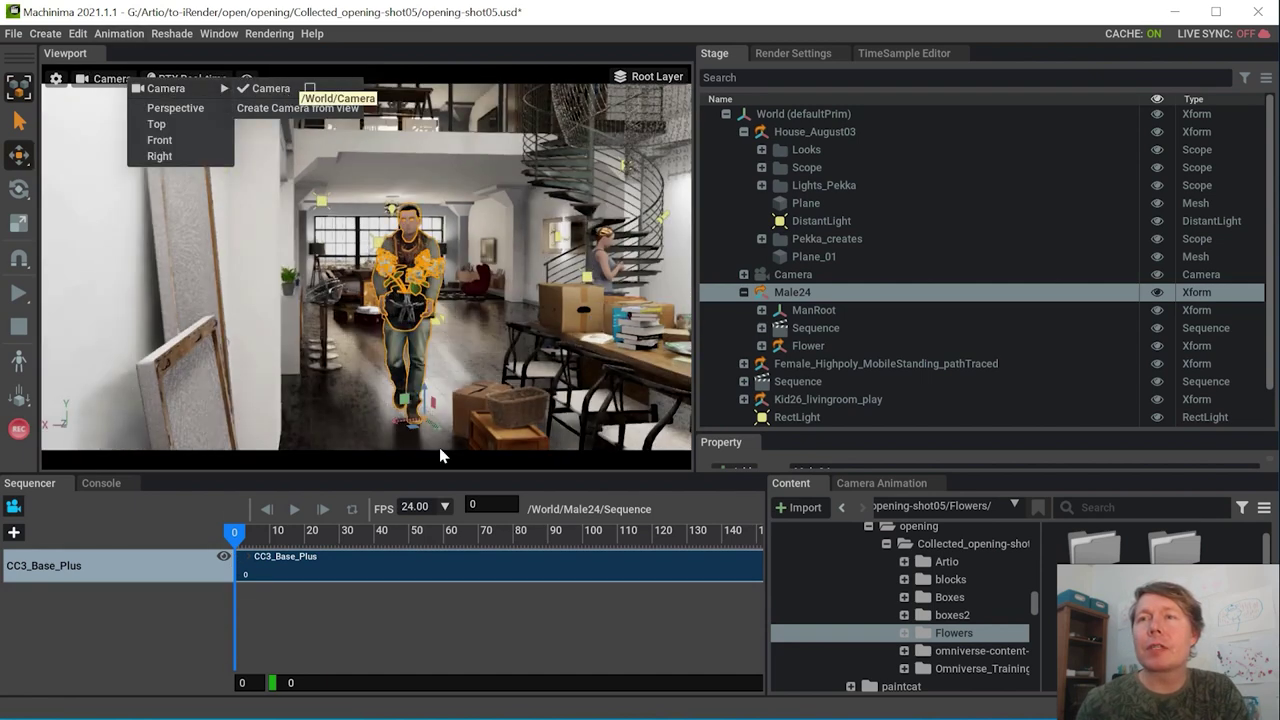
left_click(294, 509)
left_click(294, 509)
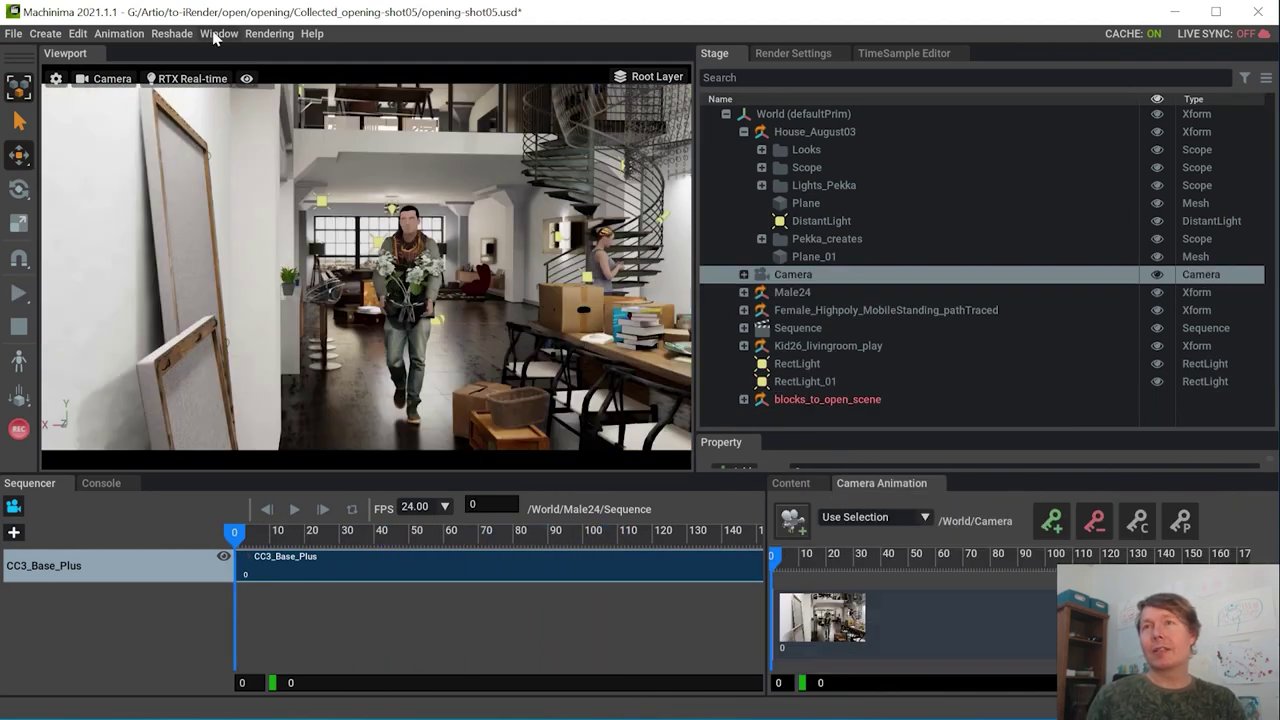
Search the extensions for "camera" to check that the Camera Animation extension is enabled, and close the extension manager
left_click(217, 34)
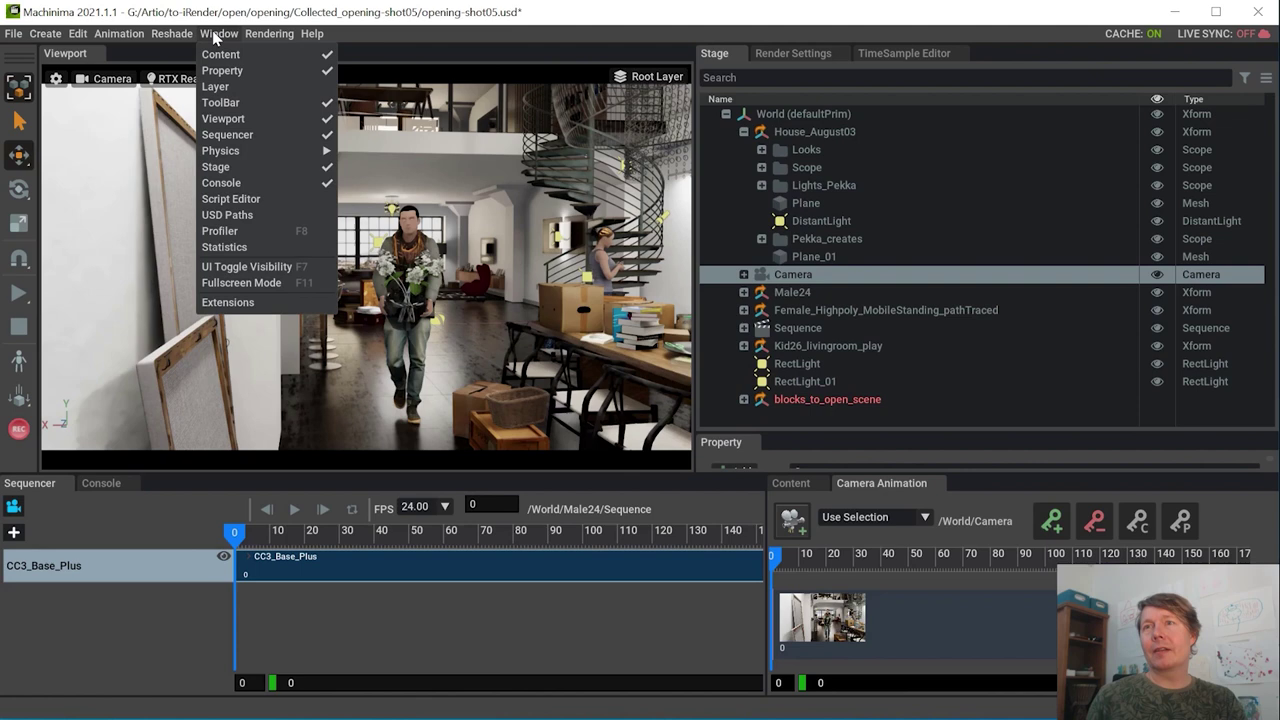
left_click(226, 302)
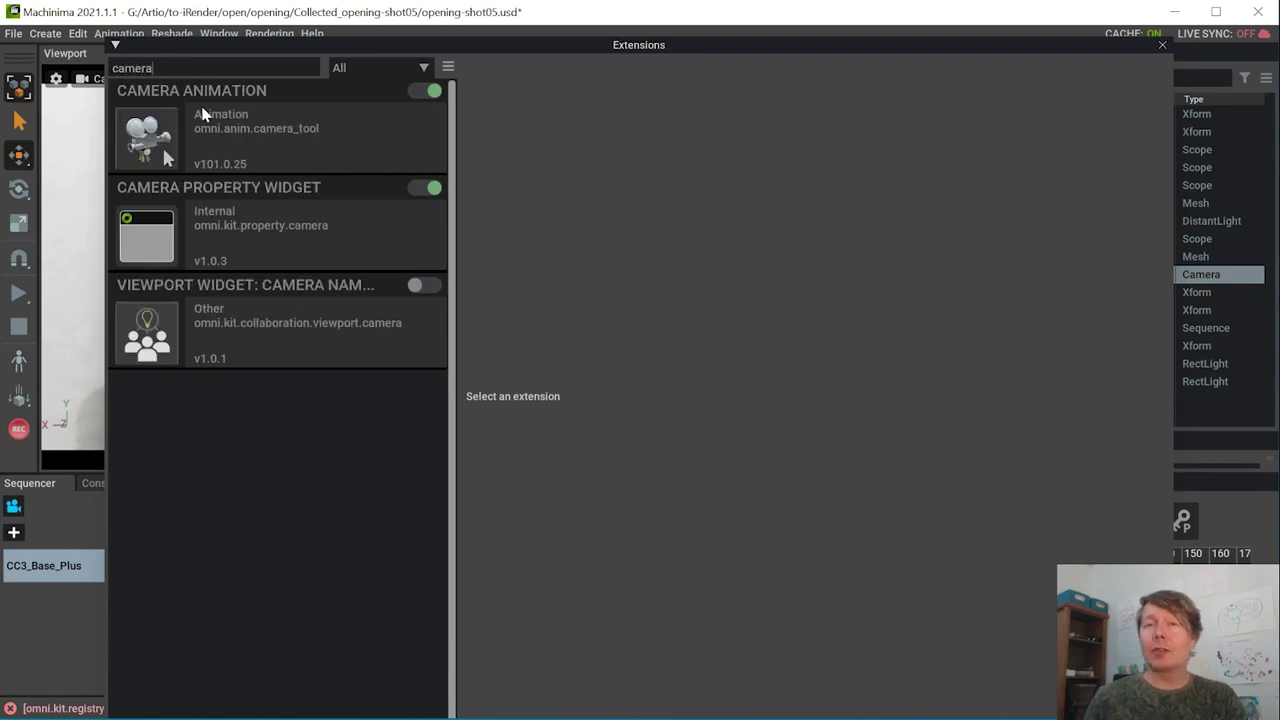
left_click(1161, 45)
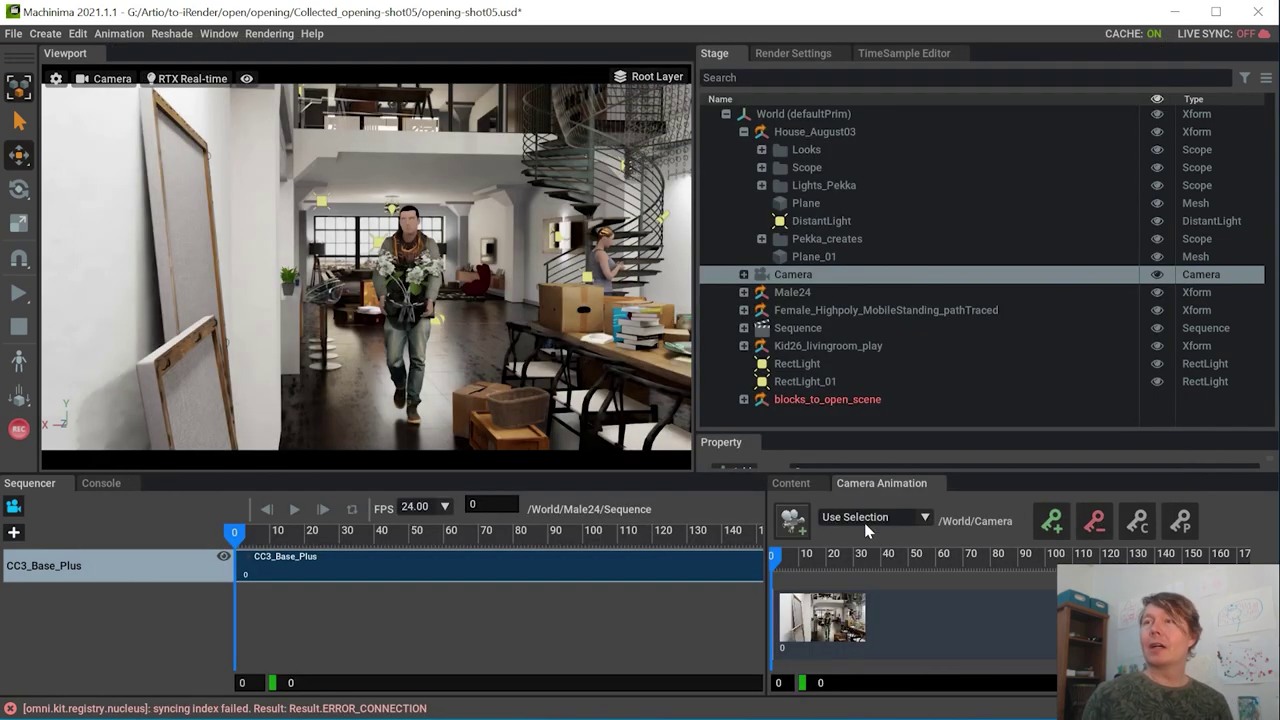
Play and scrub the existing camera animation along with the walk, and rewind to frame 0
left_click(291, 511)
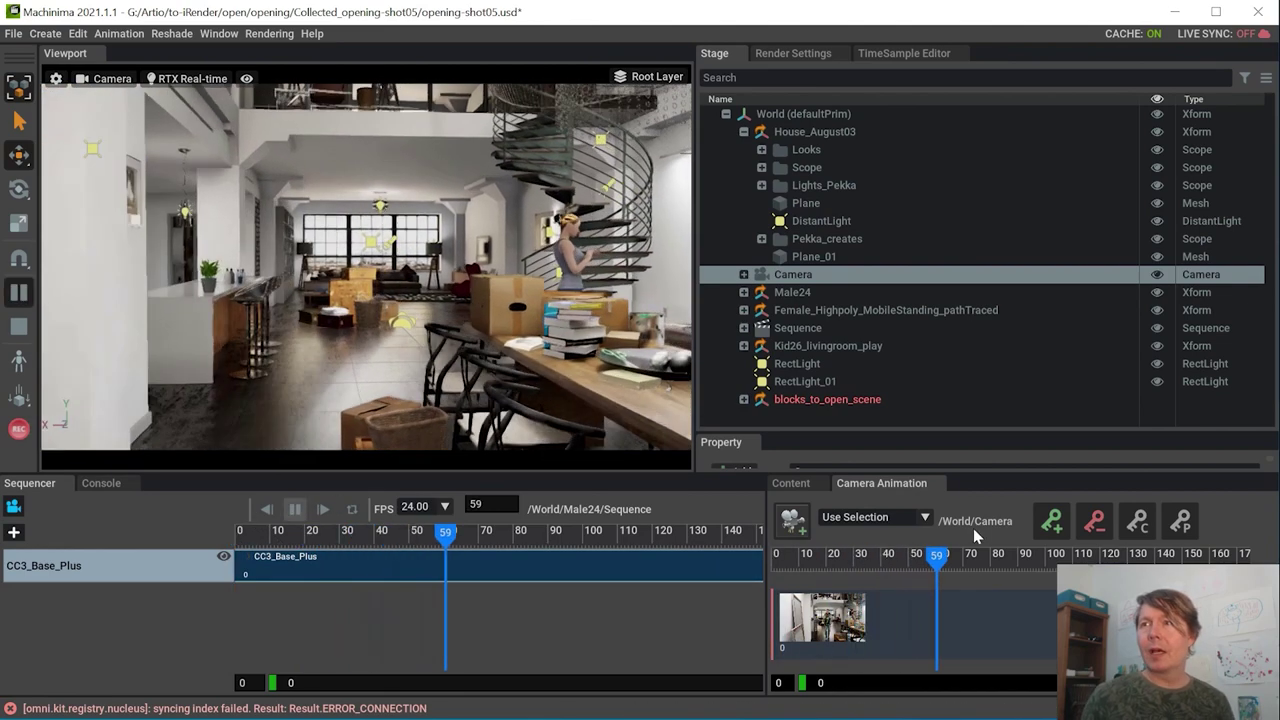
left_click(959, 558)
left_click_drag(957, 555, 1246, 554)
left_click(826, 569)
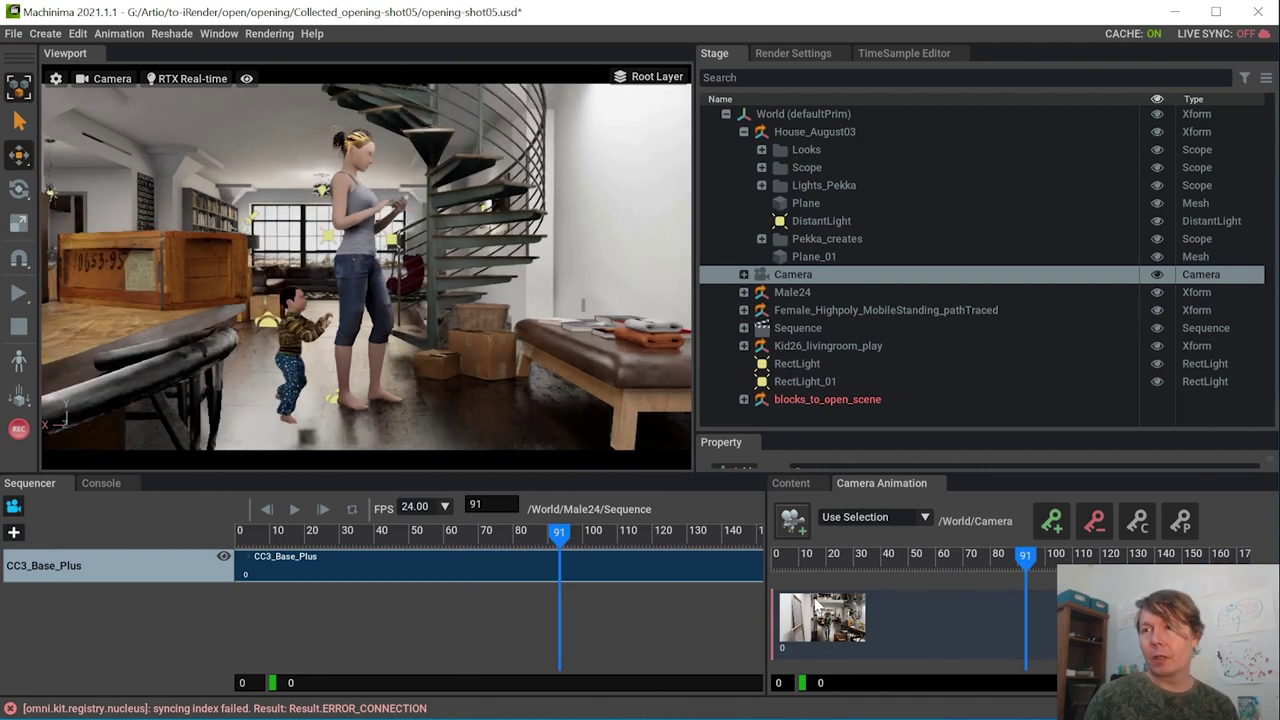
left_click(772, 631)
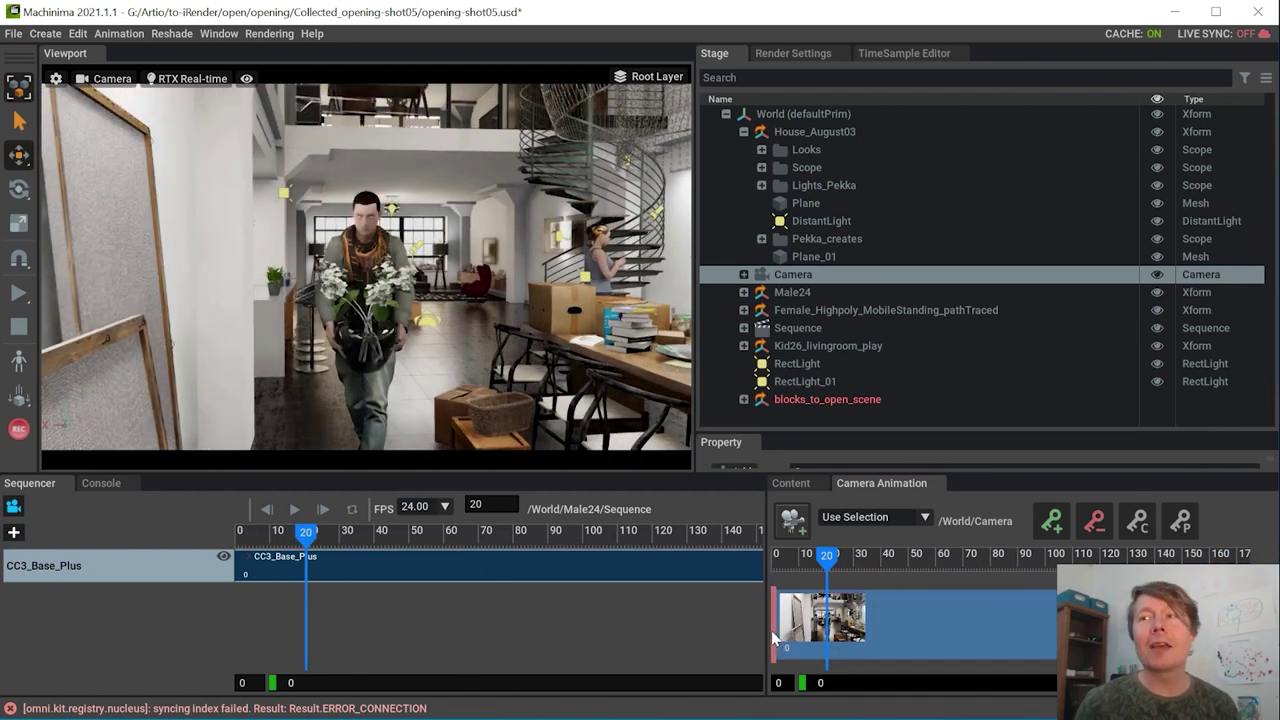
left_click_drag(803, 563, 772, 563)
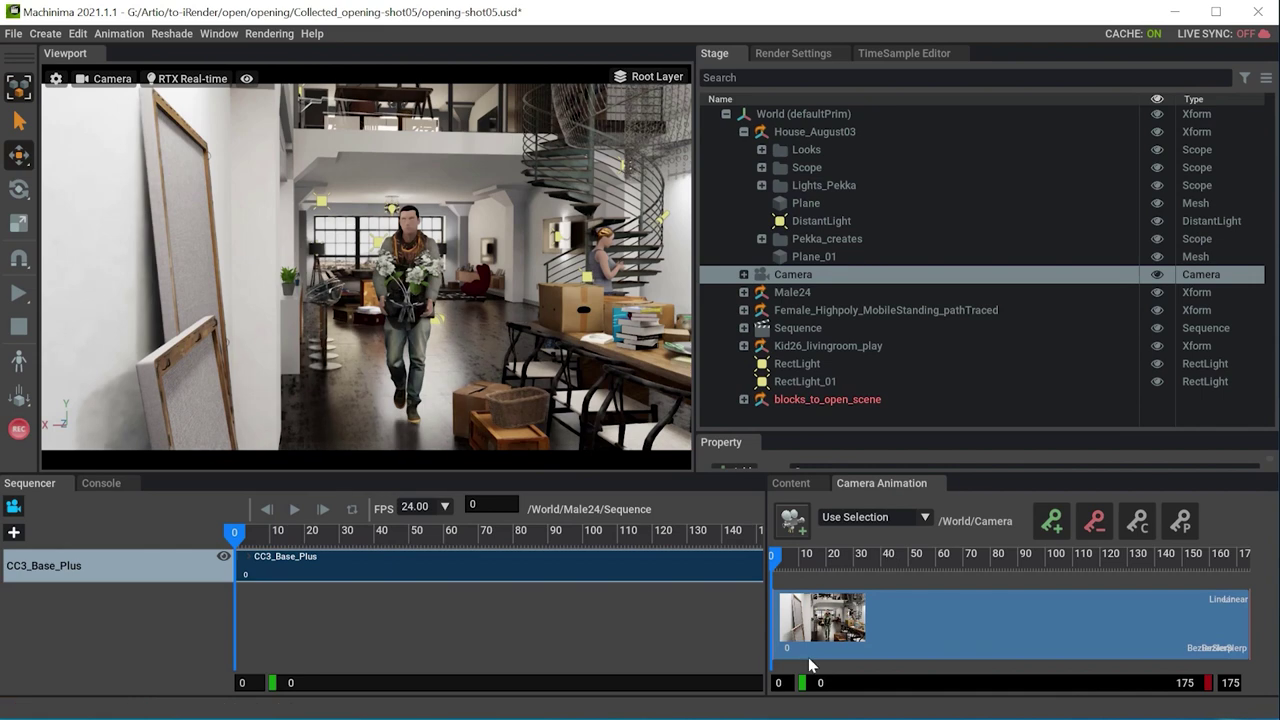
Widen the Camera Animation timeline, narrow its visible range to frames 0 to 62, and update the camera key at frame 0
left_click_drag(766, 622, 557, 605)
key("space")
left_click_drag(1198, 682, 808, 682)
left_click(843, 518)
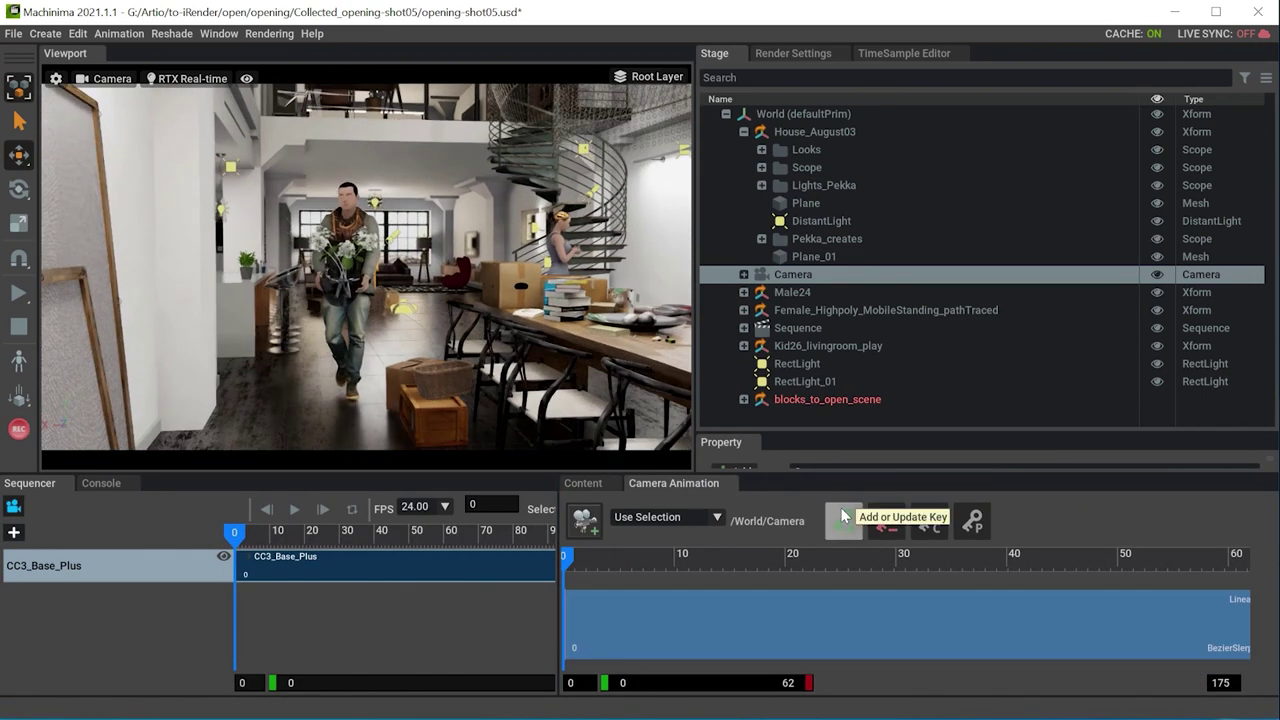
Scrub through the camera move, show the timeline's end range from frame 113 to 175, and stop at frame 170
left_click_drag(1060, 560, 1161, 556)
key("Right")
key("Right")
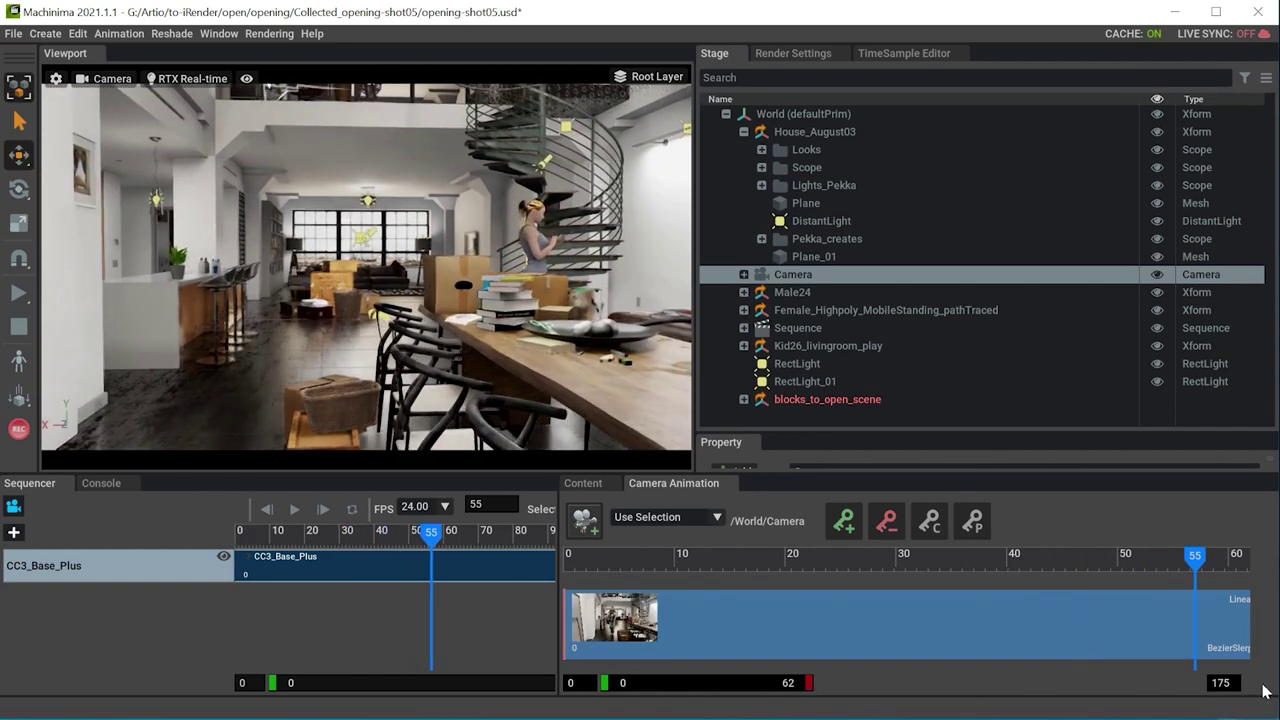
scroll(1263, 690, "down", 5)
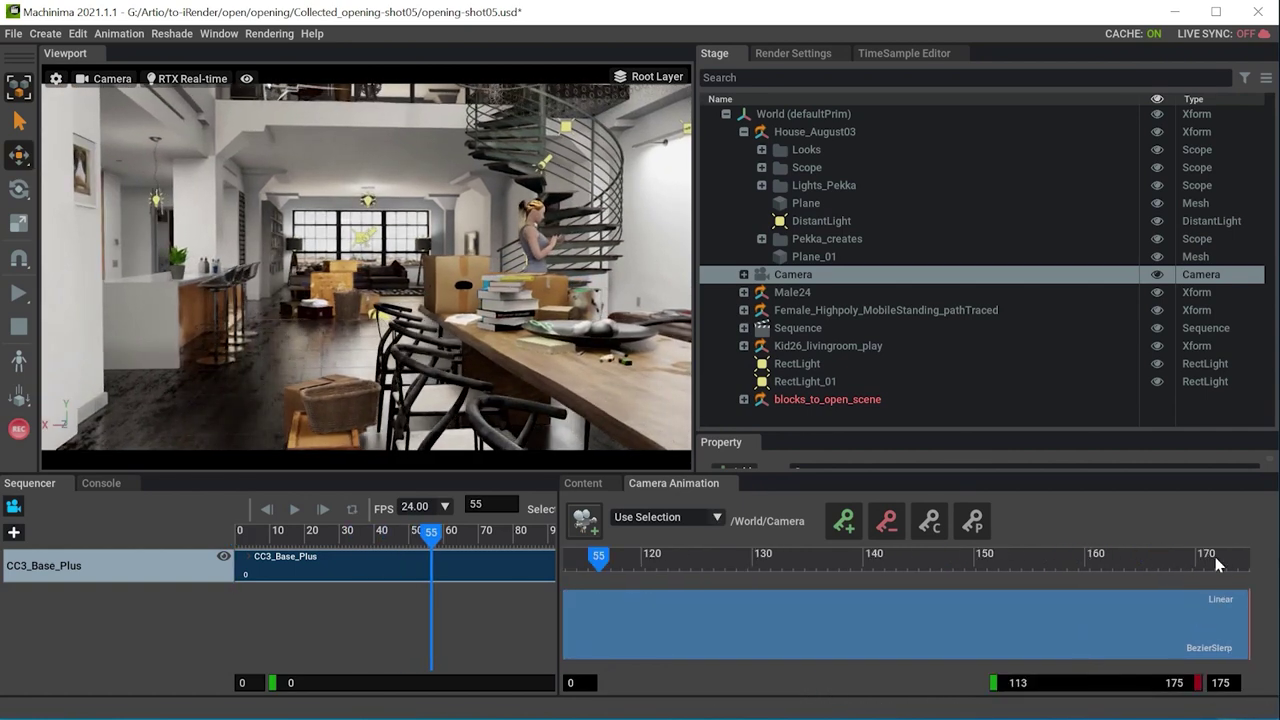
left_click(1218, 560)
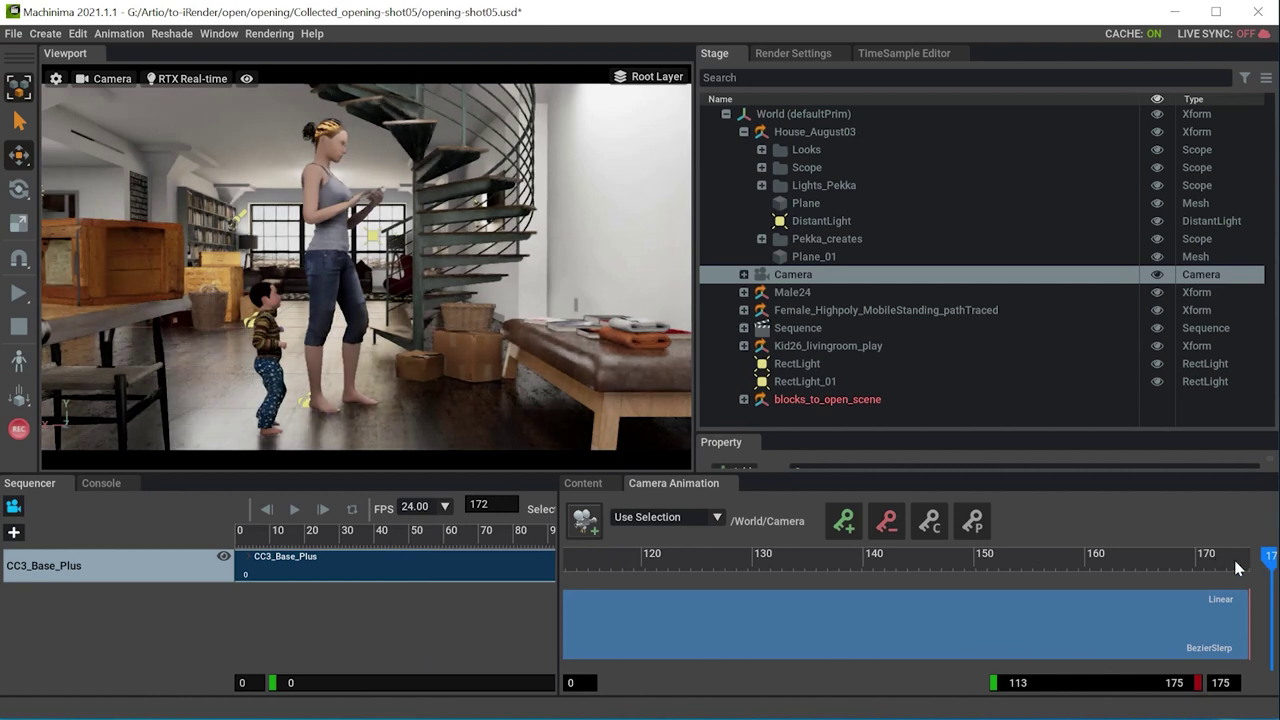
key("Left")
key("Left")
key("Left")
key("Left")
key("Left")
key("Right")
key("Right")
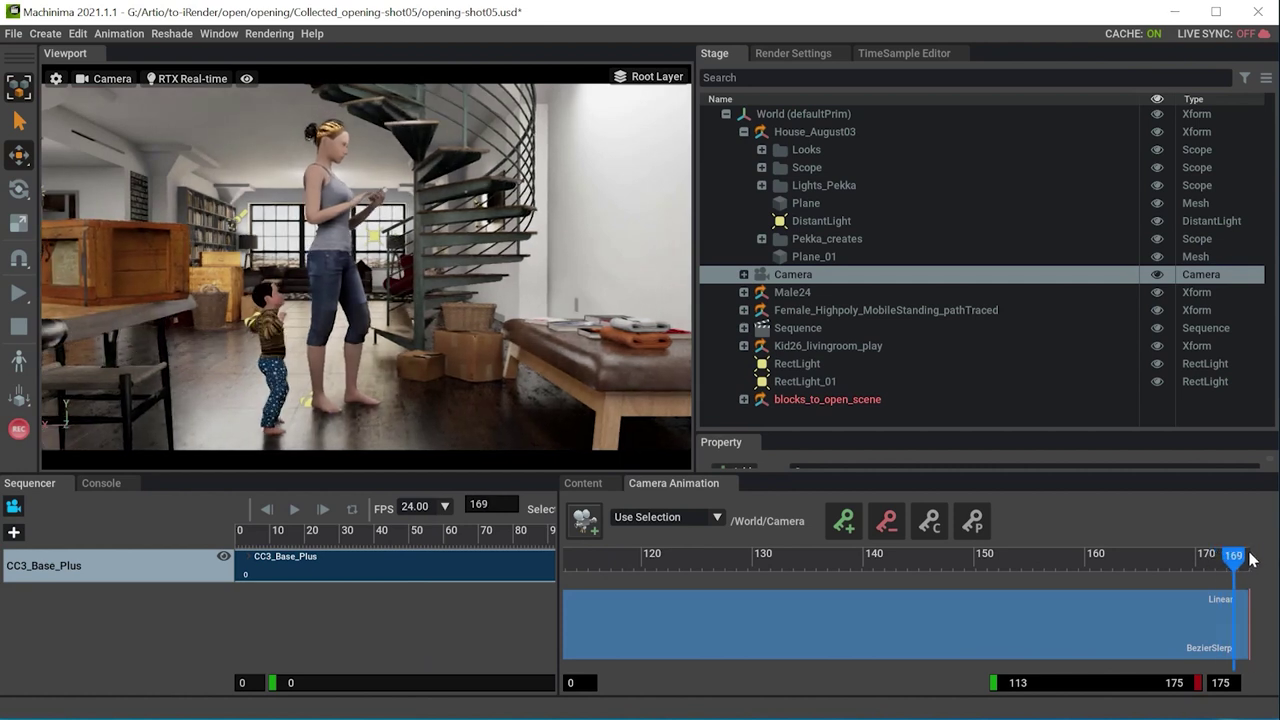
left_click_drag(1240, 565, 1249, 565)
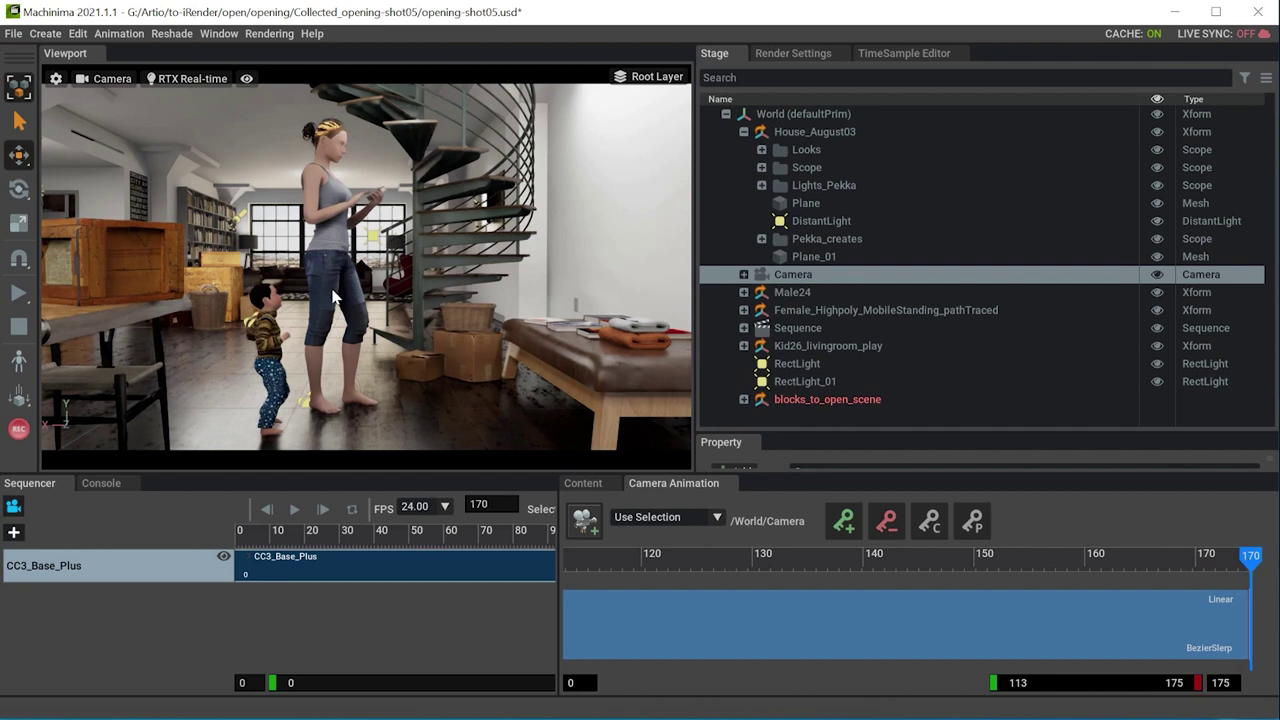
Move the camera in closer on the woman beside the spiral staircase and update the camera key at frame 170
middle_click_drag(349, 255, 388, 305)
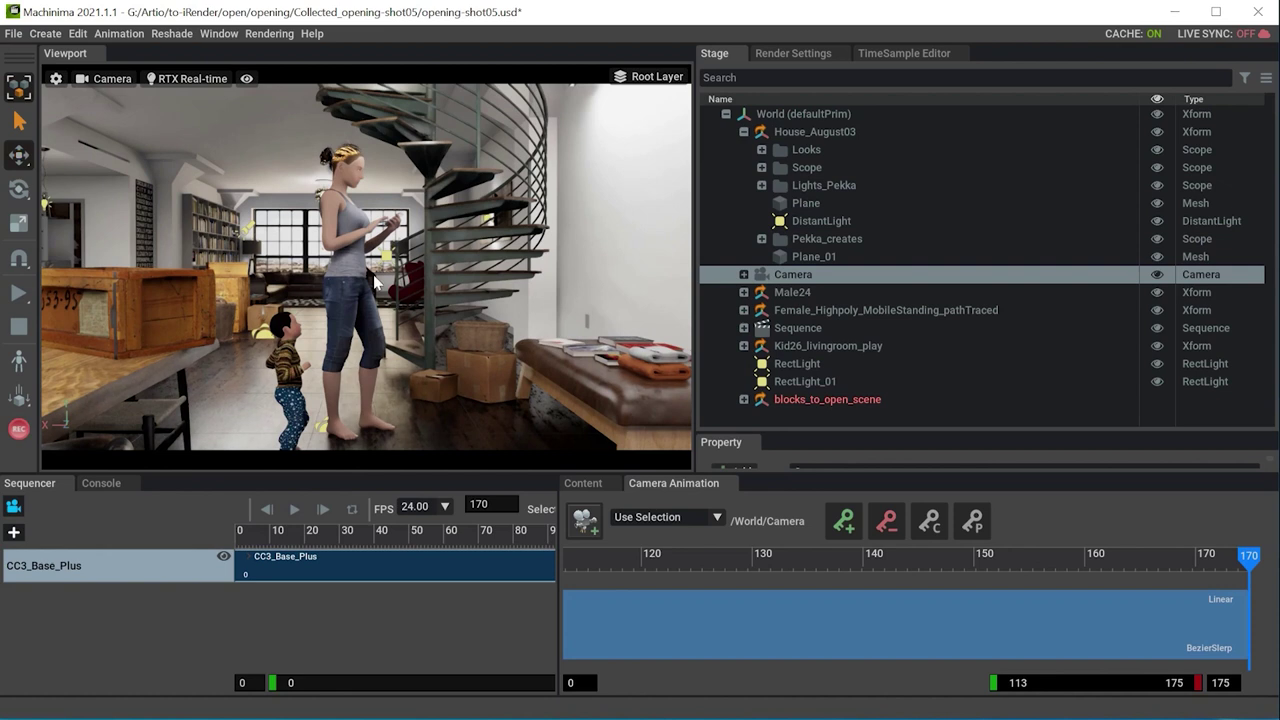
scroll(375, 283, "up", 2)
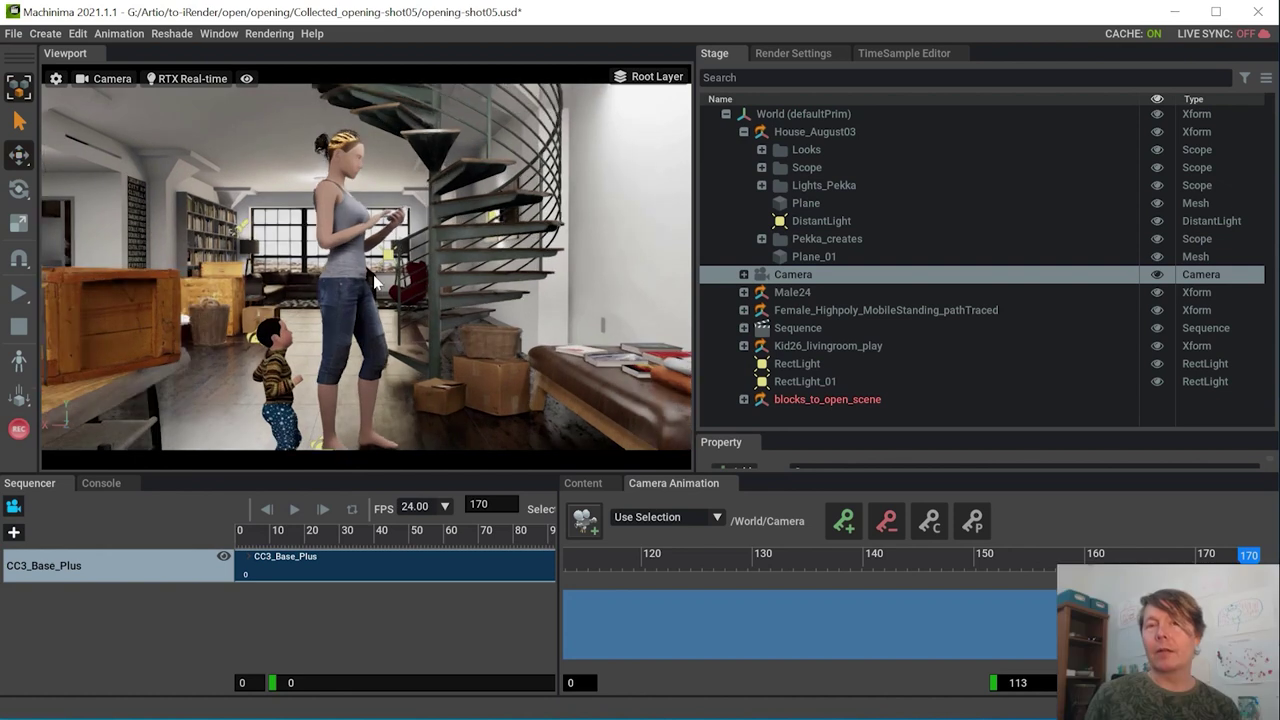
scroll(375, 283, "up", 1)
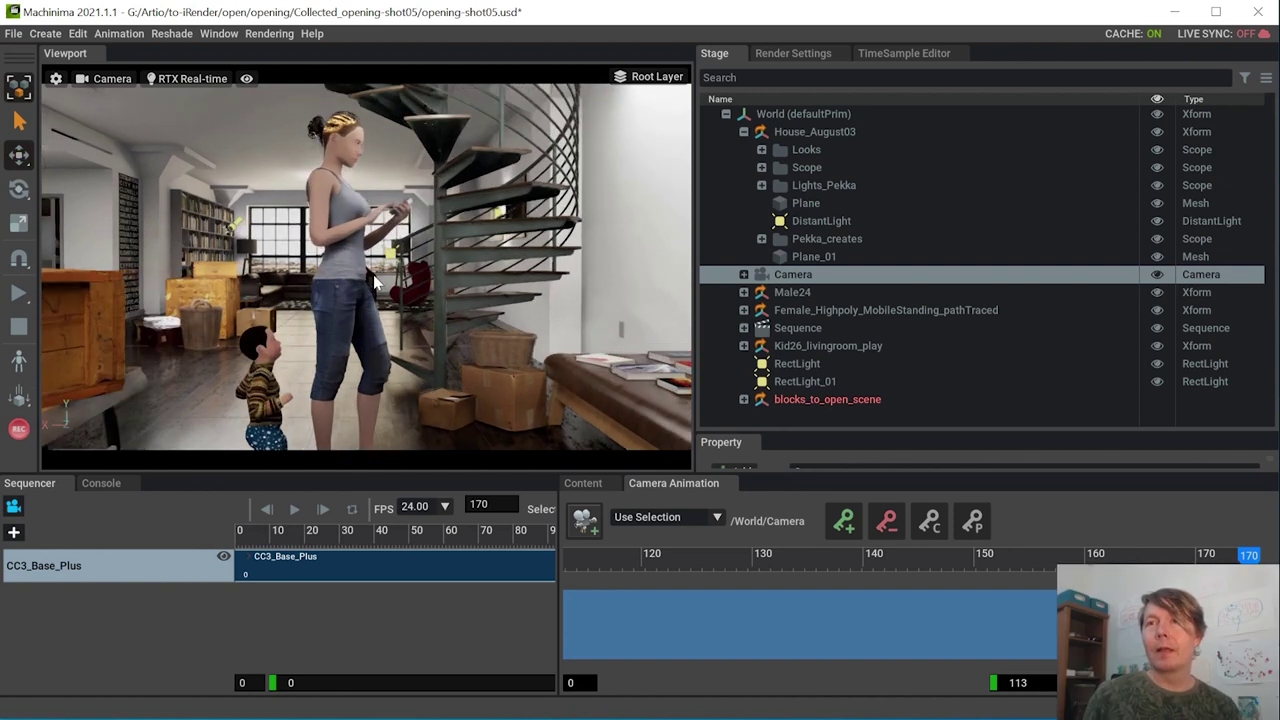
scroll(375, 283, "up", 1)
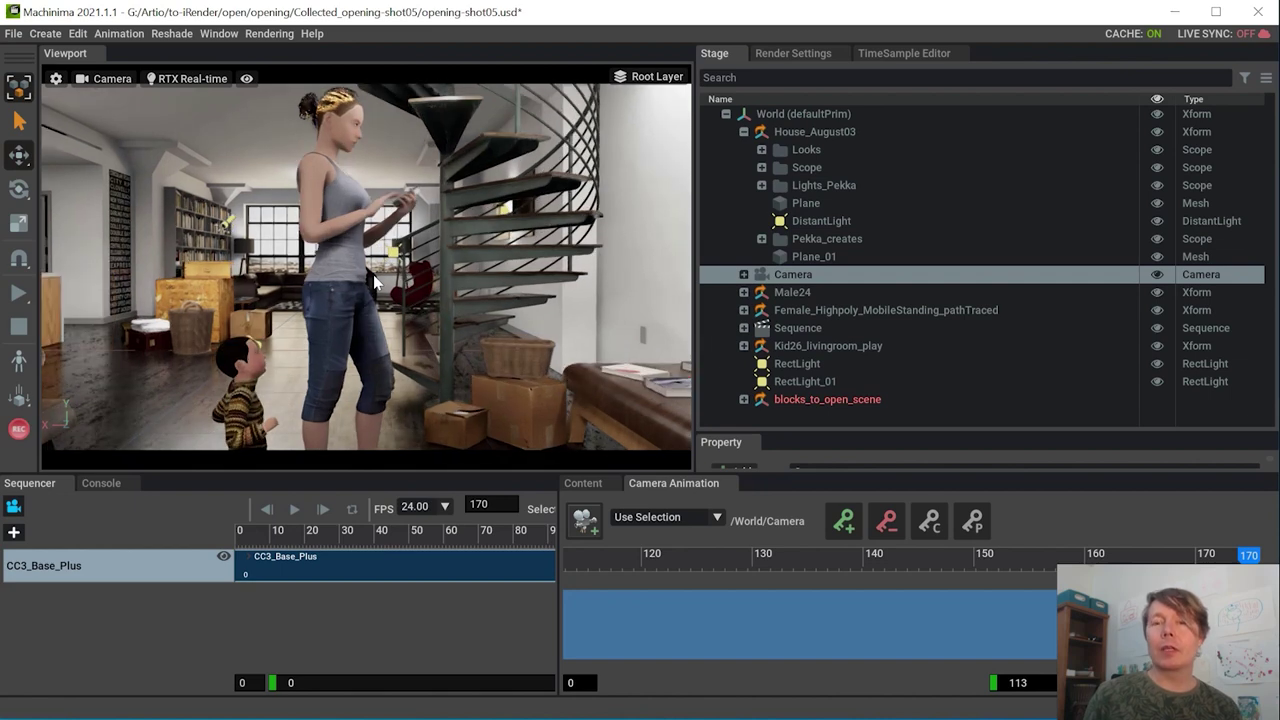
scroll(375, 283, "up", 1)
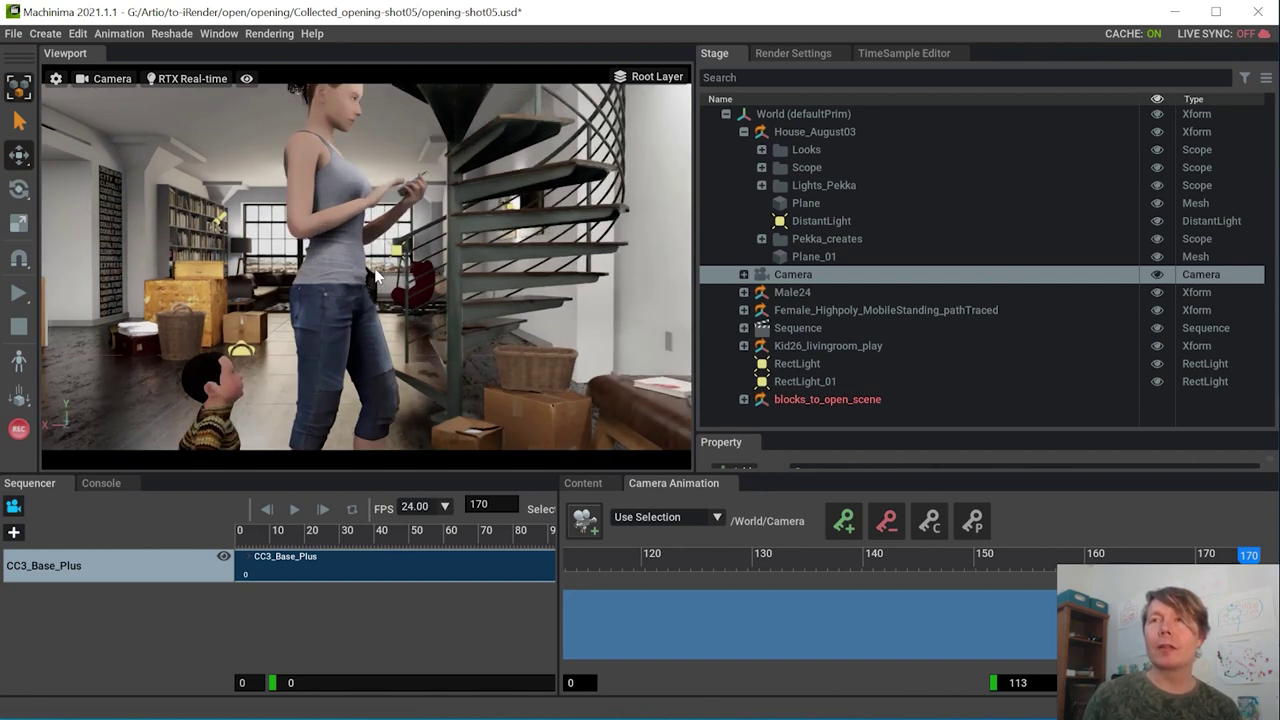
middle_click_drag(375, 269, 360, 270)
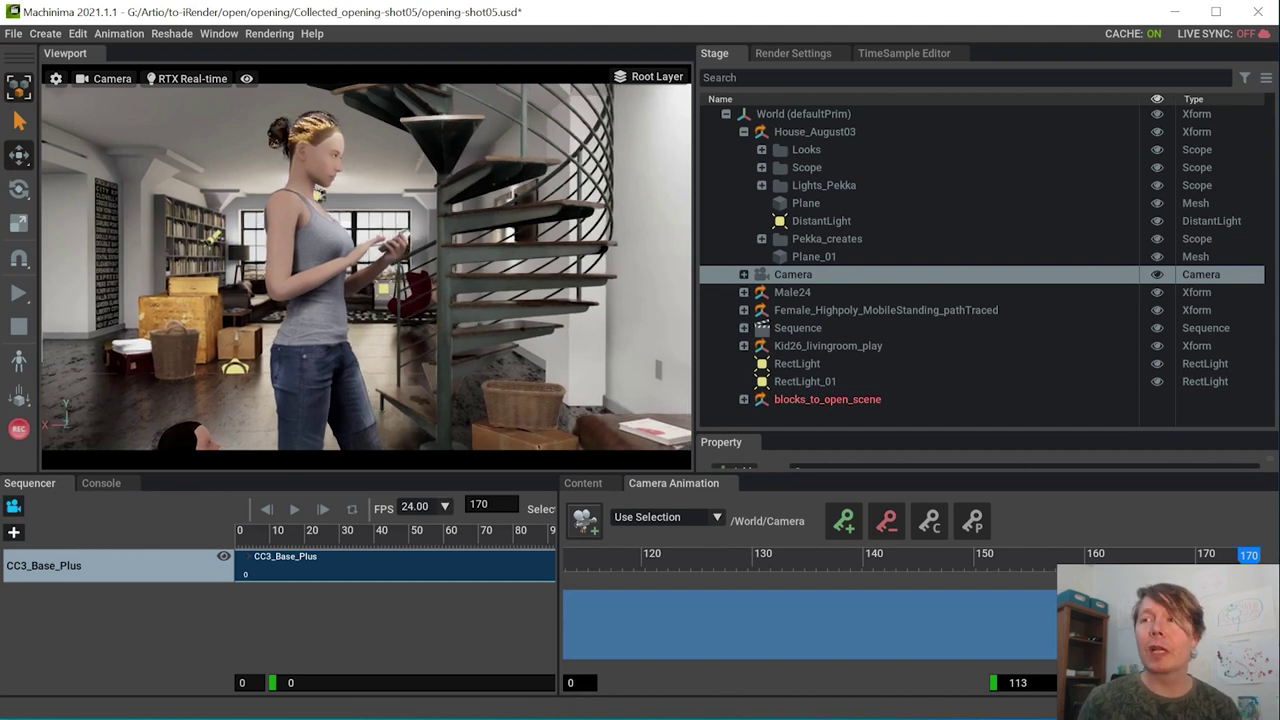
left_click(845, 521)
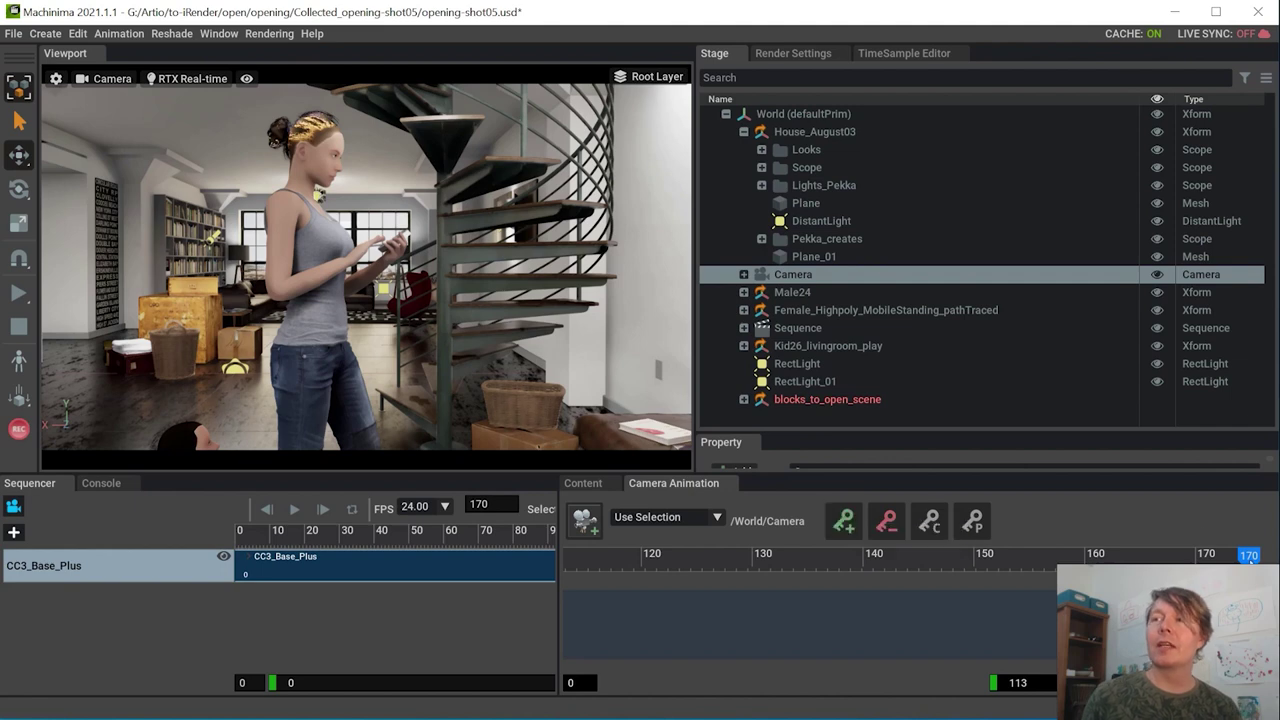
Scrub back through the revised camera move, show the full frame range, and play the shot from frame 3
left_click(1211, 555)
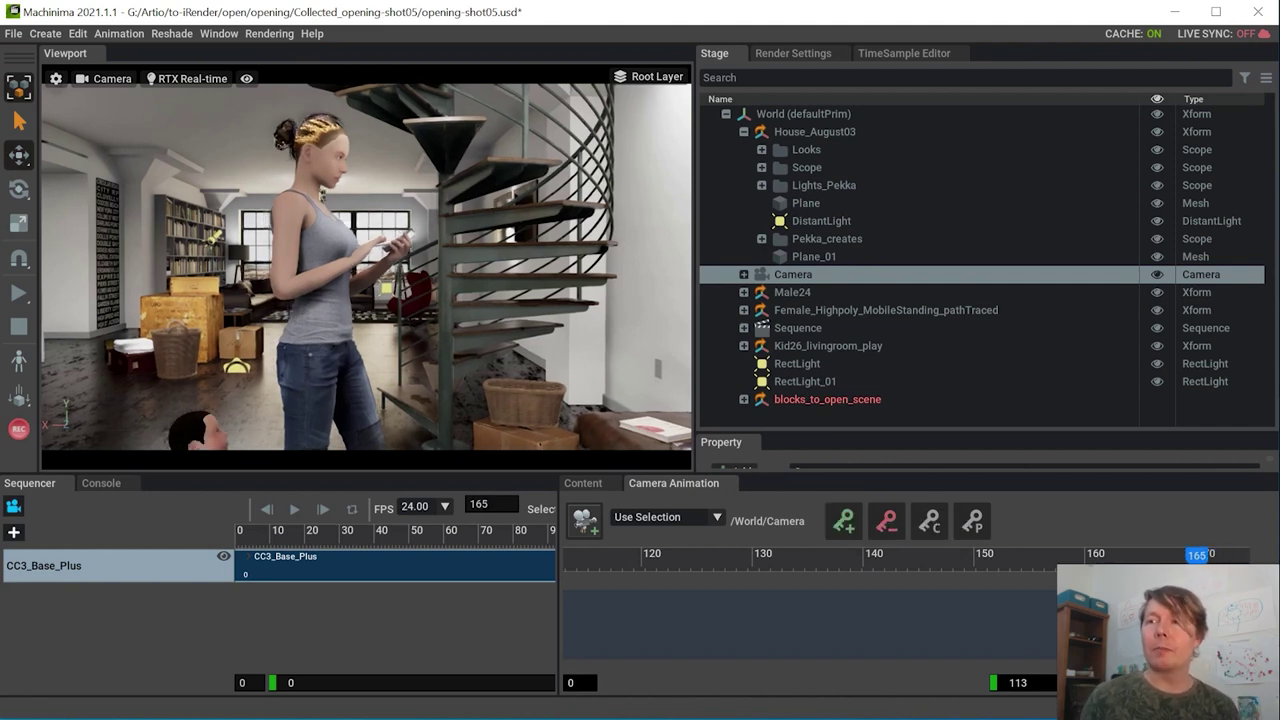
left_click_drag(1197, 556, 682, 559)
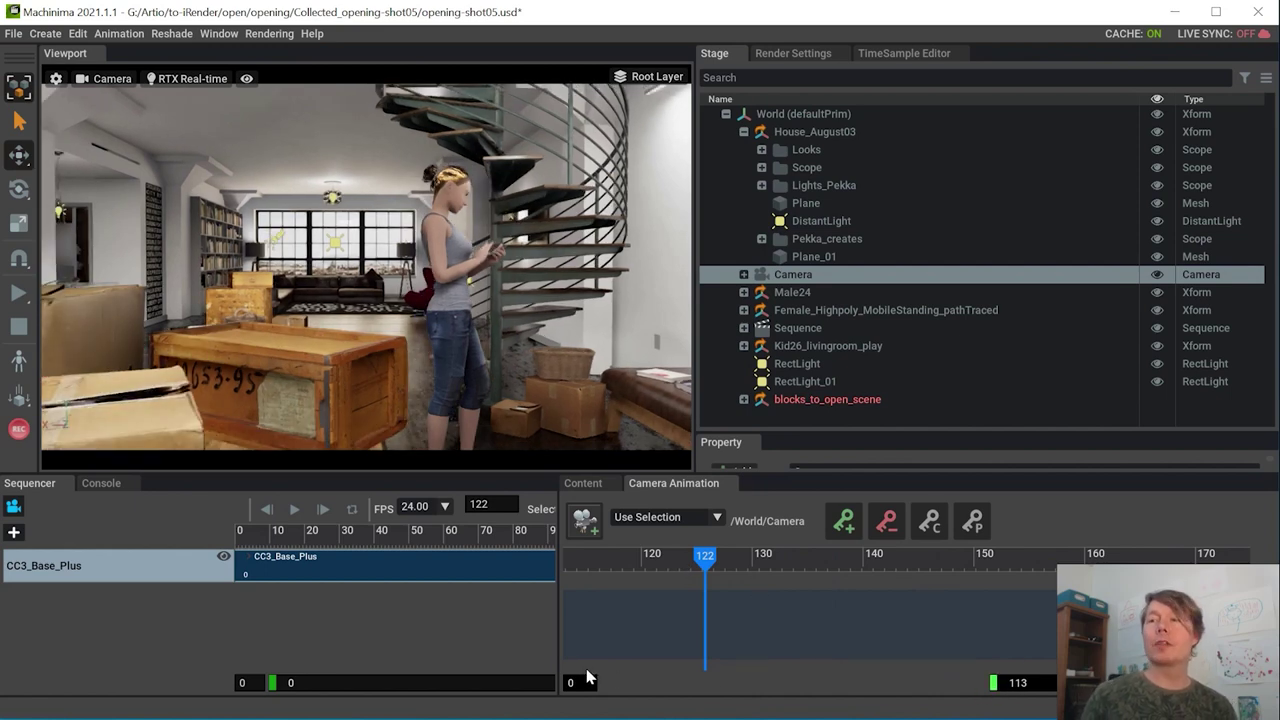
scroll(585, 678, "down", 3)
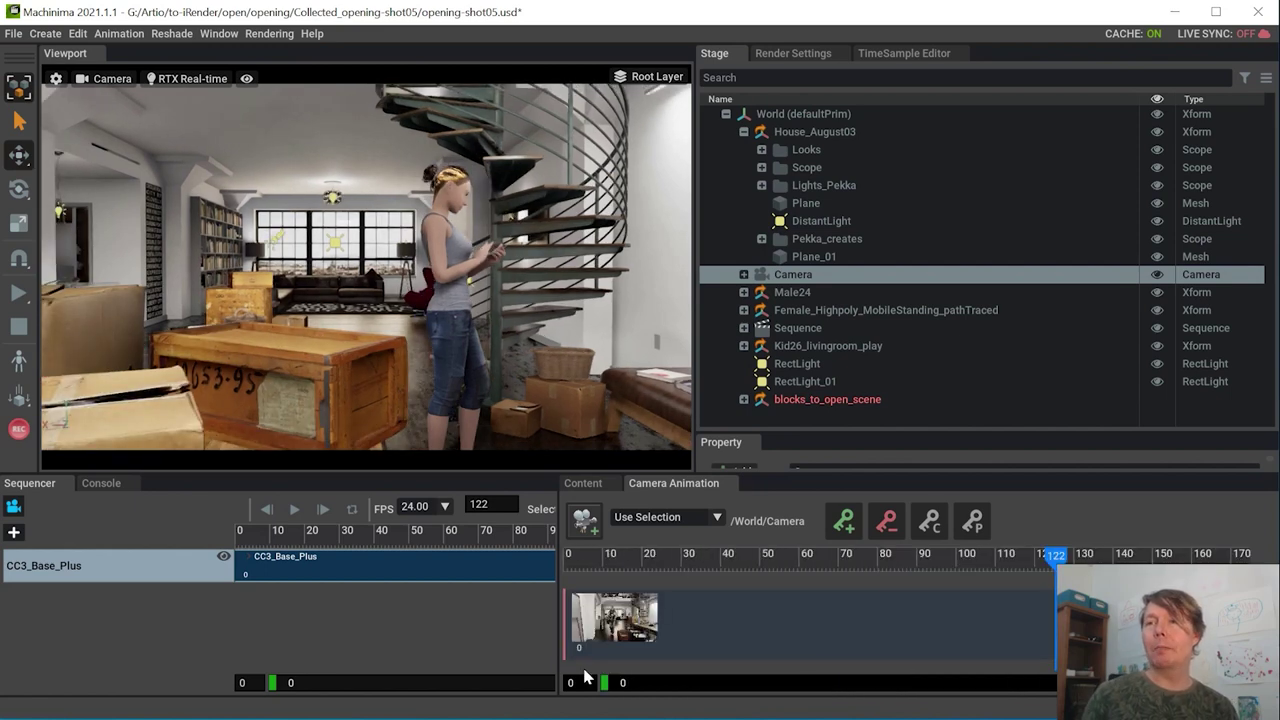
left_click(577, 560)
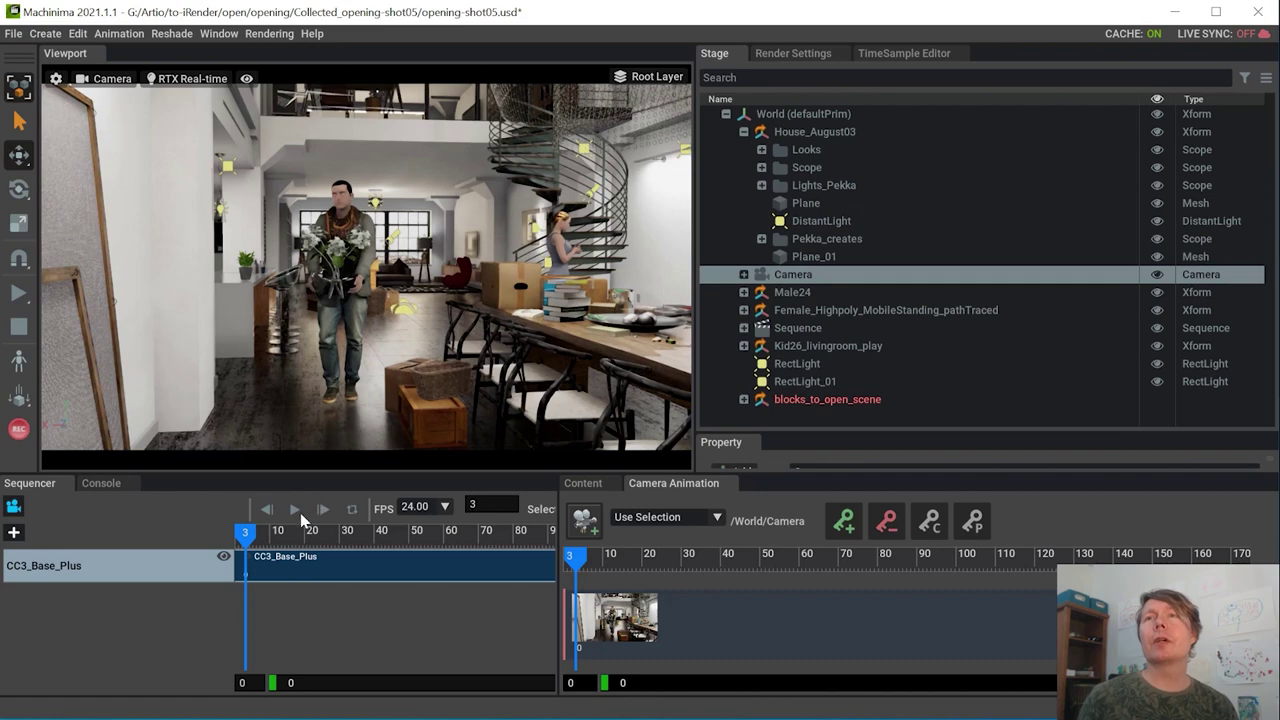
left_click(294, 510)
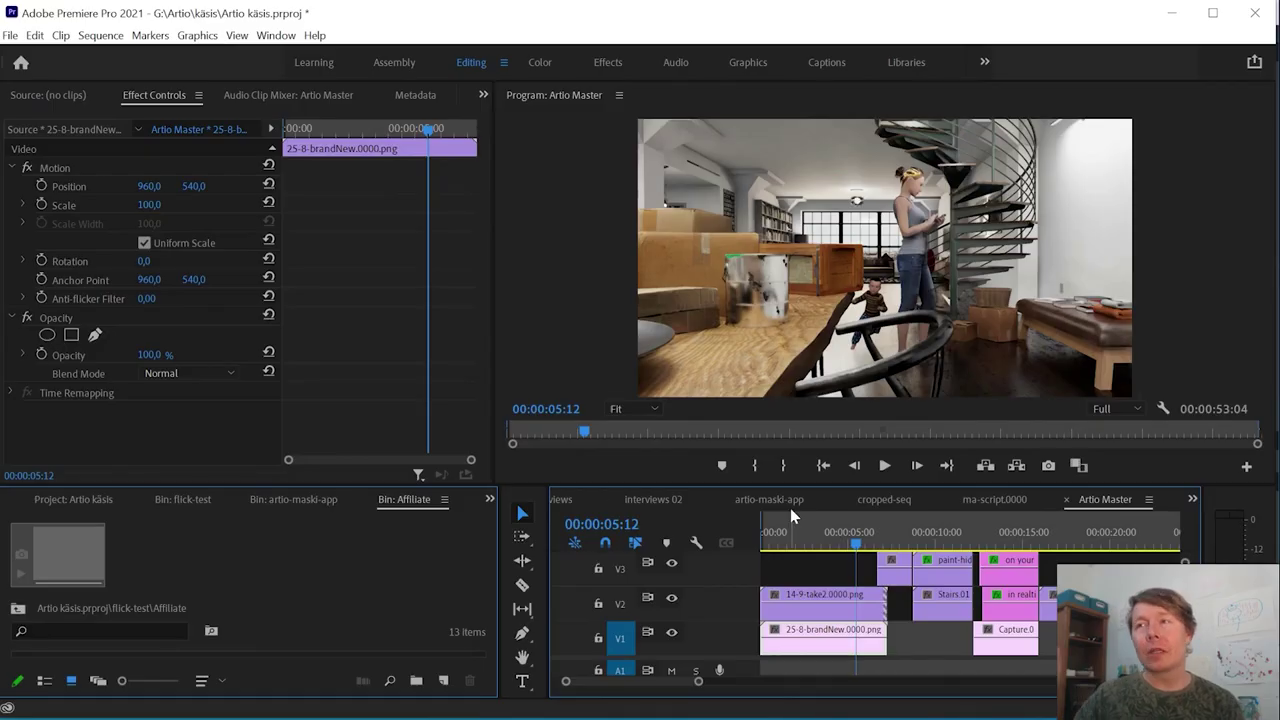
Switch to Premiere Pro and play the Artio Master sequence from about 5 seconds to review the rendered shots
mouse_move(860, 545)
left_mouse_down()
mouse_move(887, 541)
mouse_move(853, 540)
left_mouse_up()
key("space")
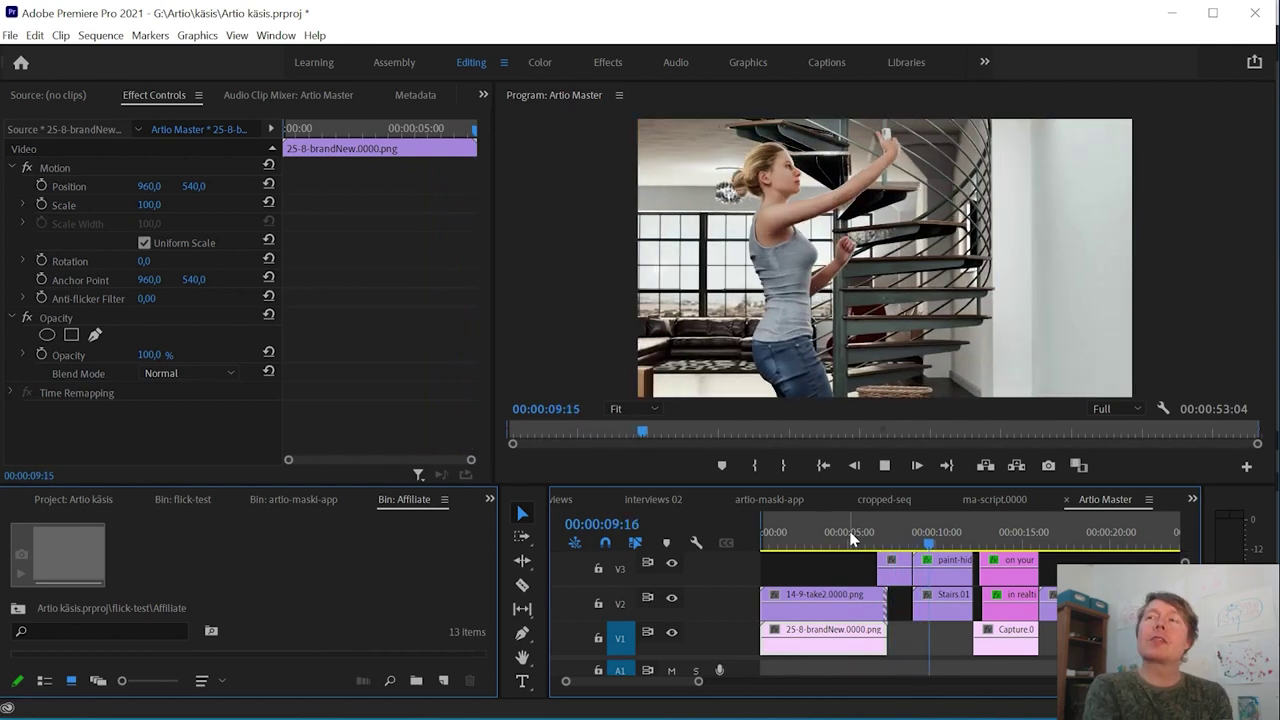
key("space")
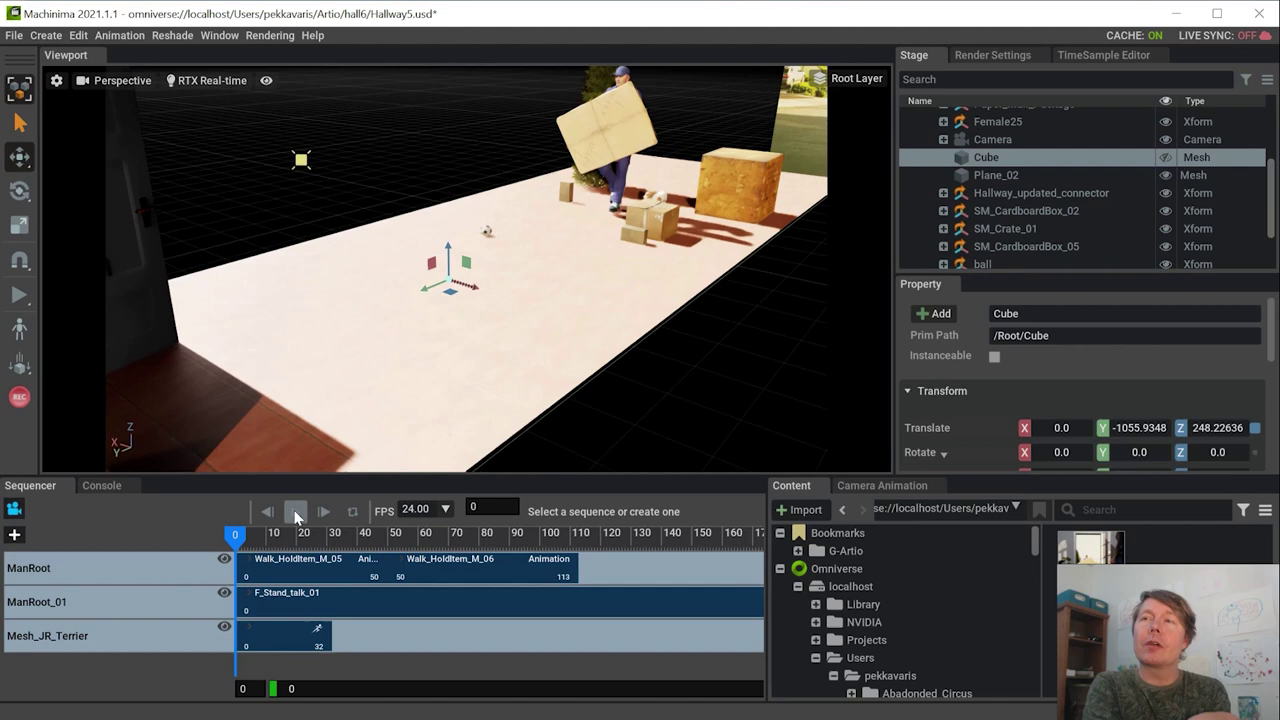
Play the courier's box-carrying walk in the Hallway5 scene, pause it, and return to an earlier frame
left_click(296, 512)
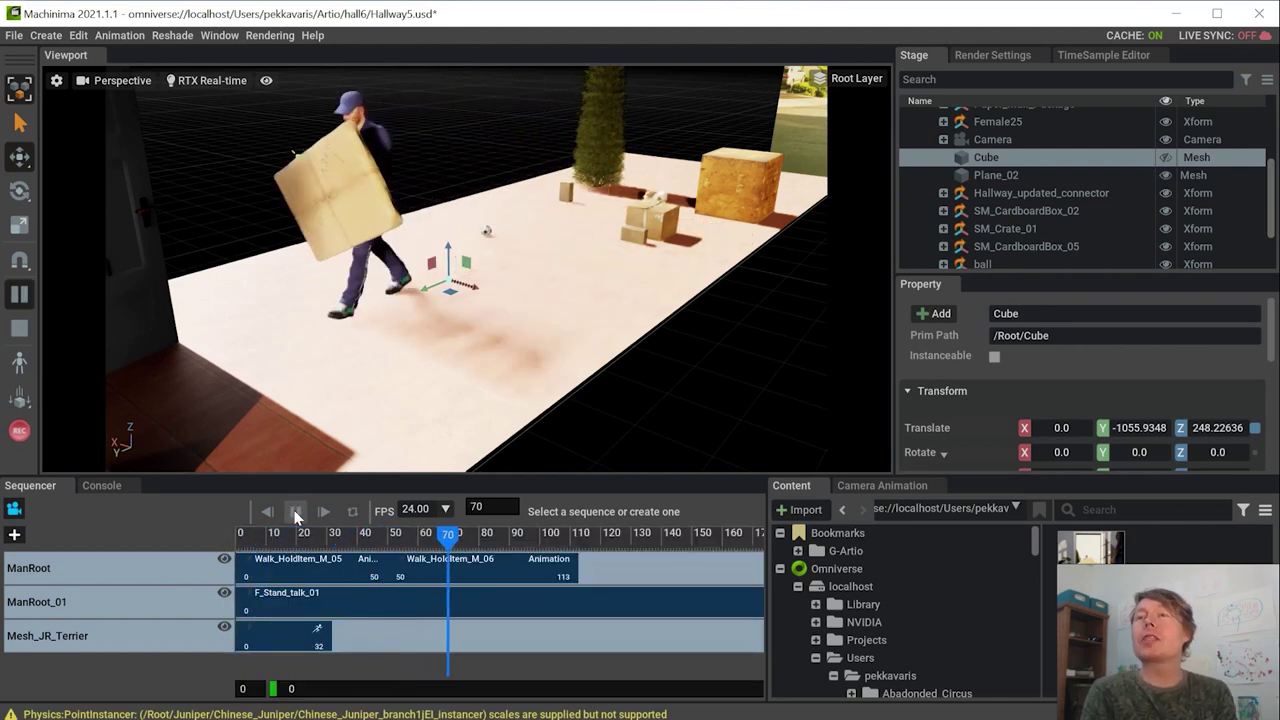
left_click(296, 512)
left_click(365, 536)
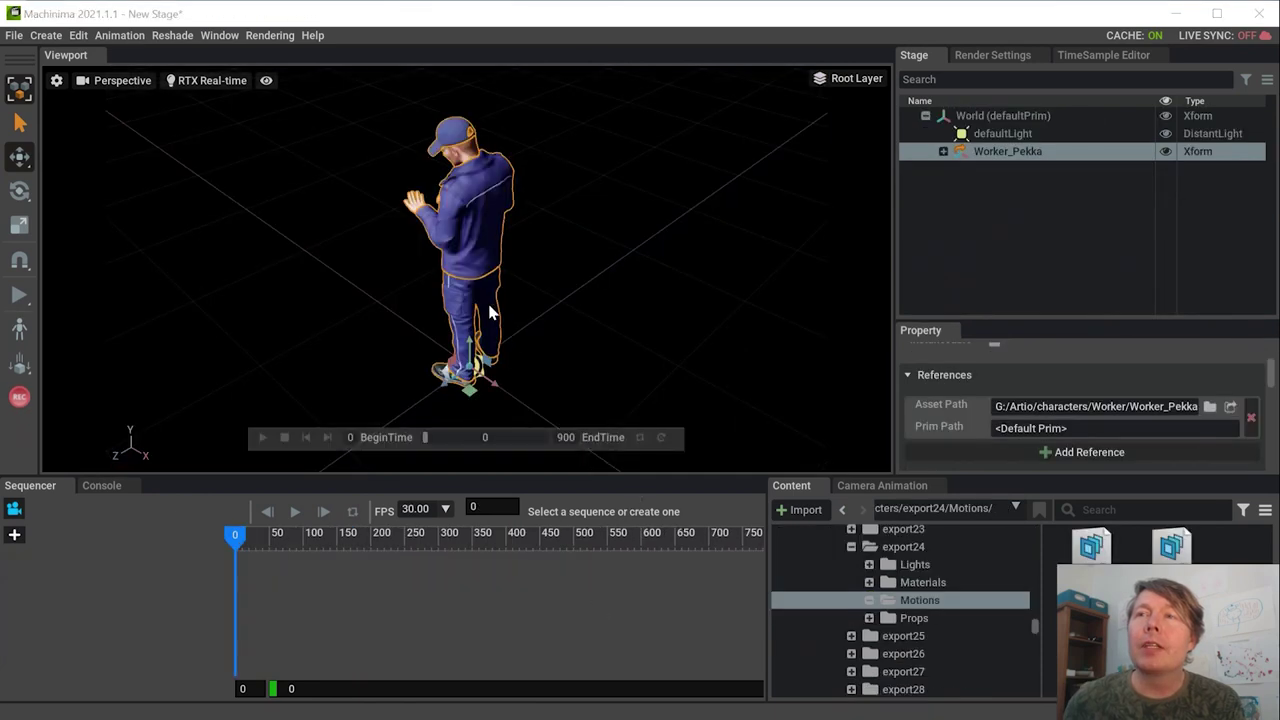
Add the worker character to the Sequencer as a new track from frame 0 and scrub to frame 19 to check it
left_click_drag(489, 305, 595, 324, "alt")
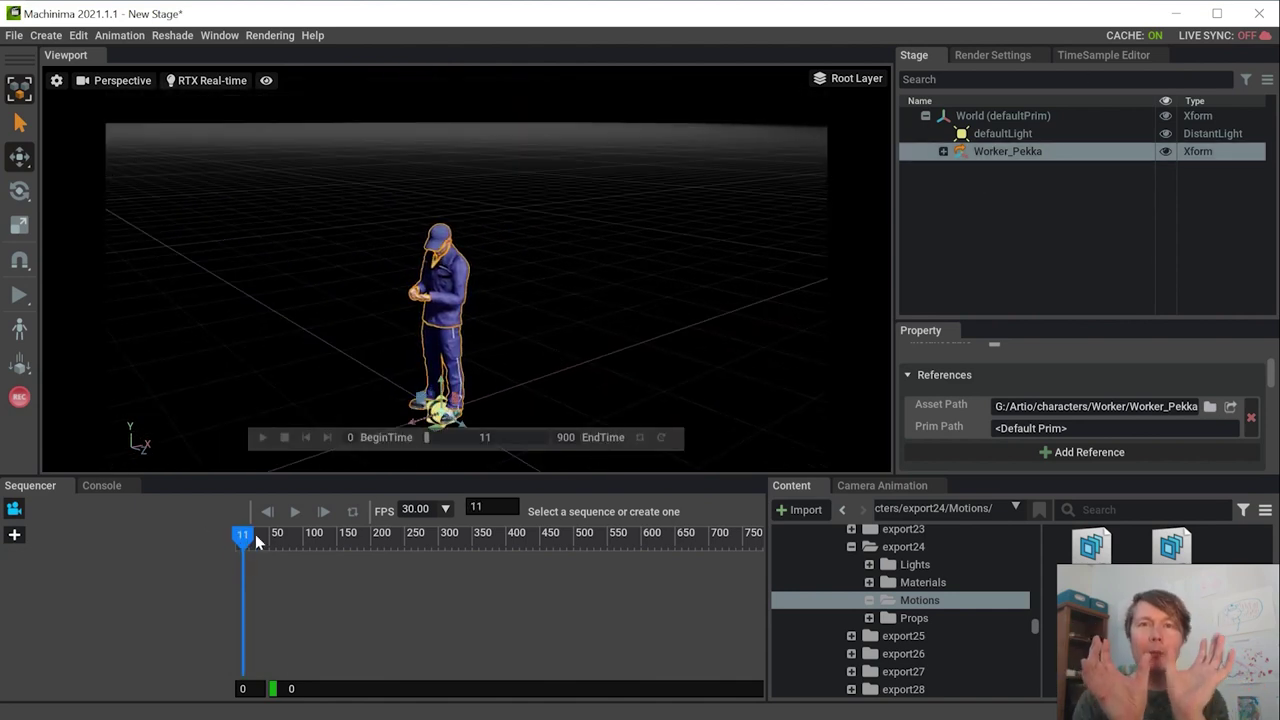
left_click_drag(255, 534, 163, 526)
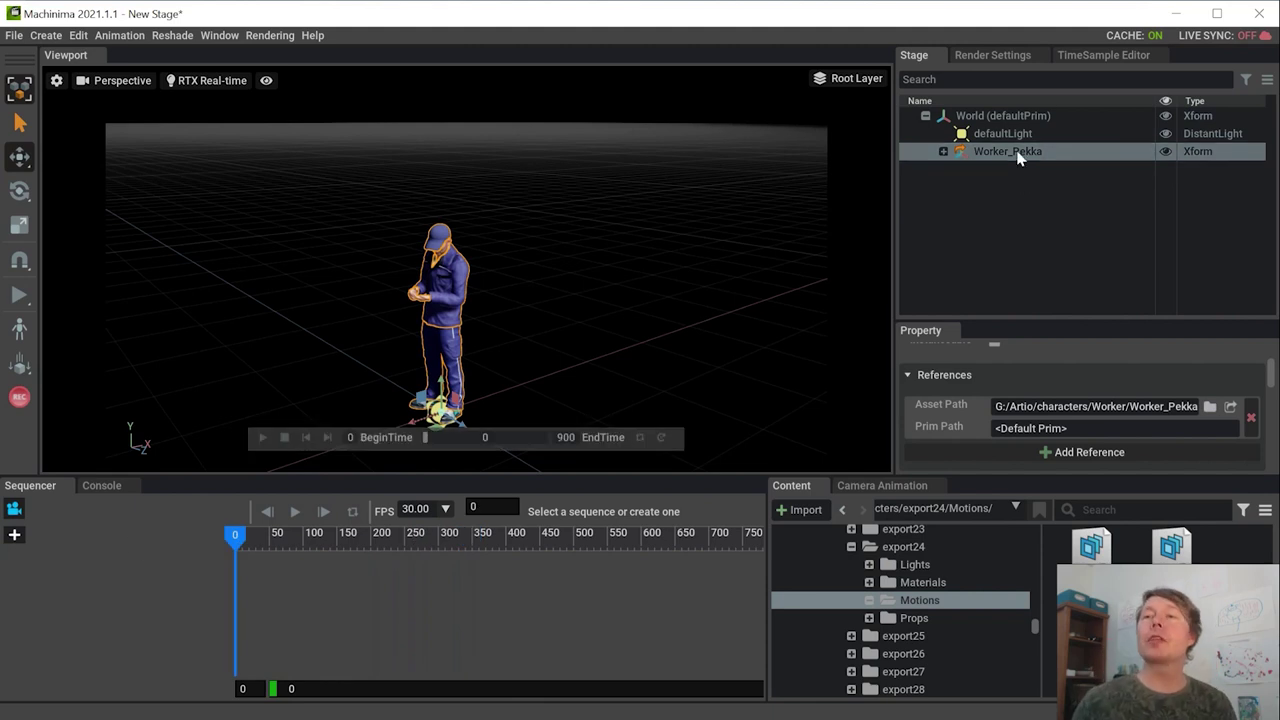
left_click_drag(1018, 158, 305, 568)
left_click_drag(234, 542, 406, 540)
left_click_drag(769, 590, 829, 600)
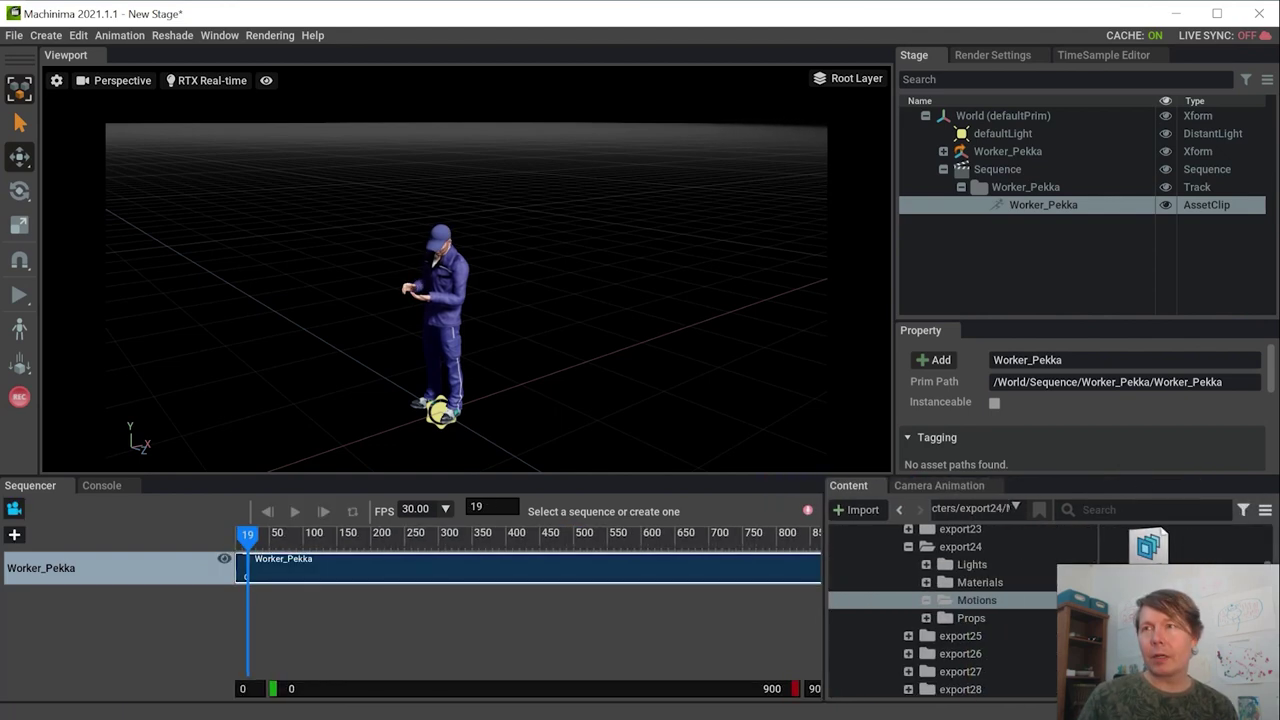
Look up the man's export24 motions in the Artio animaatio.txt notes and open the Motions folder of export24
key("alt+Tab")
left_click_drag(625, 43, 779, 84)
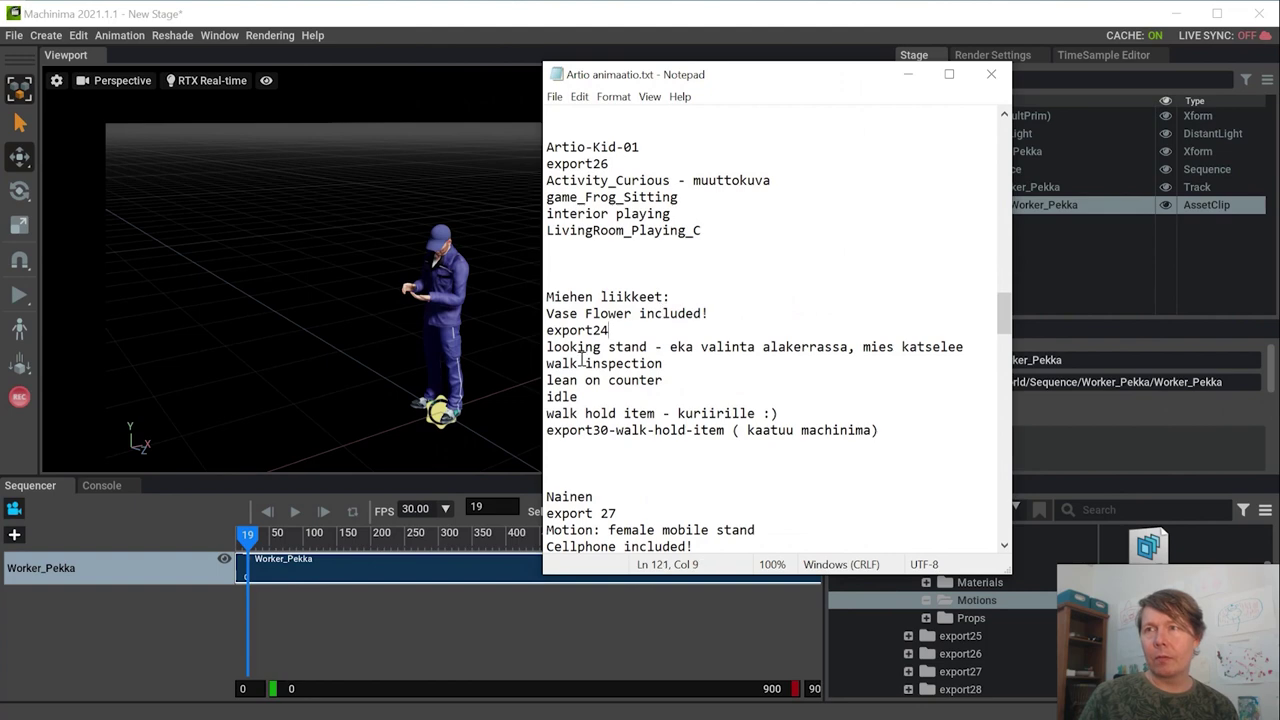
left_click(659, 52)
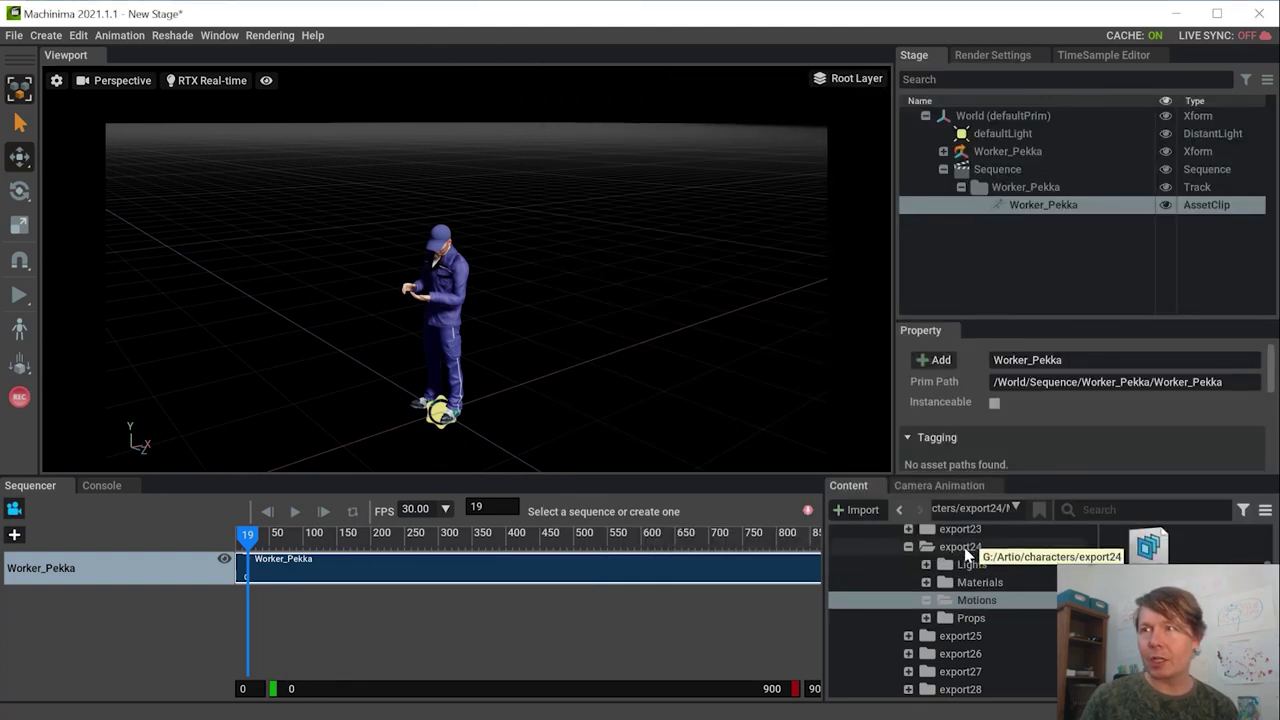
left_click(965, 549)
left_click(1000, 601)
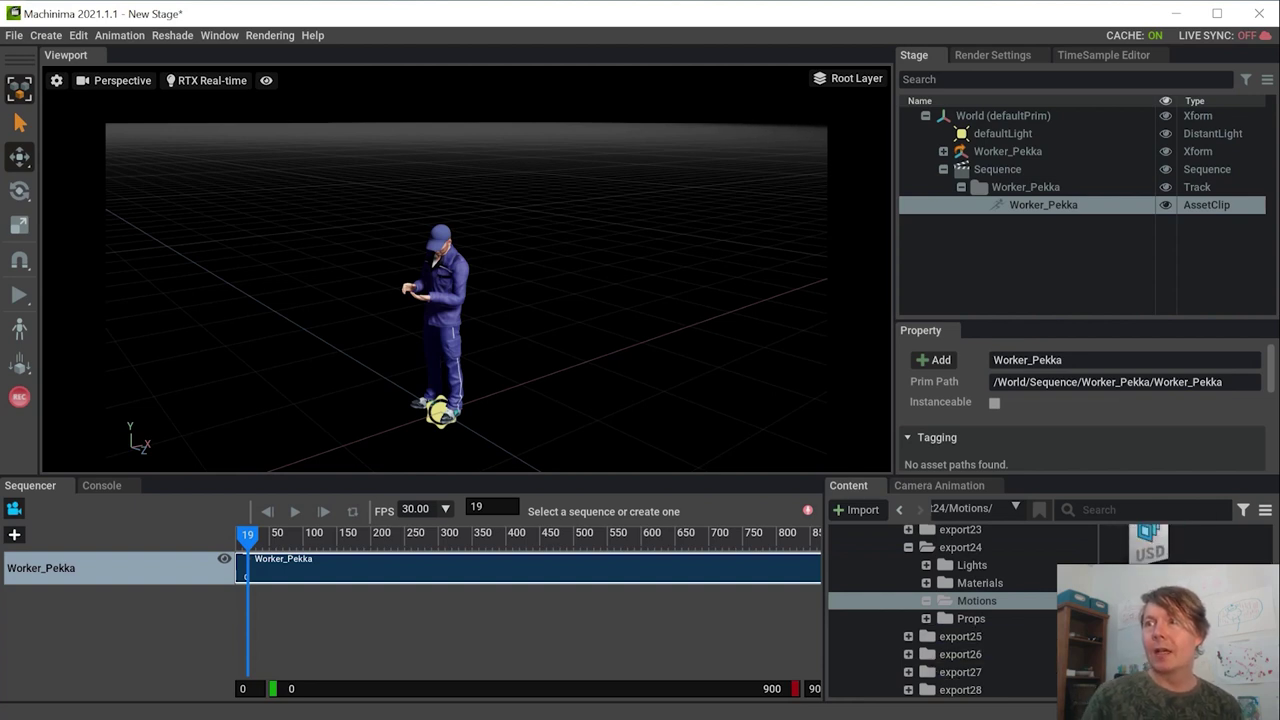
Apply the Walk_HoldItem_M motion from export24 to the worker's clip and set the sequencer's frame rate to 24 FPS
left_click_drag(1148, 600, 423, 568)
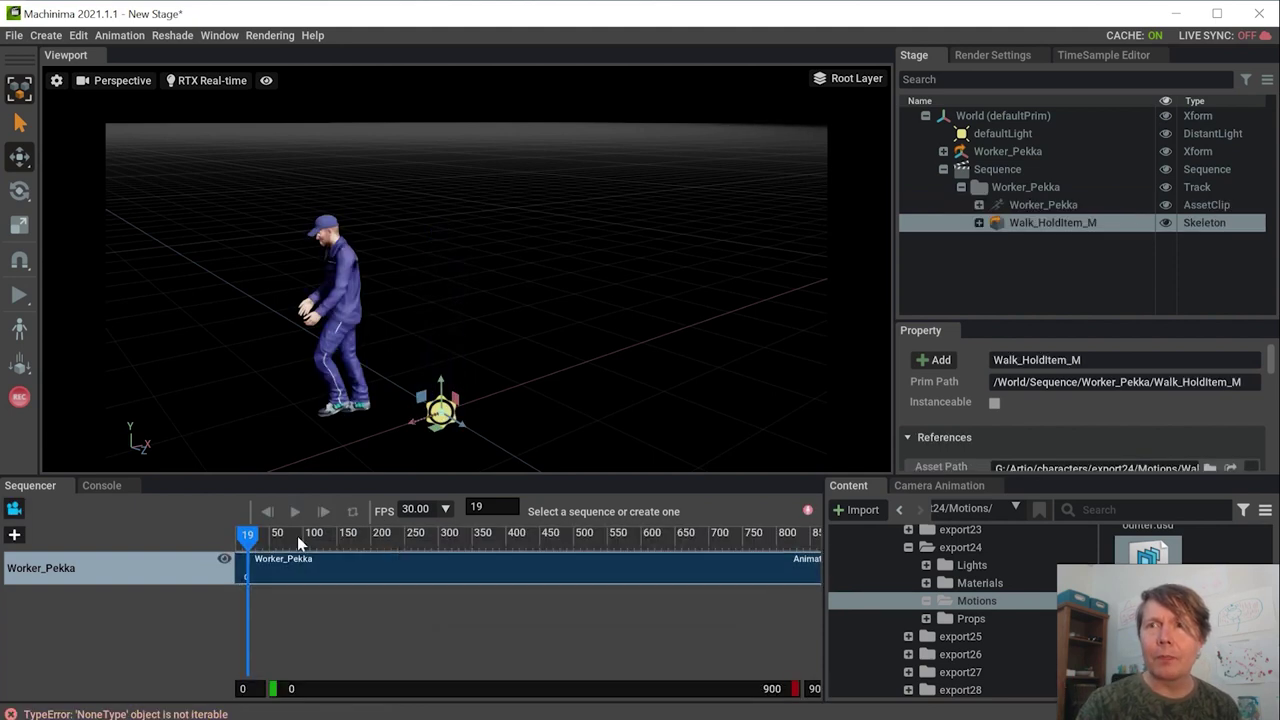
left_click_drag(246, 535, 157, 542)
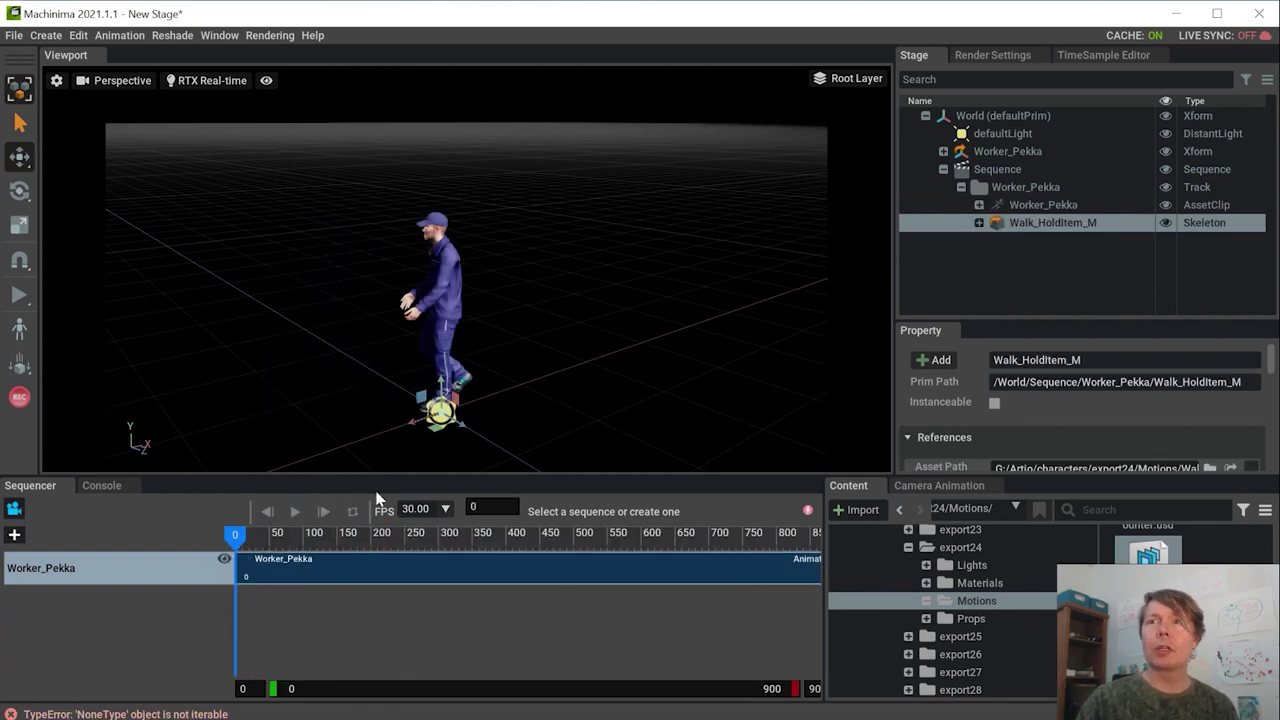
left_click(445, 511)
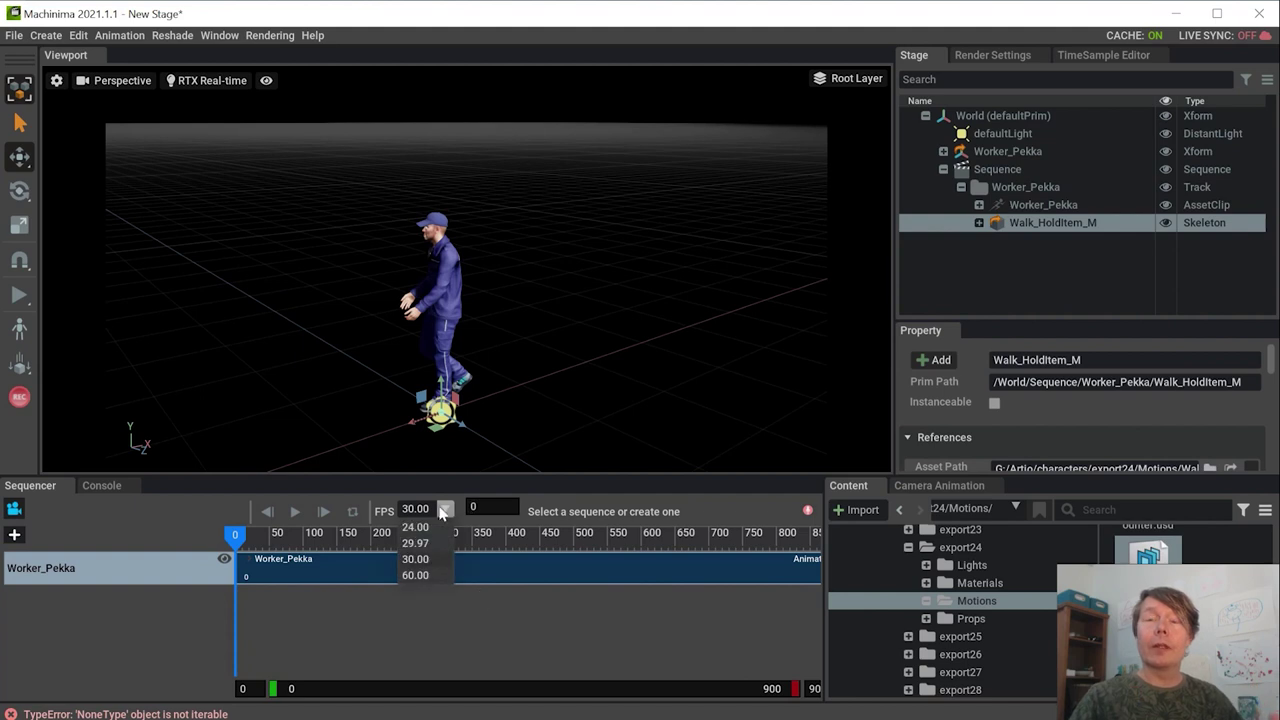
left_click(416, 528)
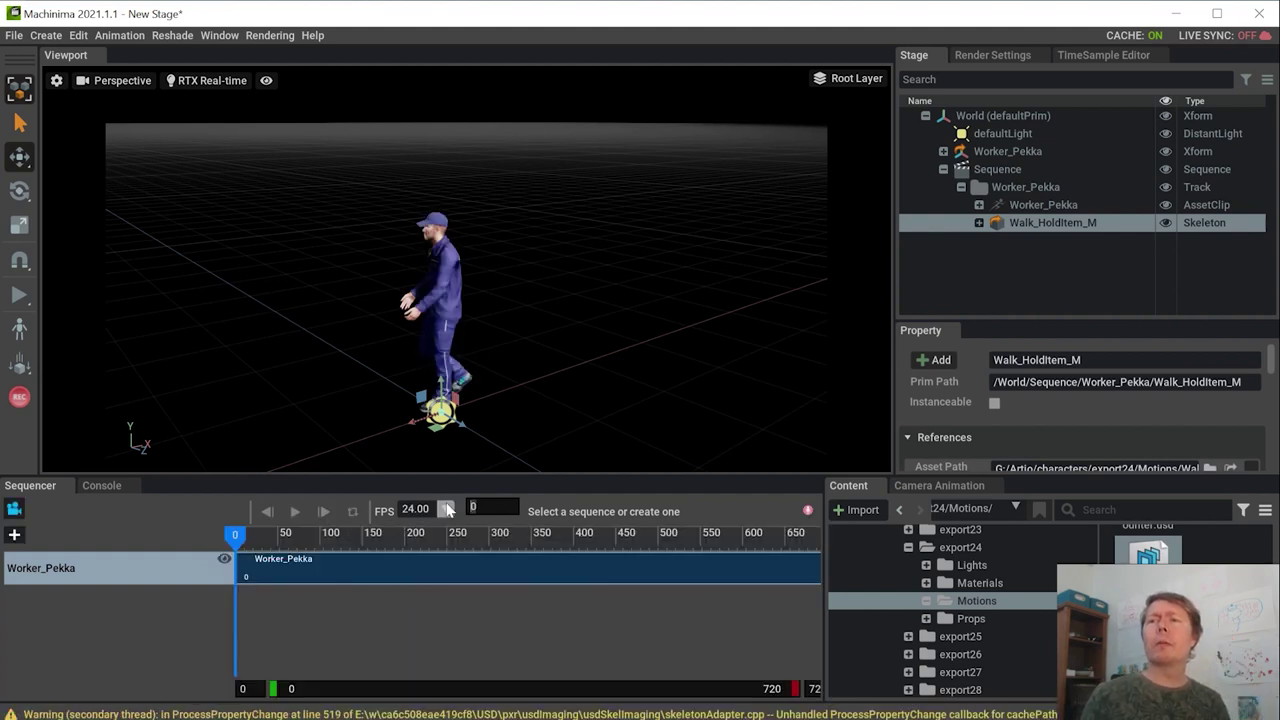
Set the end frame of the sequencer's range to 120
left_click(282, 536)
type("900")
left_click_drag(830, 691, 986, 668)
key("Return")
type("1500")
key("Return")
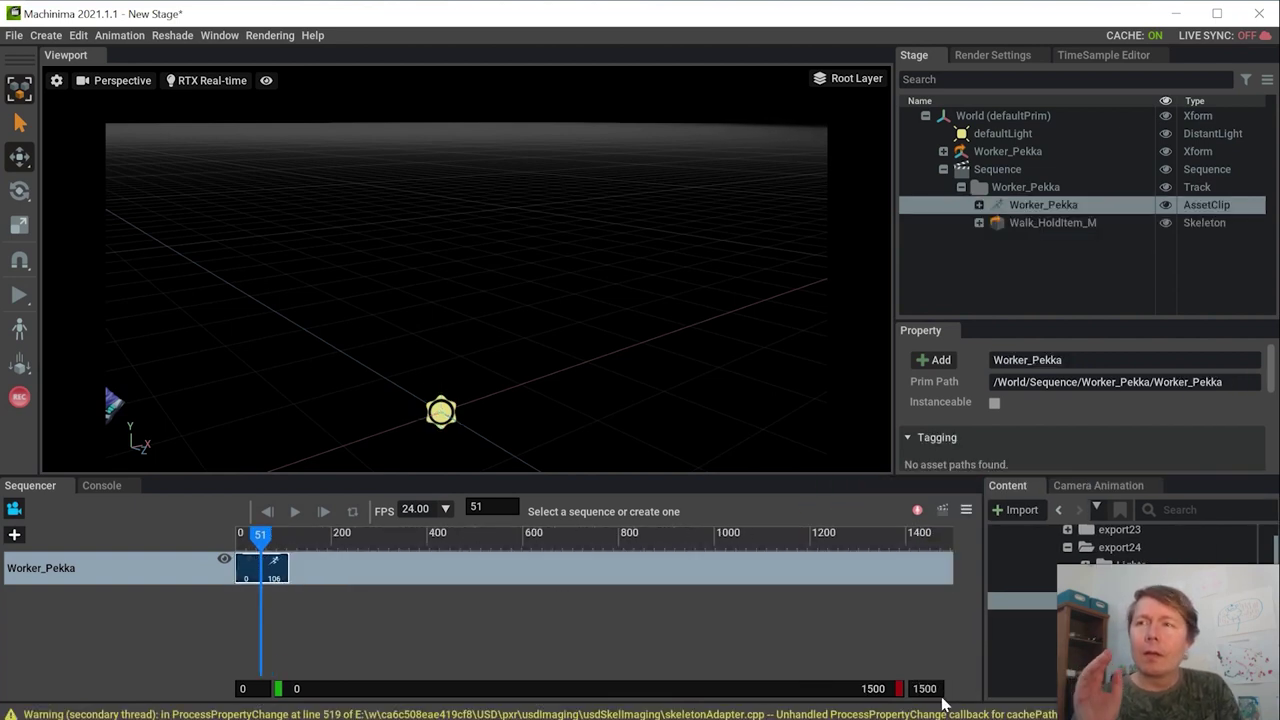
key("Return")
left_click(928, 689)
key("BackSpace")
key("BackSpace")
type("20")
key("Return")
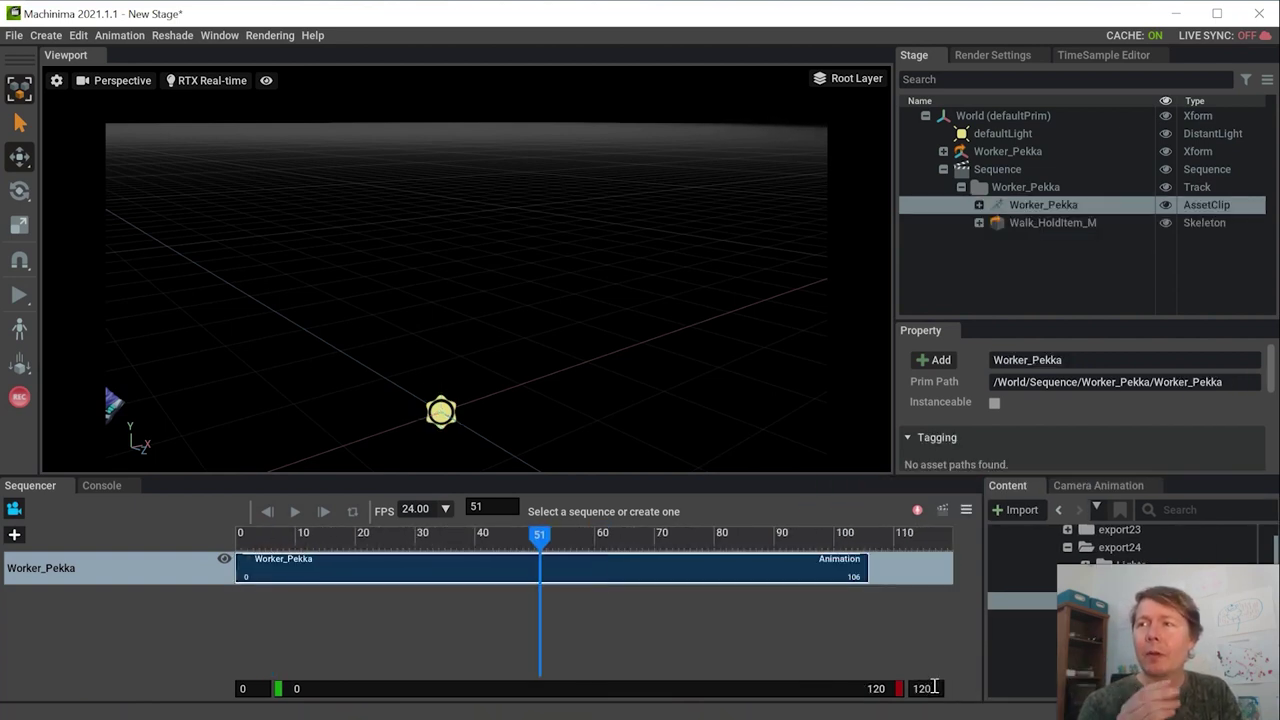
Trim the worker's walk clip to end at frame 50 and duplicate it directly behind the original
left_click_drag(867, 576, 536, 600)
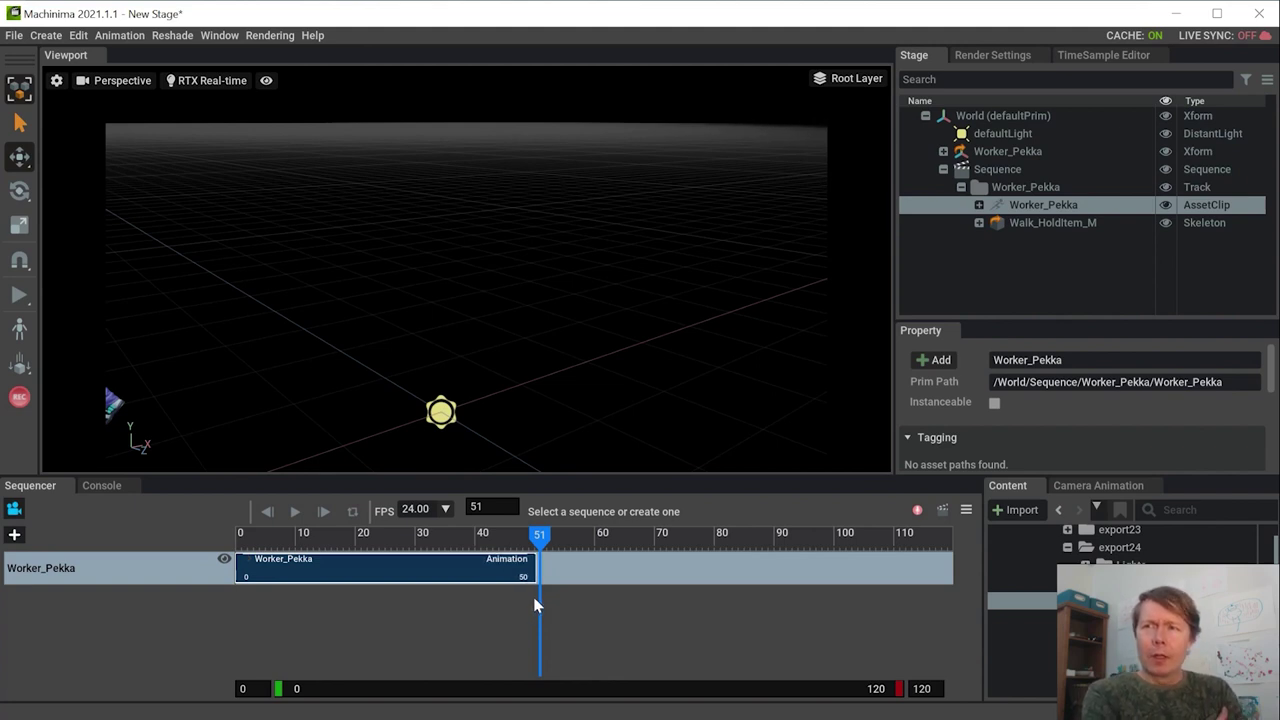
left_click_drag(542, 538, 454, 543)
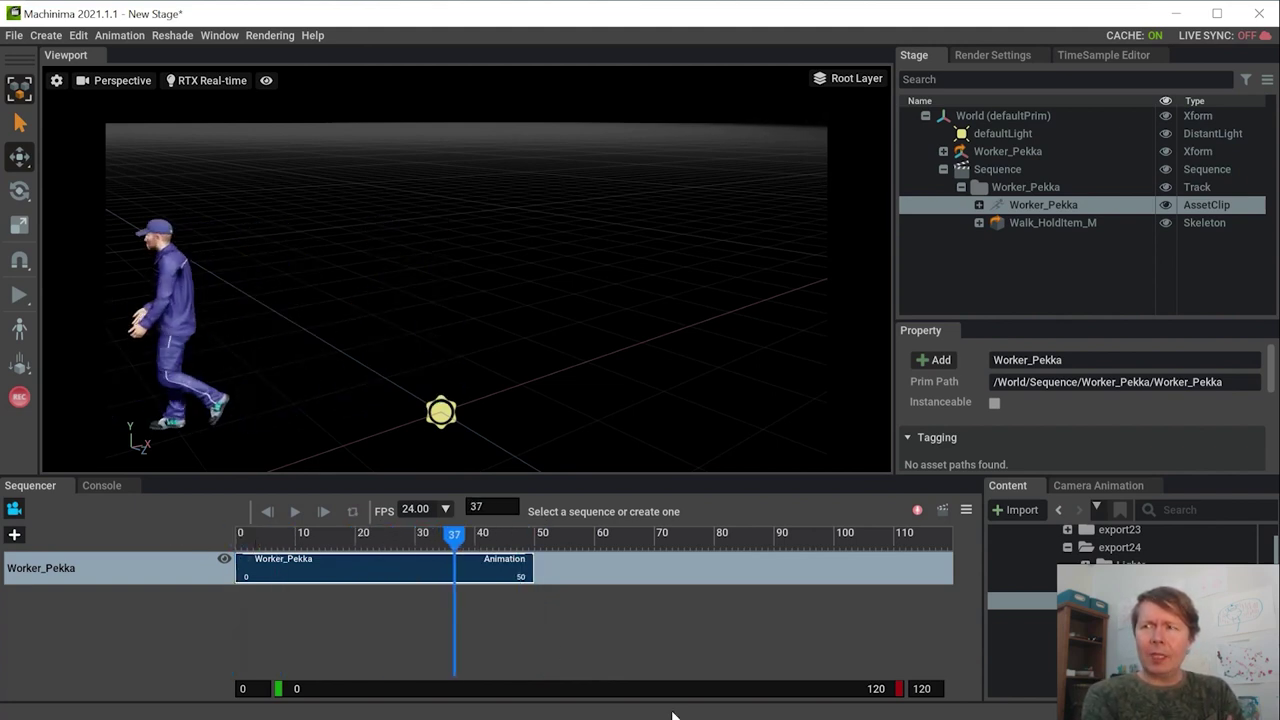
right_click(395, 567)
left_click(463, 590)
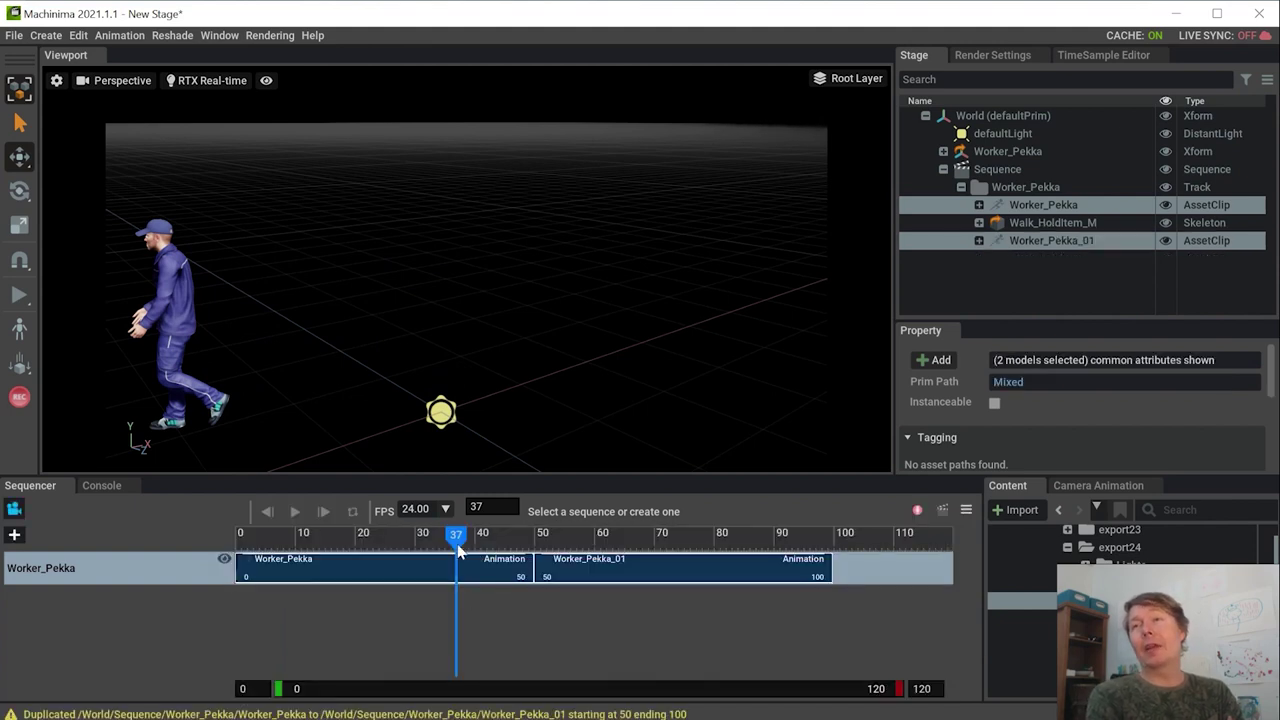
Go to frame 50, where the two walk clips meet, and create a cube shape
mouse_move(456, 537)
left_mouse_down()
mouse_move(574, 537)
mouse_move(450, 540)
left_mouse_up()
middle_click_drag(466, 390, 722, 310)
mouse_move(447, 548)
left_mouse_down()
mouse_move(606, 540)
mouse_move(440, 546)
left_mouse_up()
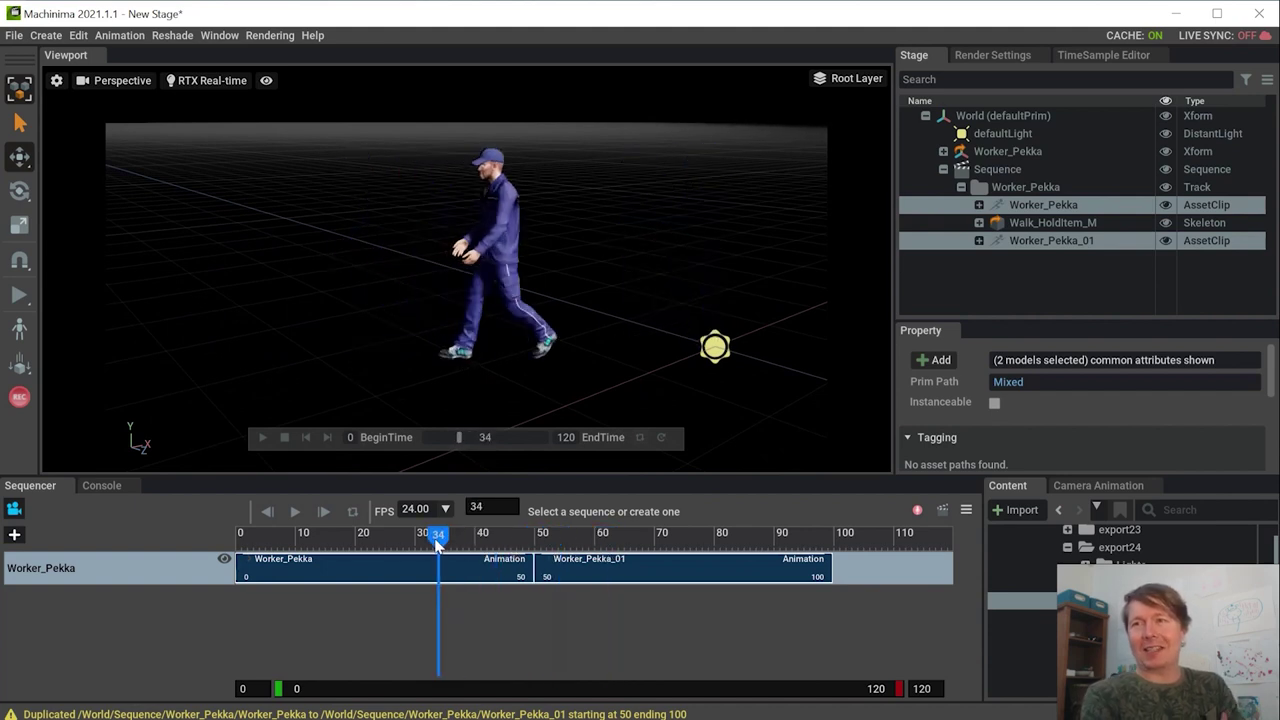
left_click(530, 537)
left_click_drag(530, 546, 536, 546)
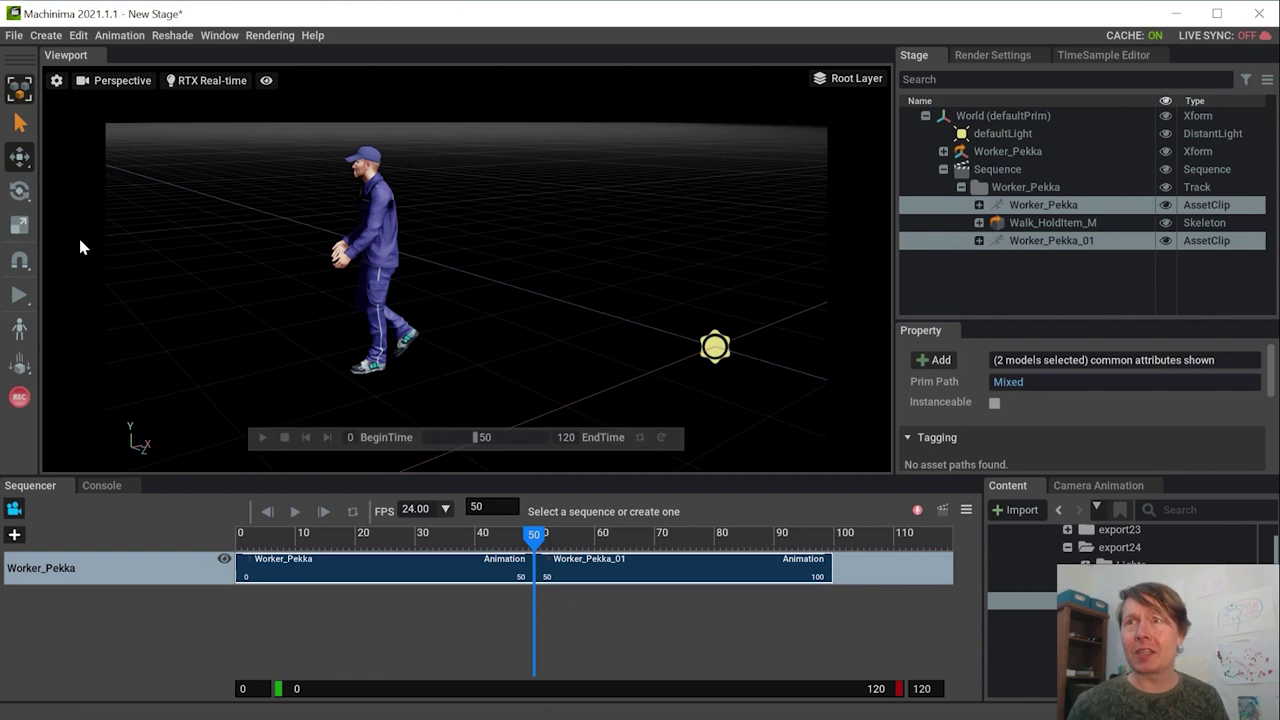
left_click(46, 36)
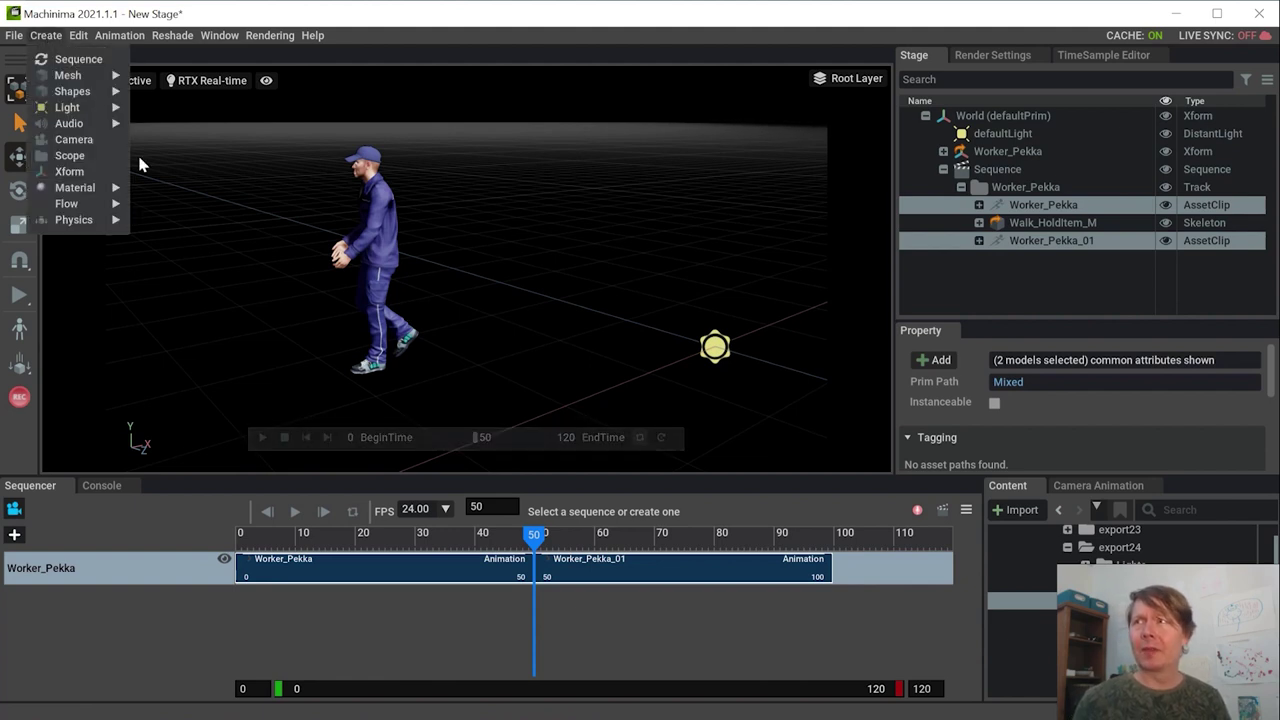
mouse_move(74, 93)
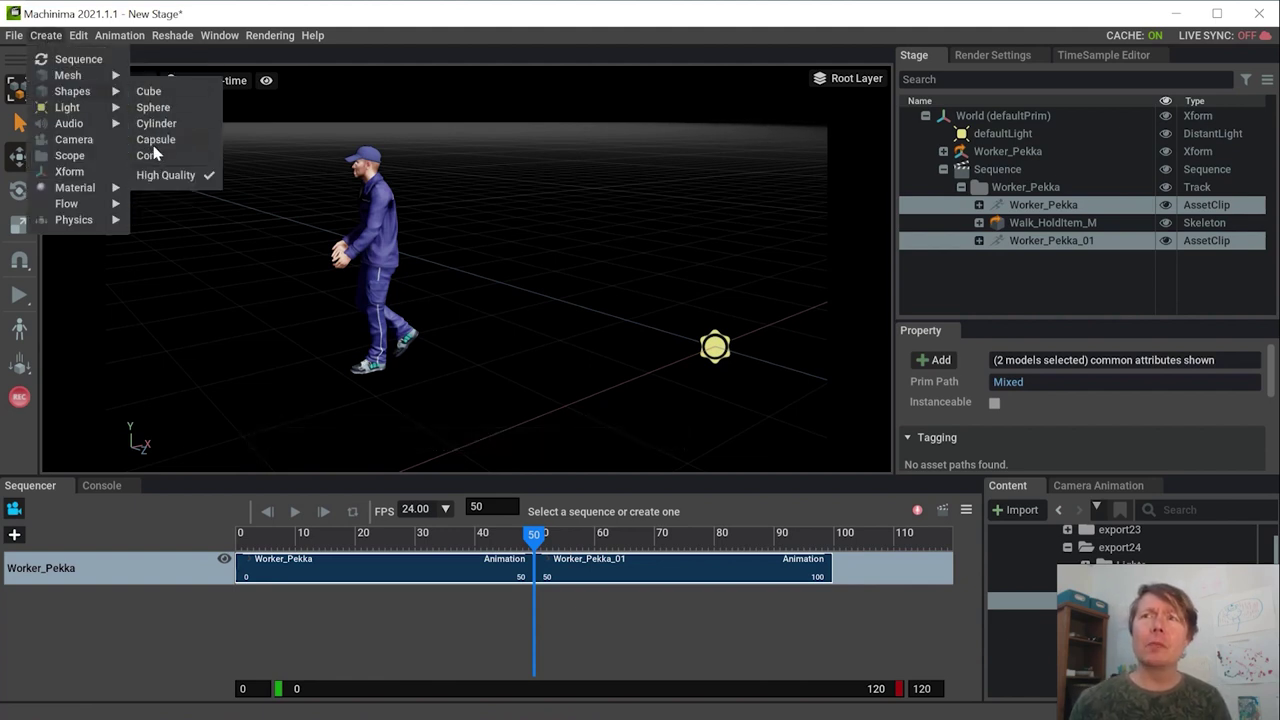
left_click(148, 93)
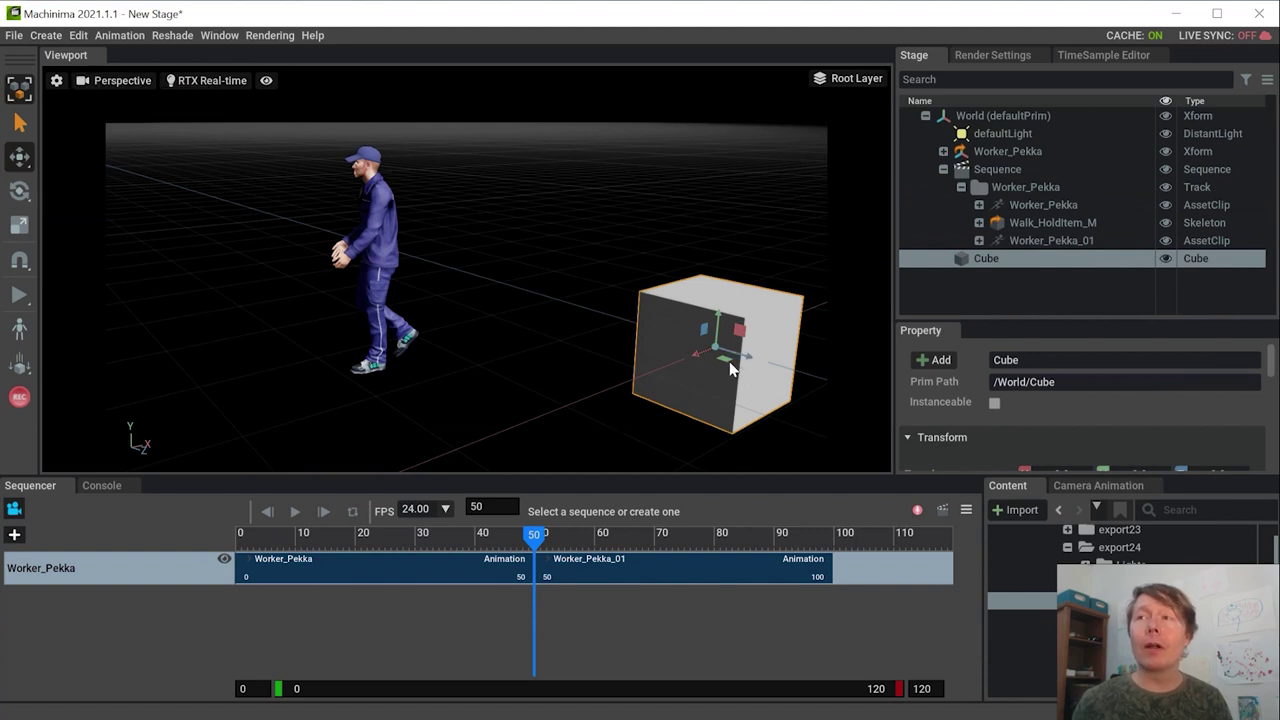
Move the cube to the worker's front foot and scale it down to a small reference marker
left_click_drag(729, 368, 276, 424)
key("r")
key("f")
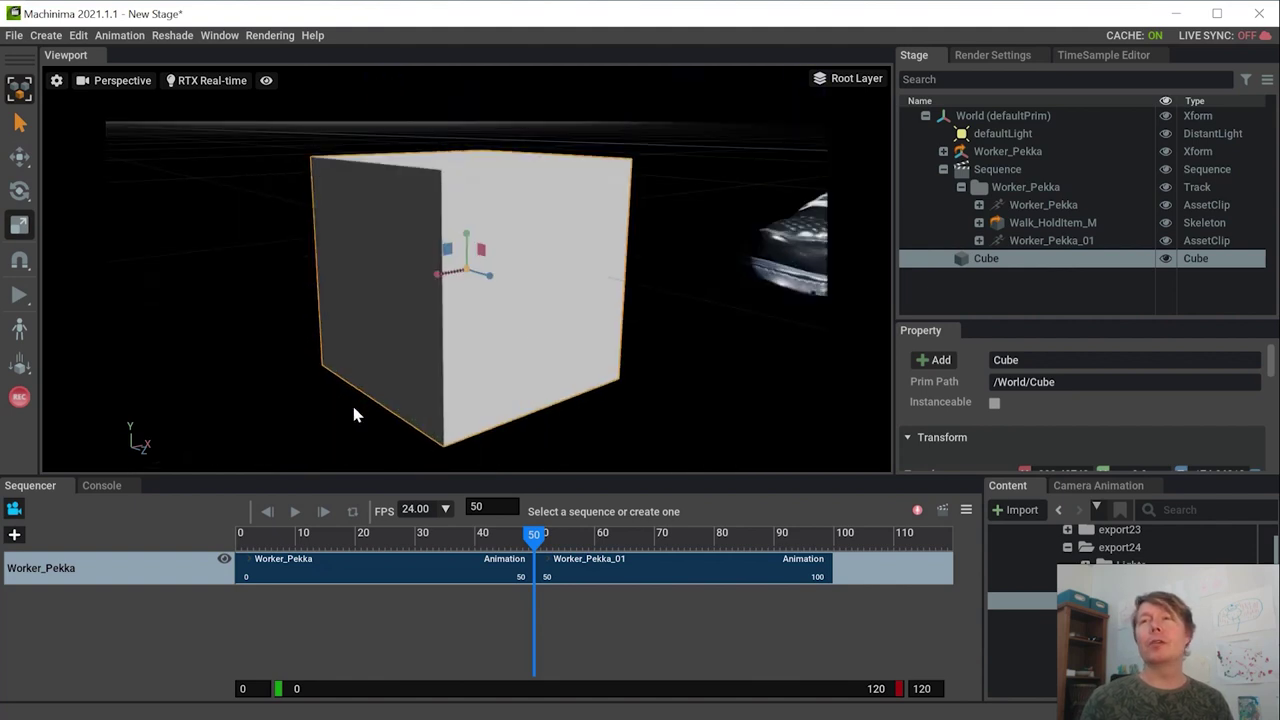
left_click_drag(436, 275, 594, 250)
Align the marker cube's side with the toe tip of the worker's front shoe
right_click_drag(759, 287, 68, 208)
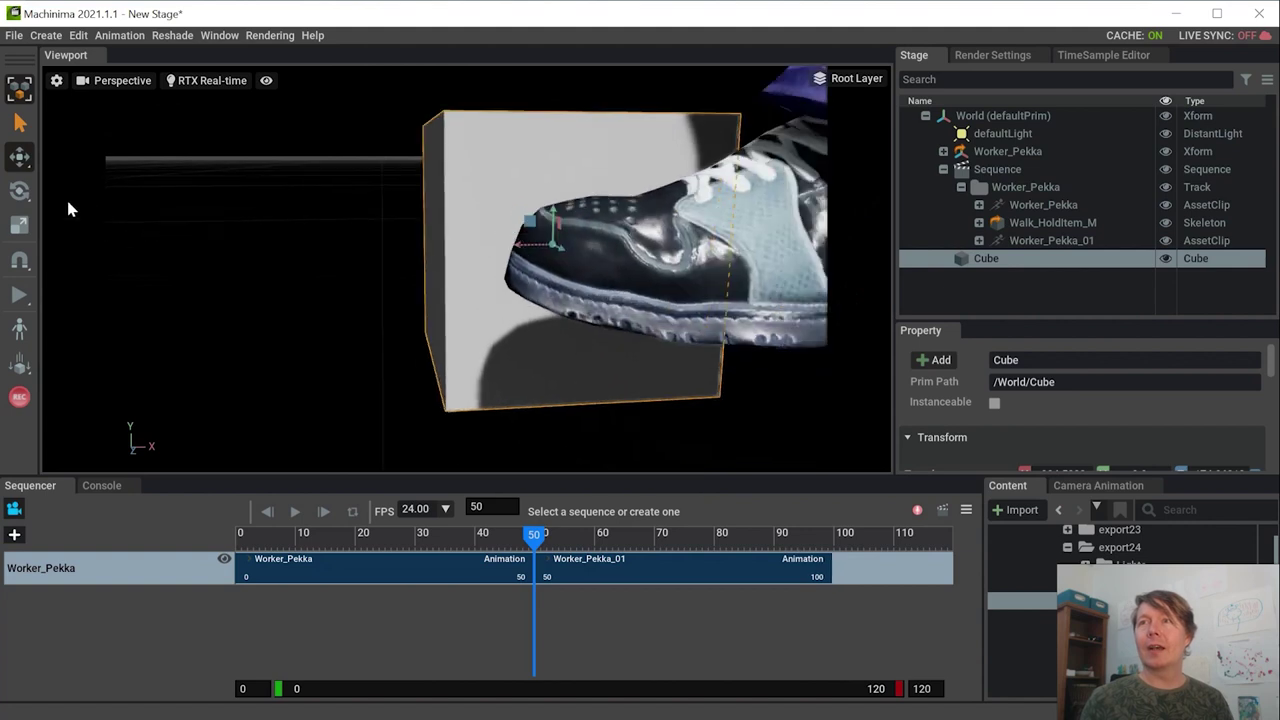
left_click_drag(556, 247, 246, 293)
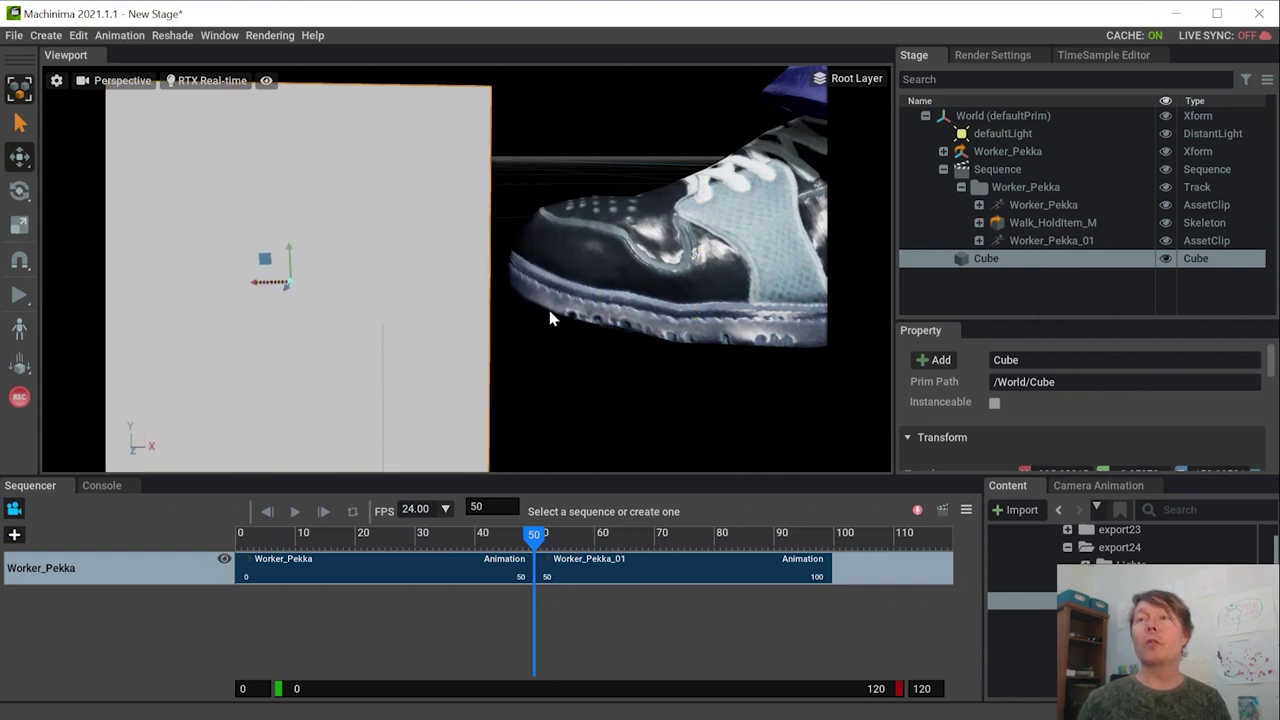
left_click_drag(549, 310, 382, 266, "alt")
right_click_drag(383, 272, 390, 276)
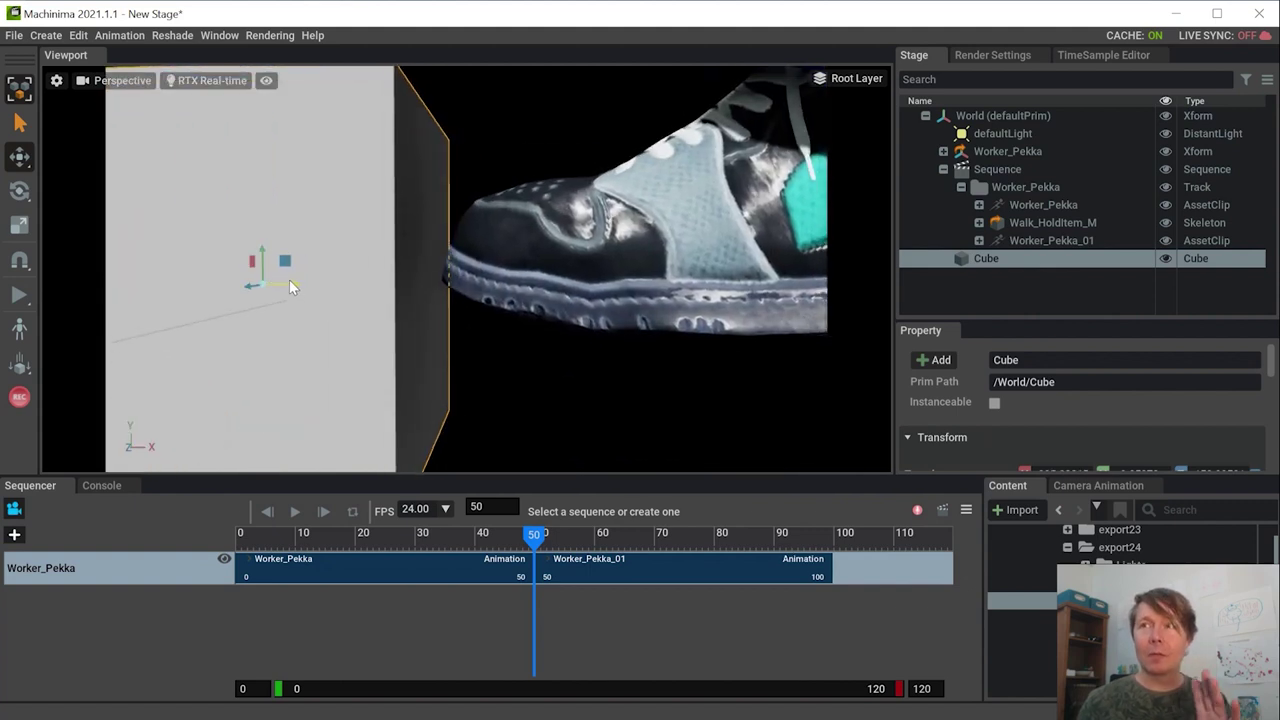
left_click_drag(290, 285, 314, 275)
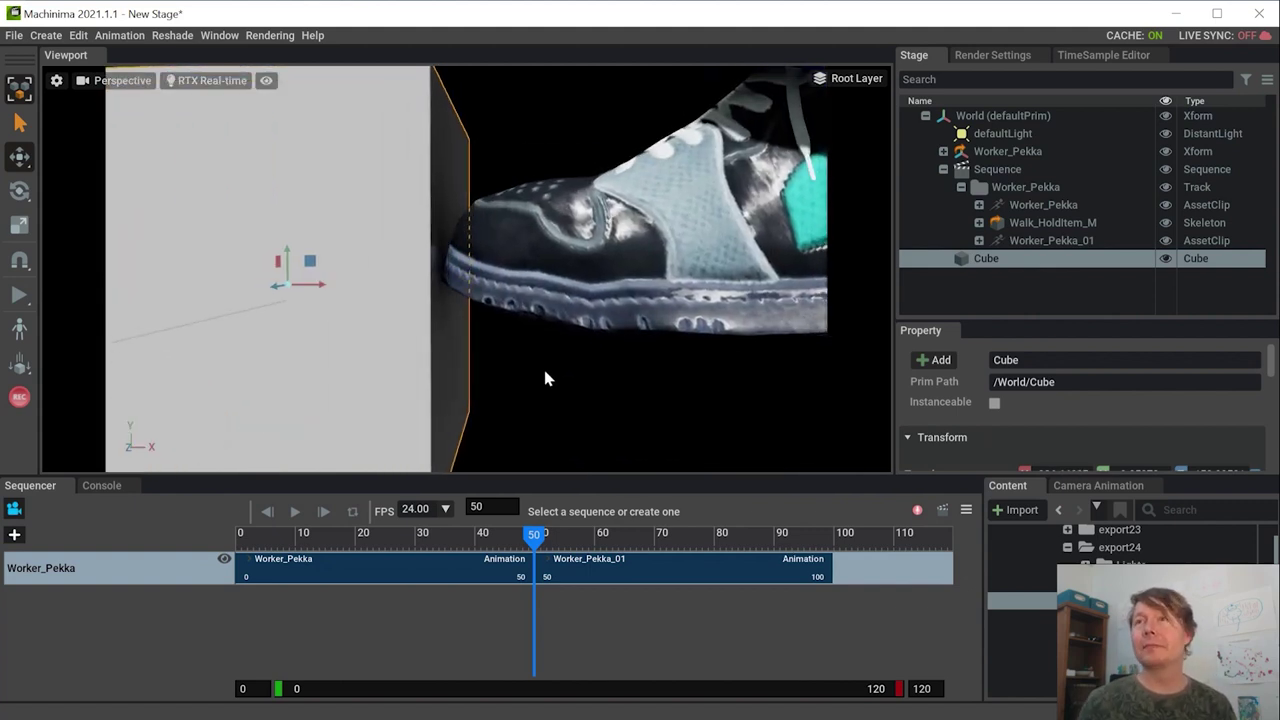
scroll(545, 371, "down", 3)
left_click_drag(553, 368, 615, 339, "alt")
scroll(493, 347, "down", 2)
left_click_drag(493, 347, 490, 309, "alt")
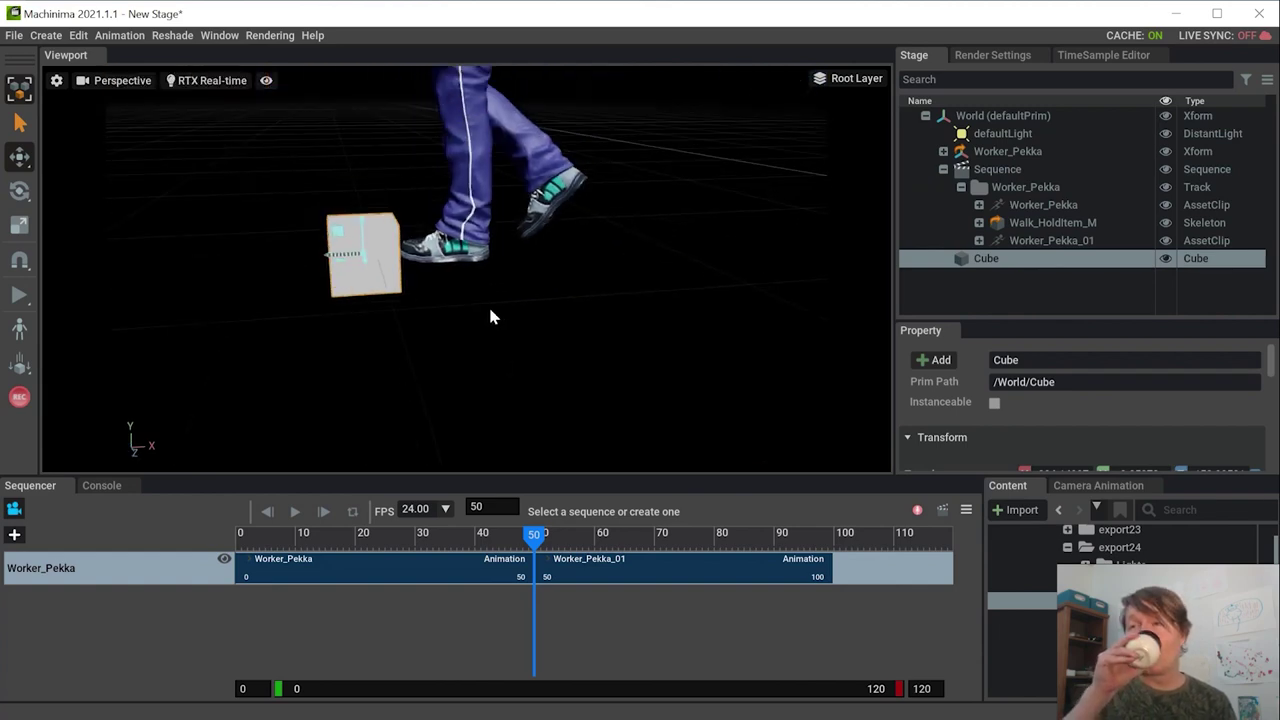
scroll(553, 362, "down", 8)
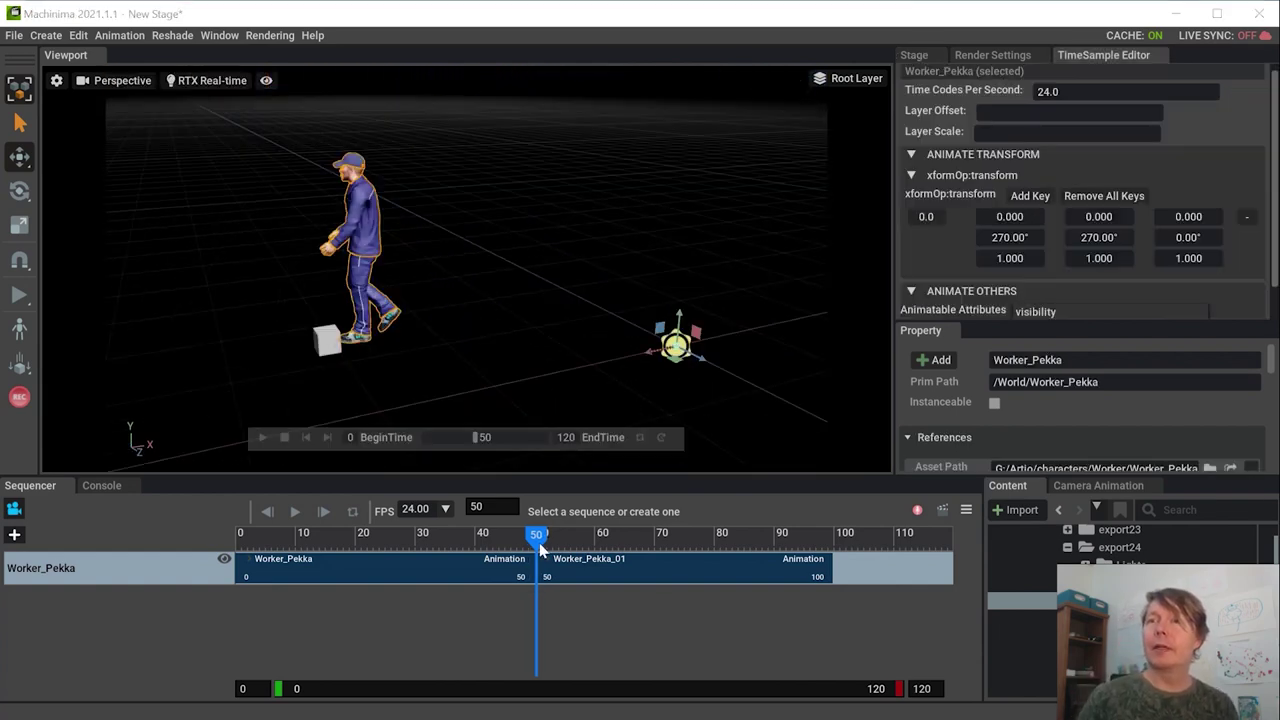
Add a transform key for the worker at frame 50
left_click_drag(539, 538, 470, 536)
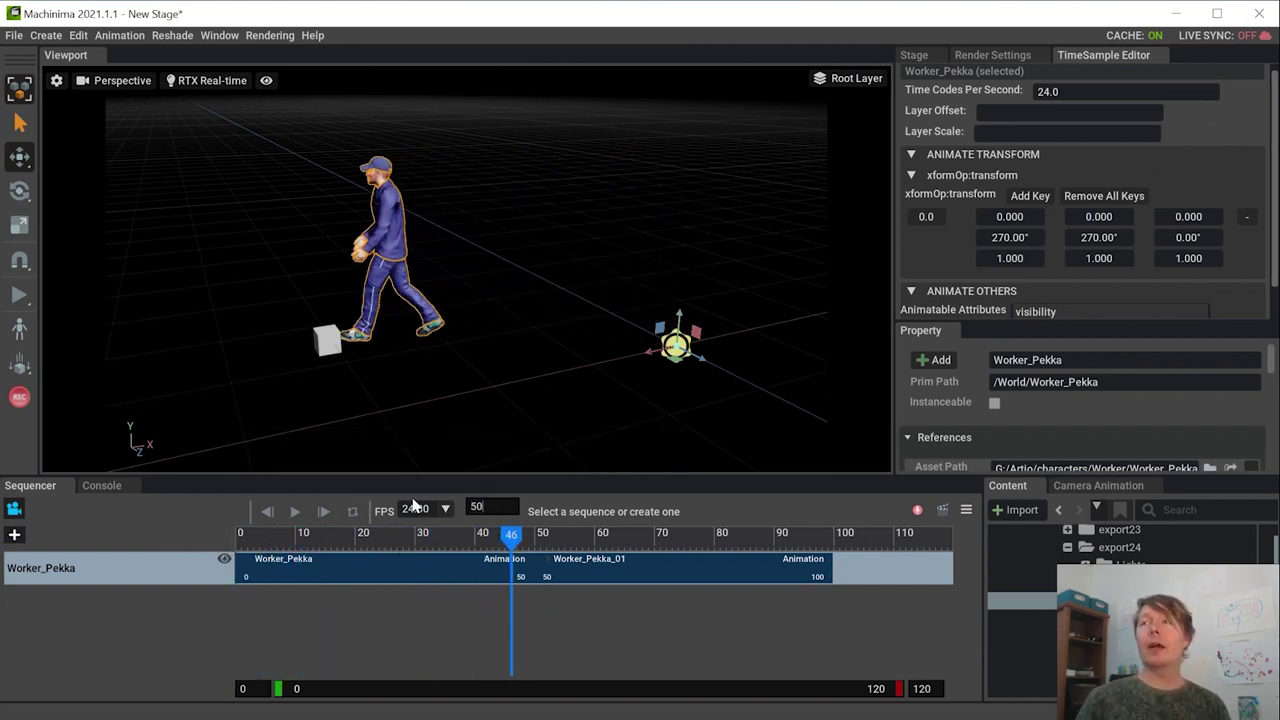
key("Return")
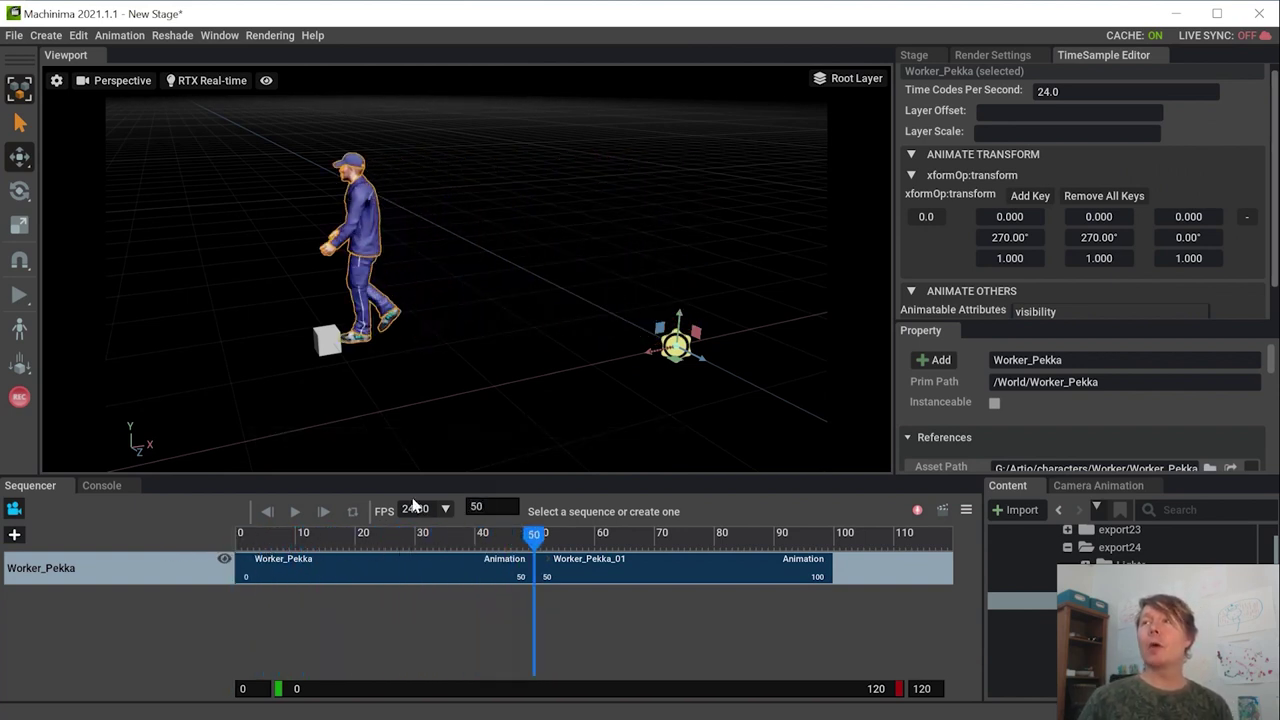
left_click(1050, 196)
scroll(1100, 250, "down", 3)
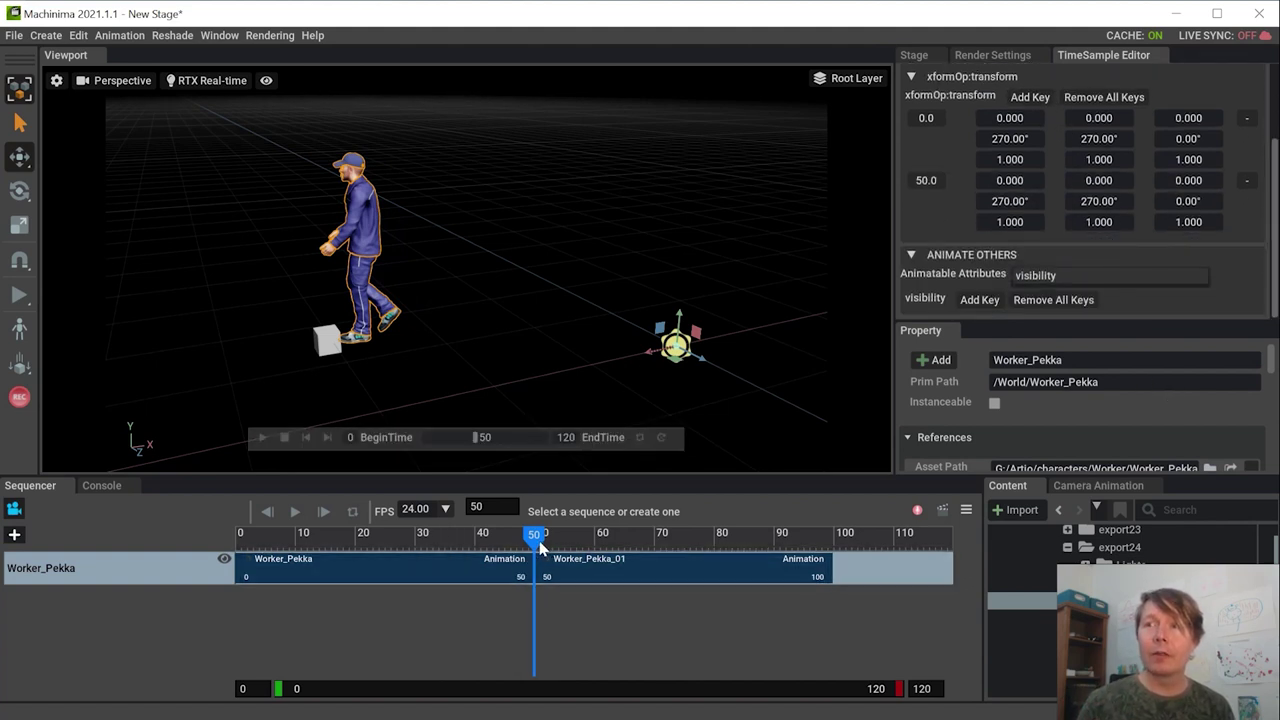
At frame 51, move the worker up to the marker cube, about X -282 and Z -121, and scrub through the clip transition
left_click_drag(540, 545, 544, 539)
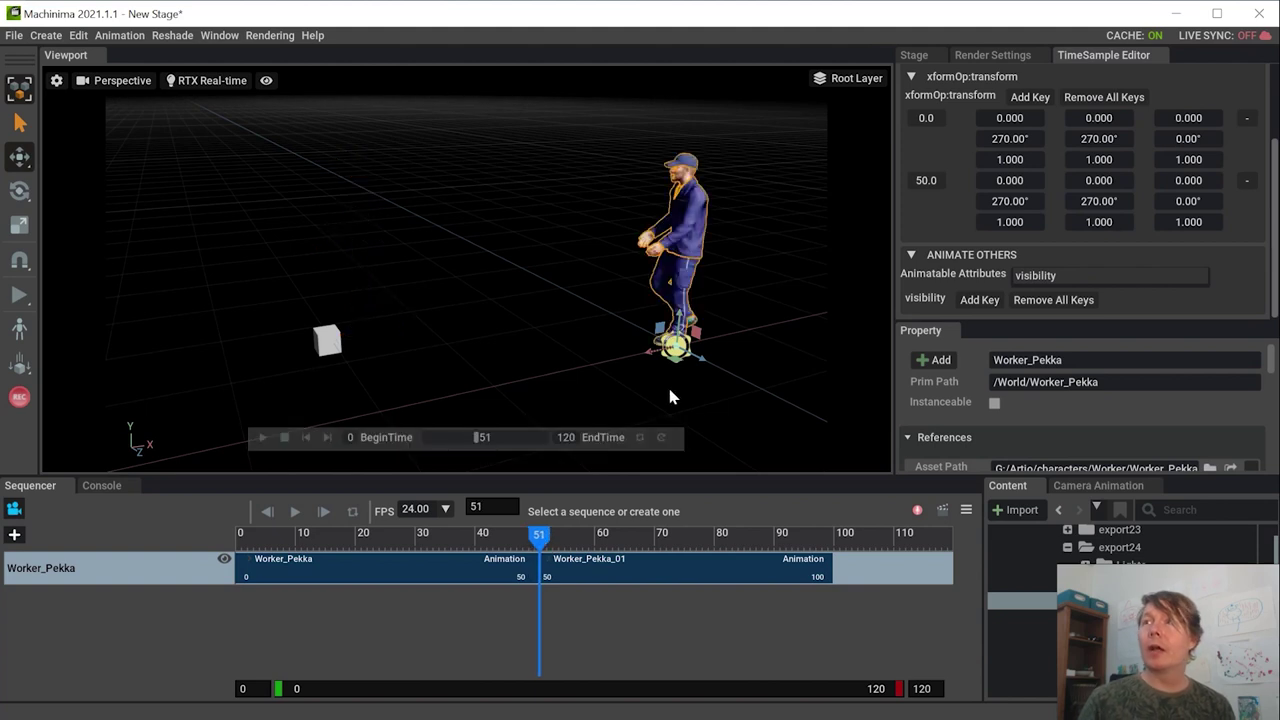
left_click_drag(677, 368, 343, 370)
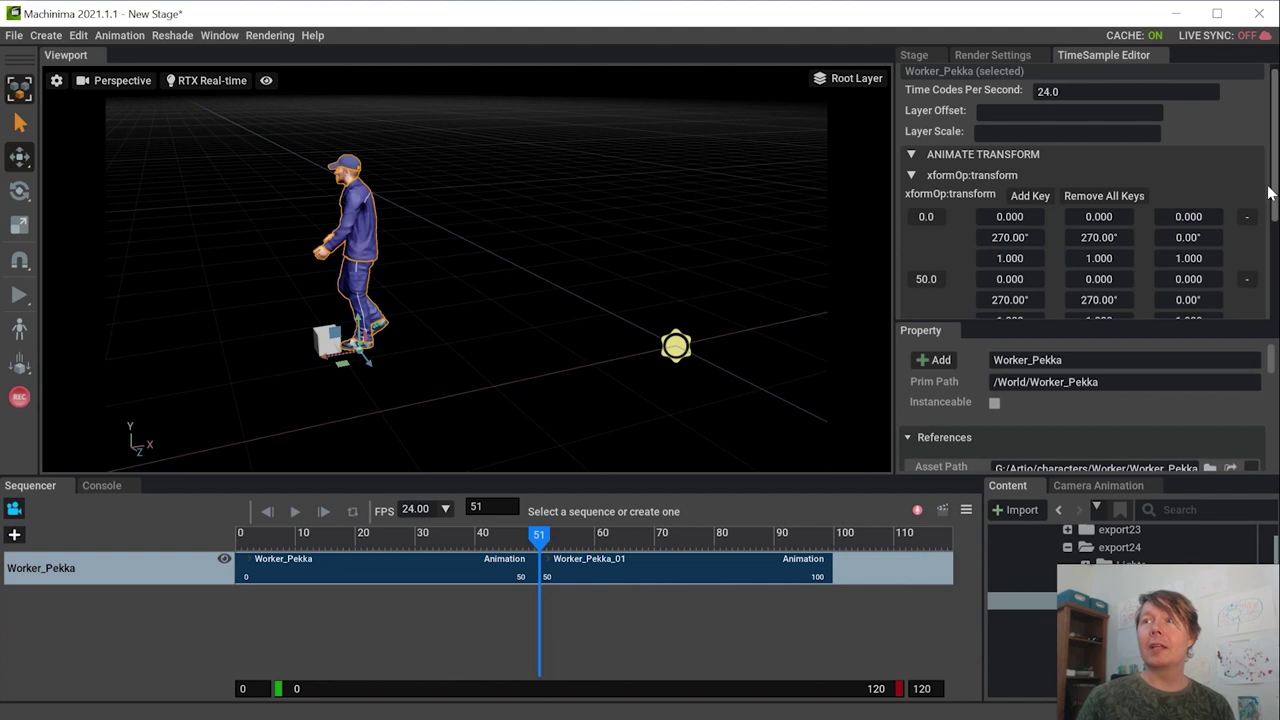
left_click_drag(1270, 192, 1274, 302)
left_click_drag(540, 540, 325, 541)
left_click(516, 533)
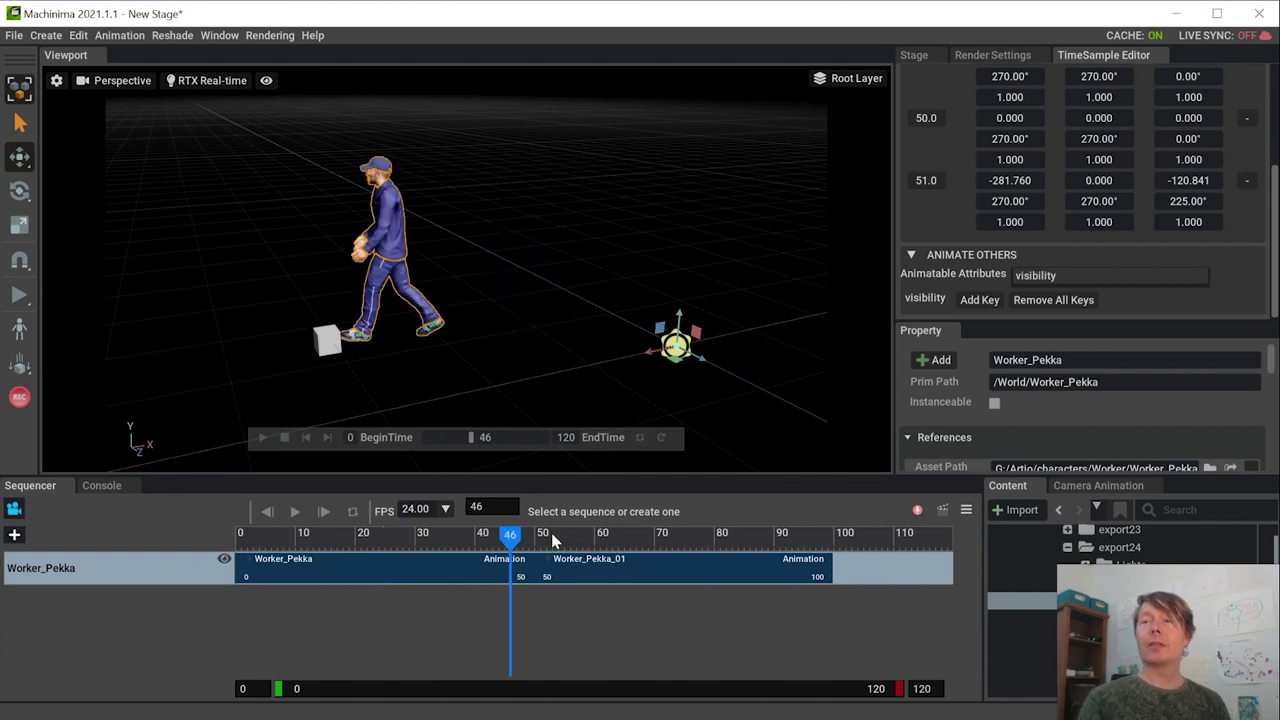
left_click_drag(511, 539, 540, 540)
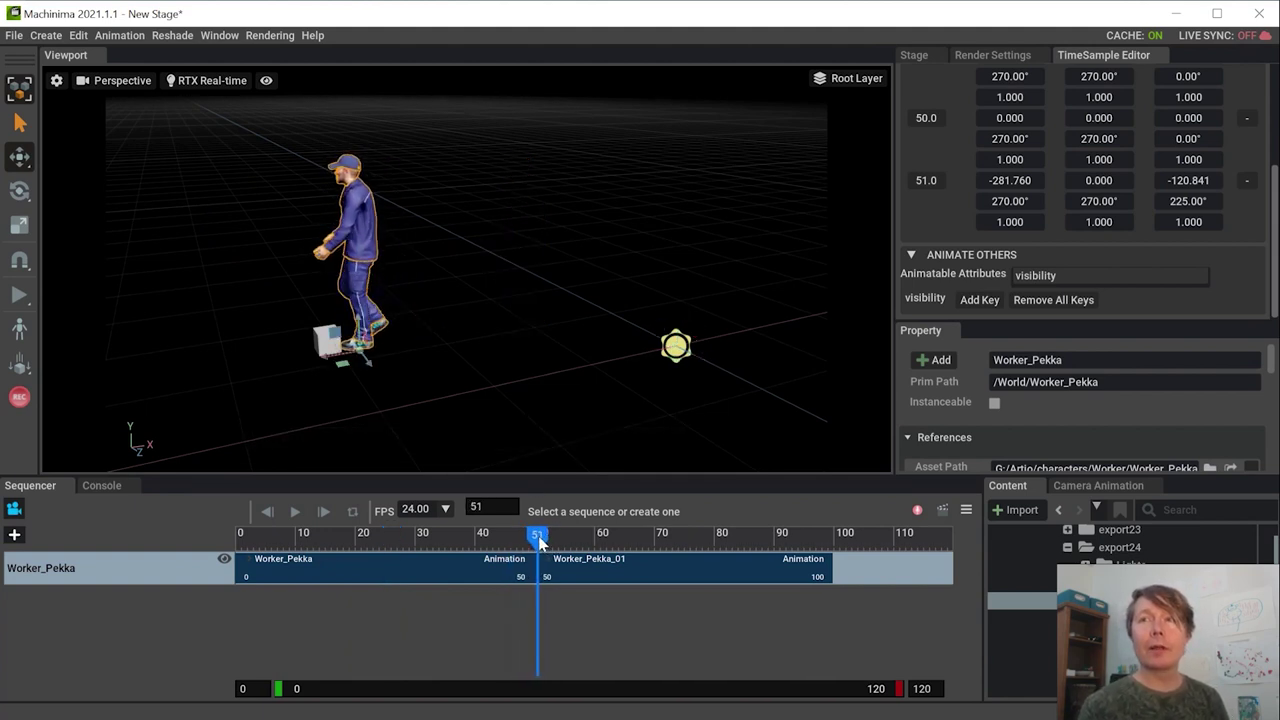
Fine-tune the worker's frame 51 position against the cube to X -278.678, Z -140.124, and scrub back to frame 39 to check it
scroll(393, 340, "up", 10)
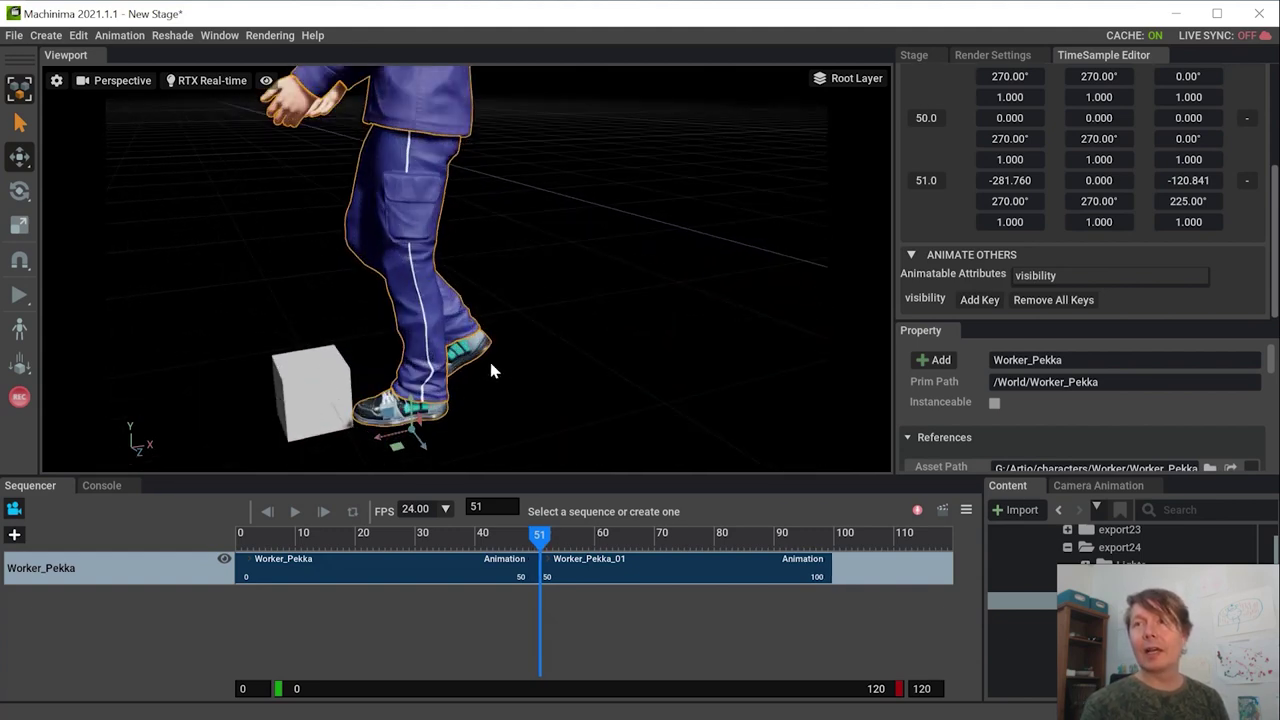
scroll(490, 370, "up", 10)
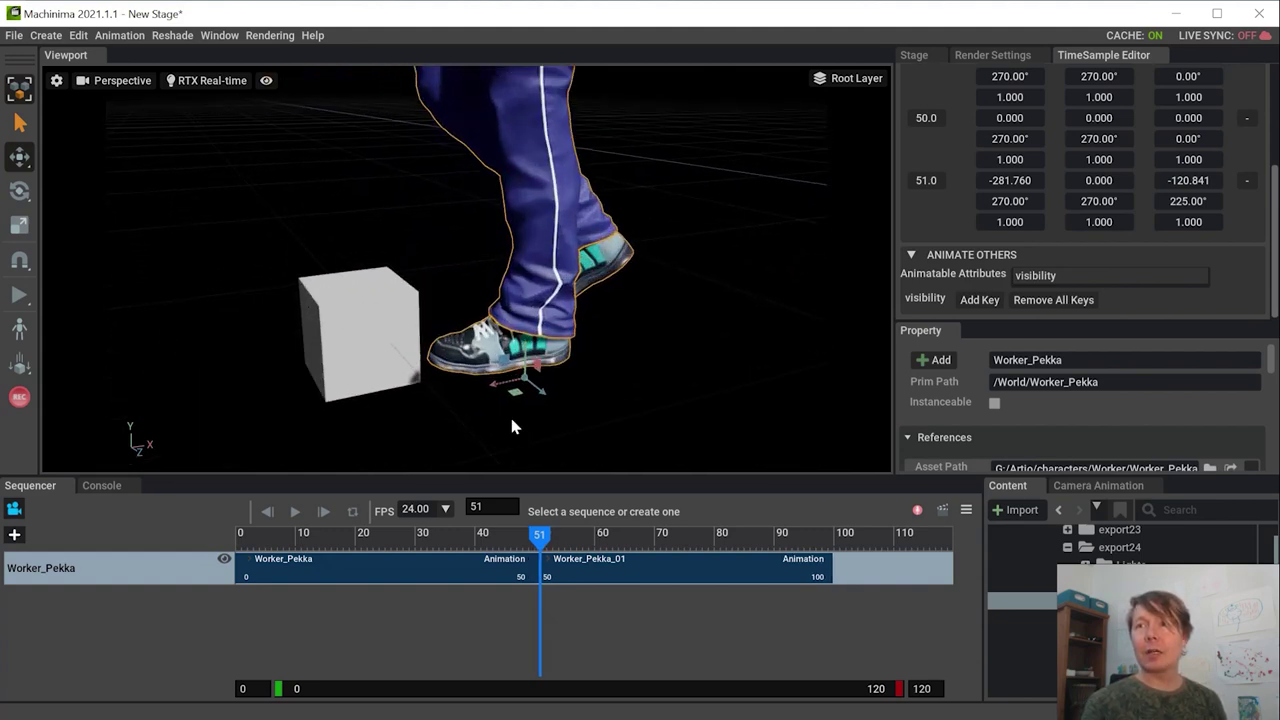
middle_click_drag(537, 393, 477, 236)
scroll(571, 357, "down", 3)
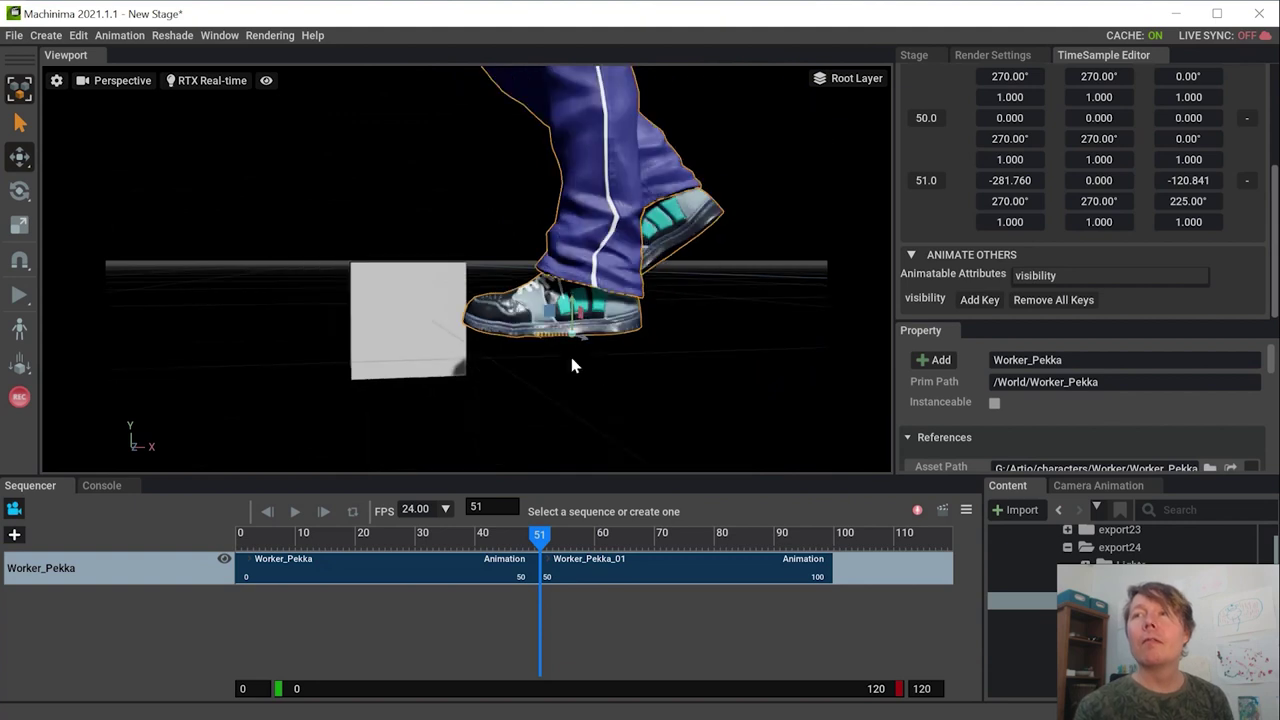
right_click_drag(671, 298, 614, 344)
middle_click_drag(590, 300, 570, 415)
scroll(585, 425, "down", 3)
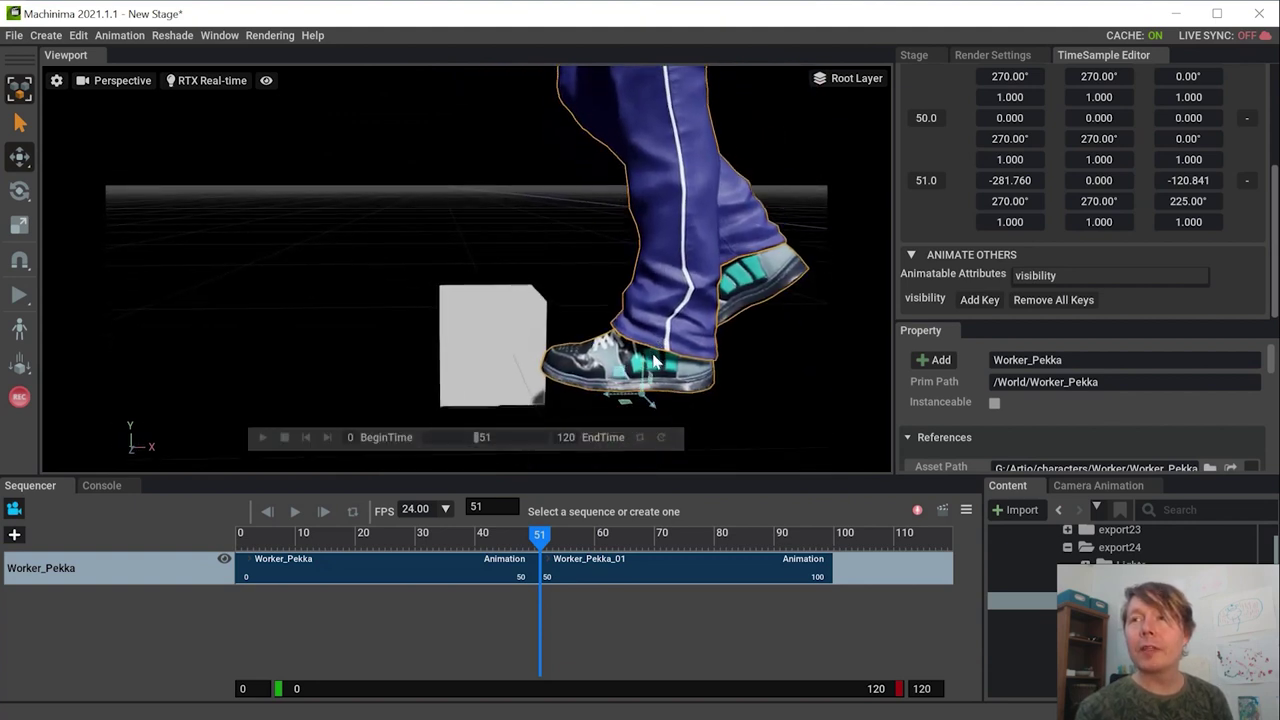
left_click_drag(655, 403, 592, 356)
right_click_drag(672, 374, 645, 374)
middle_click_drag(645, 373, 563, 335)
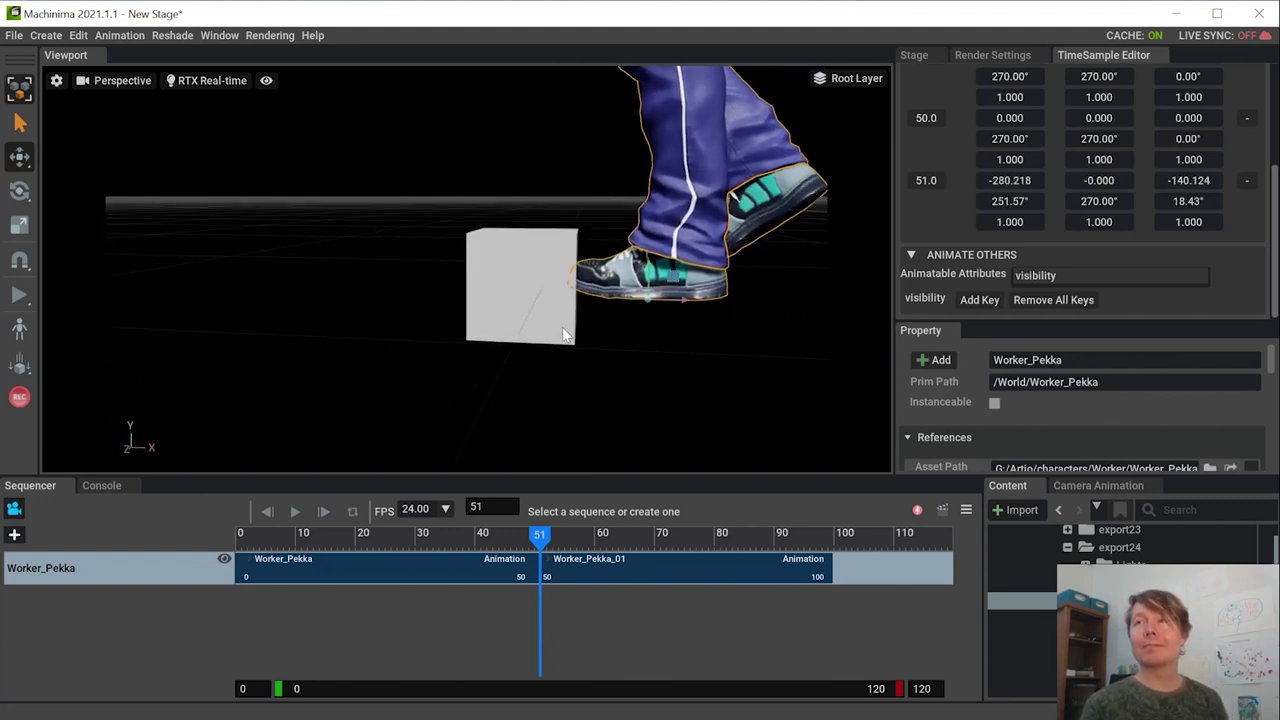
middle_click_drag(688, 306, 501, 338)
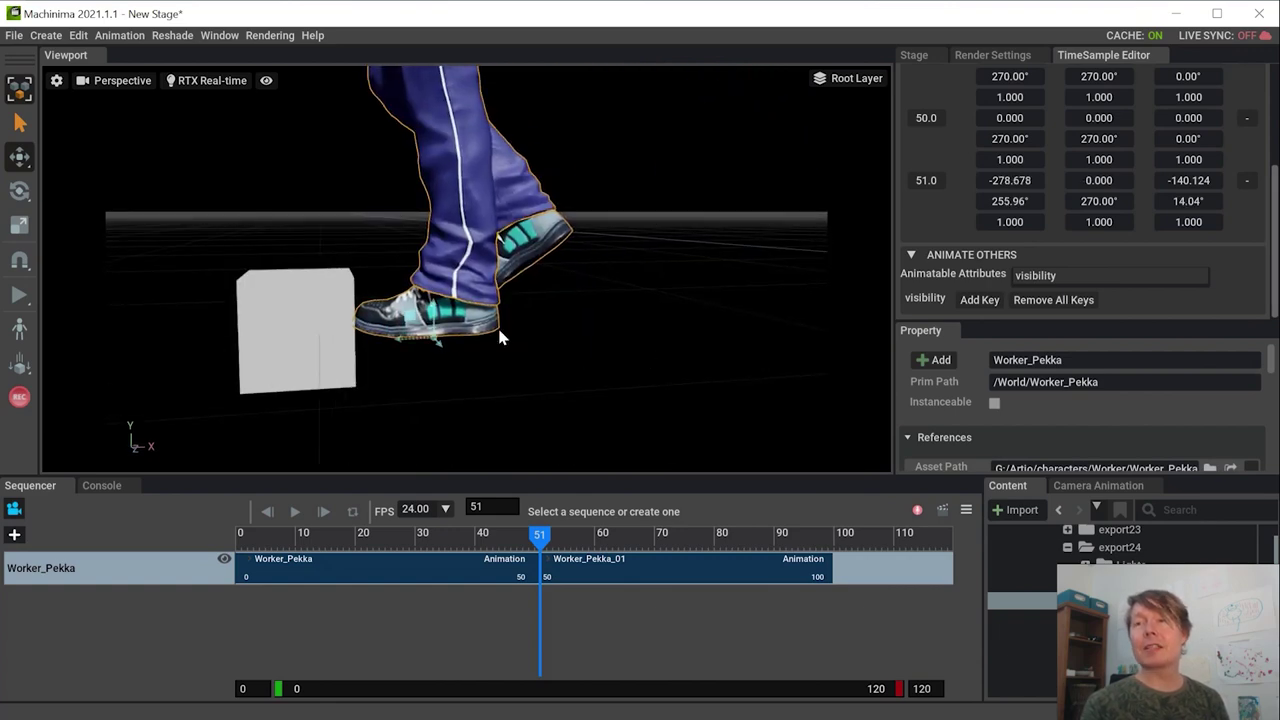
left_click_drag(538, 538, 466, 538)
scroll(502, 248, "down", 5)
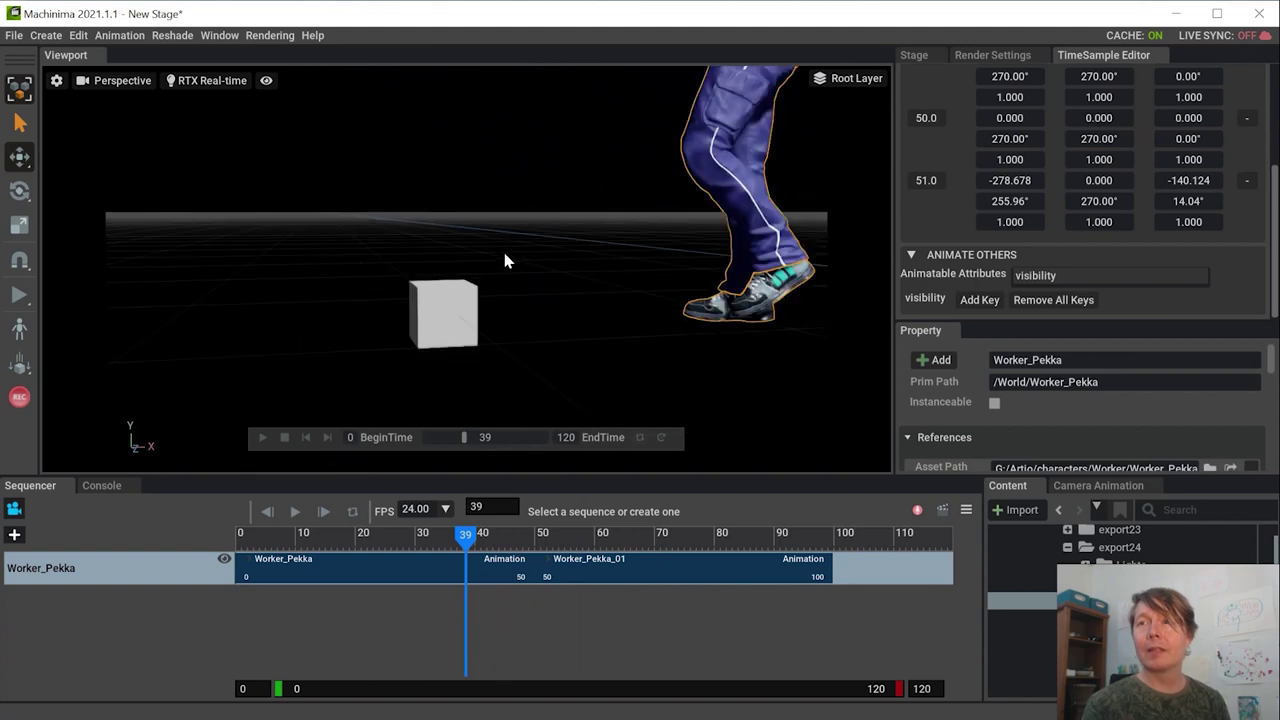
Play the worker's walk across the clip transition, rewind to frame 0, and replay it from a wider view
key("space")
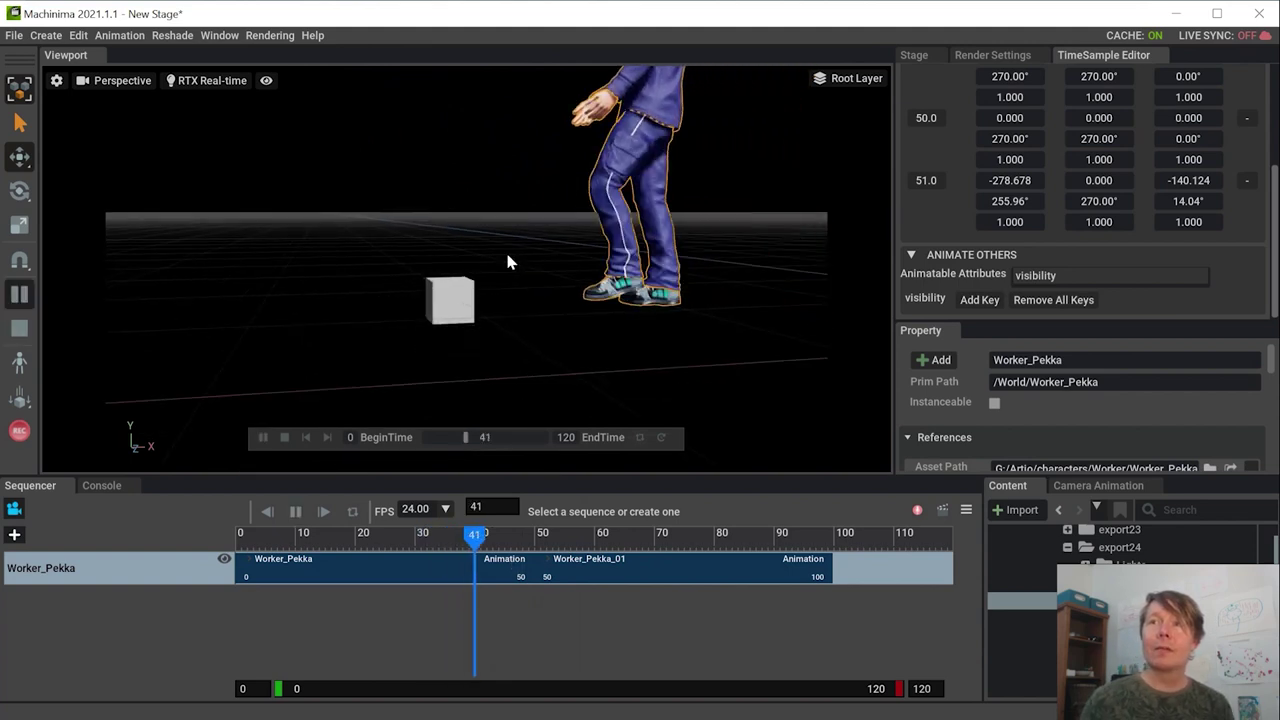
key("space")
left_click_drag(626, 540, 40, 551)
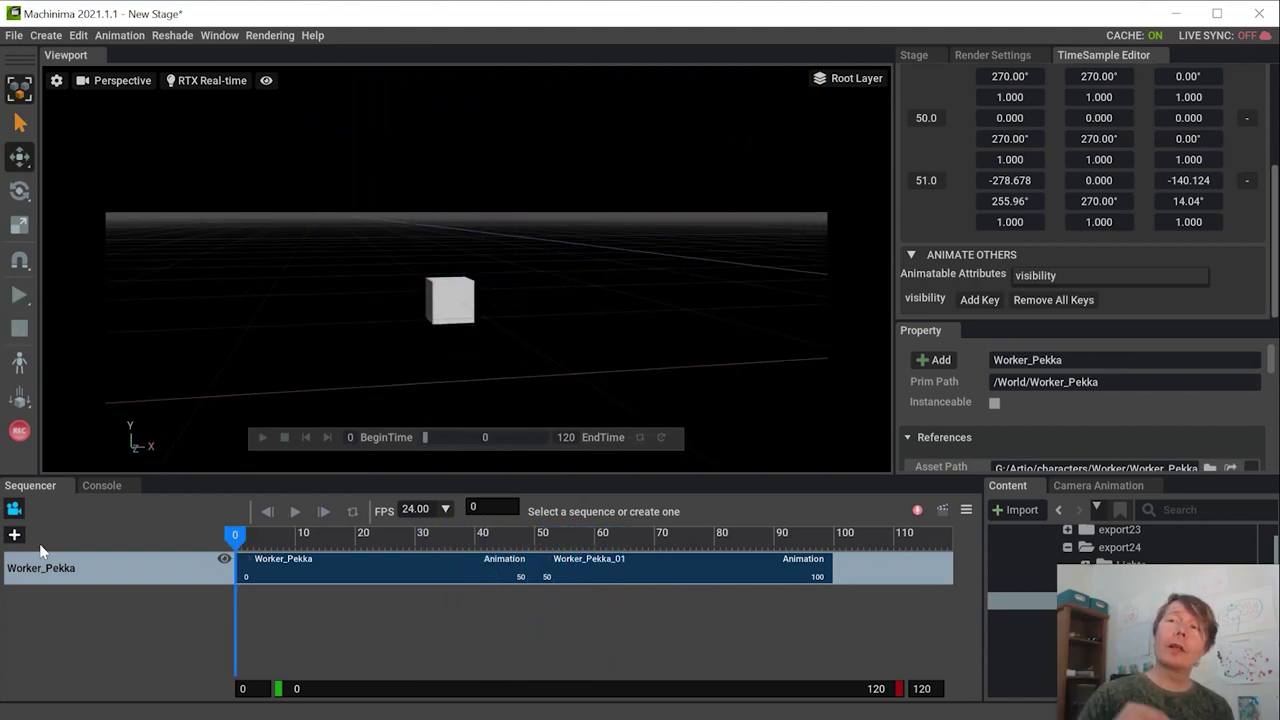
left_click_drag(548, 310, 566, 312, "alt")
middle_click_drag(566, 312, 545, 401)
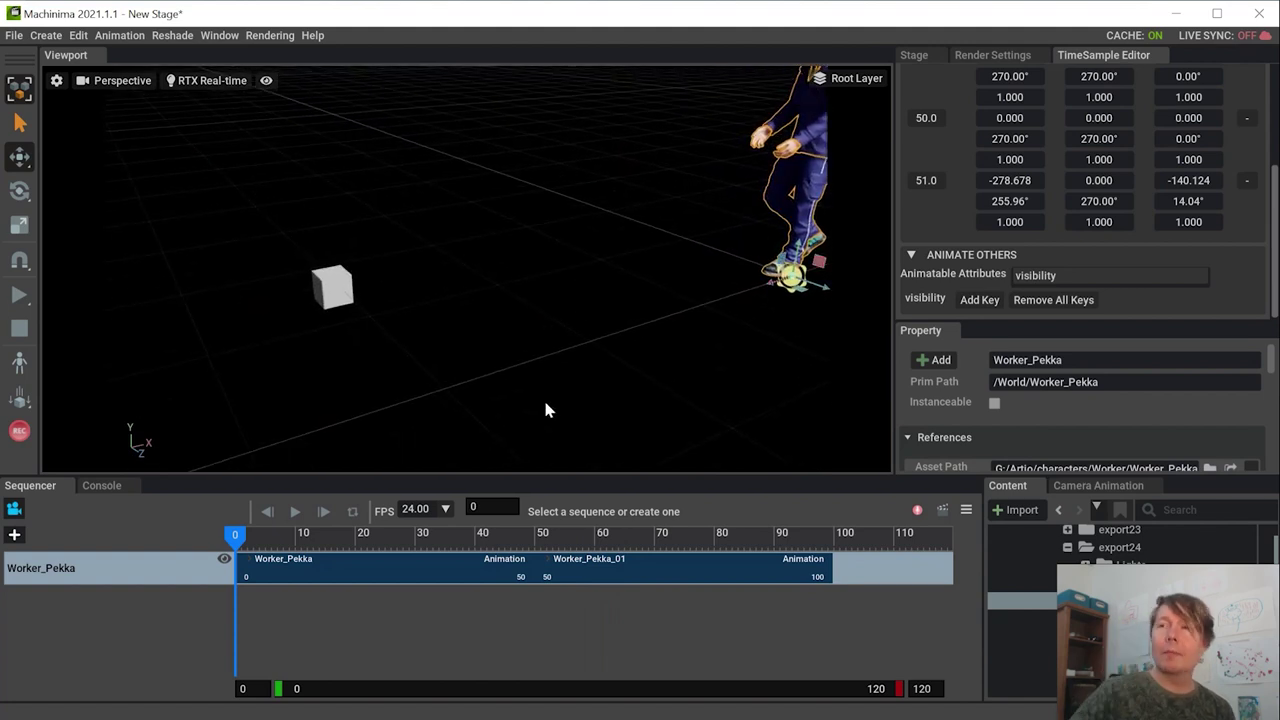
scroll(483, 310, "down", 3)
left_click(295, 511)
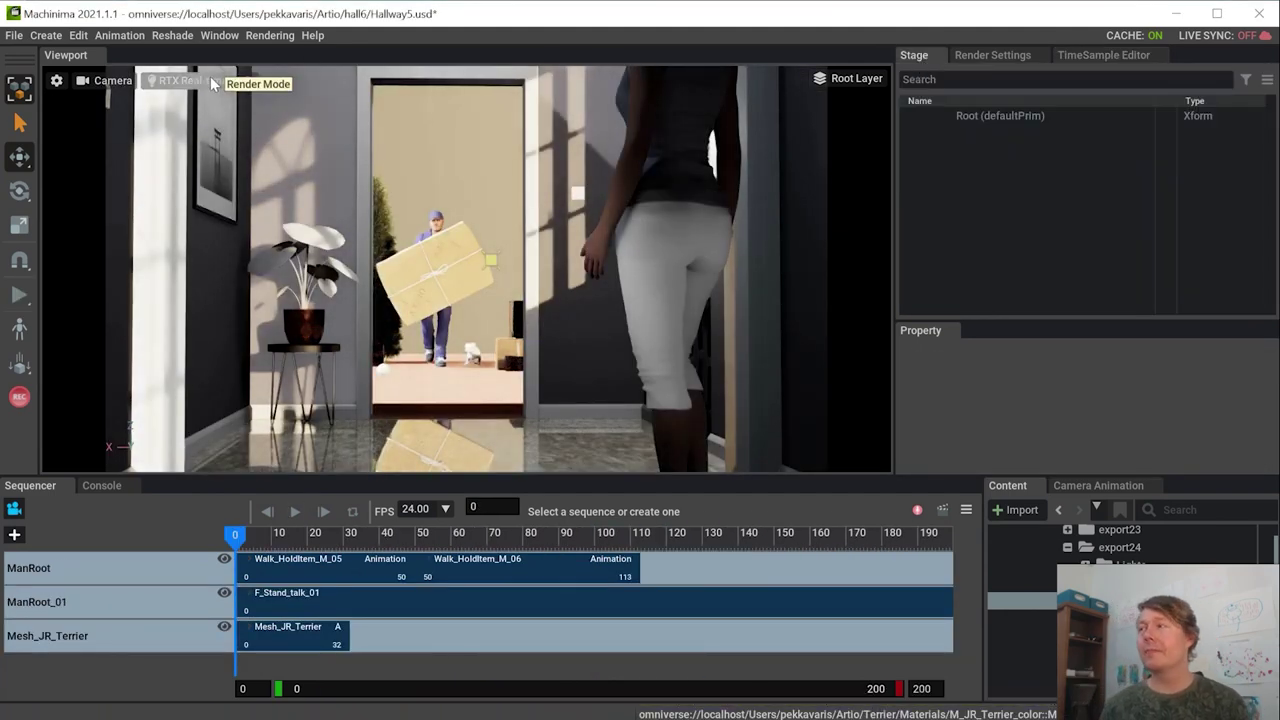
Preview the hallway scene in RTX Path-Traced mode and return the viewport to RTX Real-Time
left_click(210, 80)
left_click(268, 108)
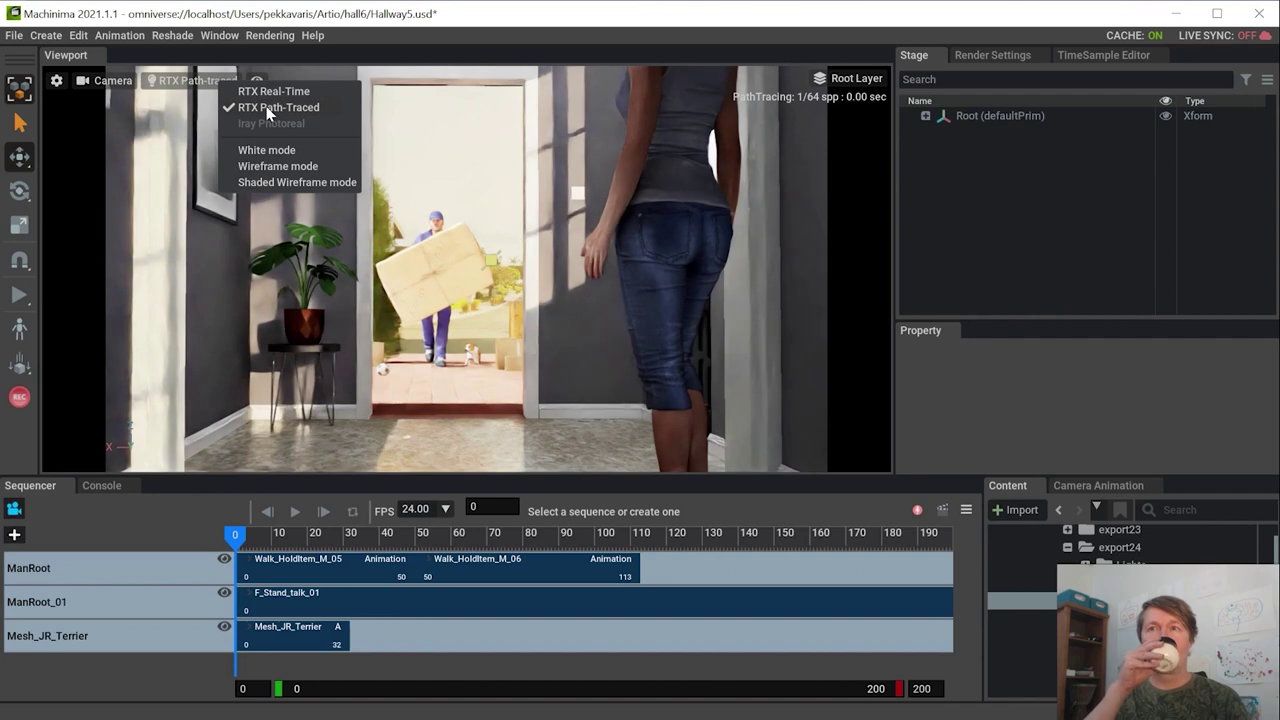
left_click(270, 92)
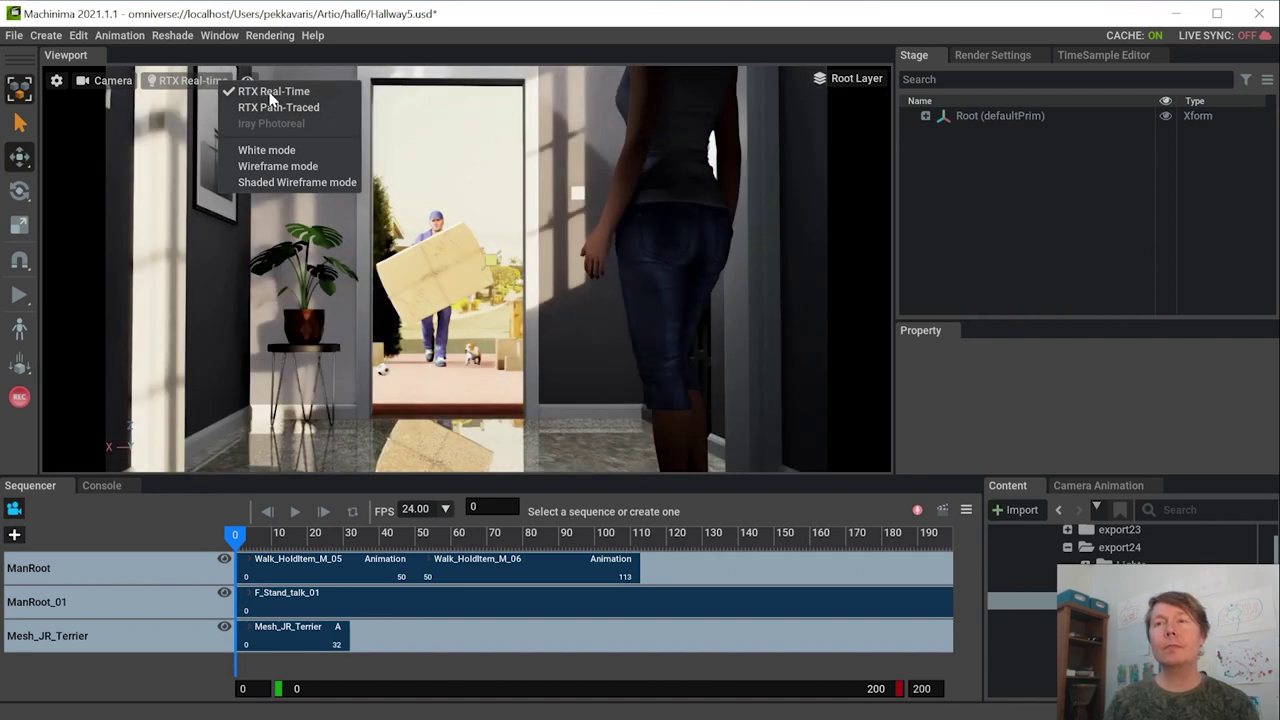
Play the hallway scene's animation from frame 0 and pause it
mouse_move(237, 545)
left_mouse_down()
mouse_move(591, 541)
mouse_move(245, 545)
left_mouse_up()
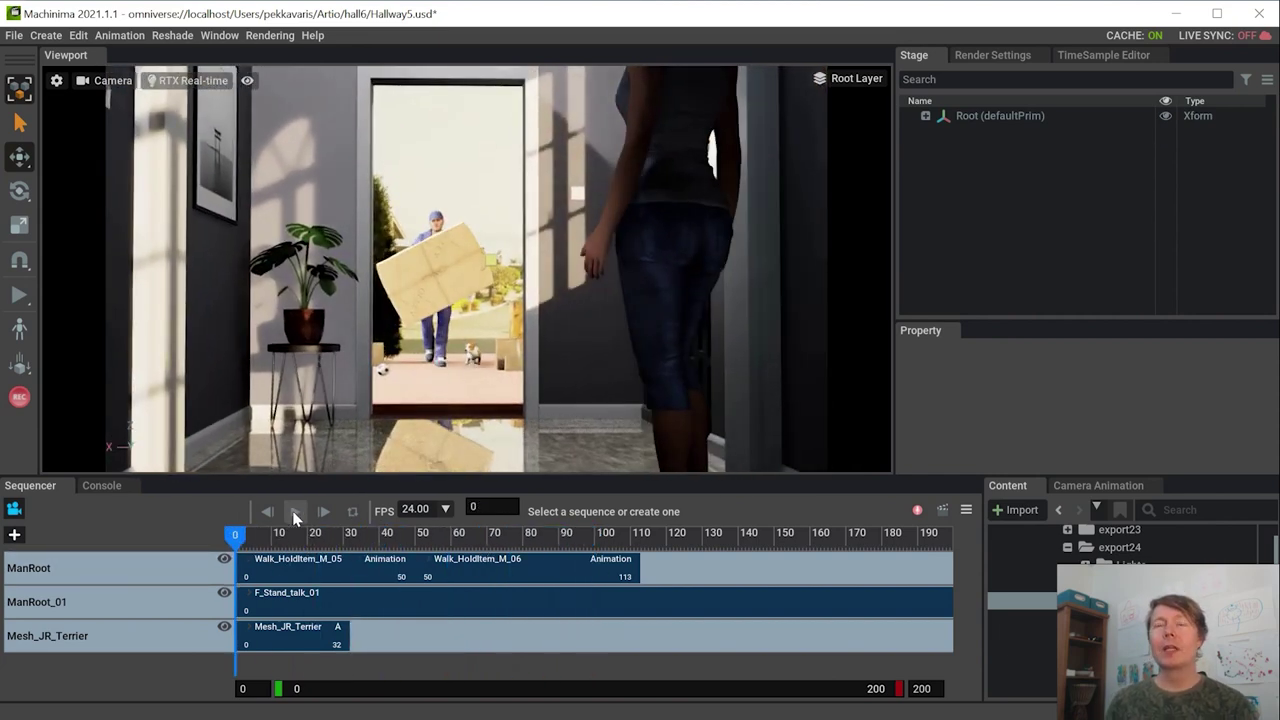
left_click(295, 513)
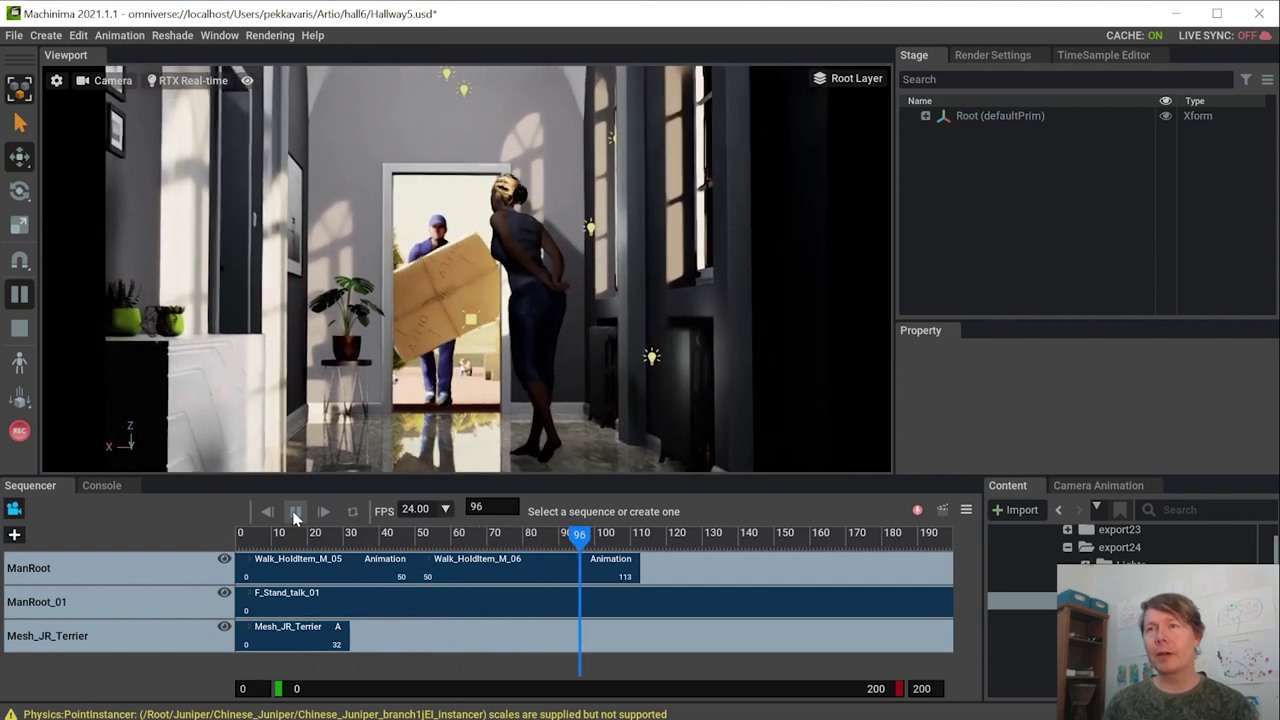
left_click(295, 513)
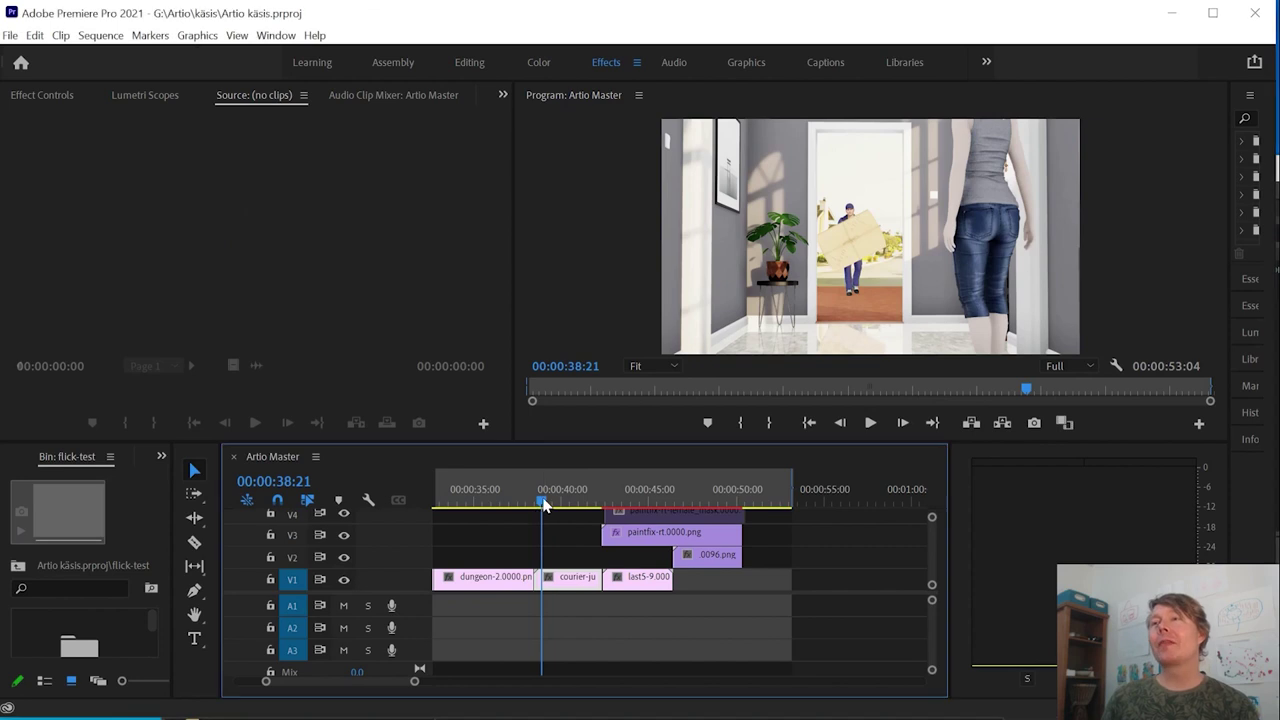
Switch to Premiere Pro and play the rendered courier clip in the Artio Master sequence
left_click_drag(541, 494, 522, 503)
key("space")
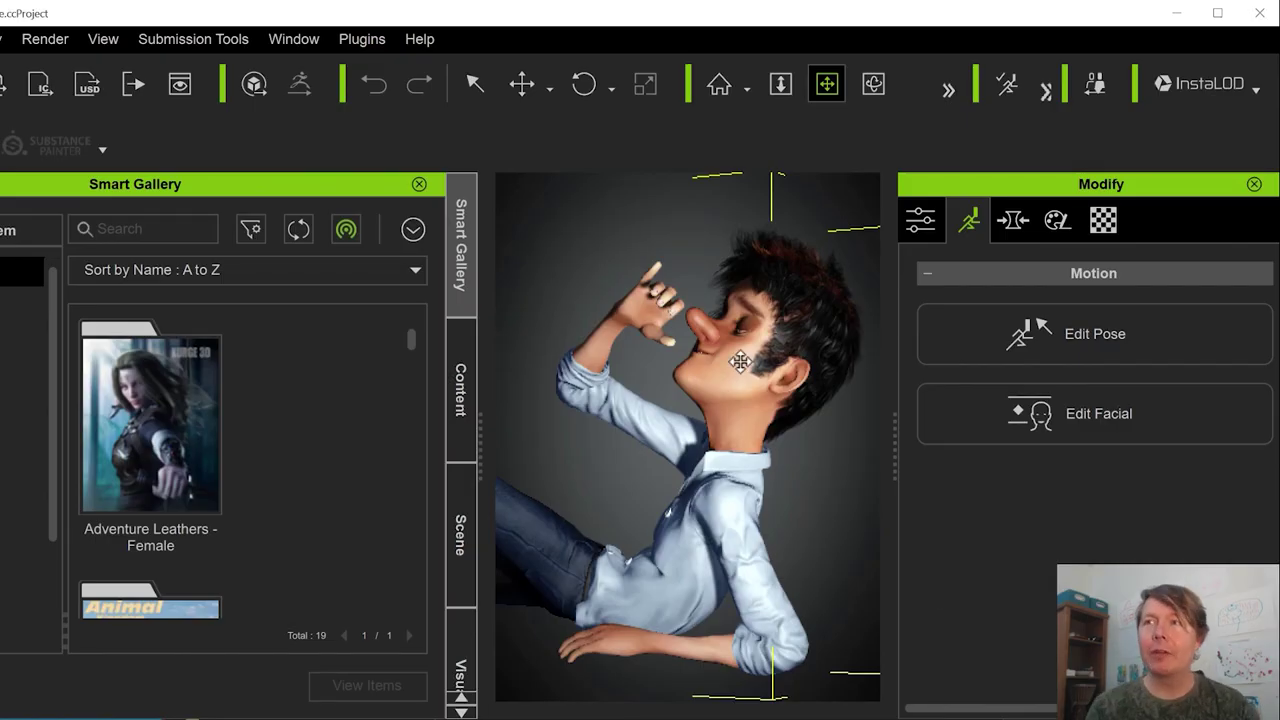
In Character Creator, open facial editing for the drinking boy and move its window clear of the character
scroll(736, 365, "up", 5)
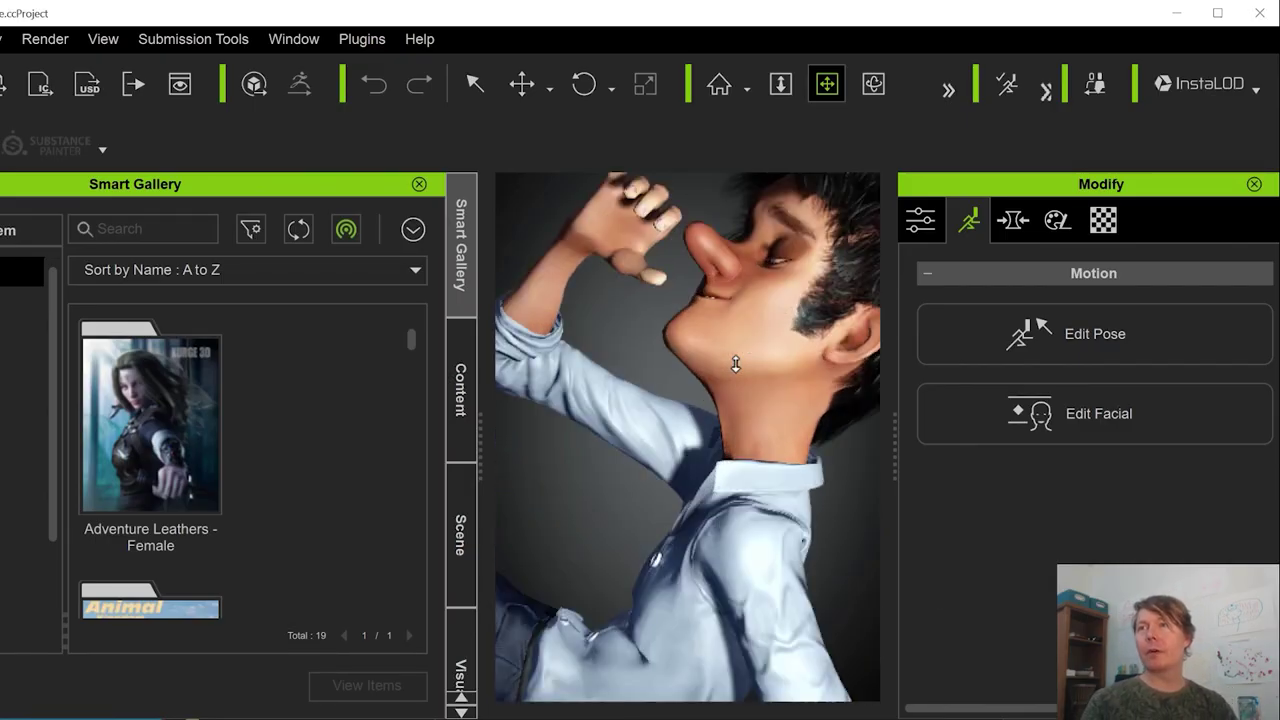
middle_click_drag(751, 284, 729, 414)
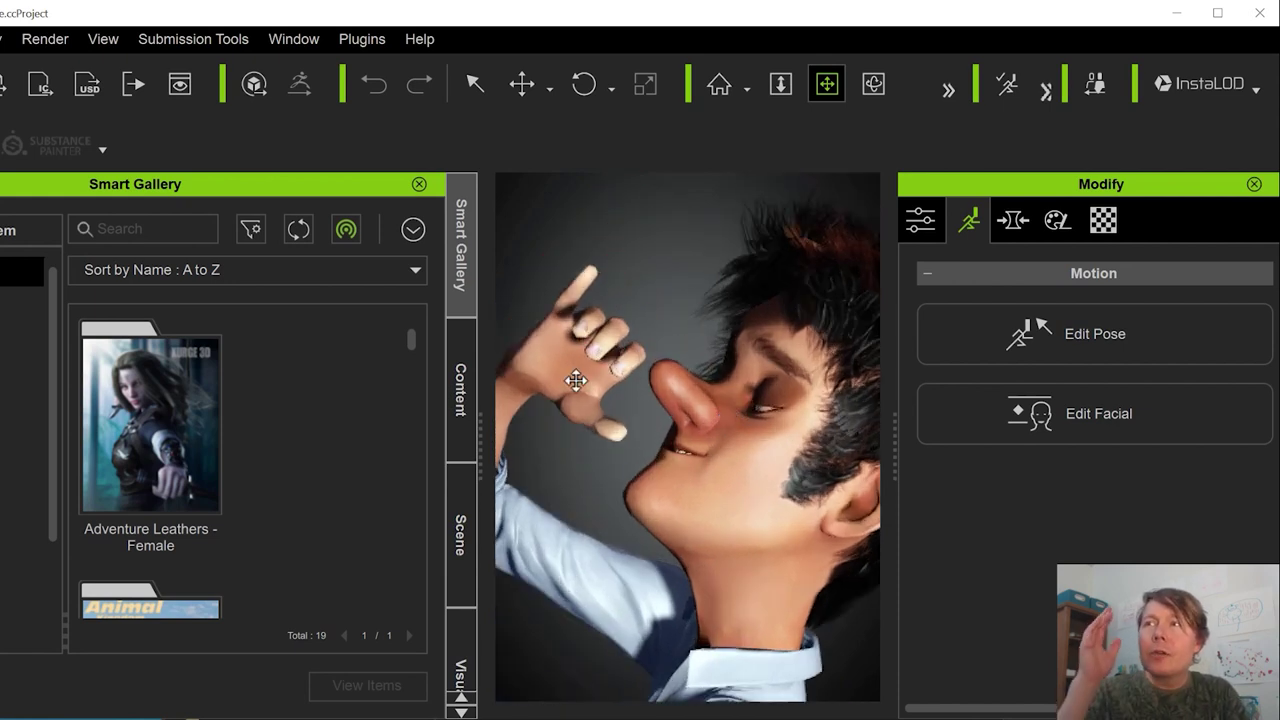
scroll(576, 380, "down", 2)
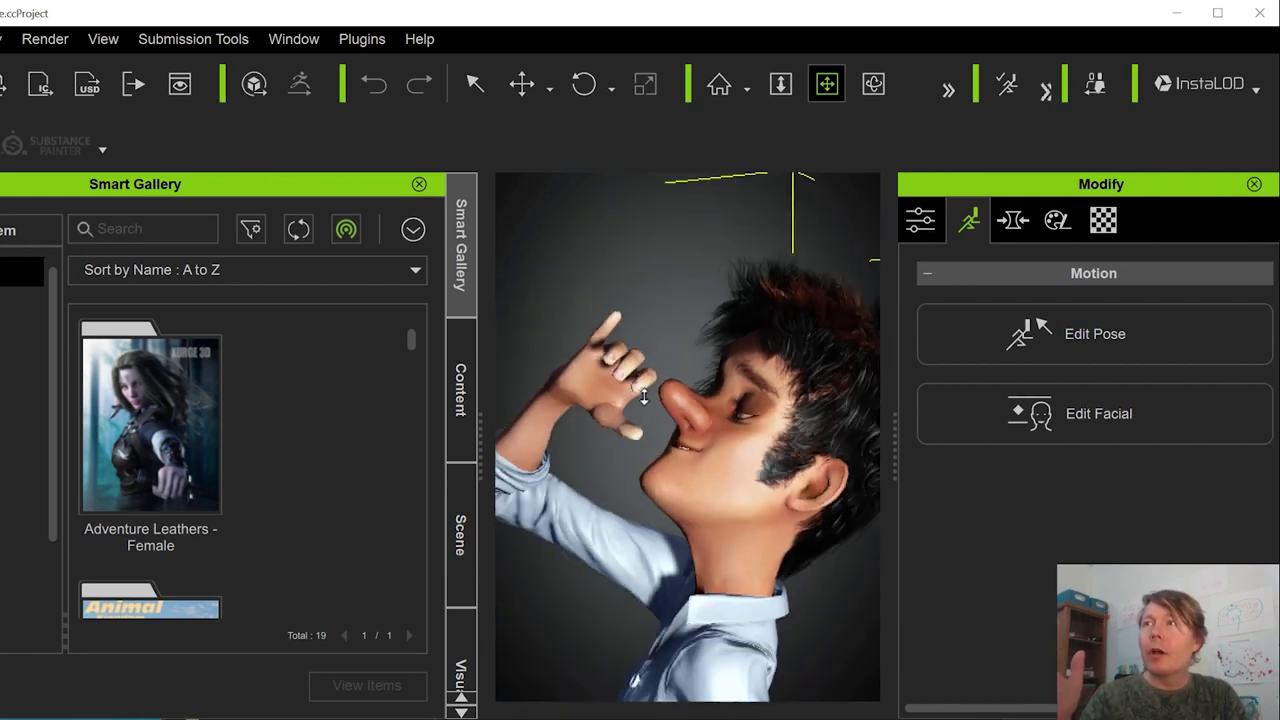
left_click(1127, 418)
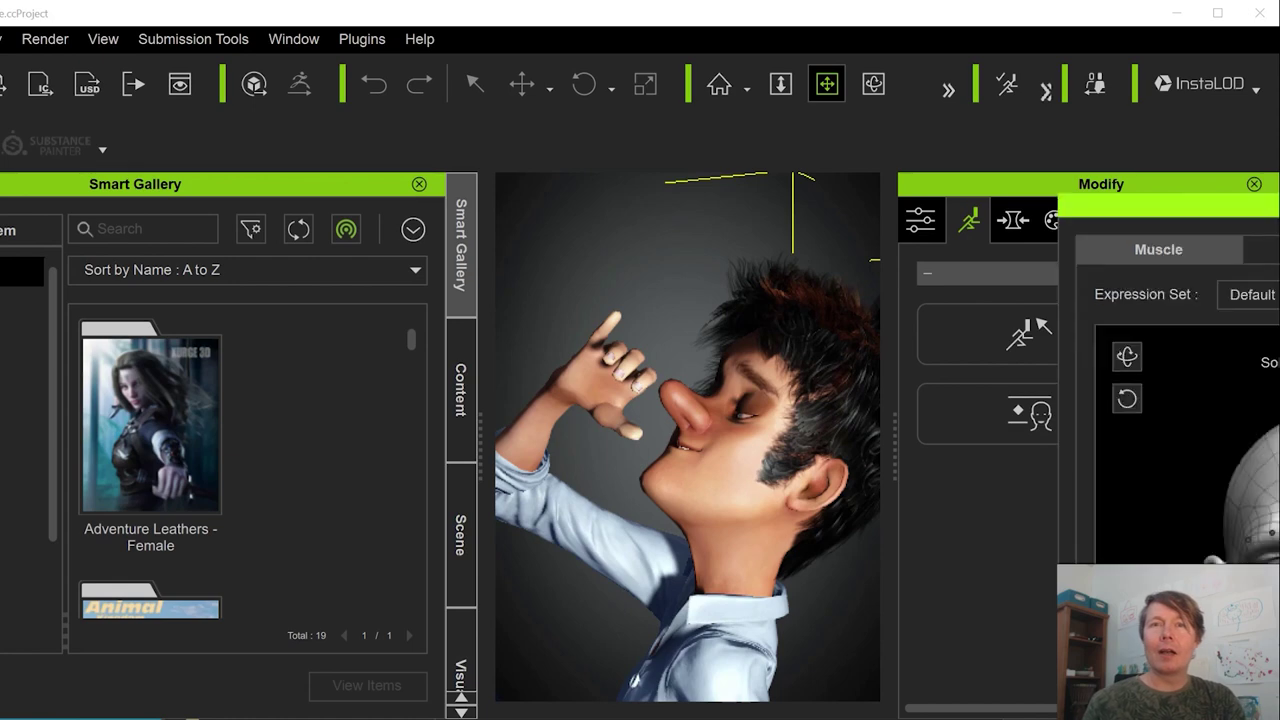
left_click_drag(1279, 205, 275, 29)
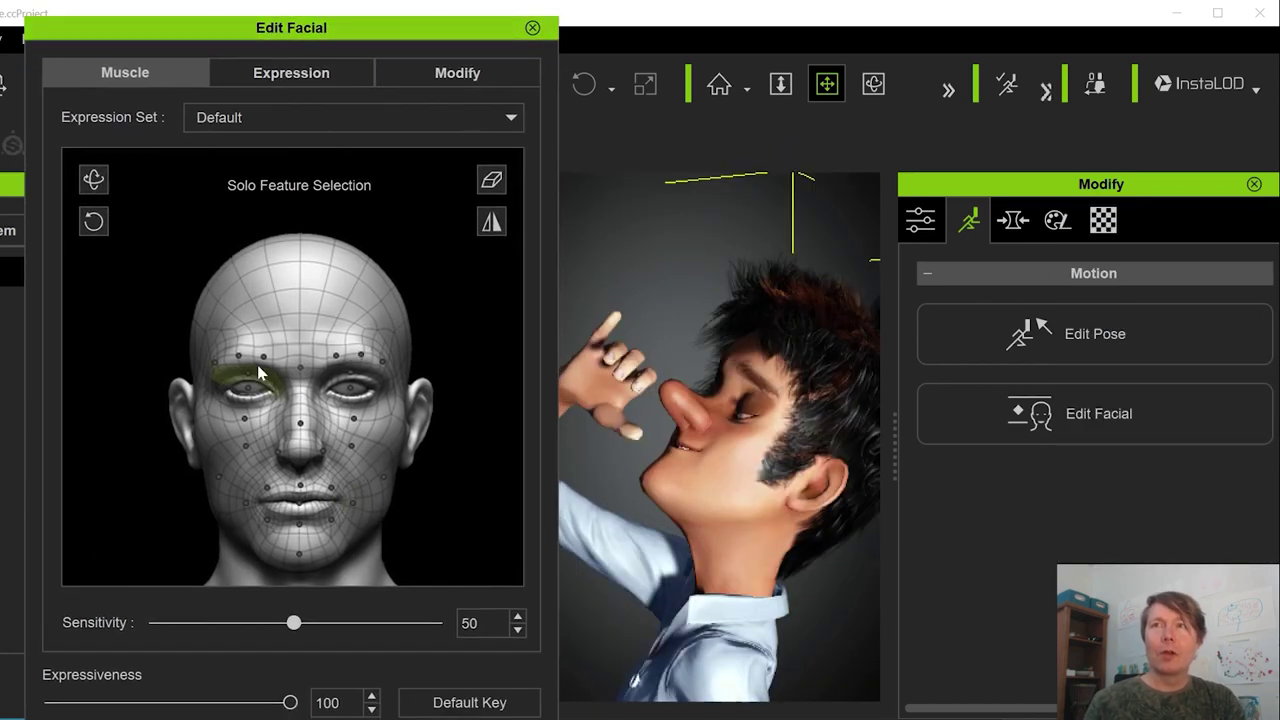
left_click_drag(258, 369, 253, 381)
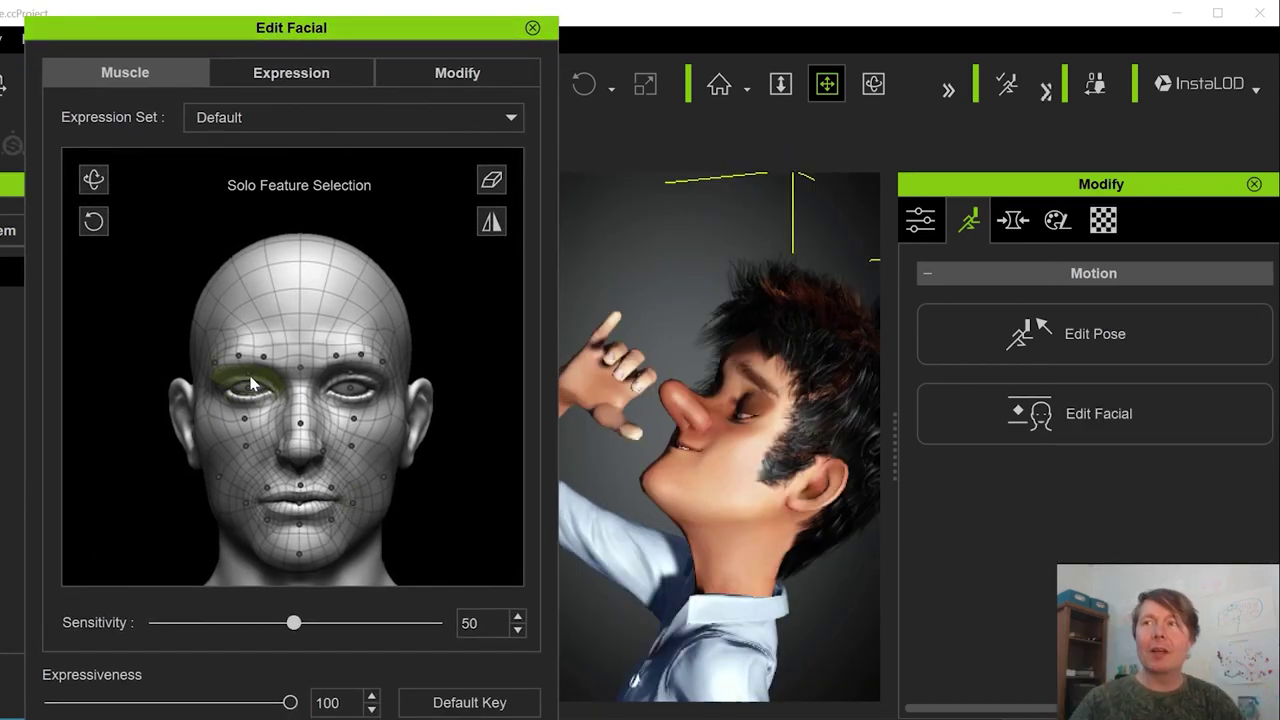
Open the boy's eyes wider by setting Eyes Blink to about 63, and close the facial editor
left_click(450, 73)
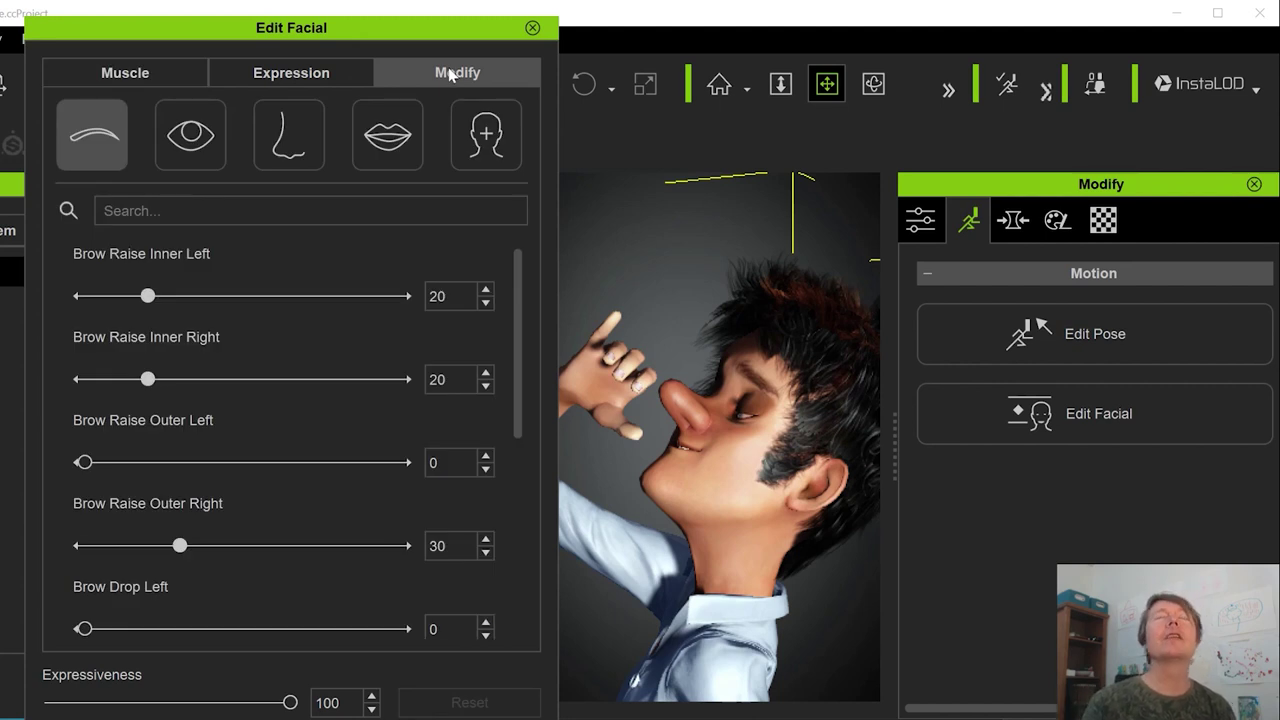
left_click(200, 145)
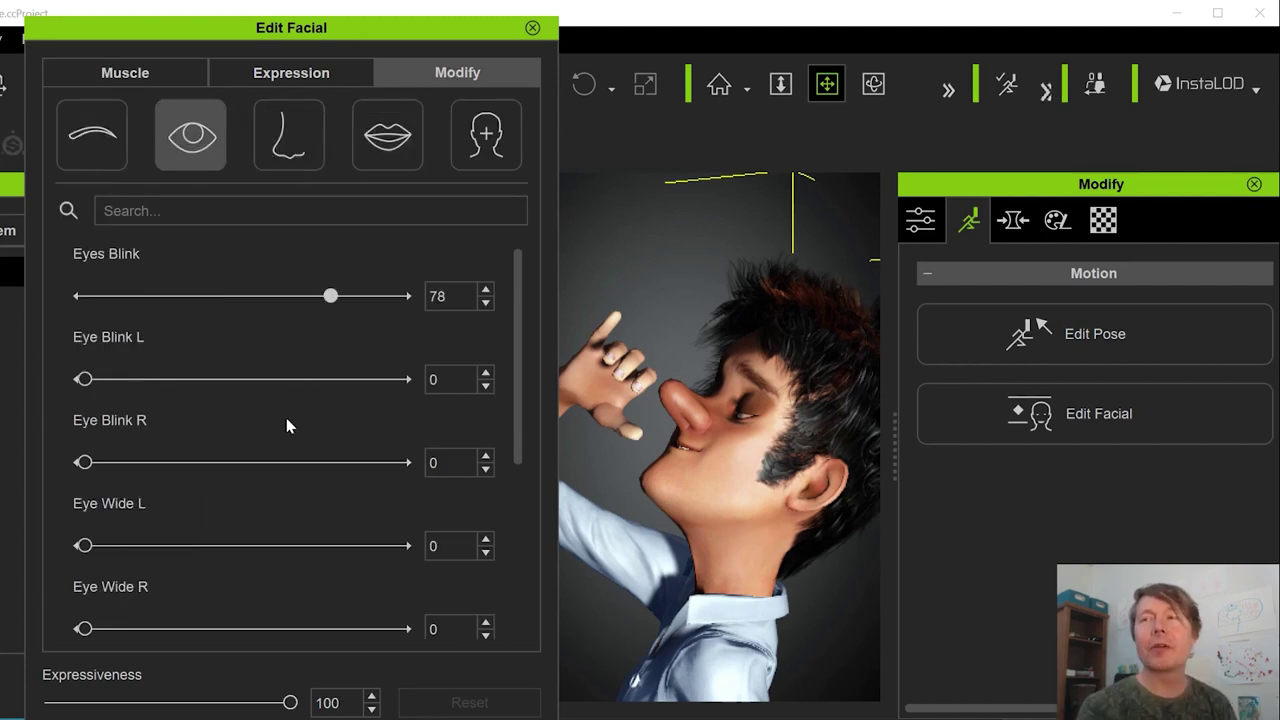
left_click_drag(330, 297, 224, 300)
left_click_drag(107, 284, 262, 287)
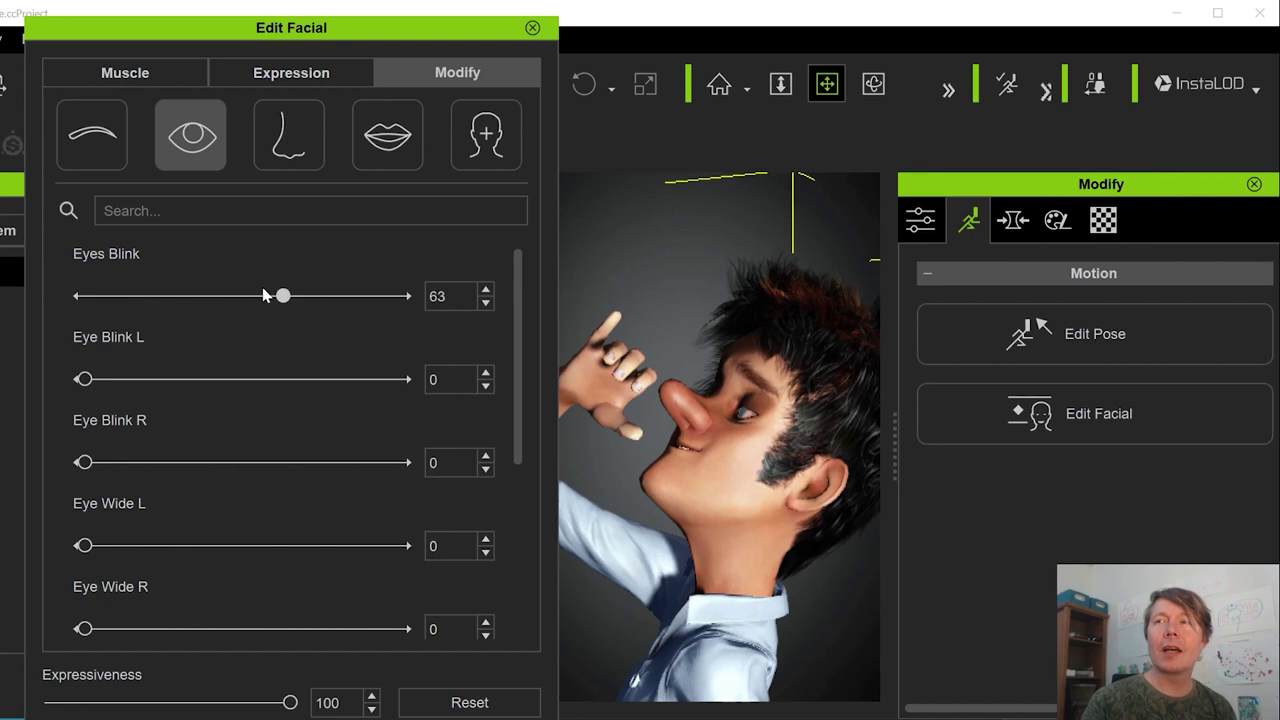
left_click(532, 27)
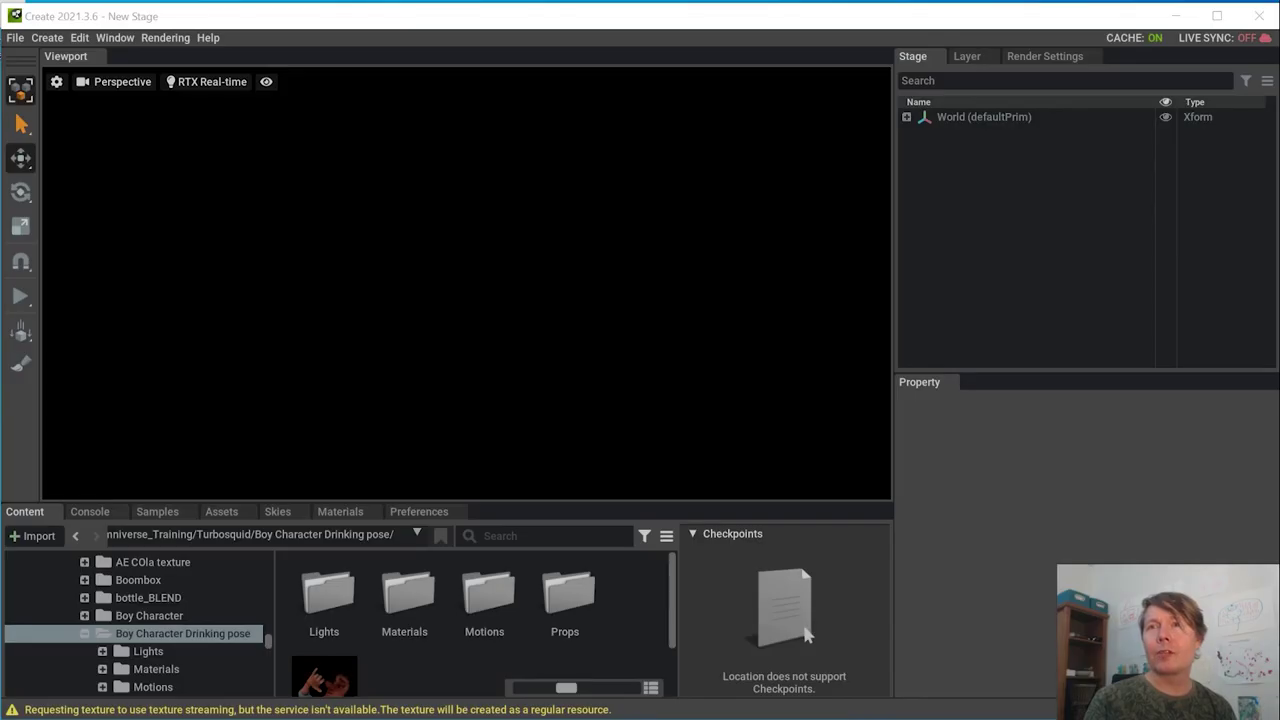
In Omniverse Create, open Drinking_Boy.usd from the Boy Character Drinking pose folder and examine his facial expression and pose
double_click(333, 680)
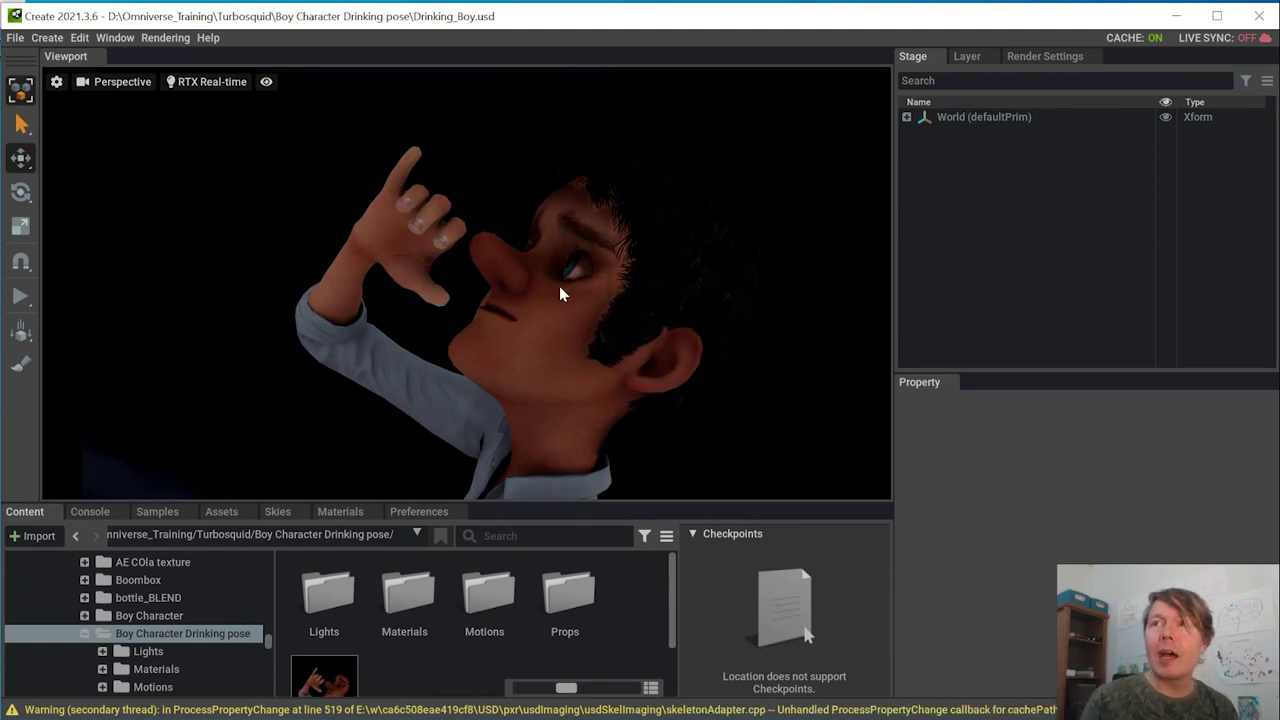
scroll(559, 286, "up", 3)
scroll(559, 286, "down", 6)
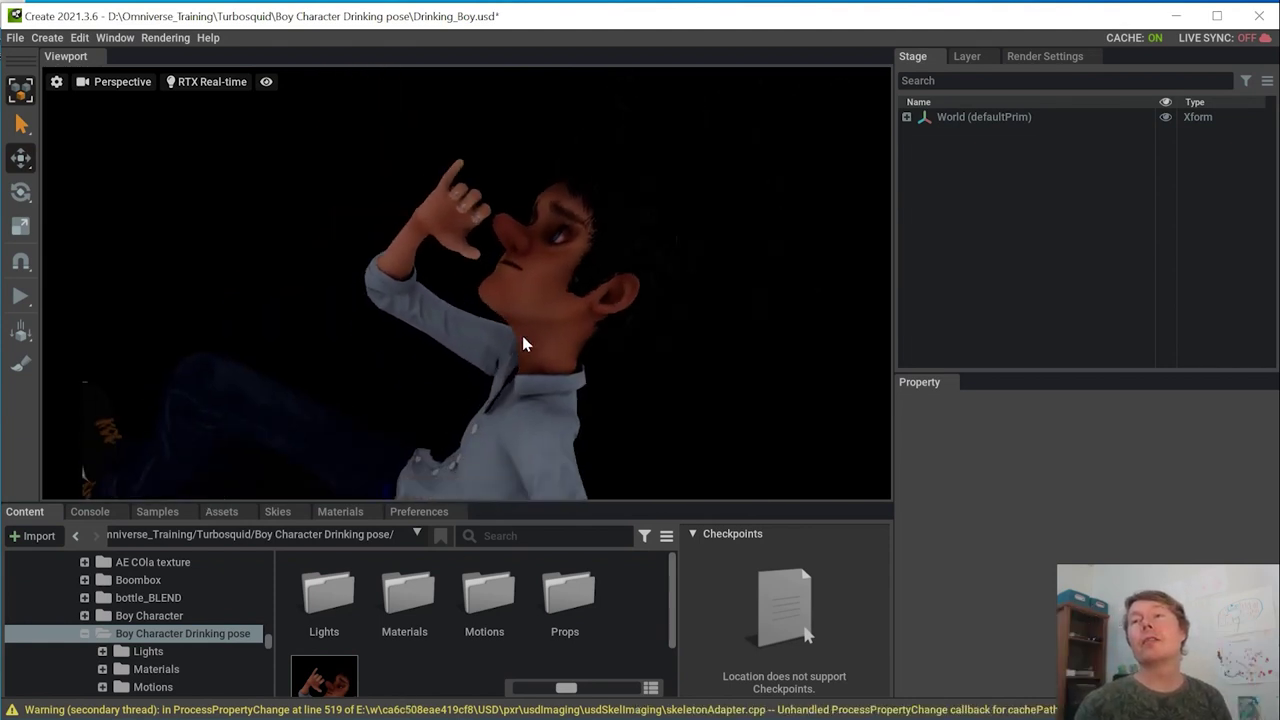
scroll(522, 343, "down", 3)
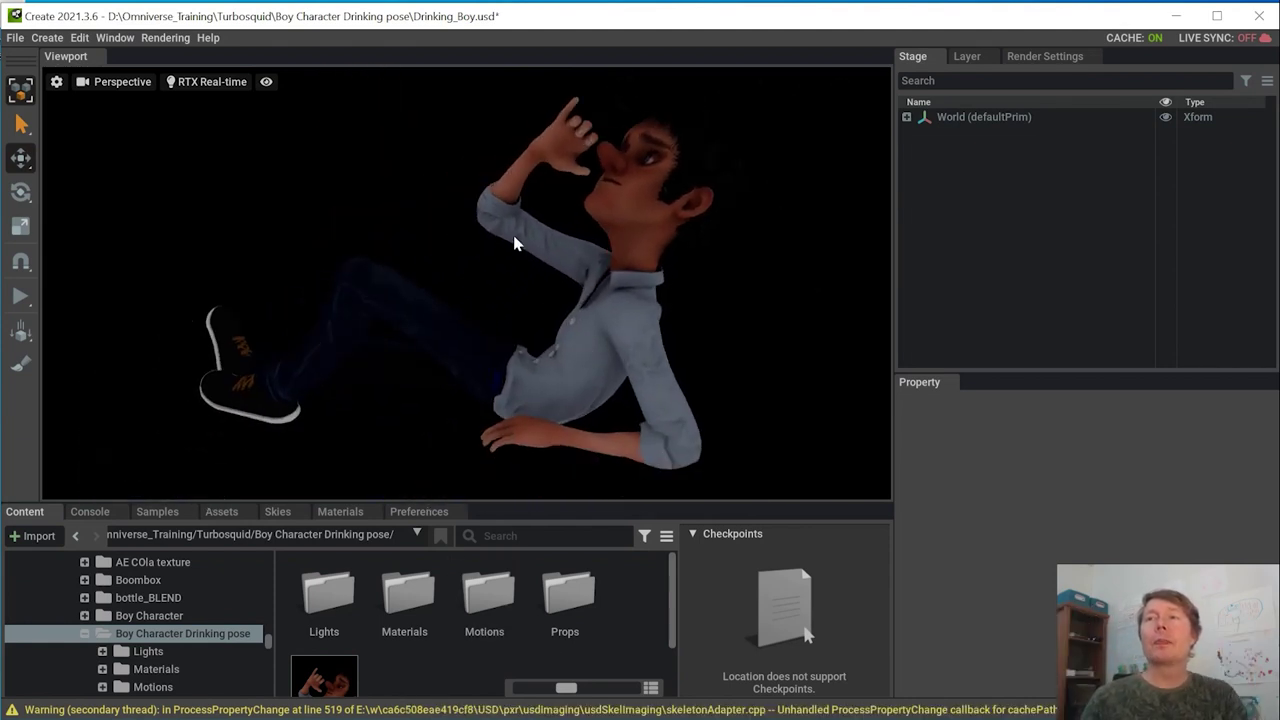
Start a new stage without saving the changes to Drinking_Boy.usd
left_click(15, 37)
left_click(66, 58)
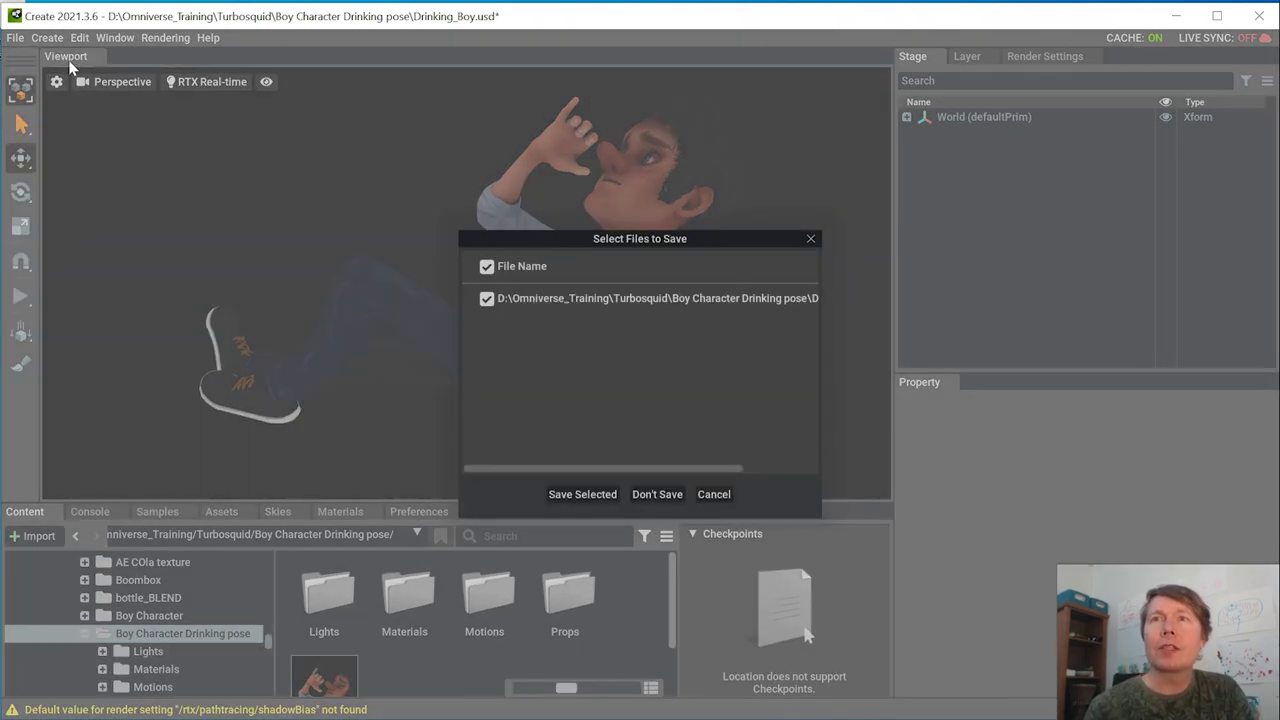
left_click(670, 491)
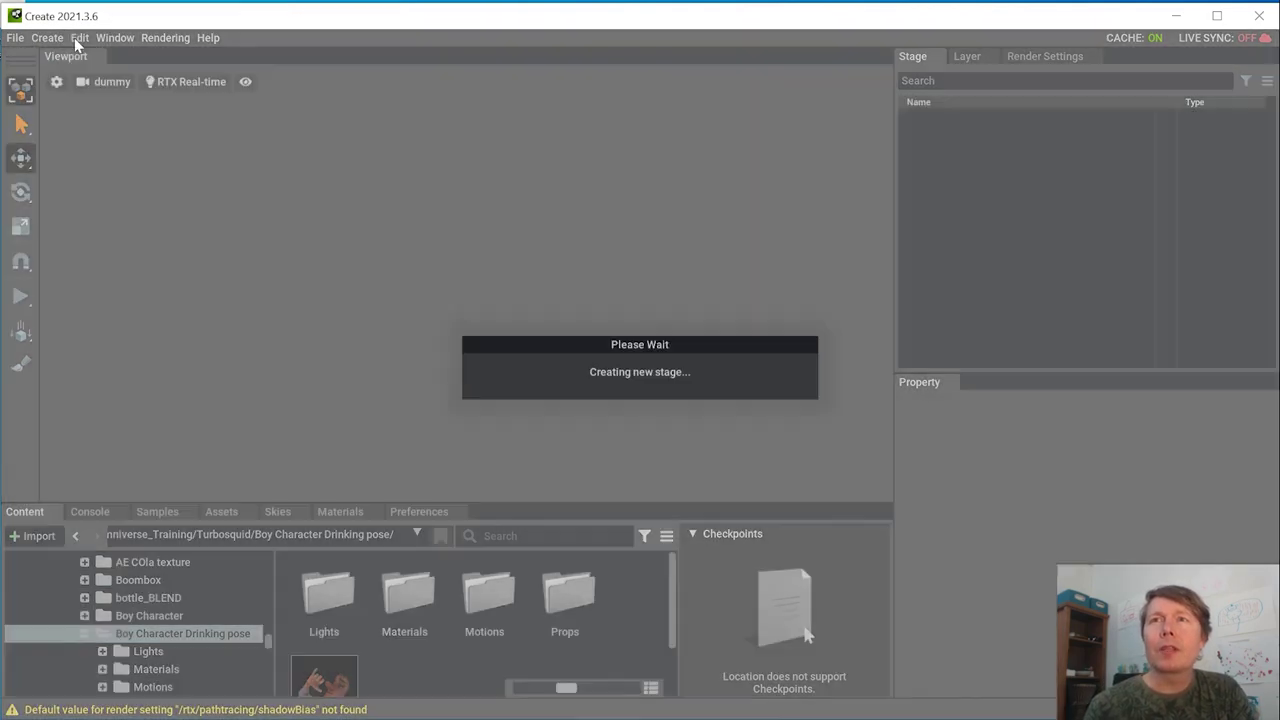
Turn on Enable BlendShape in the UsdSkel preferences
left_click(80, 38)
left_click(118, 368)
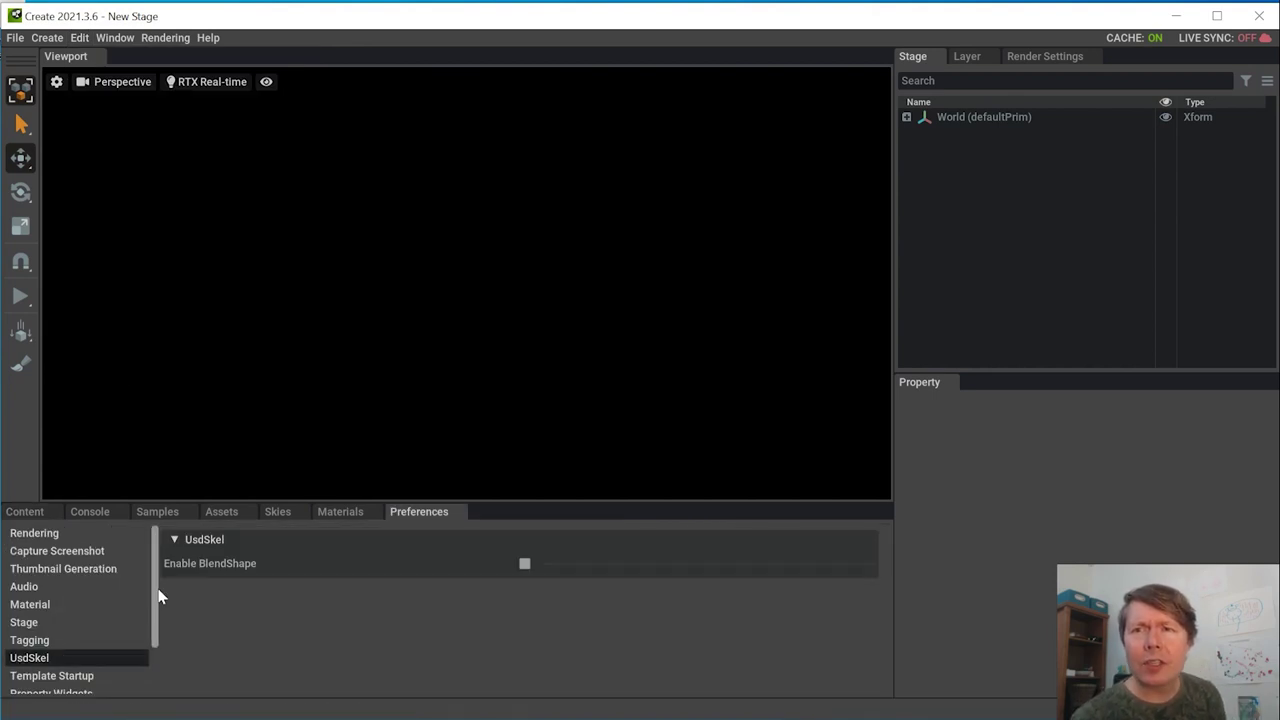
left_click(522, 563)
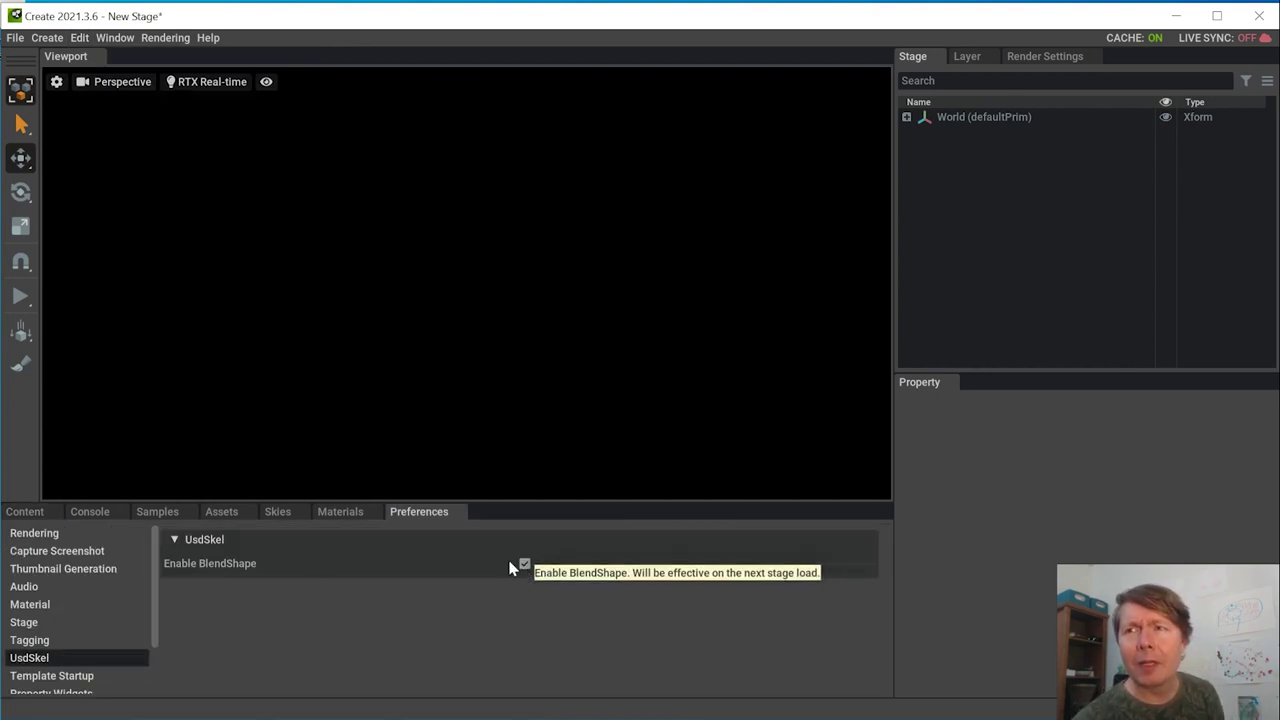
Exit Create without saving the new stage, start it again, and fit its window to the screen
left_click(16, 38)
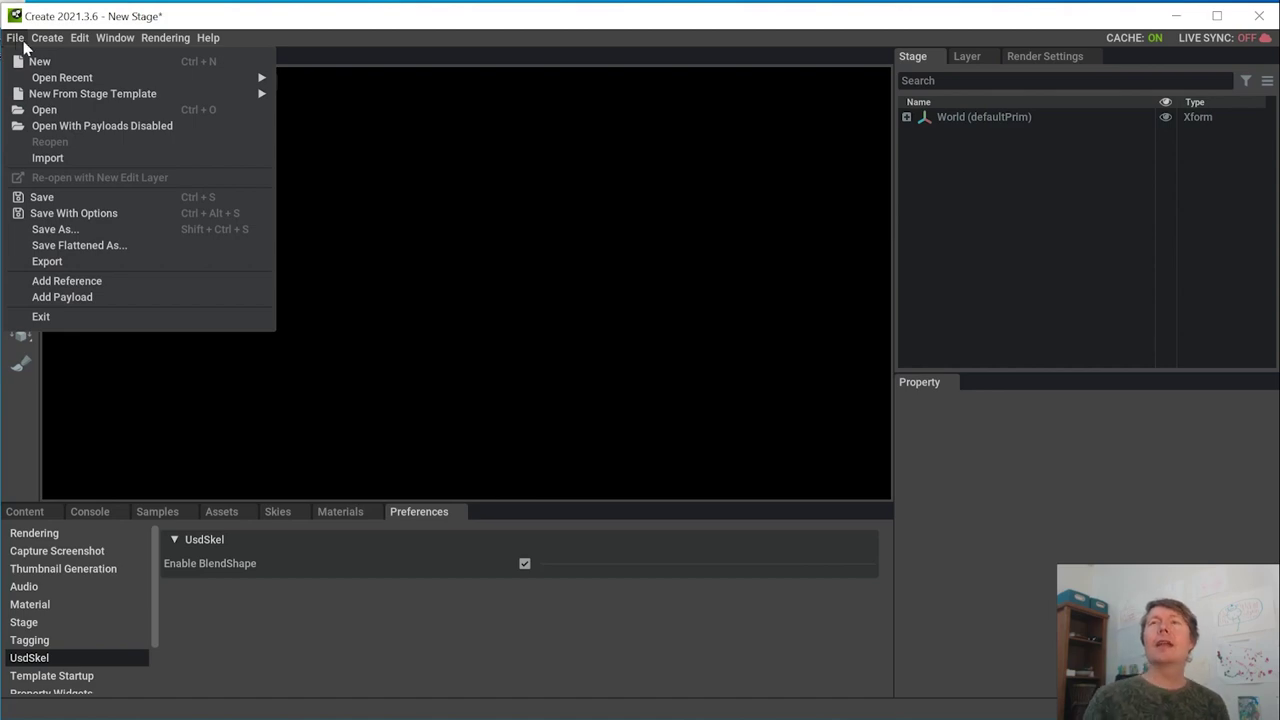
left_click(40, 316)
left_click(645, 392)
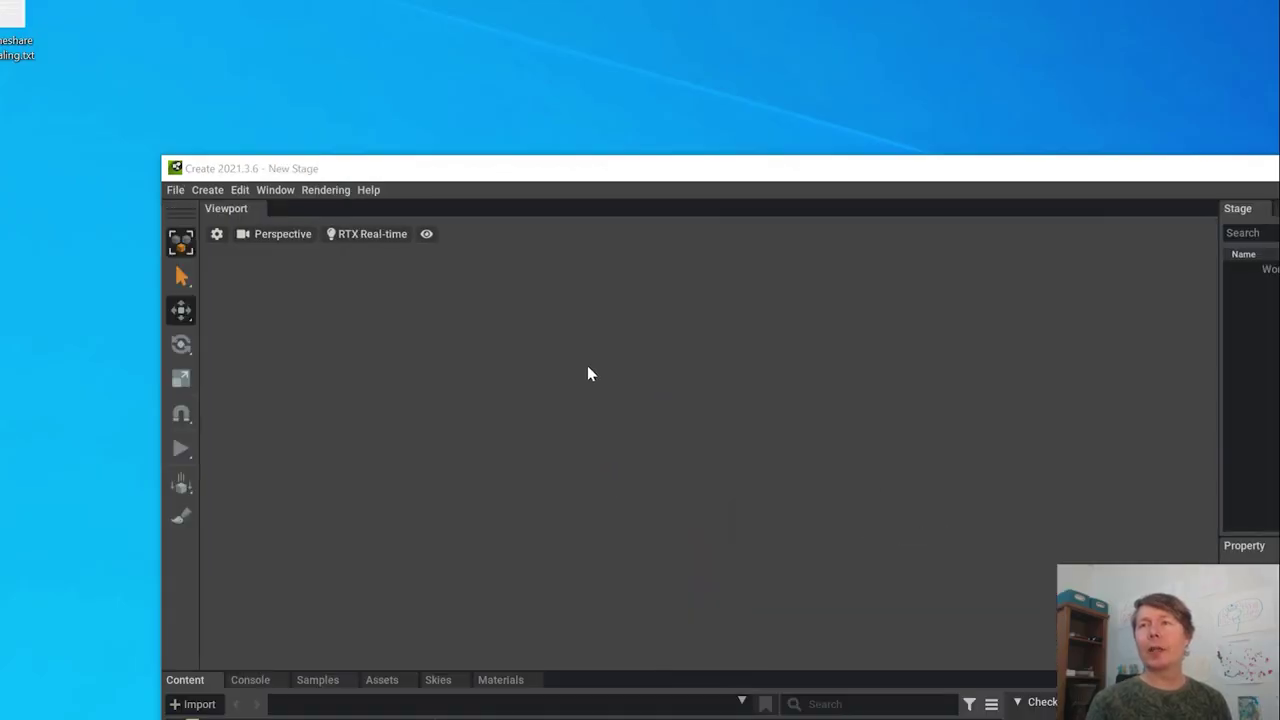
left_click_drag(497, 176, 337, 14)
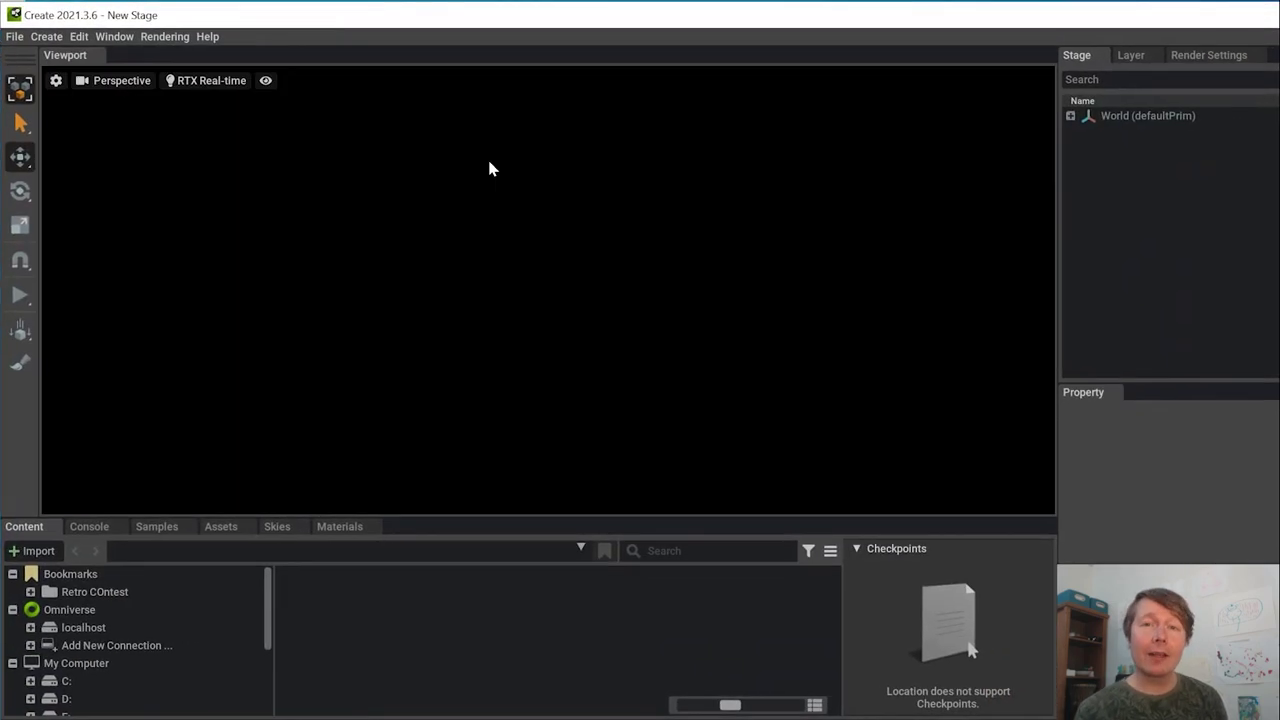
mouse_move(1279, 719)
left_mouse_down()
mouse_move(1200, 678)
mouse_move(1278, 718)
left_mouse_up()
Reopen Drinking_Boy.usd from the Boy Character Drinking pose folder and check the face and full pose with blend shapes enabled
scroll(600, 648, "down", 2)
double_click(335, 622)
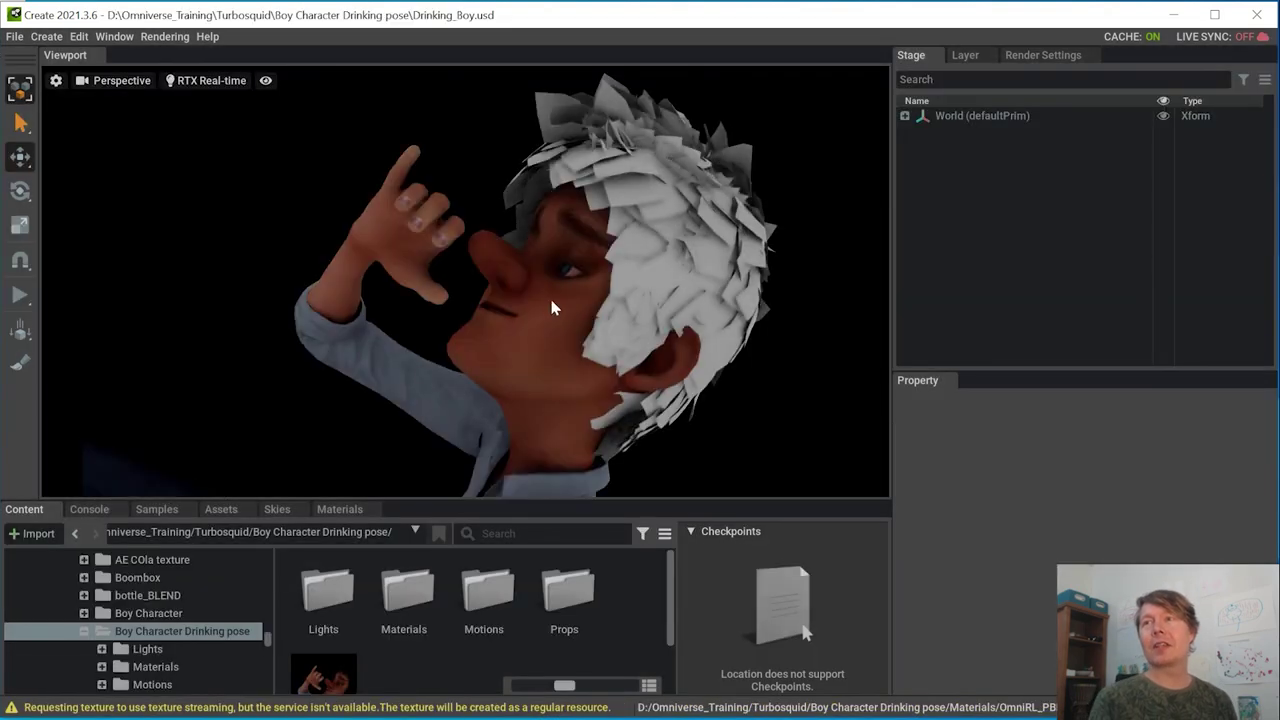
scroll(572, 291, "up", 3)
scroll(665, 291, "down", 3)
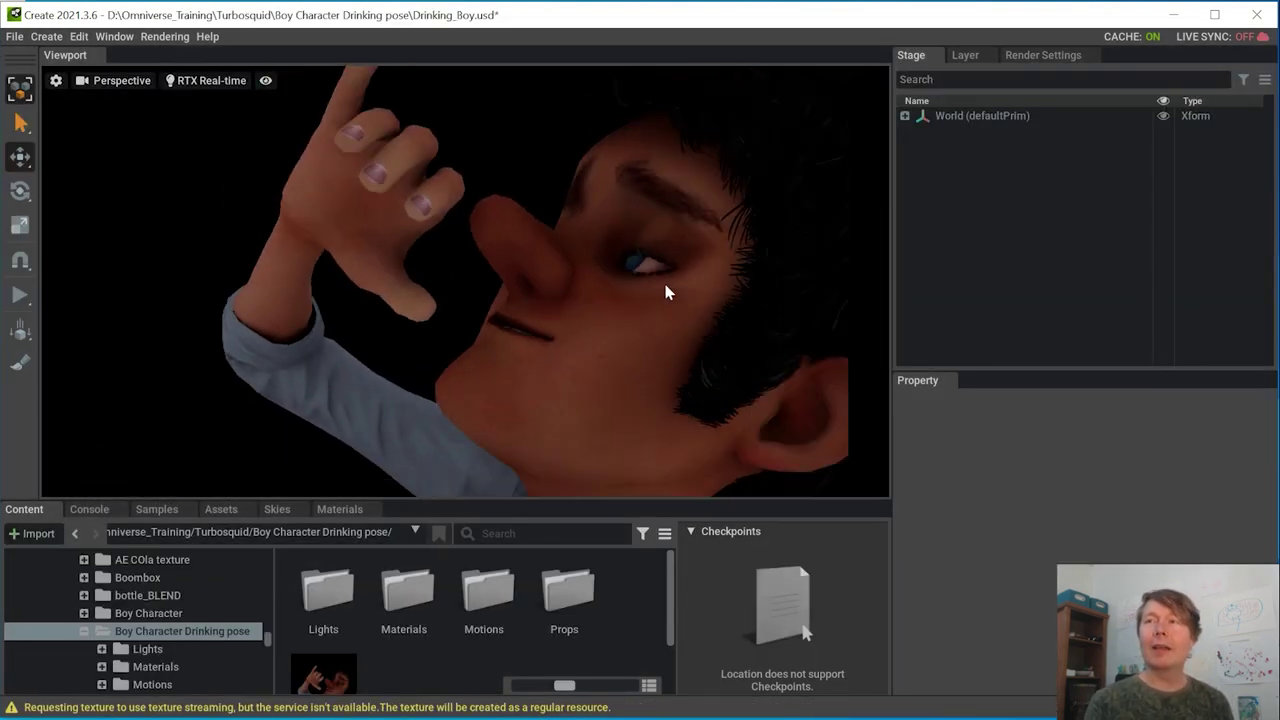
scroll(510, 358, "down", 6)
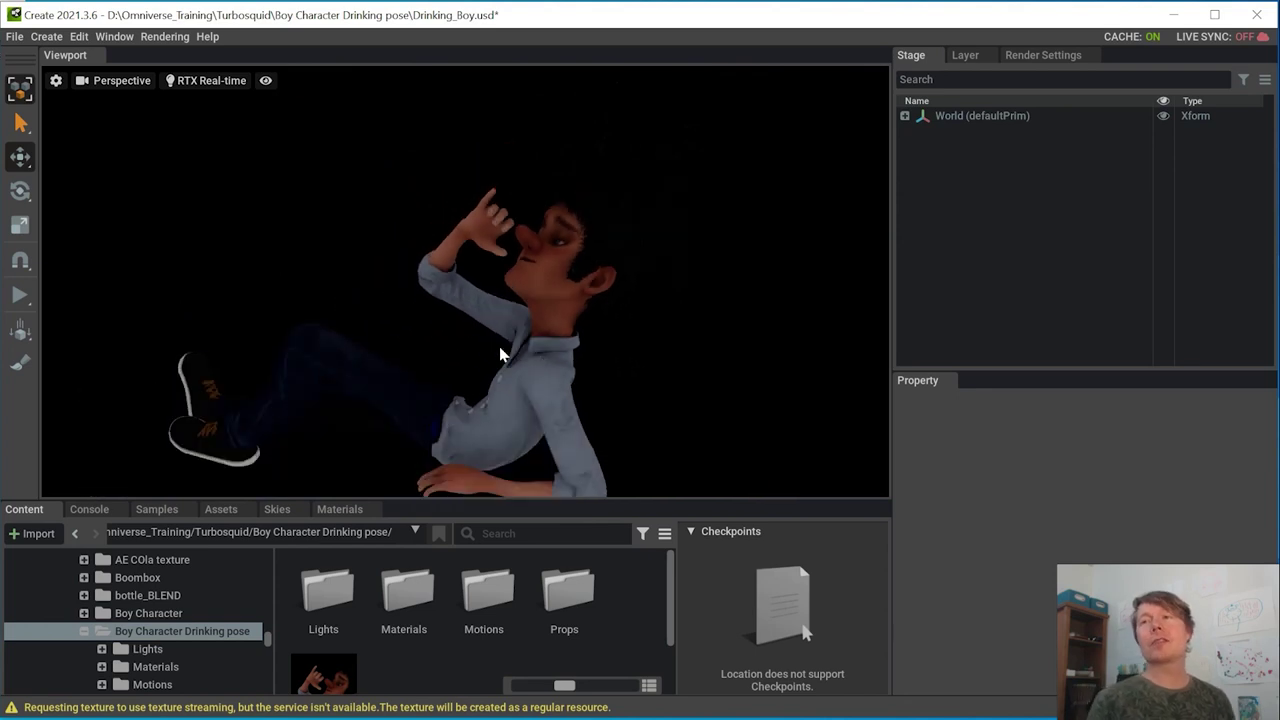